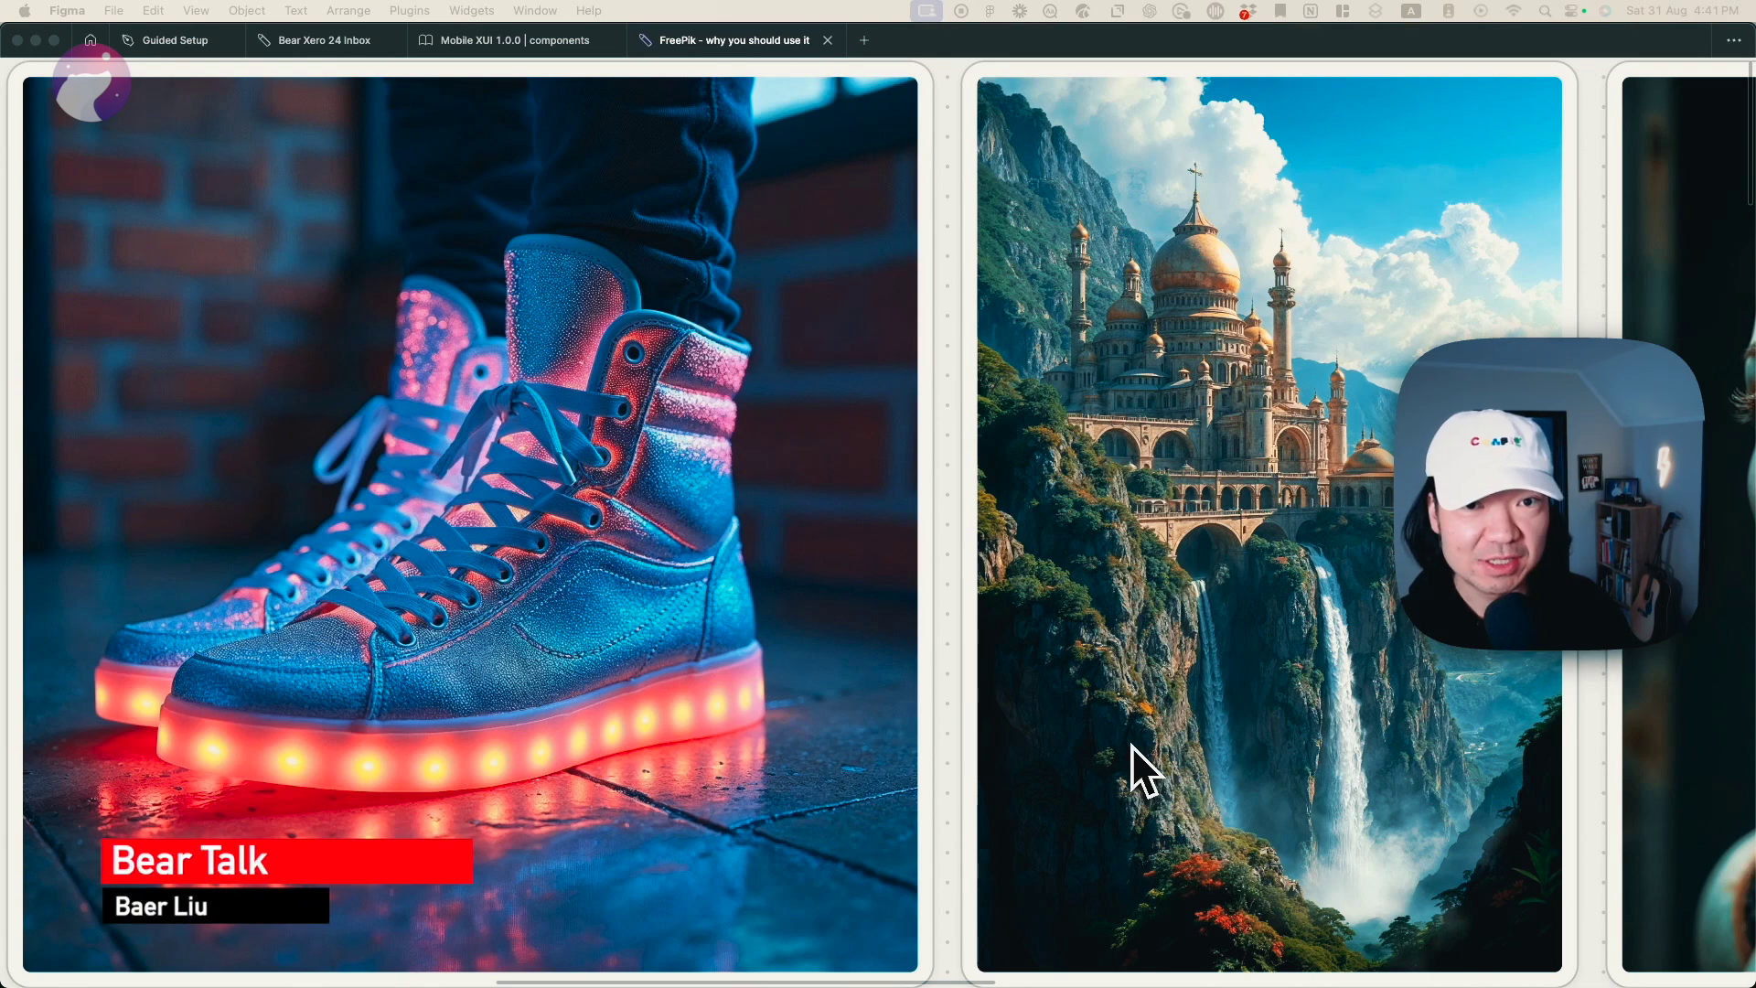
Step: Scroll across the sample image frames: sneakers, castle, robot, portrait, and the horse and rider
{"action": "scroll", "coordinate": [1132, 744], "scroll_direction": "right", "scroll_amount": 5}
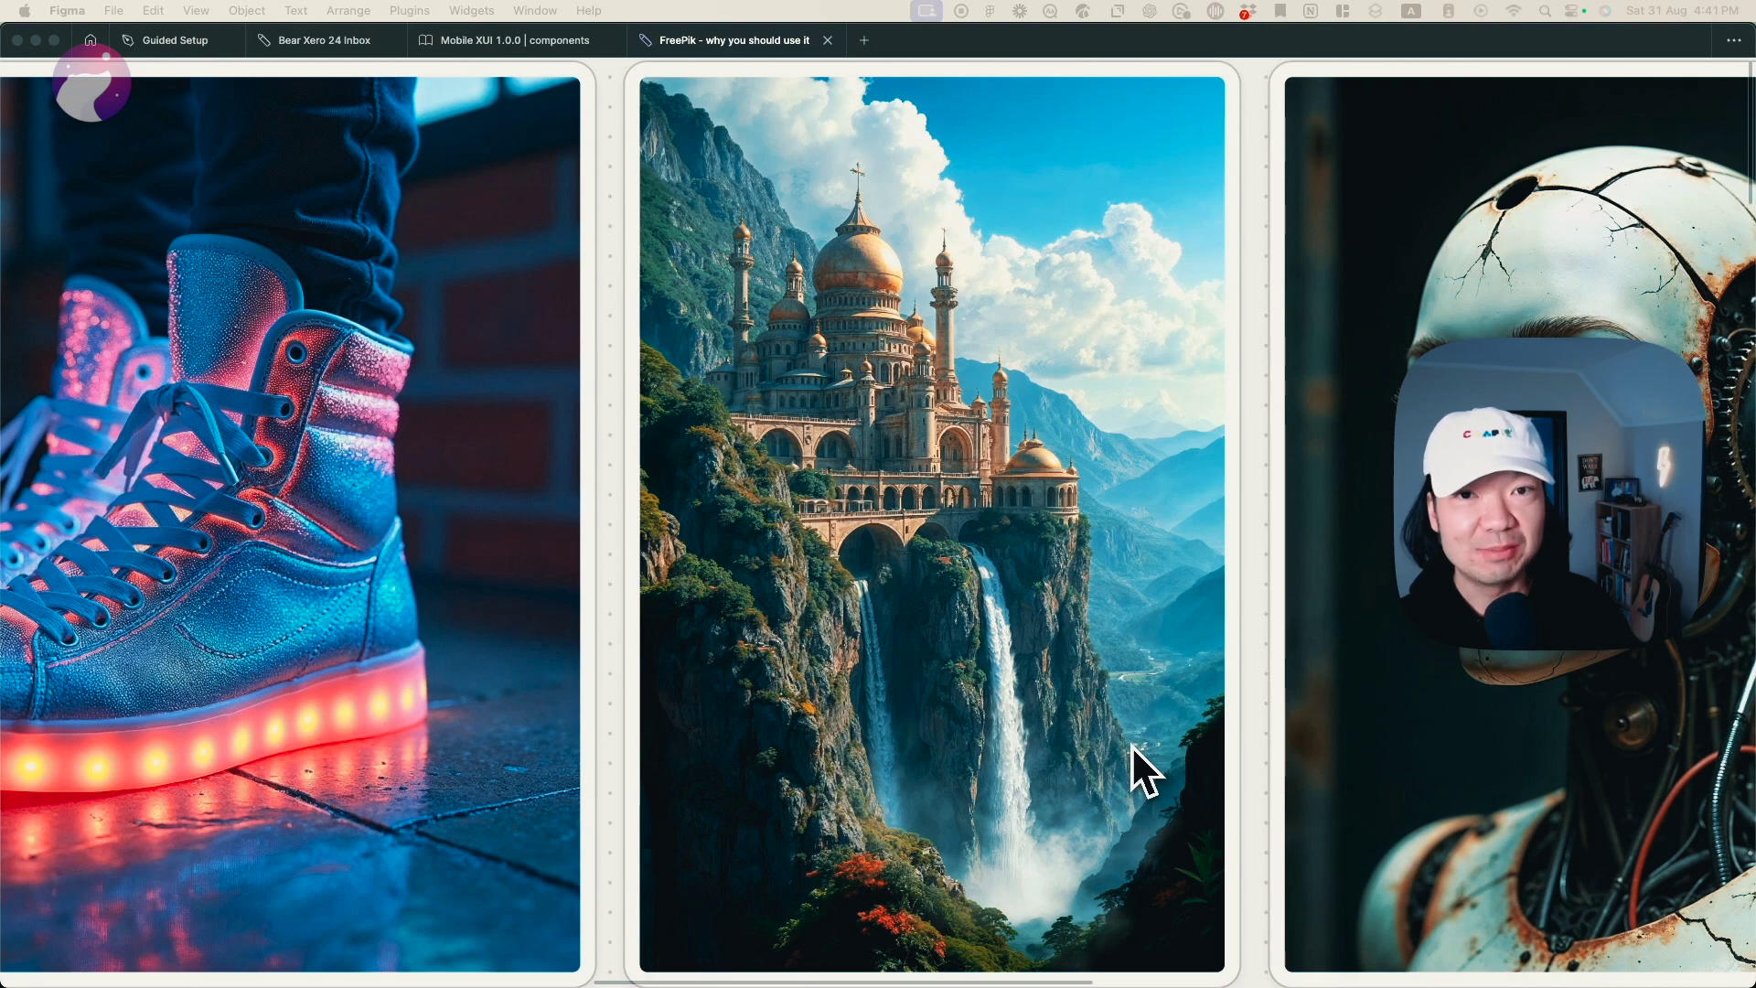
{"action": "scroll", "coordinate": [1132, 744], "scroll_direction": "right", "scroll_amount": 5}
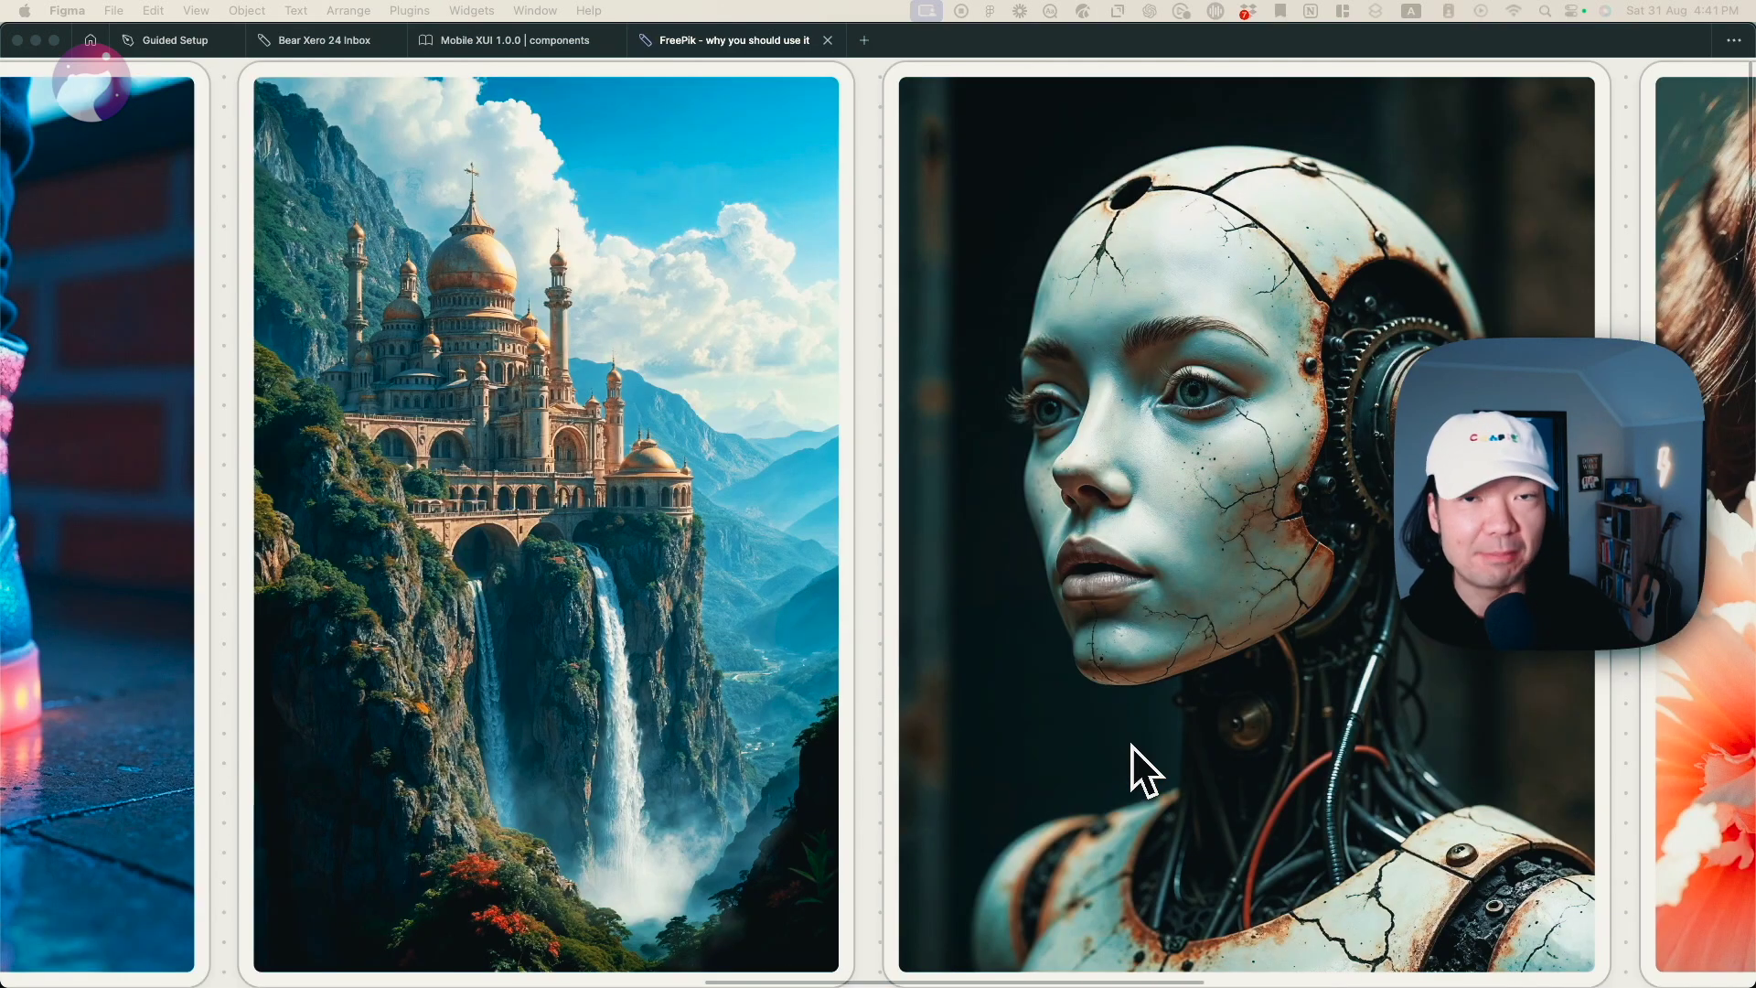
{"action": "scroll", "coordinate": [1133, 744], "scroll_direction": "right", "scroll_amount": 8}
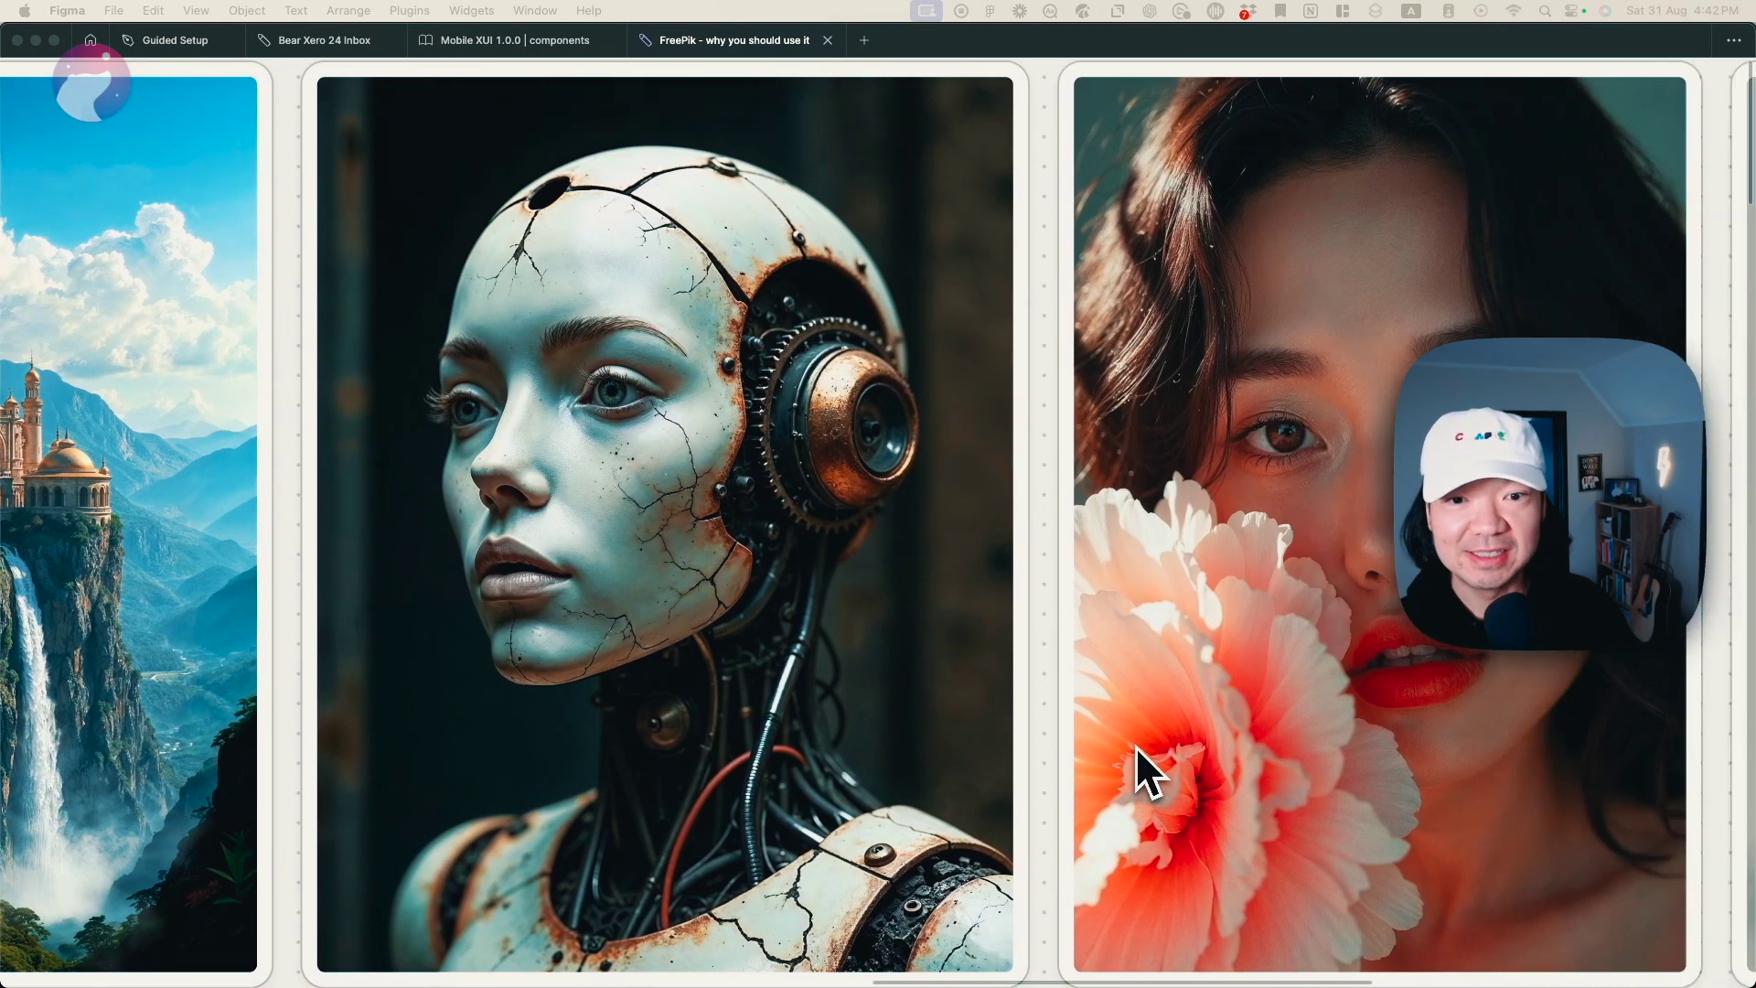
{"action": "scroll", "coordinate": [1137, 748], "scroll_direction": "right", "scroll_amount": 4}
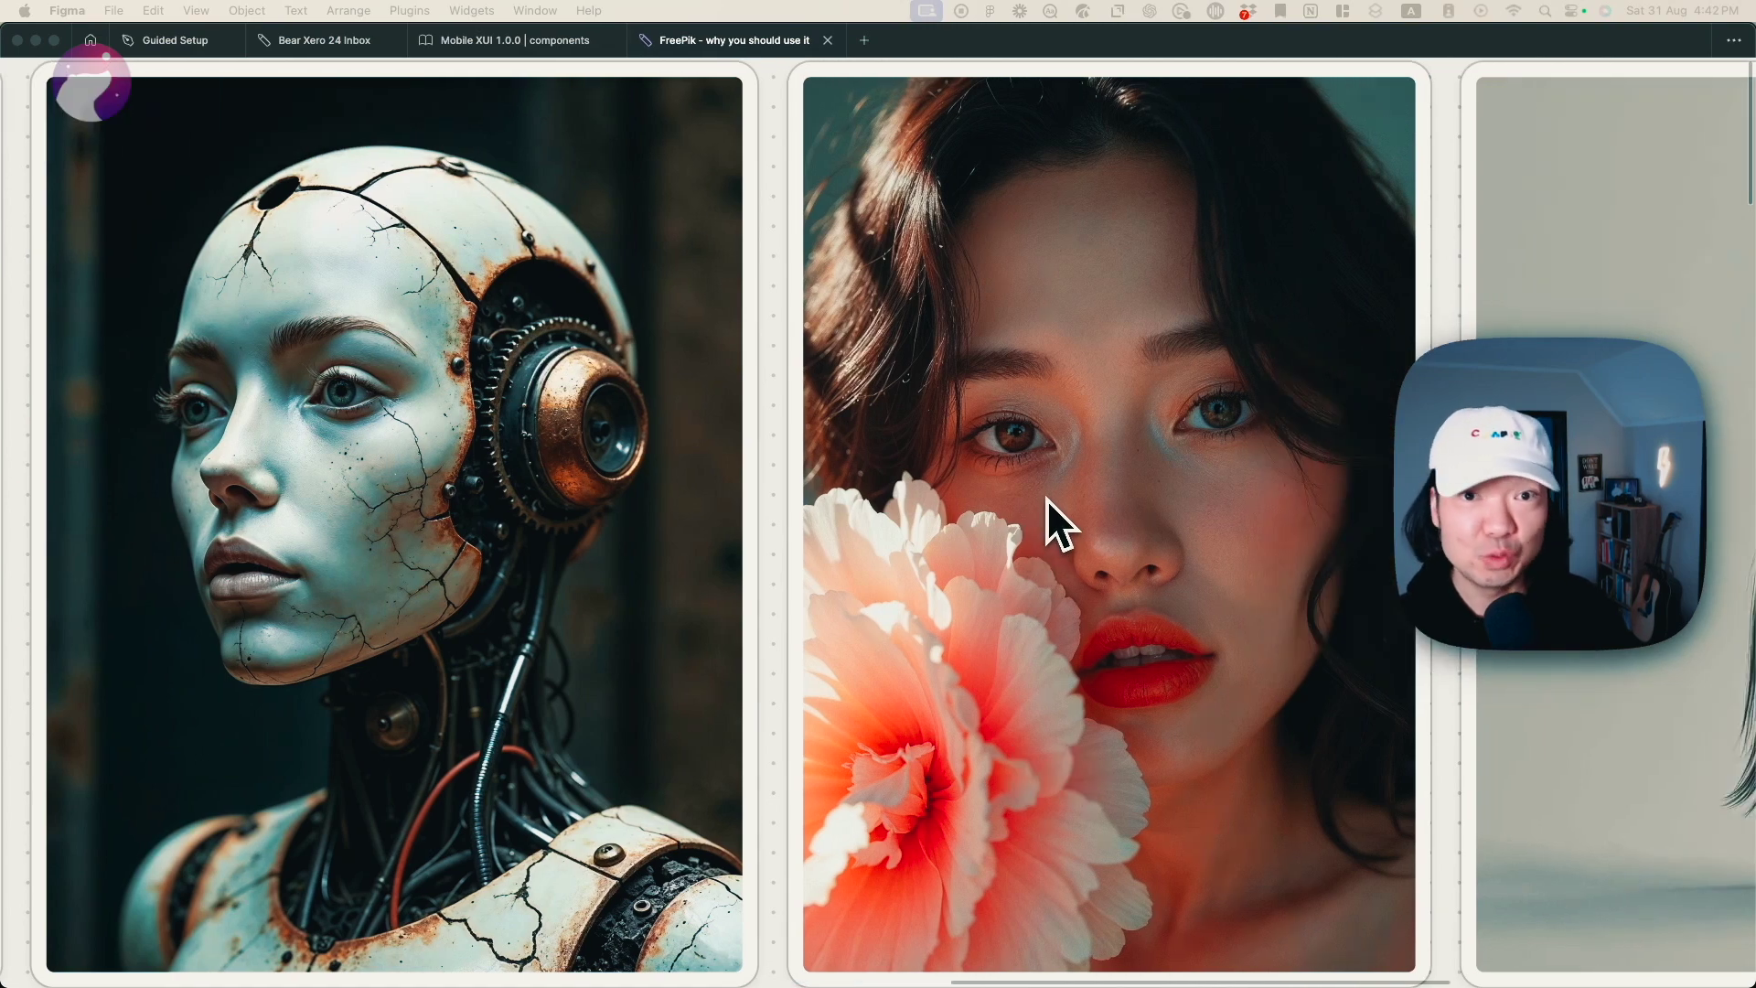
{"action": "scroll", "coordinate": [1183, 589], "scroll_direction": "right", "scroll_amount": 10}
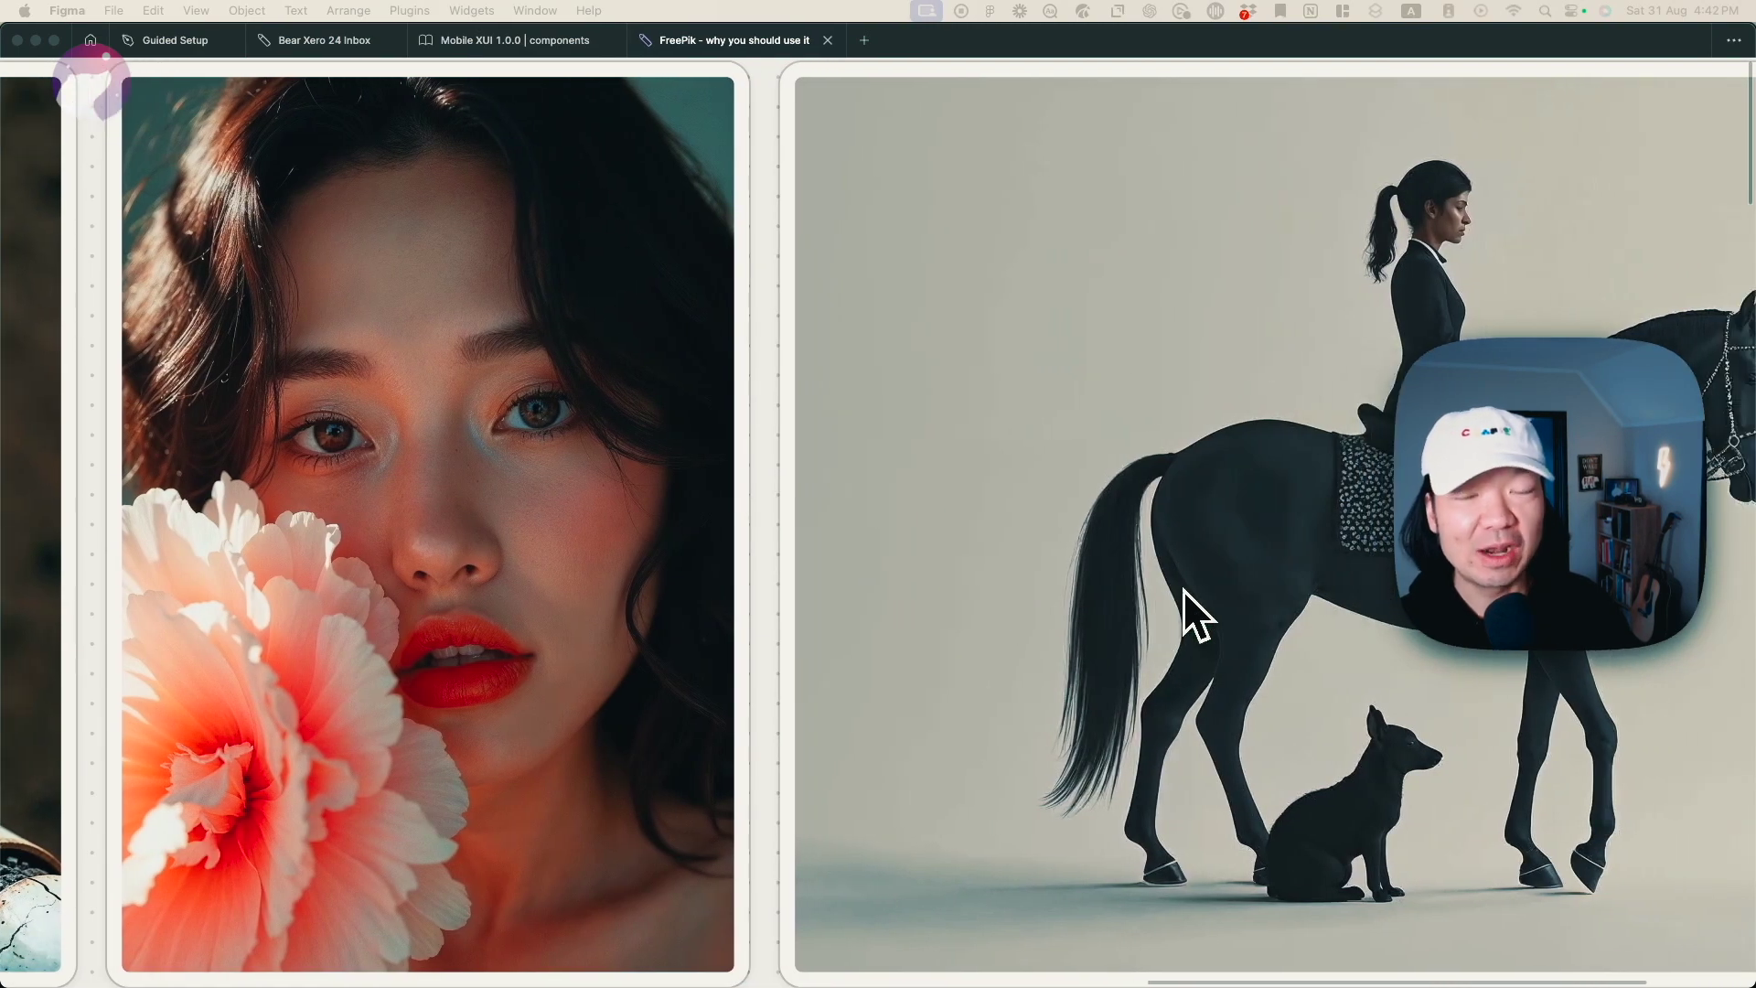
{"action": "scroll", "coordinate": [1183, 589], "scroll_direction": "right", "scroll_amount": 4}
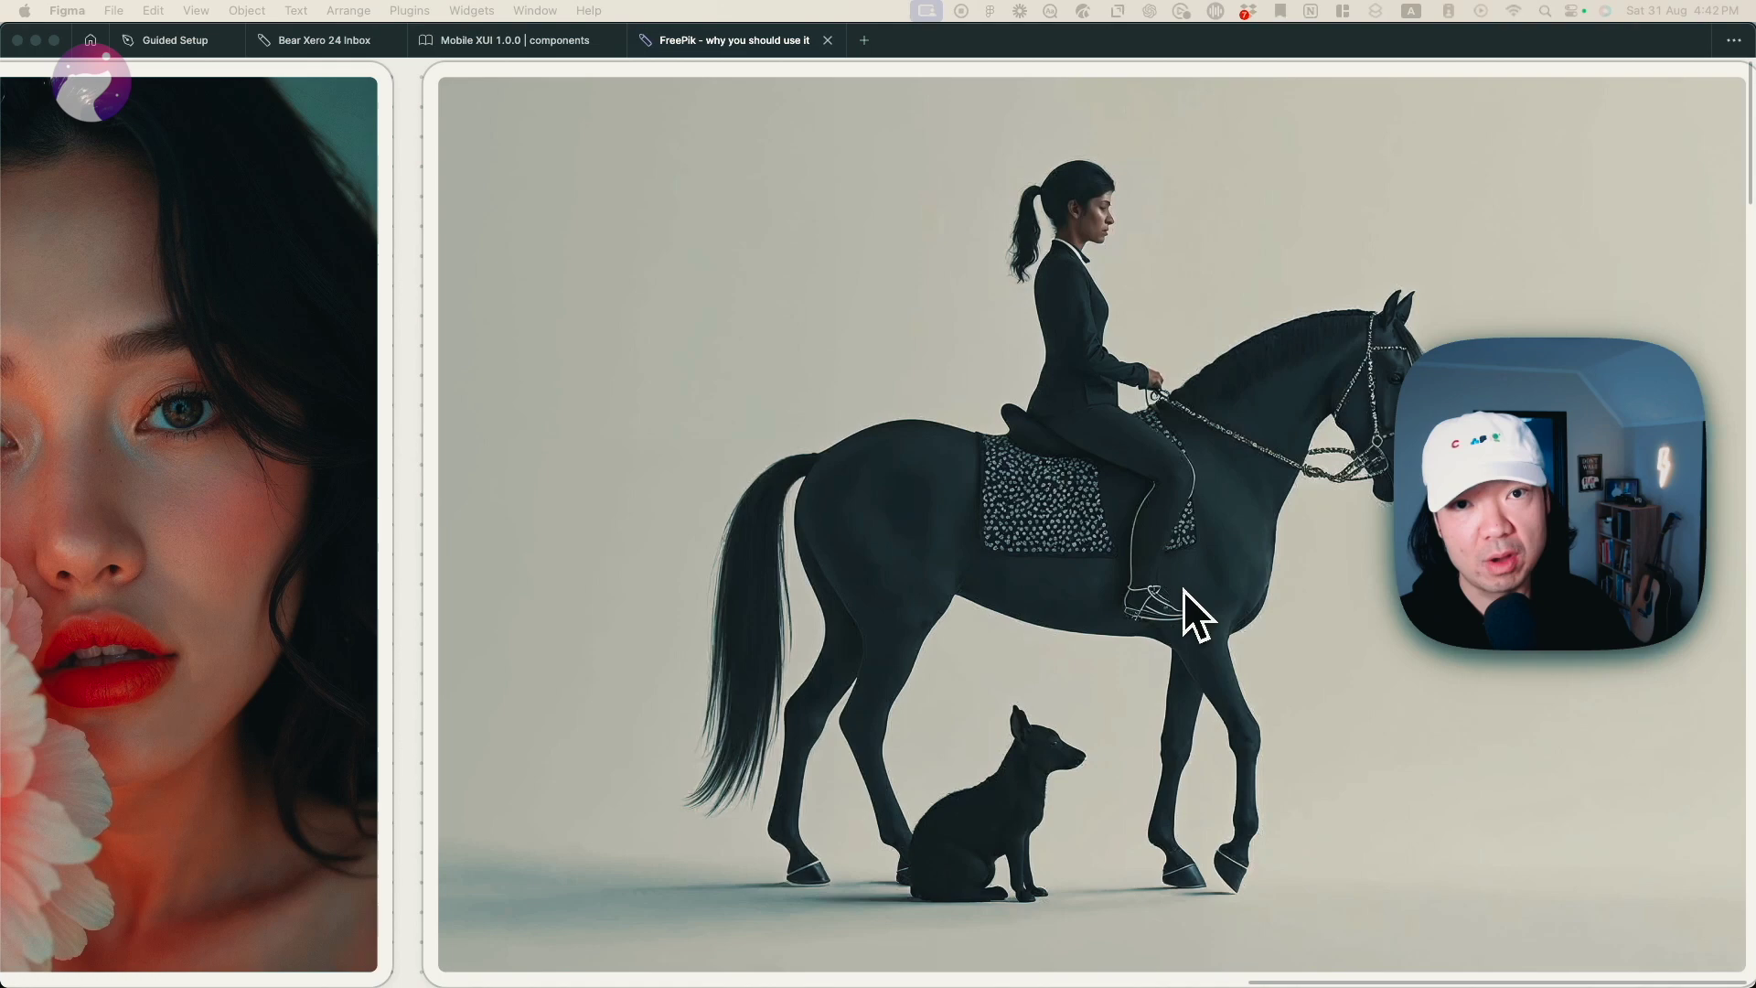
Step: Zoom in on the pricing screenshot (10 EUR/month yearly, 16 EUR monthly), then scroll back to the images
{"action": "key", "text": "n"}
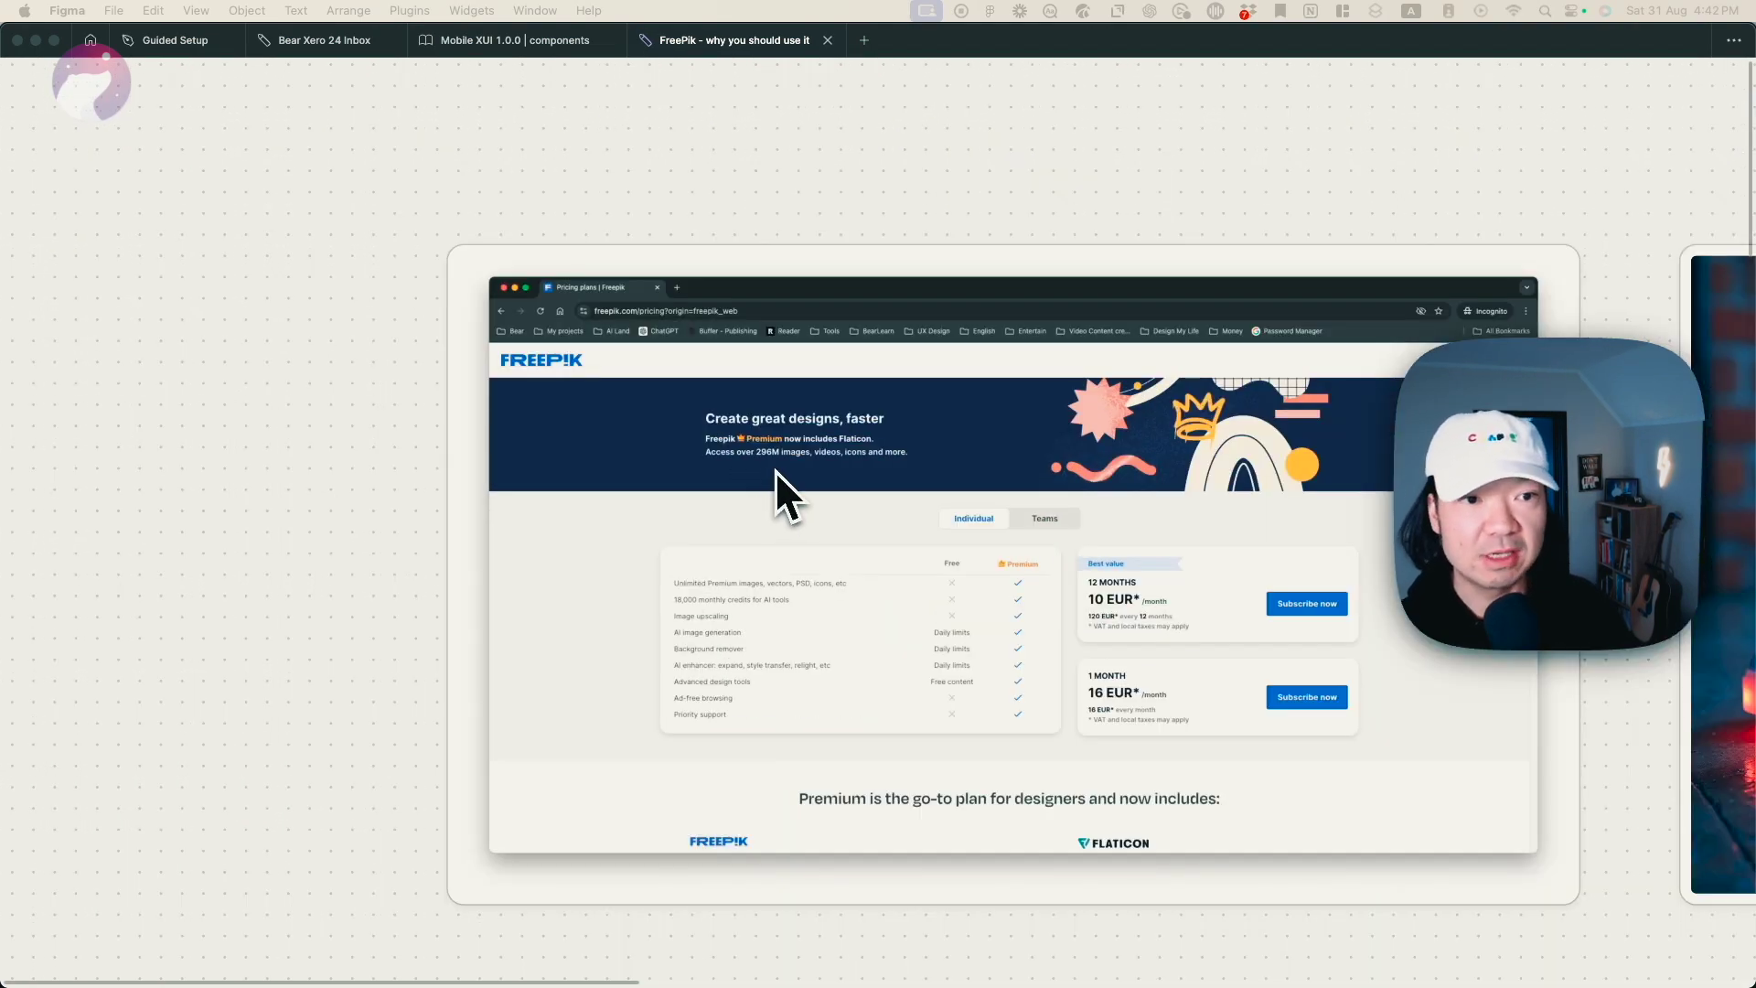
{"action": "key", "text": "shift+2"}
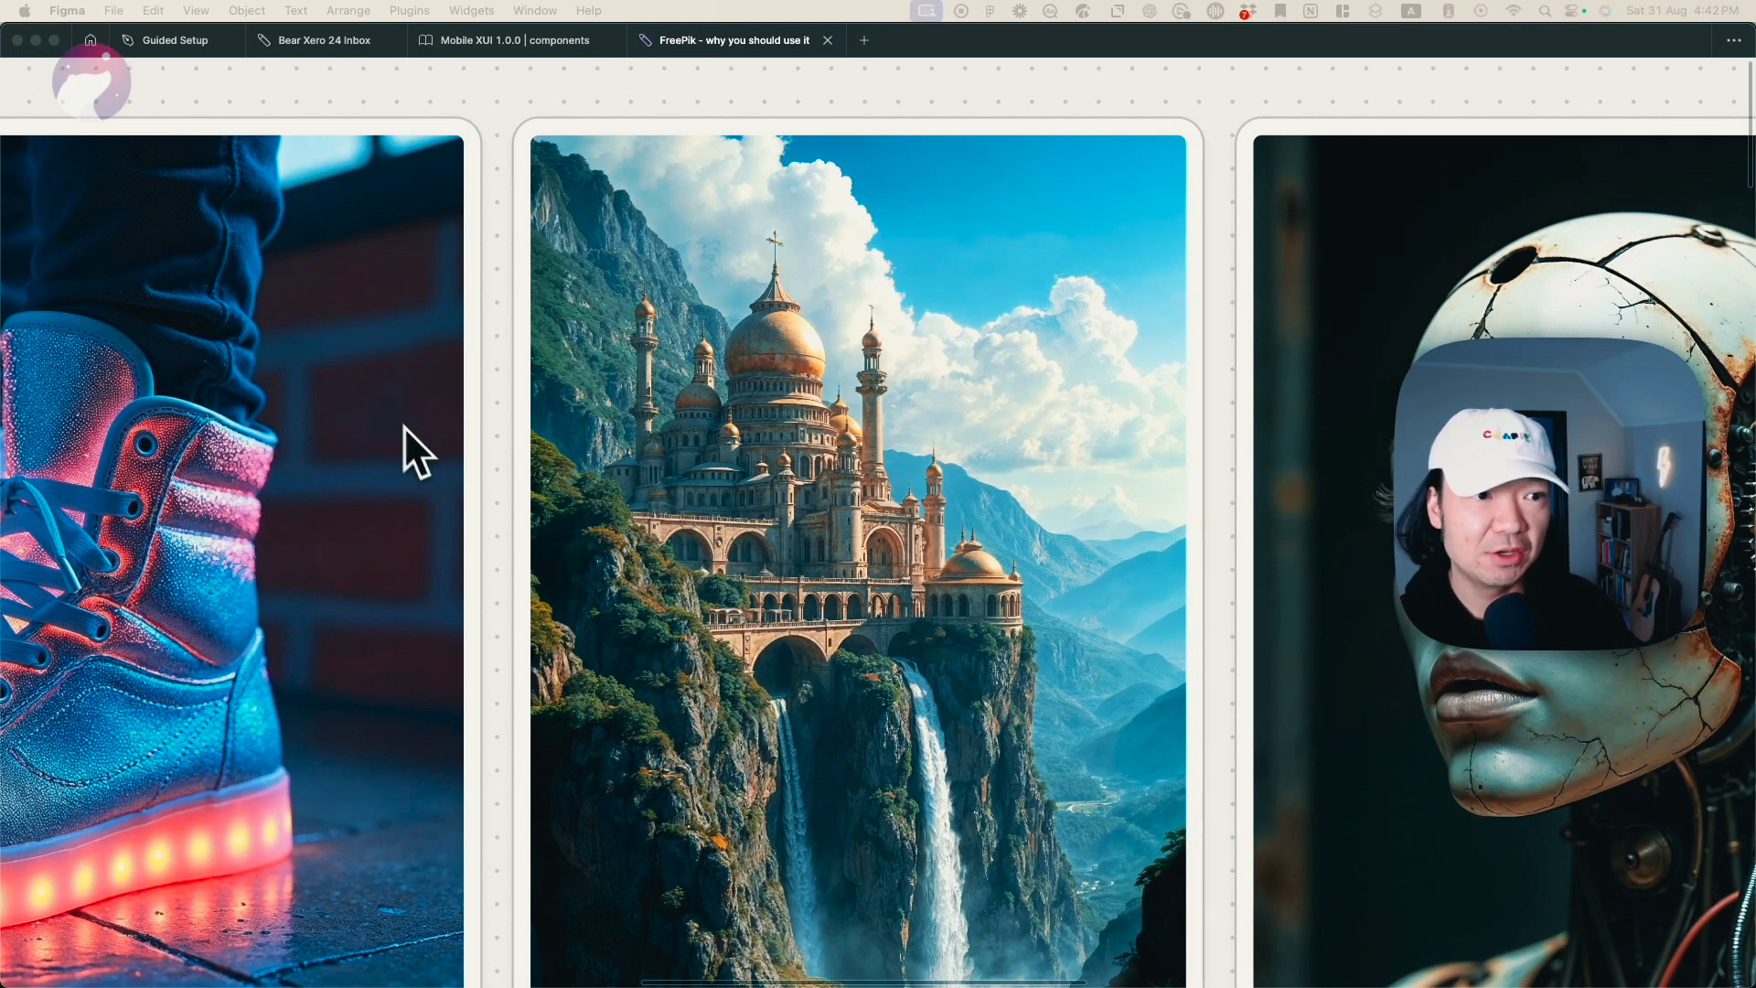
{"action": "scroll", "coordinate": [404, 430], "scroll_direction": "left", "scroll_amount": 3}
{"action": "scroll", "coordinate": [507, 432], "scroll_direction": "down", "scroll_amount": 1}
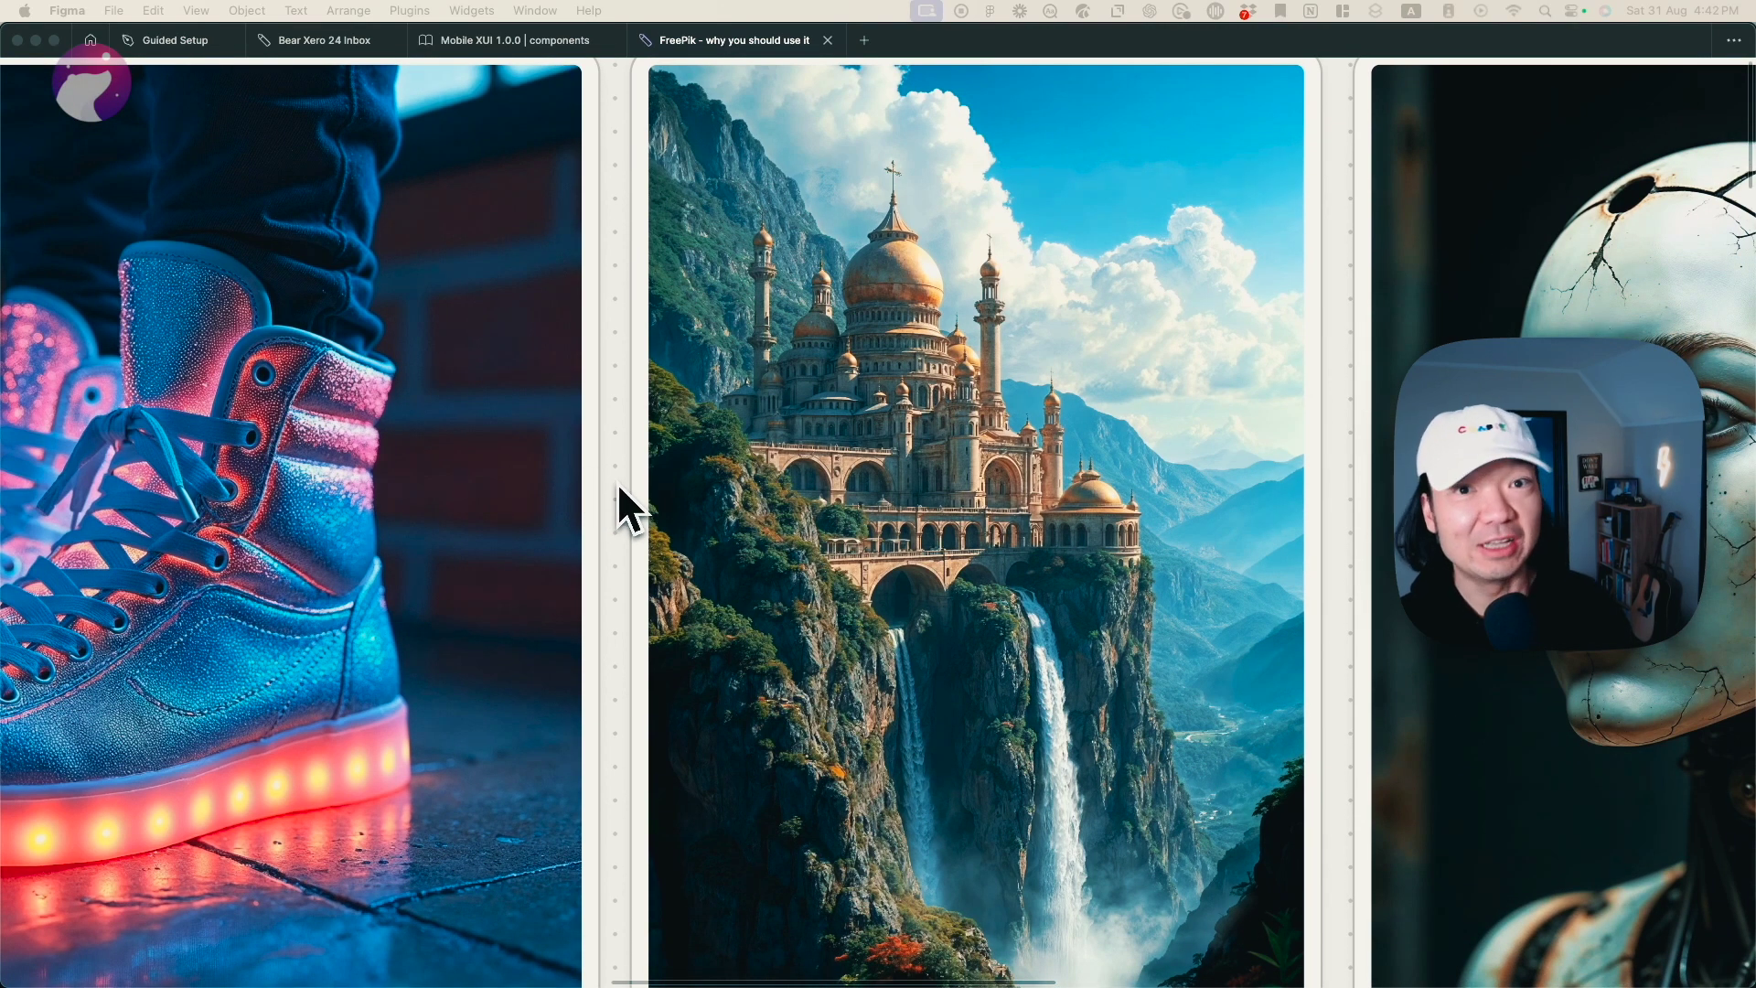
{"action": "scroll", "coordinate": [619, 487], "scroll_direction": "down", "scroll_amount": 10}
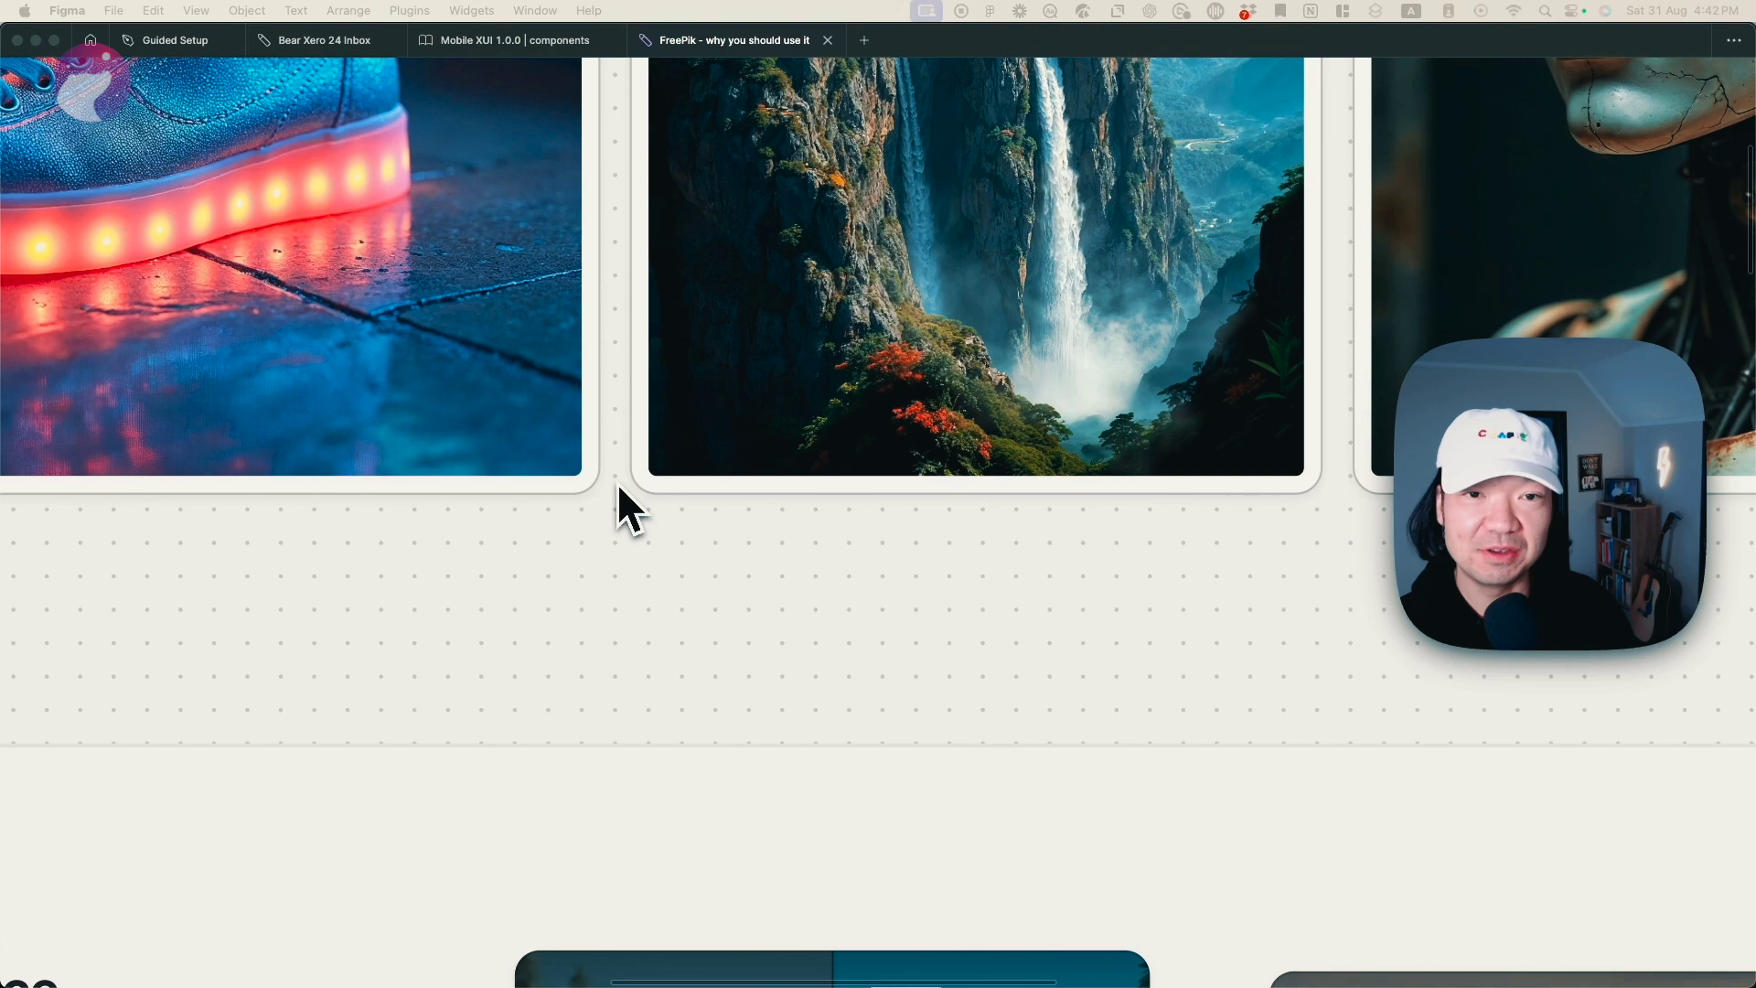
Step: Scroll to Section 1 'Value' (4 things in 1 price) and pan across the Upscaler and Expand cards
{"action": "scroll", "coordinate": [618, 488], "scroll_direction": "down", "scroll_amount": 10}
{"action": "scroll", "coordinate": [619, 485], "scroll_direction": "right", "scroll_amount": 2}
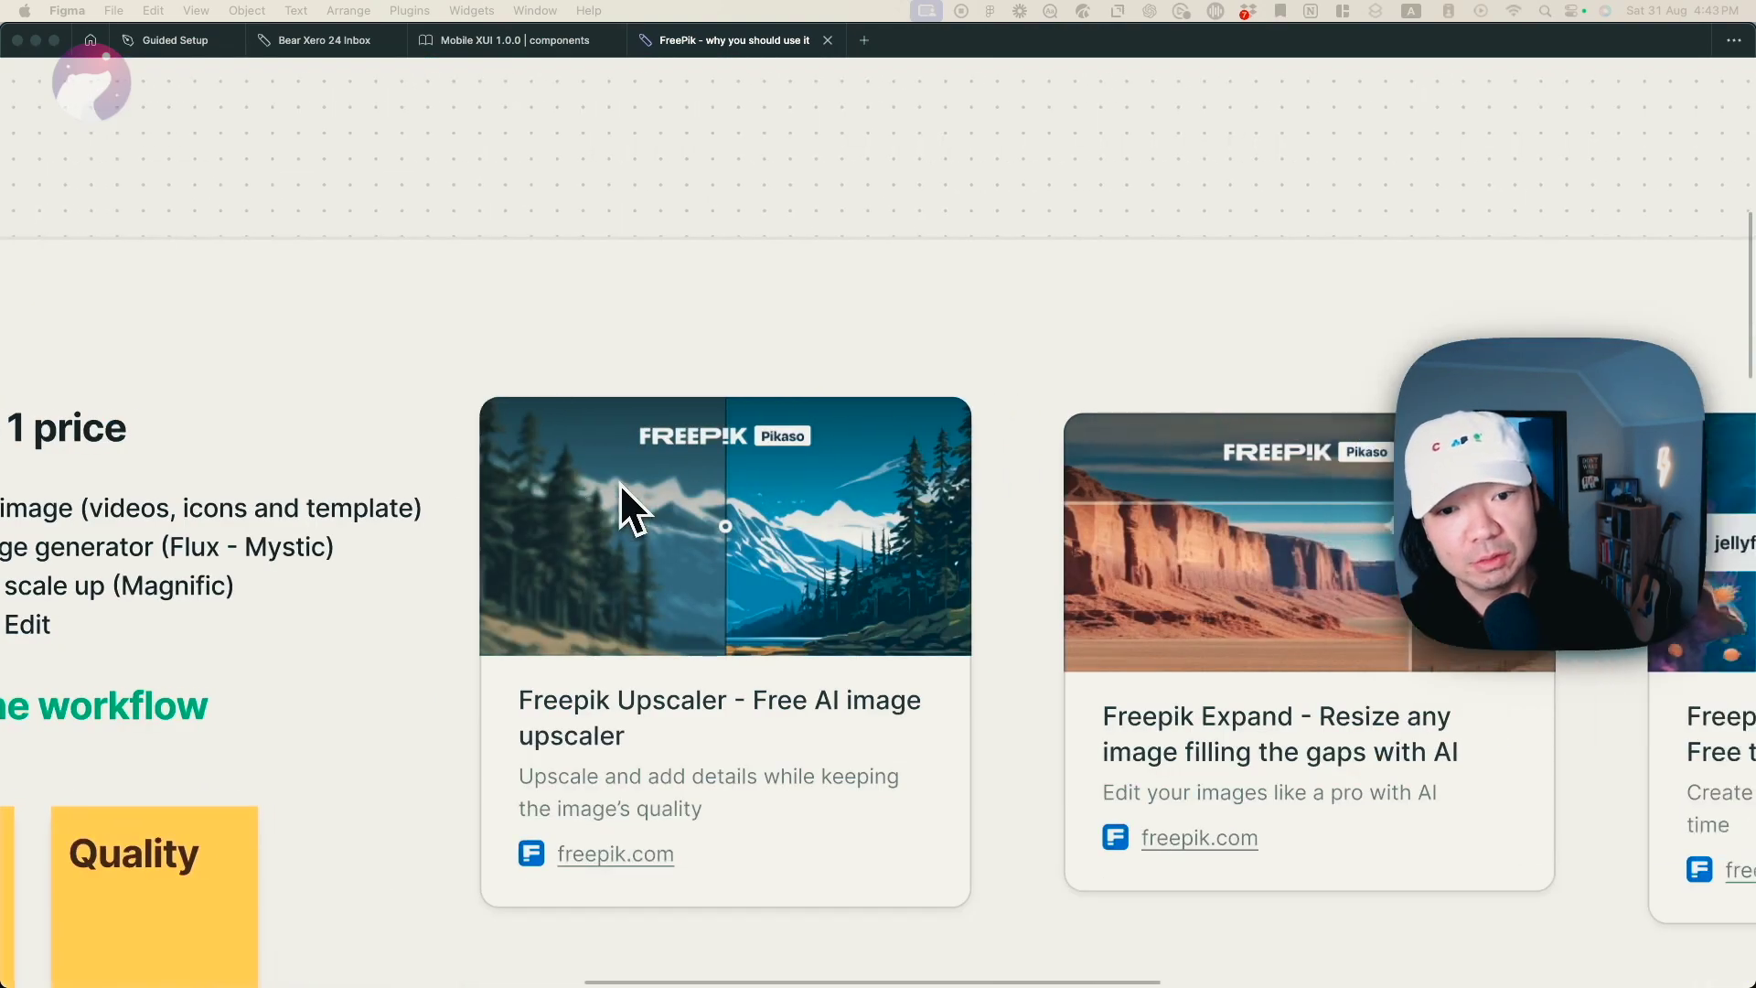
{"action": "scroll", "coordinate": [619, 483], "scroll_direction": "right", "scroll_amount": 5}
{"action": "scroll", "coordinate": [618, 483], "scroll_direction": "left", "scroll_amount": 10}
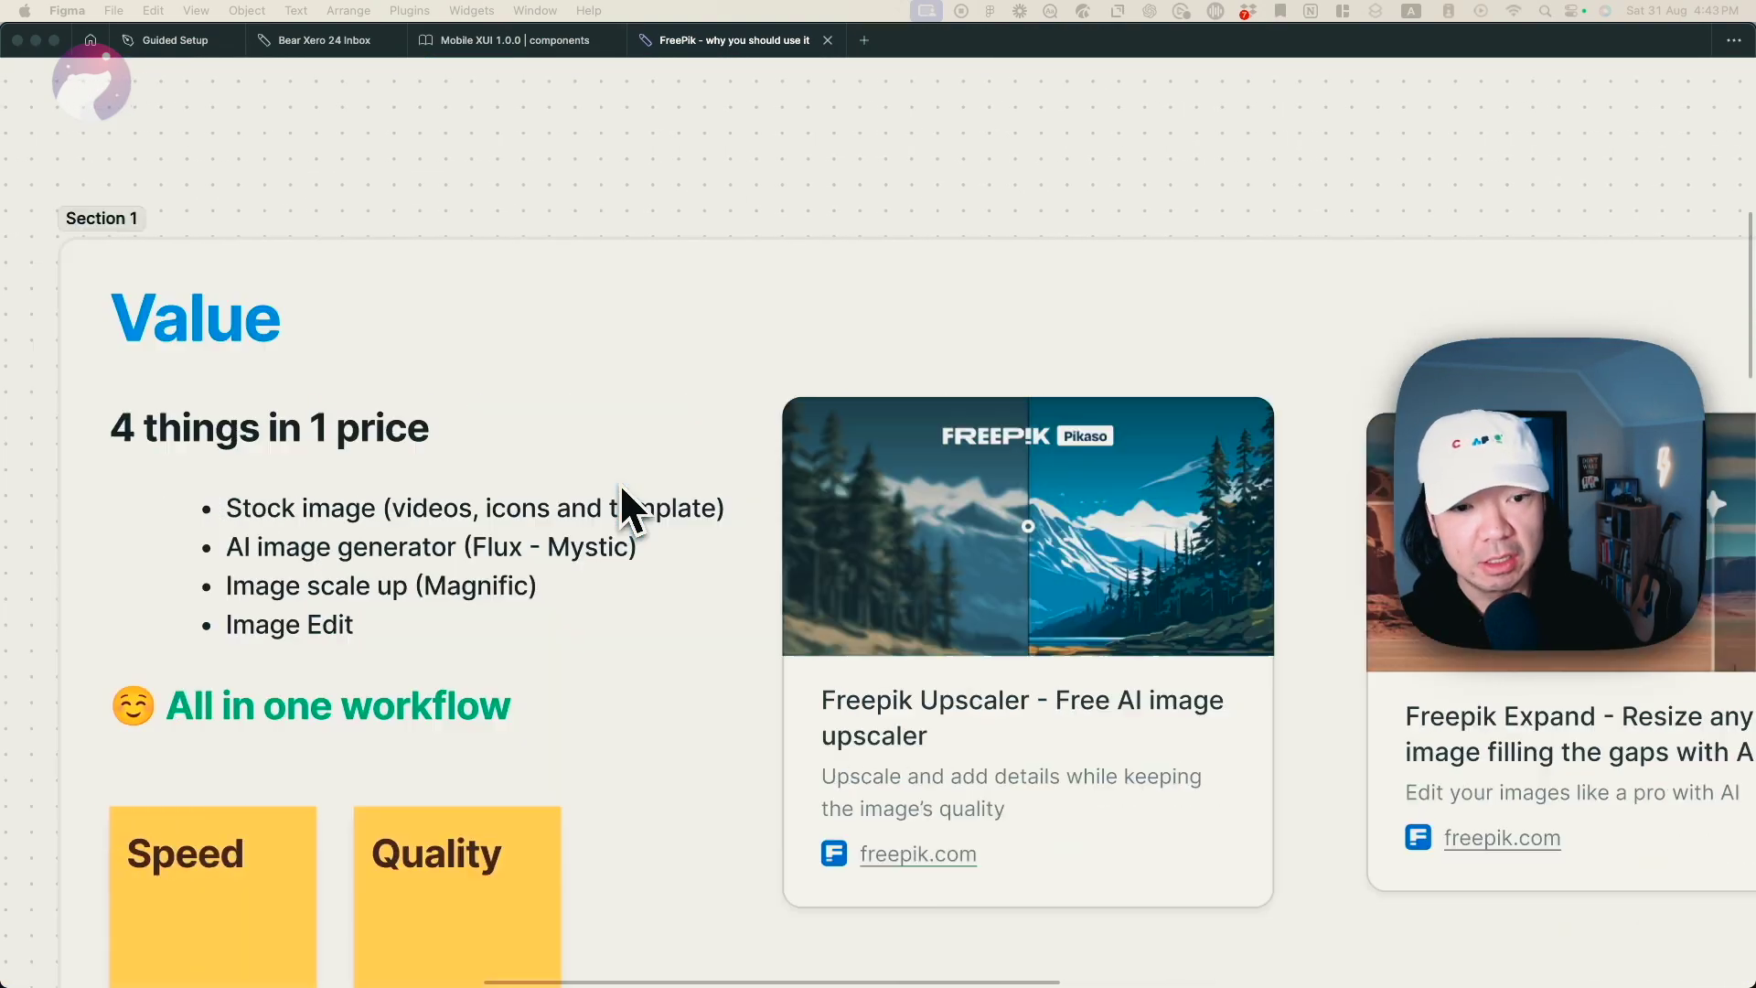
{"action": "scroll", "coordinate": [619, 483], "scroll_direction": "left", "scroll_amount": 1}
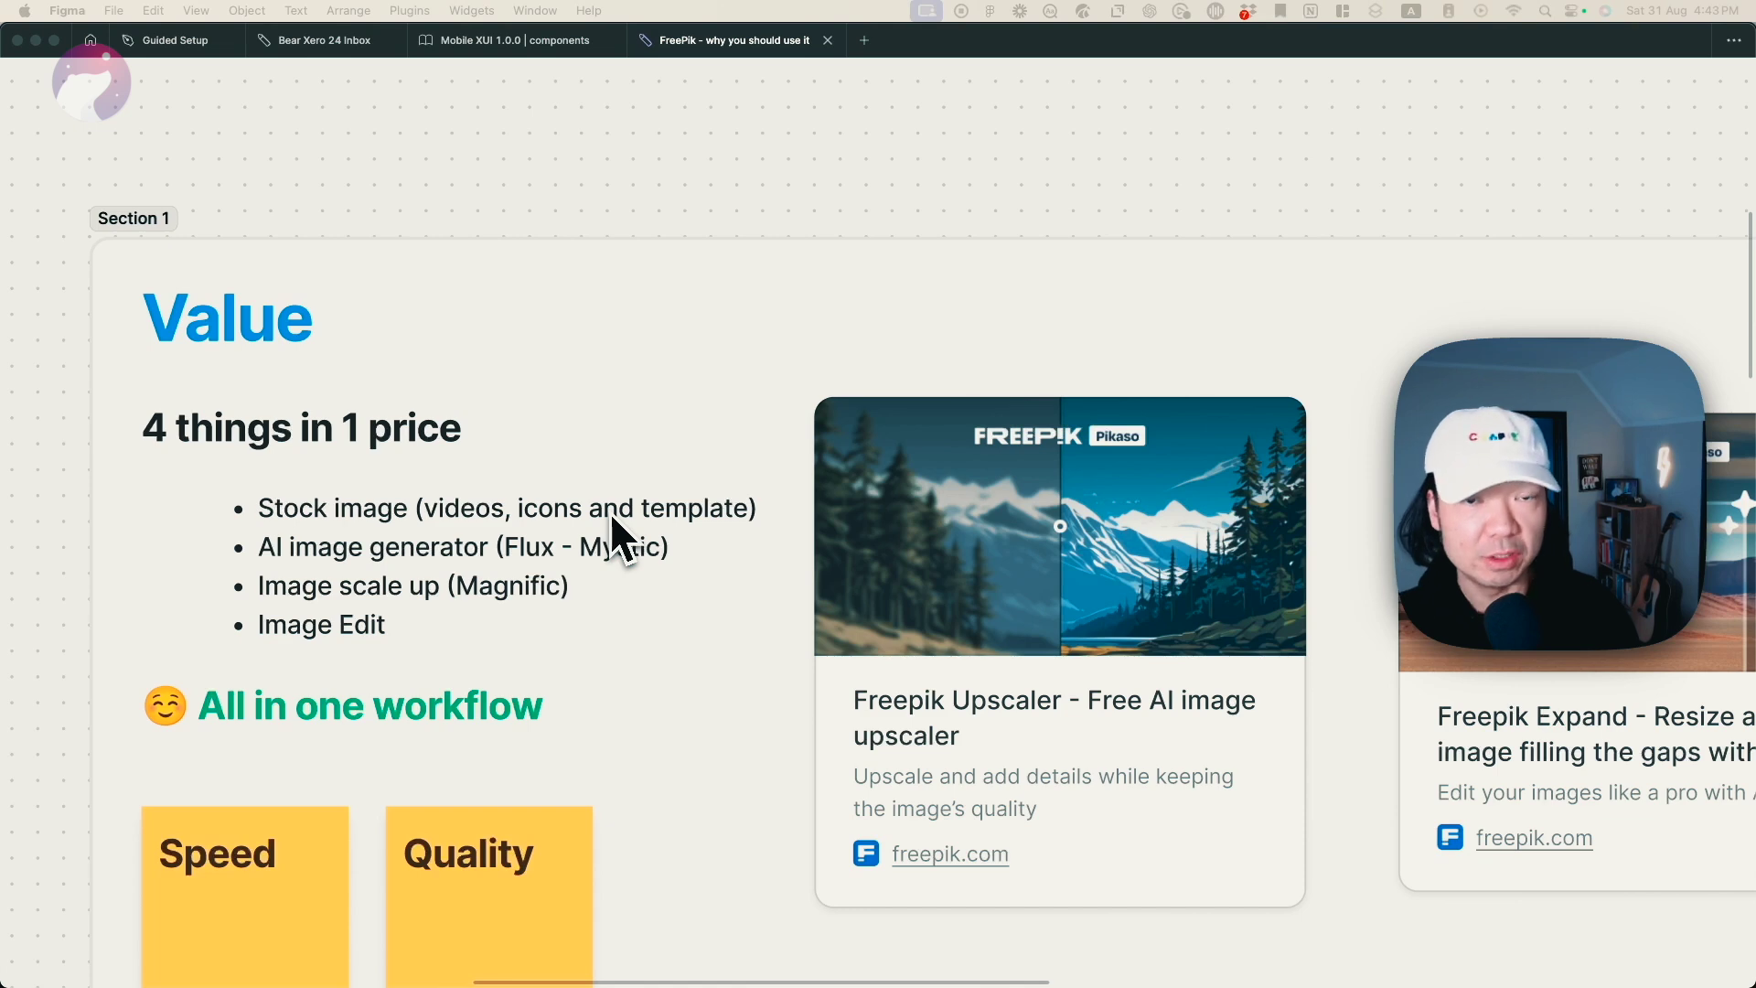
{"action": "scroll", "coordinate": [669, 503], "scroll_direction": "down", "scroll_amount": 1}
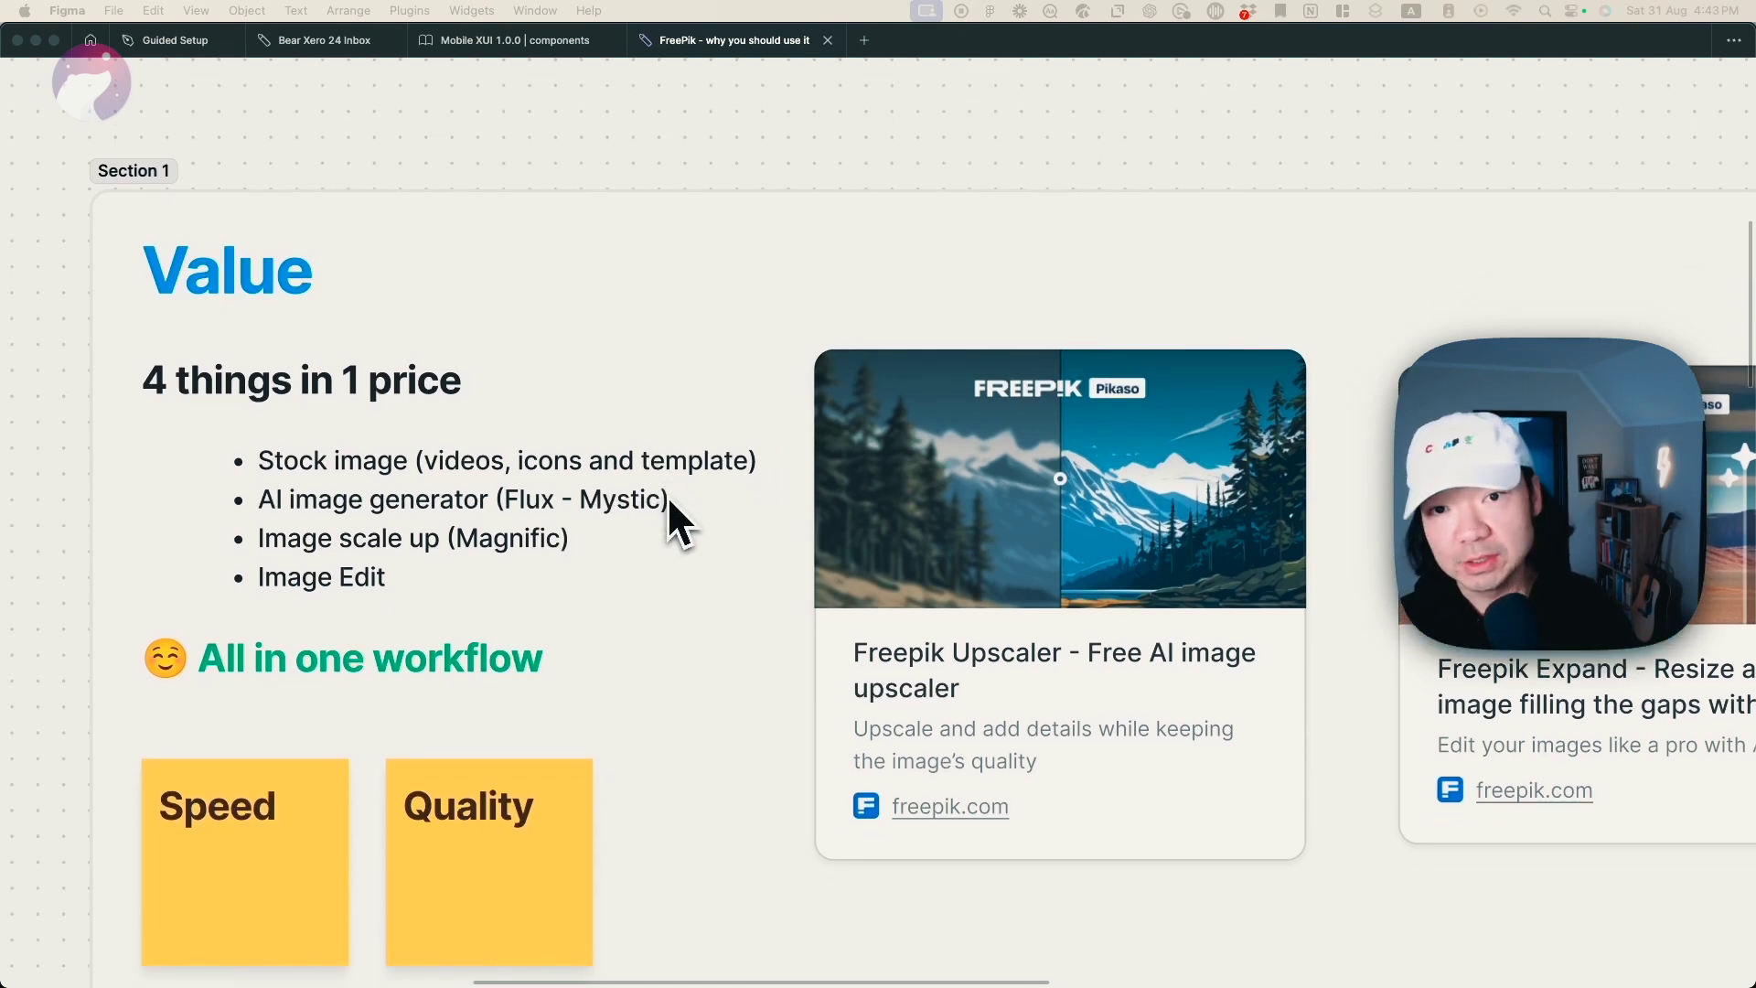
{"action": "scroll", "coordinate": [511, 426], "scroll_direction": "down", "scroll_amount": 3}
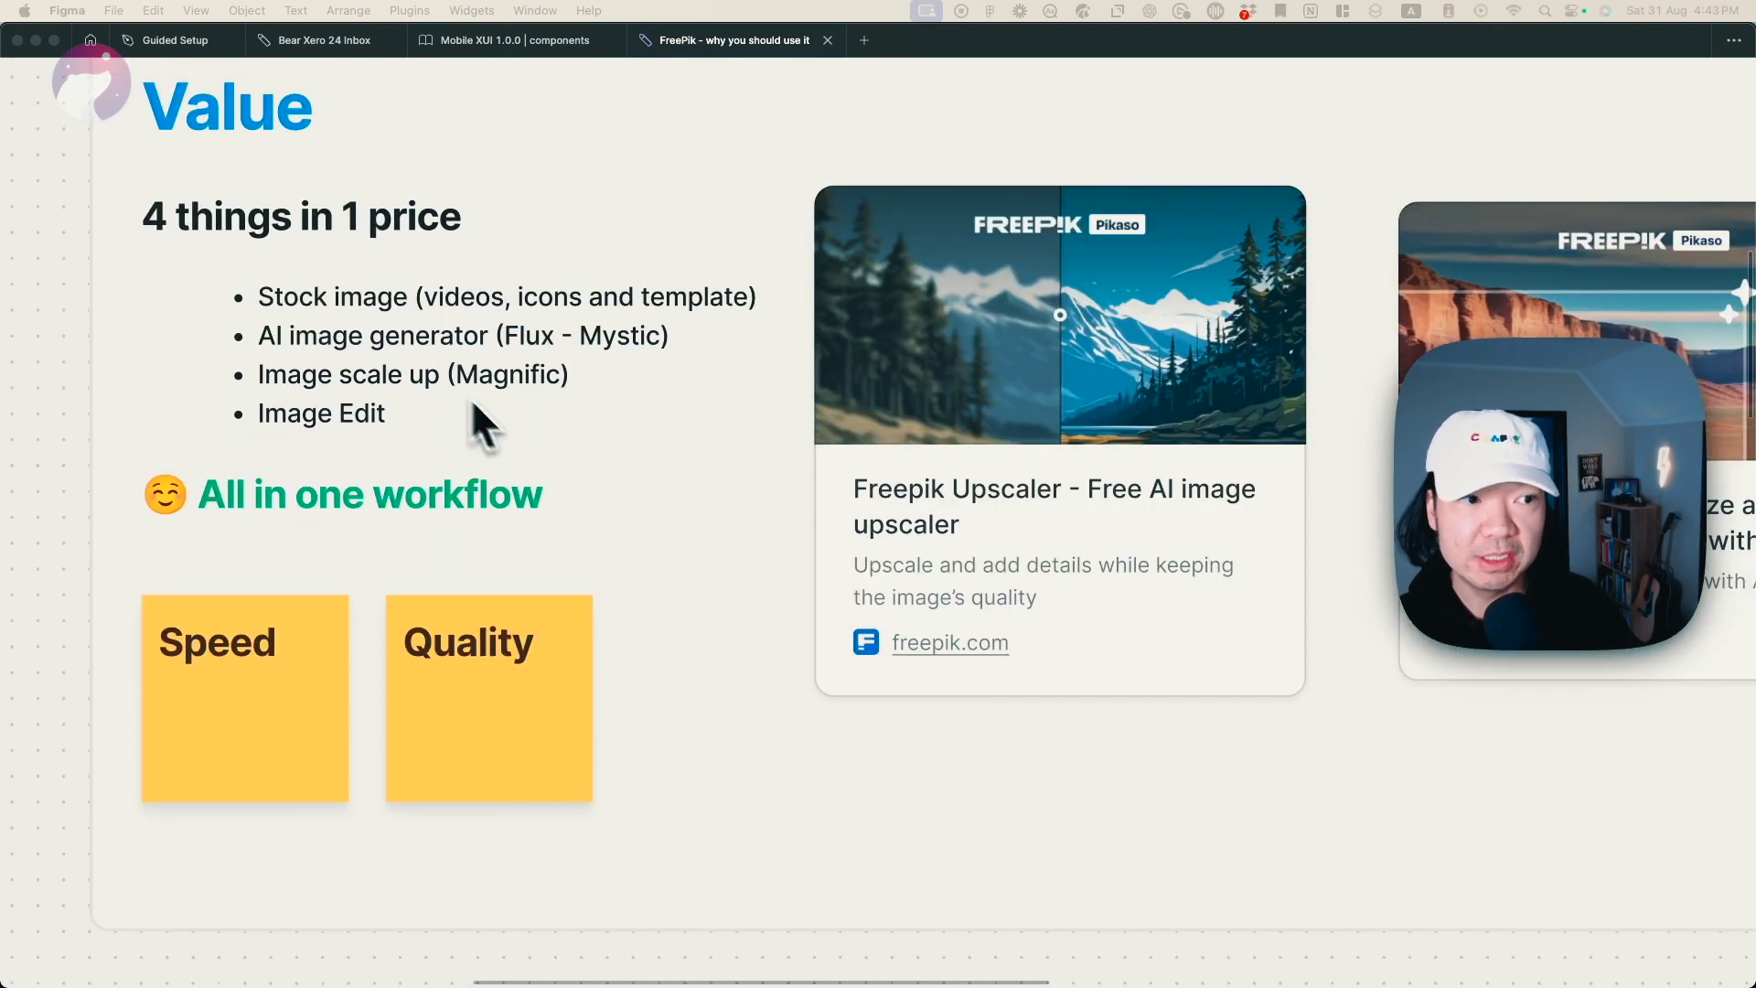
{"action": "scroll", "coordinate": [458, 391], "scroll_direction": "up", "scroll_amount": 1}
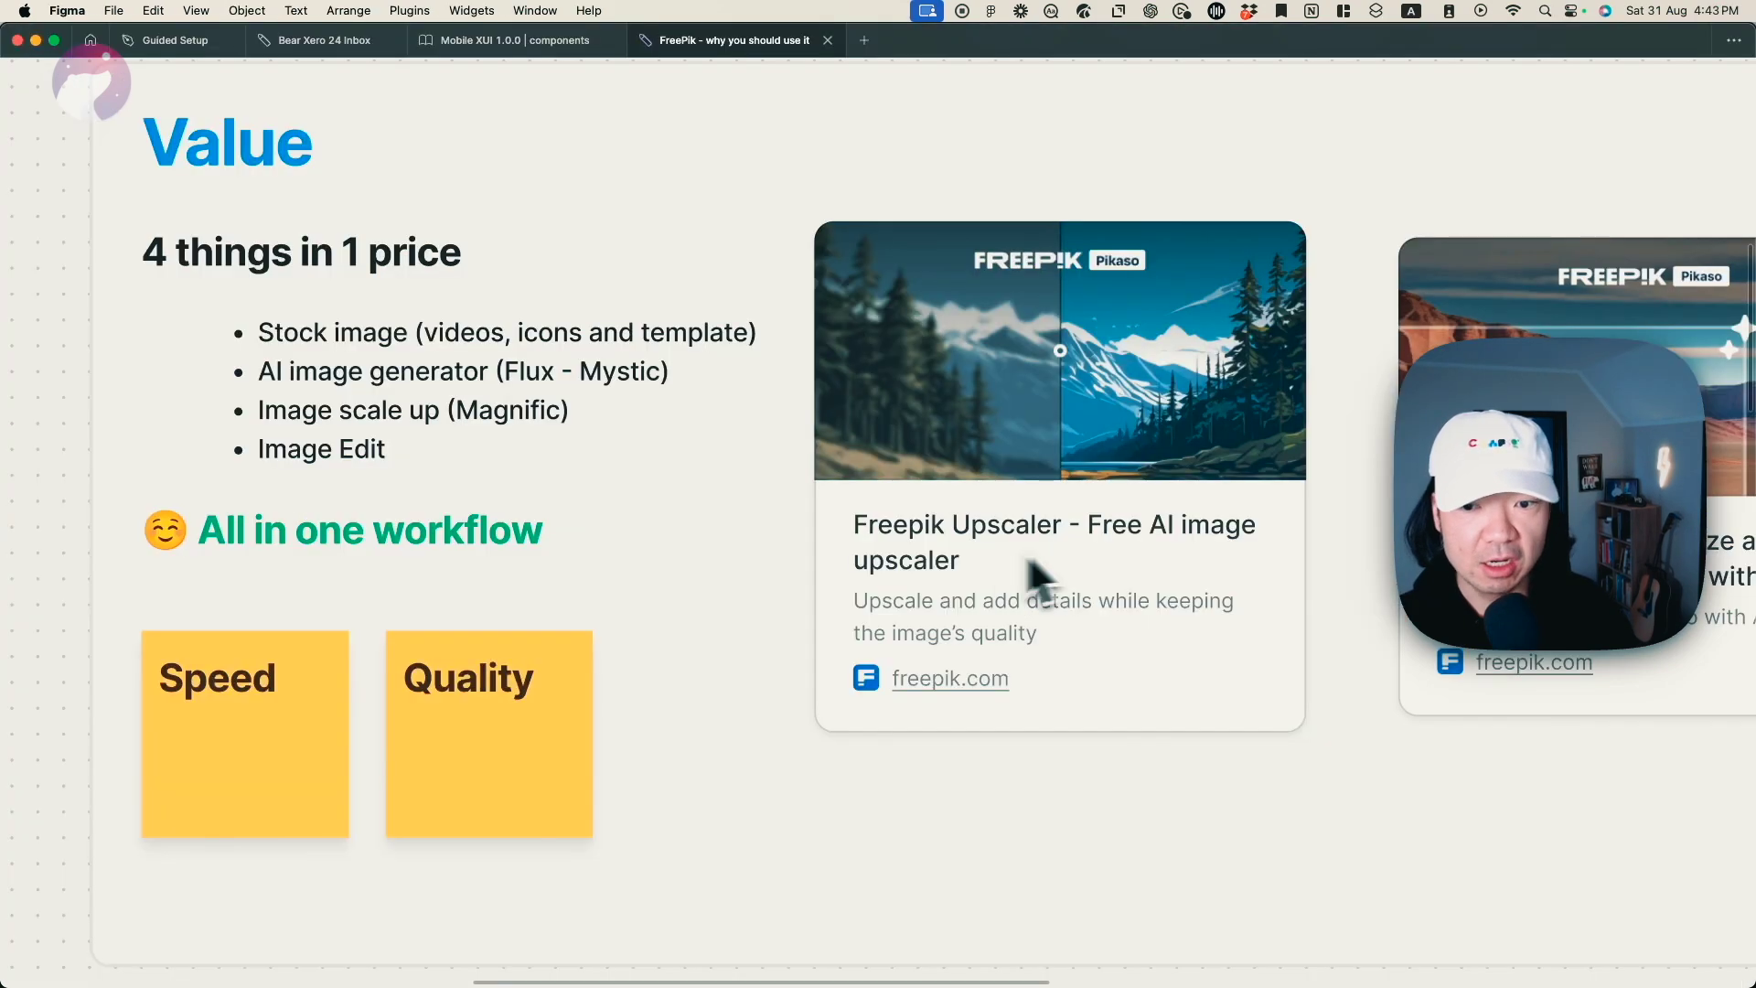
{"action": "scroll", "coordinate": [1217, 593], "scroll_direction": "right", "scroll_amount": 5}
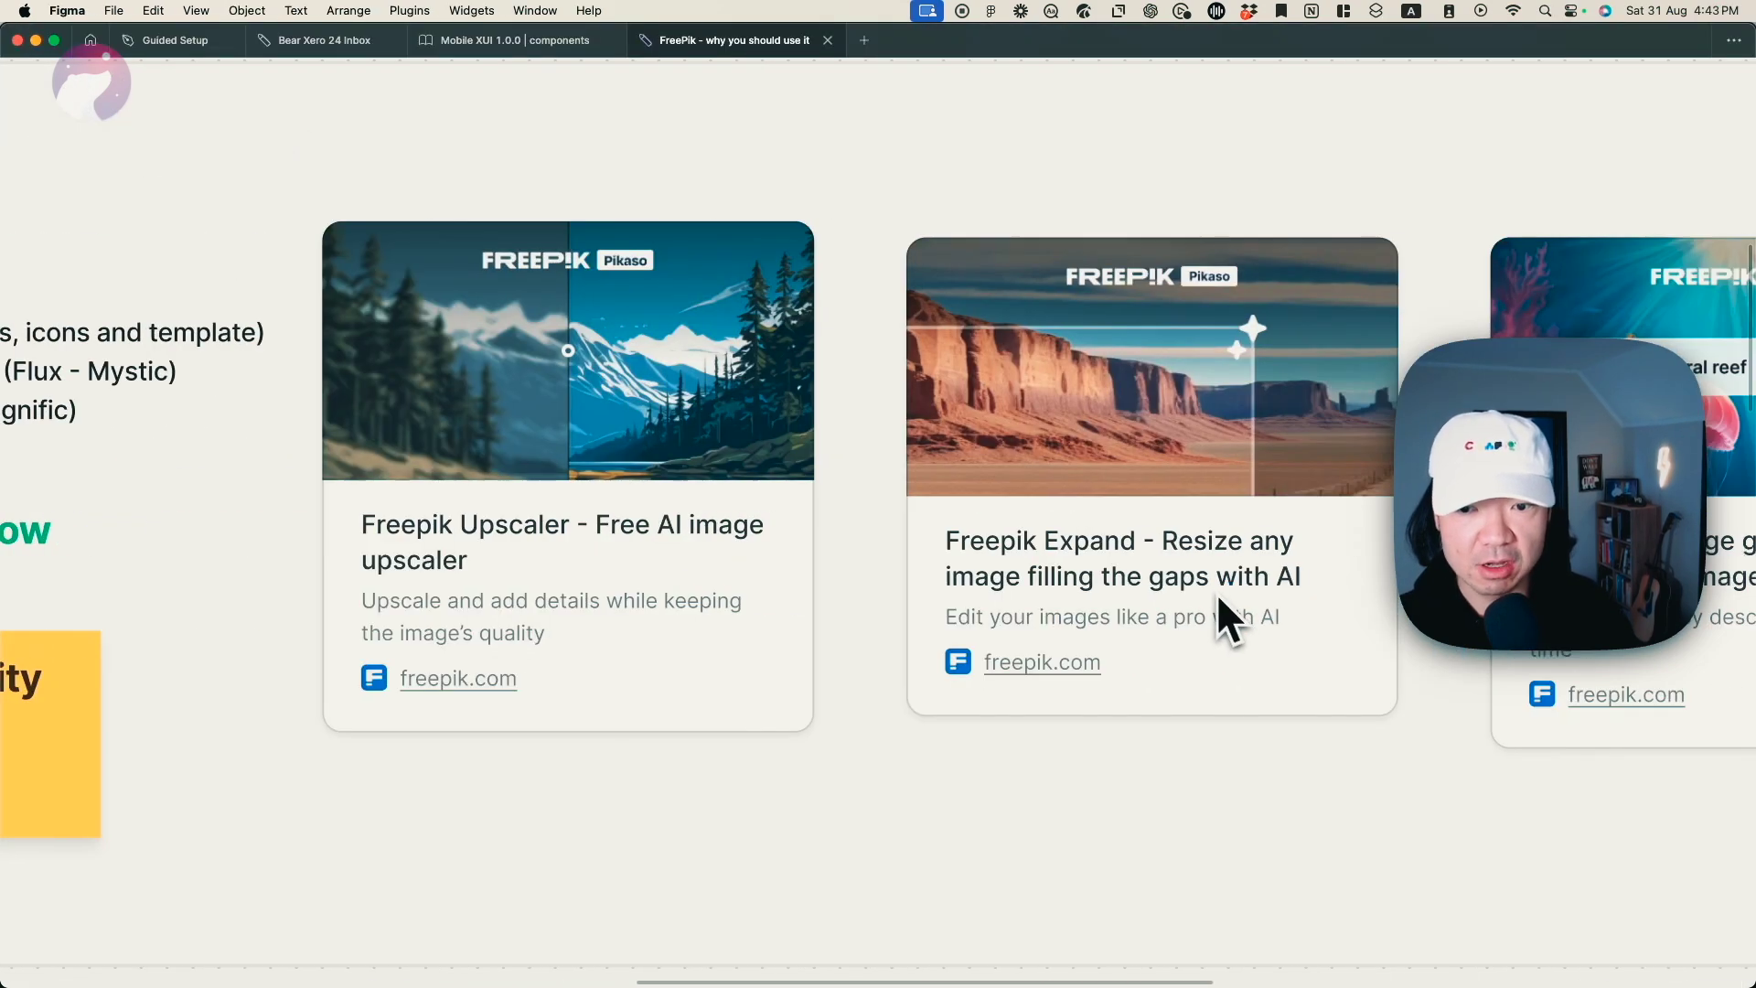
{"action": "scroll", "coordinate": [1211, 591], "scroll_direction": "up", "scroll_amount": 5}
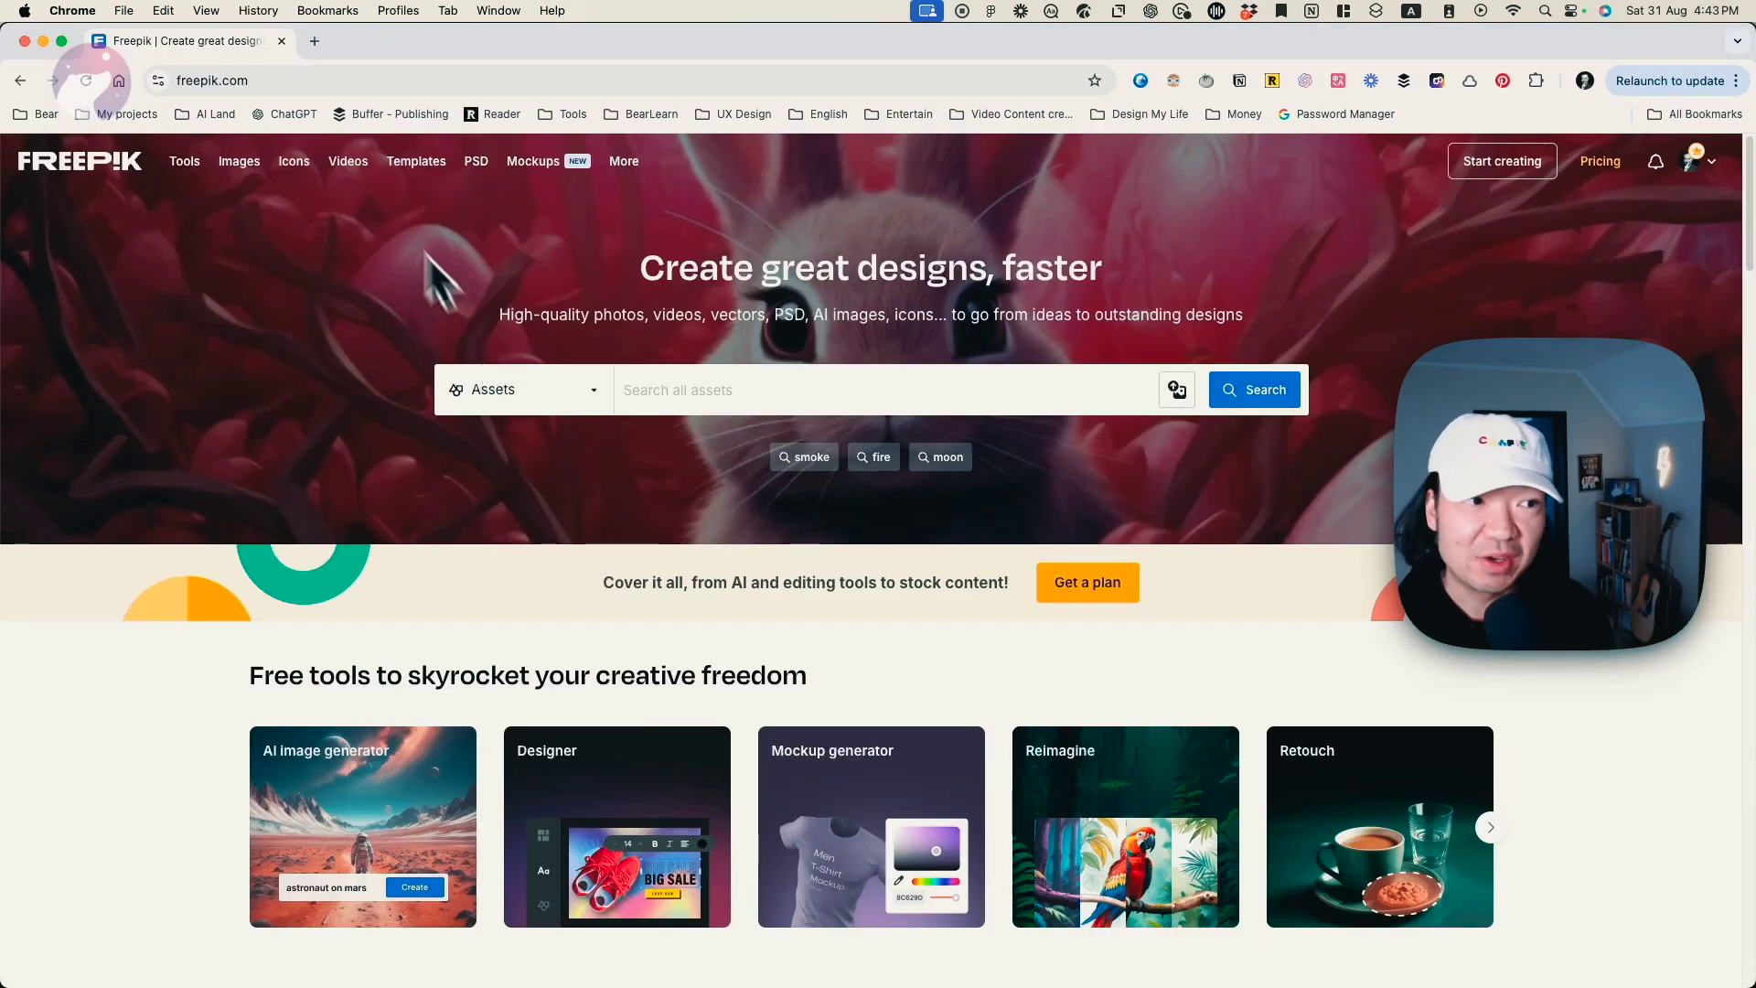
Step: Open Freepik's stock videos page through 'Explore all videos' in the Videos menu
{"action": "mouse_move", "coordinate": [245, 161]}
{"action": "mouse_move", "coordinate": [255, 255]}
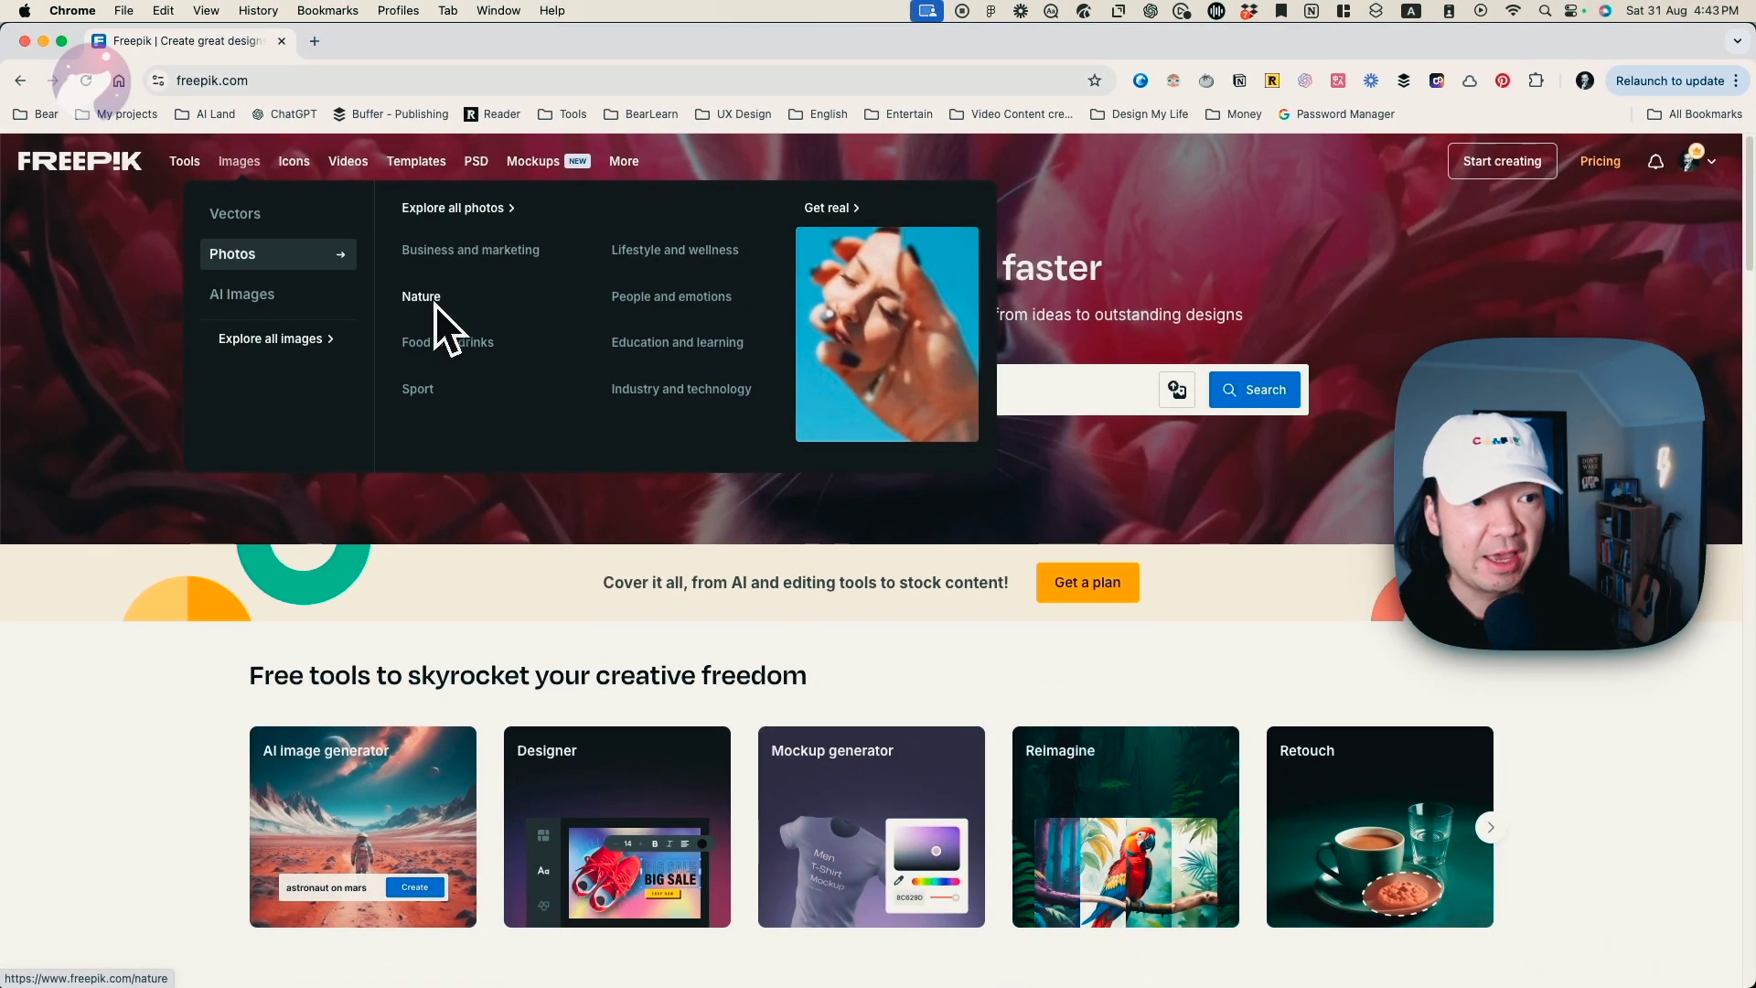
{"action": "mouse_move", "coordinate": [474, 192]}
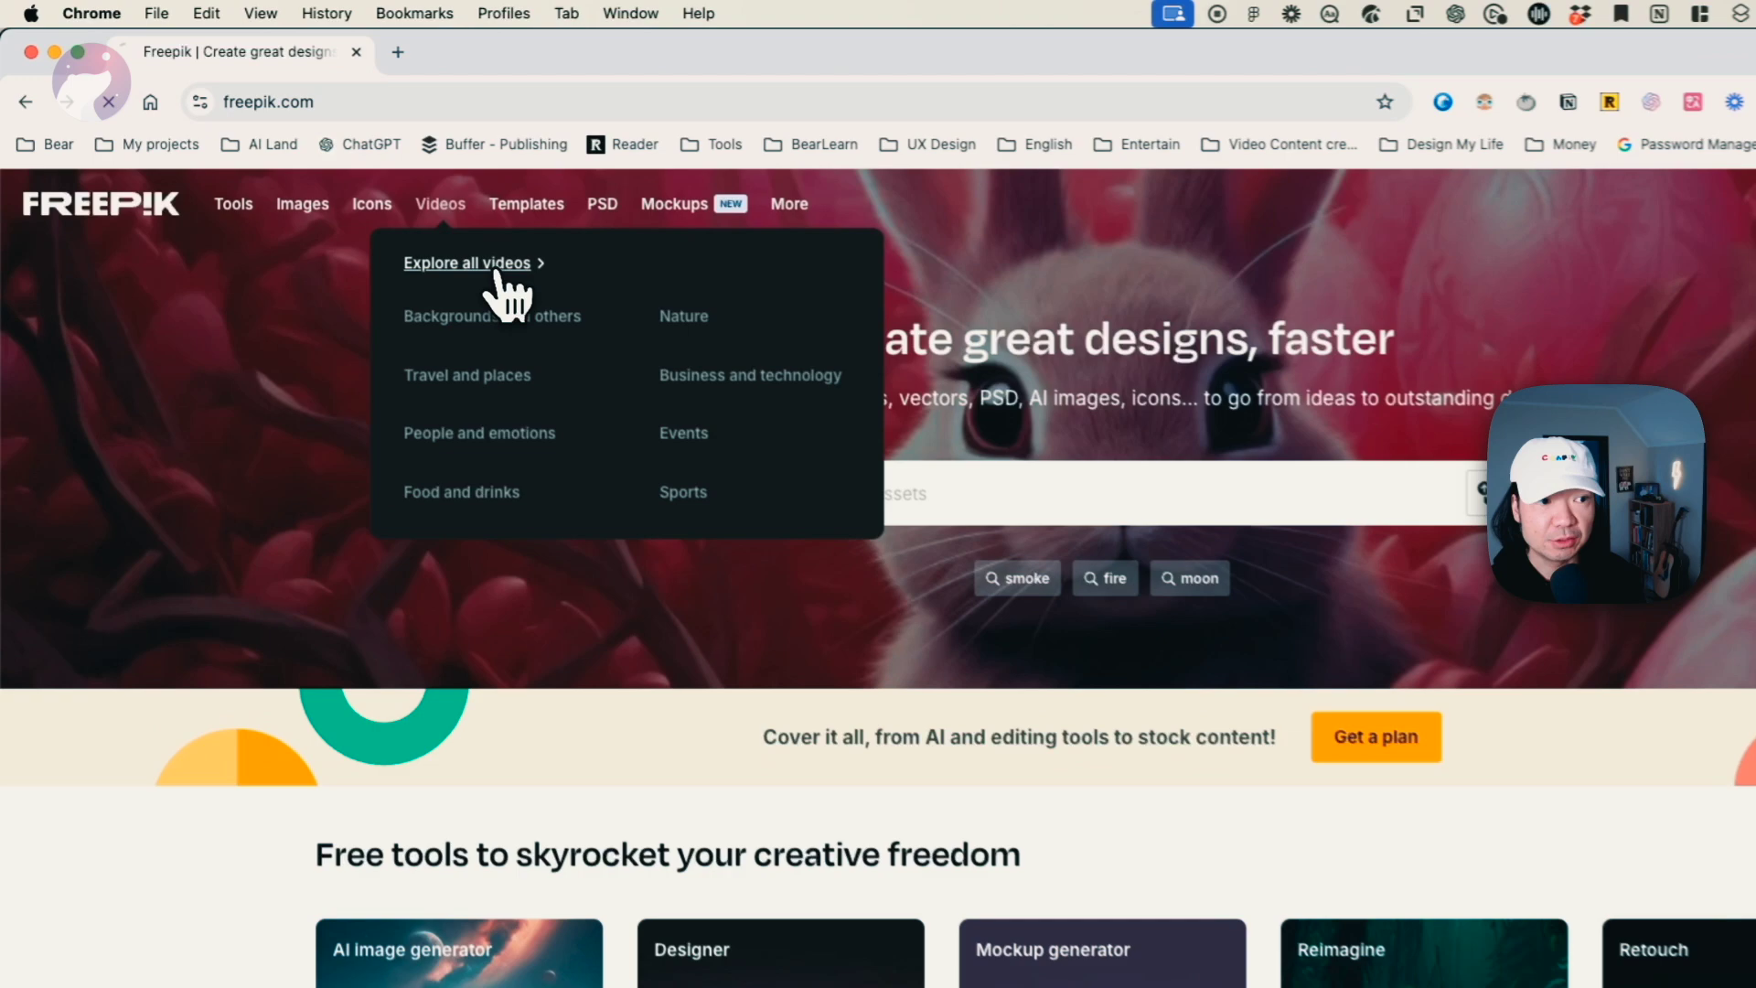
{"action": "left_click", "coordinate": [384, 209]}
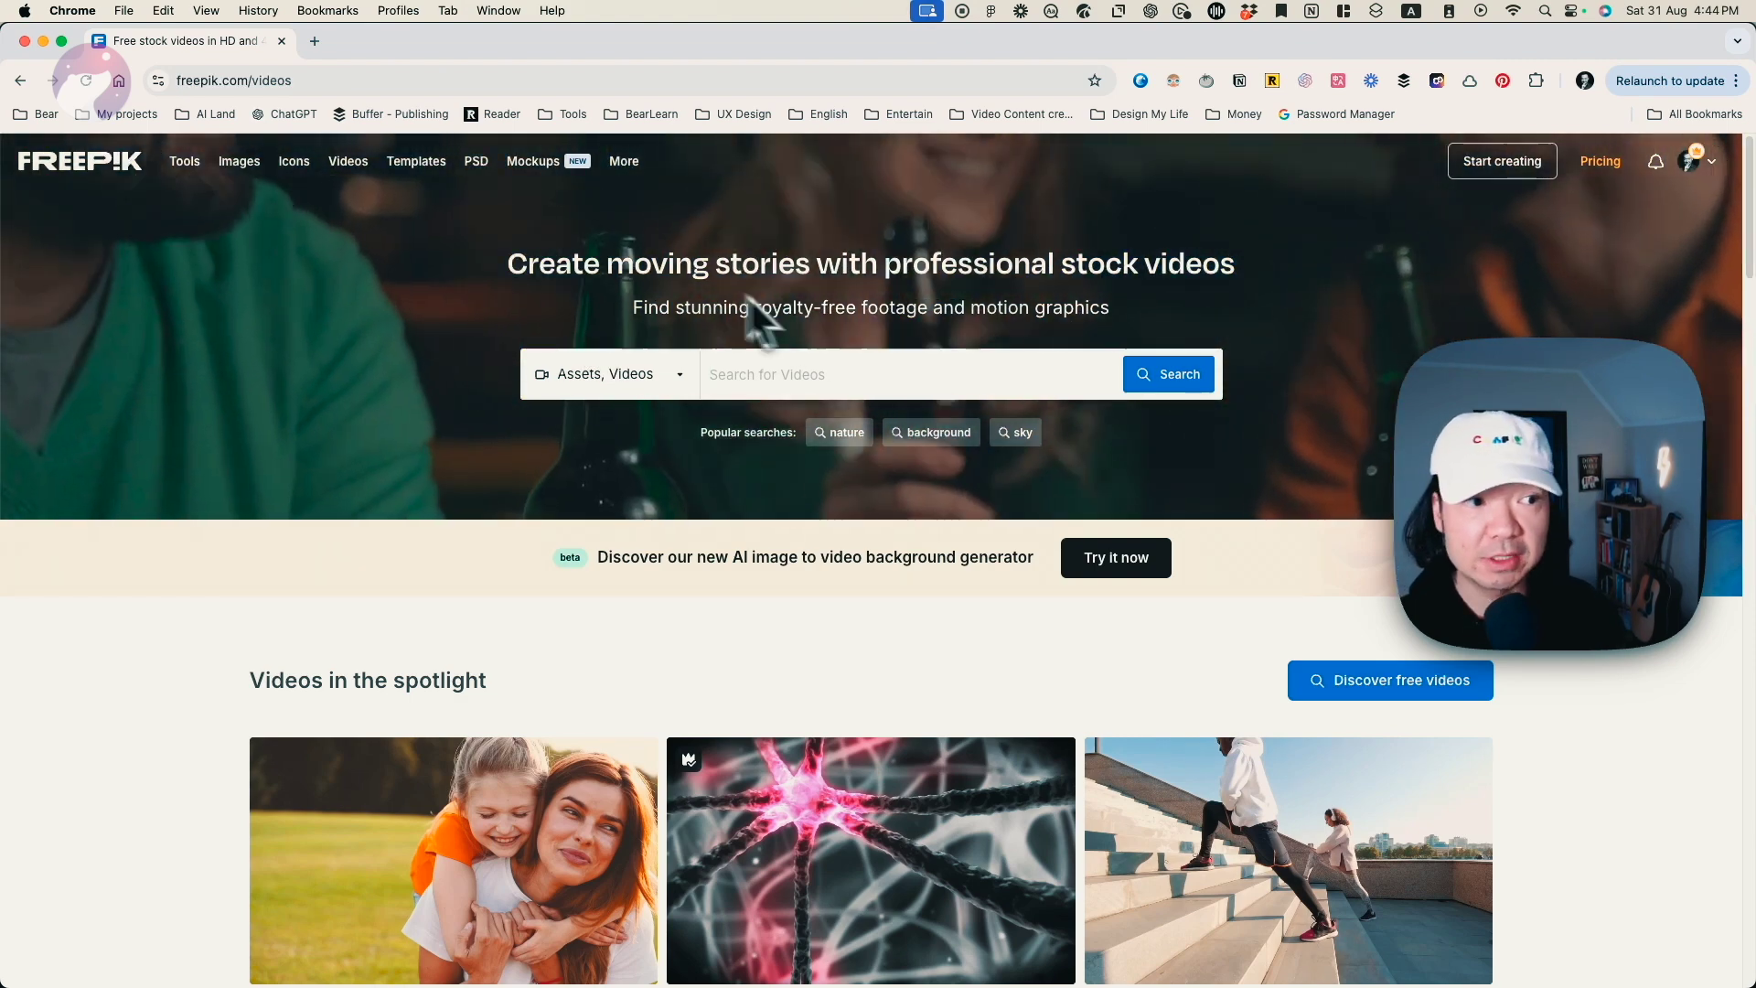
Step: Bring the Value section into view, listing stock images, Flux - Mystic, Magnific and Image Edit
{"action": "mouse_move", "coordinate": [185, 168]}
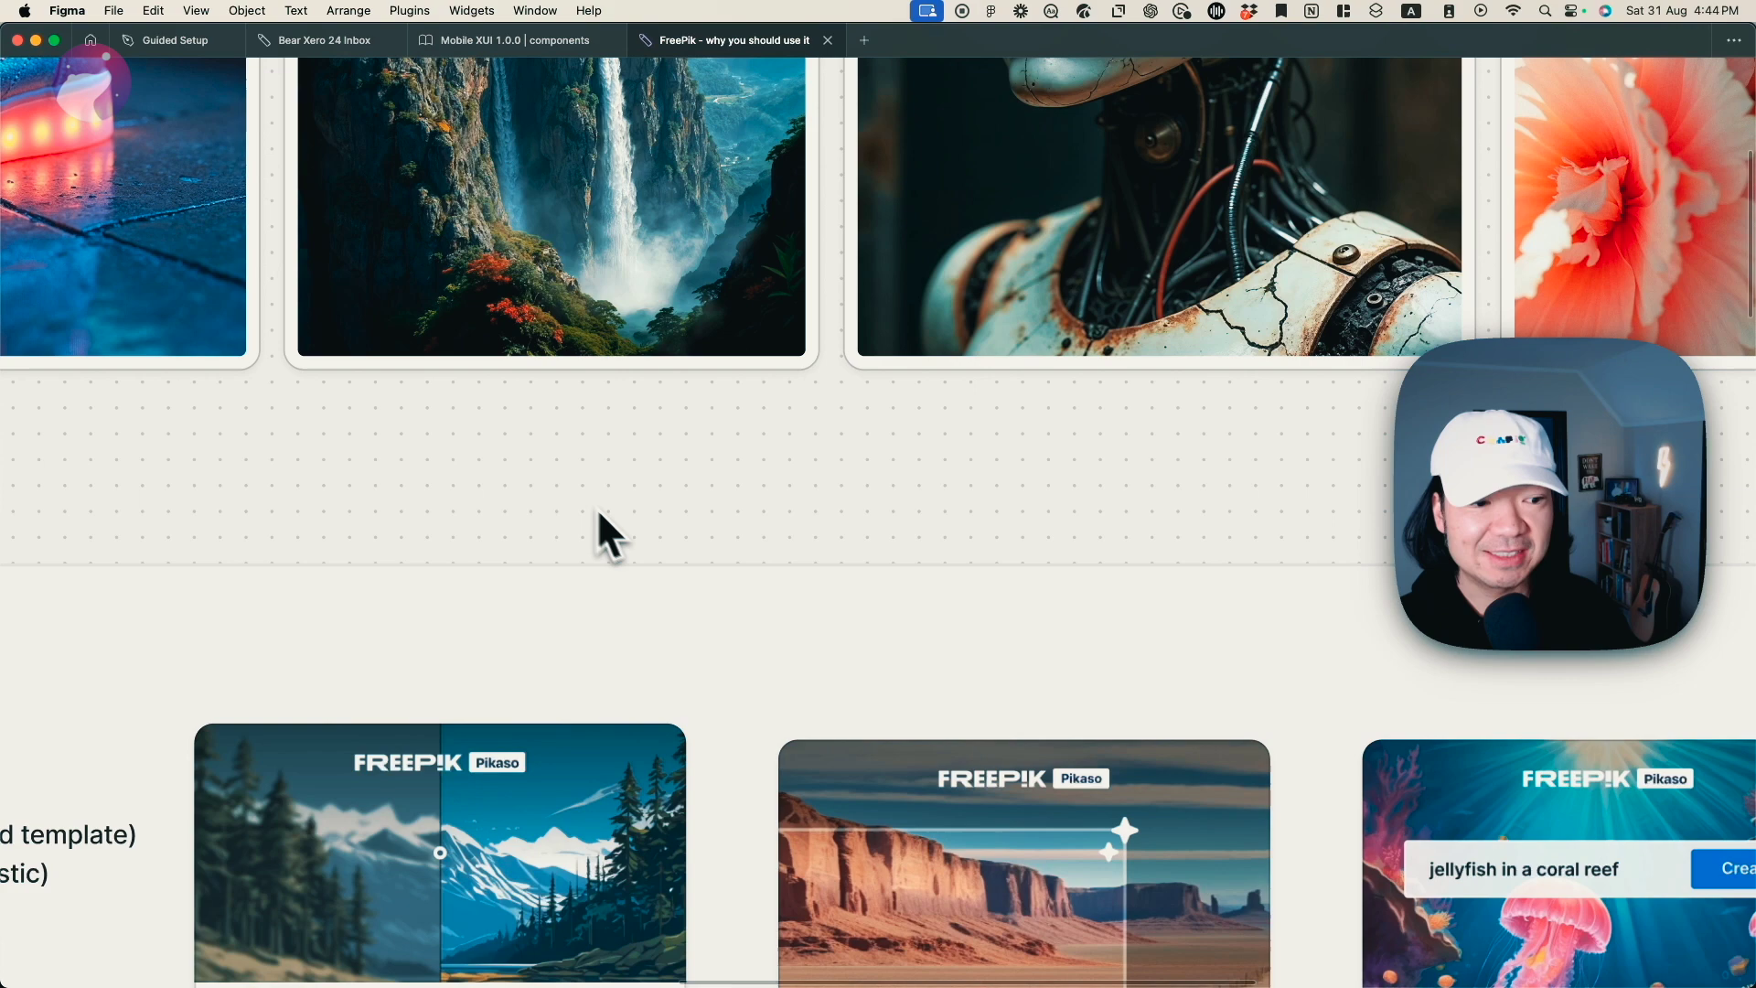
{"action": "scroll", "coordinate": [631, 518], "scroll_direction": "left", "scroll_amount": 3}
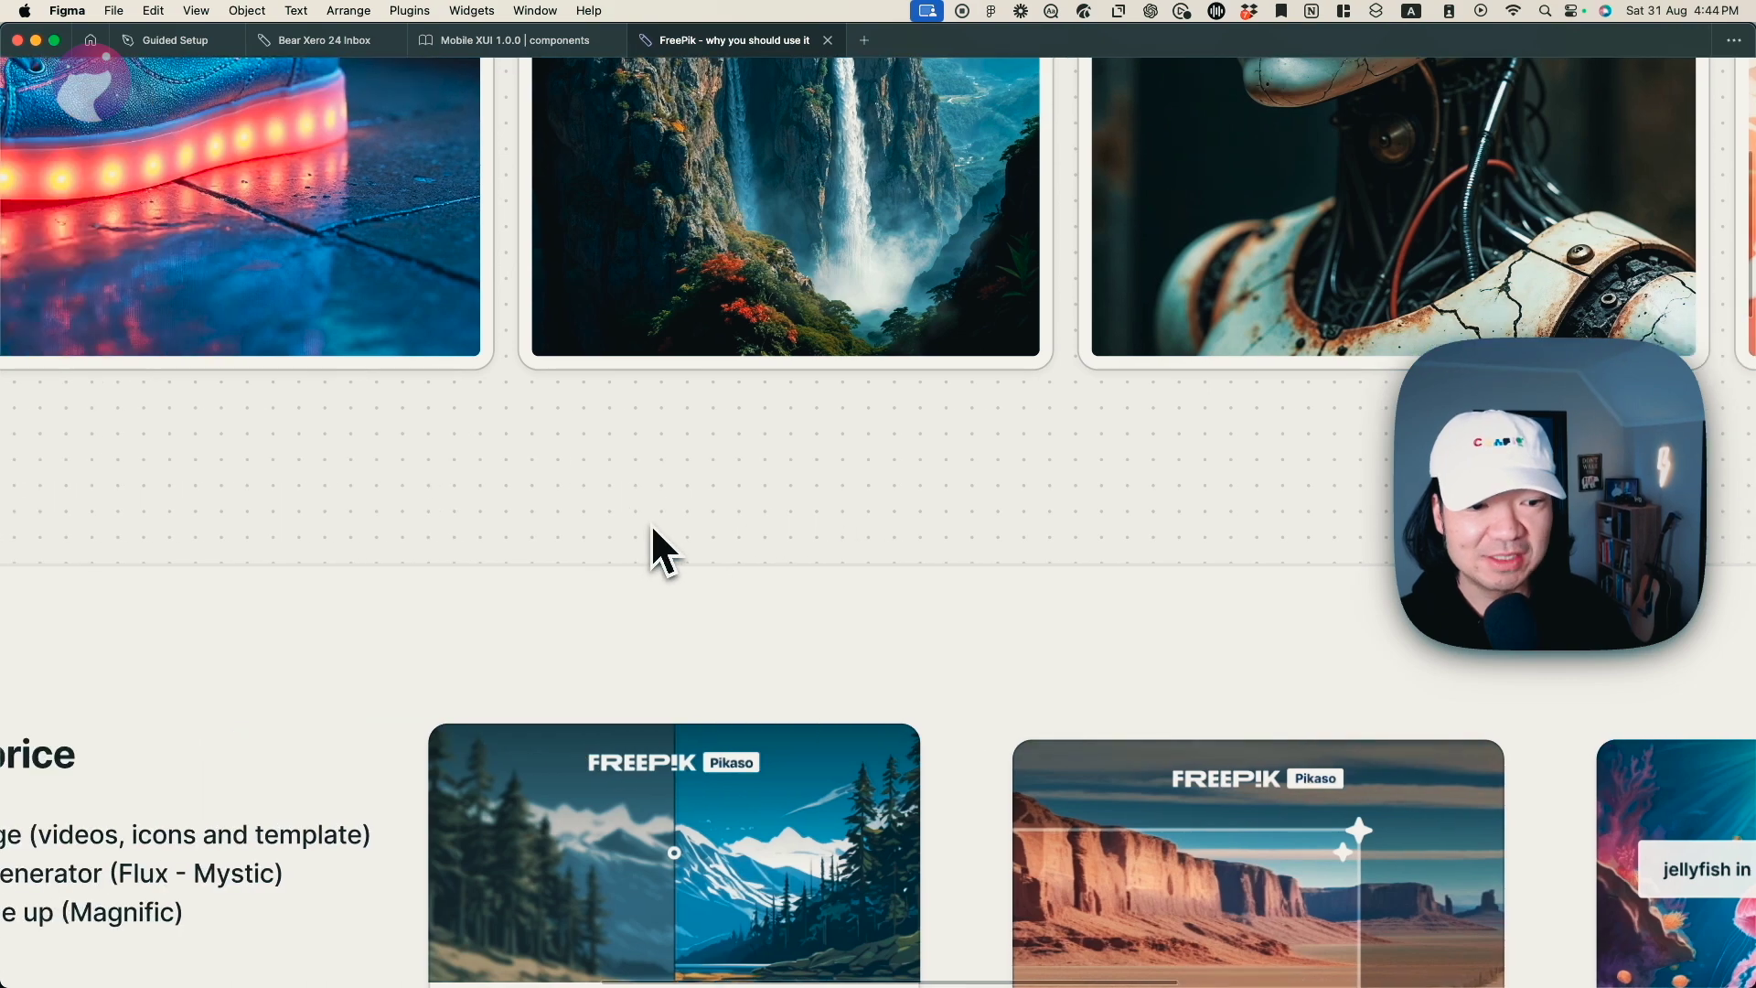
{"action": "scroll", "coordinate": [651, 523], "scroll_direction": "down", "scroll_amount": 4}
{"action": "scroll", "coordinate": [651, 523], "scroll_direction": "left", "scroll_amount": 5}
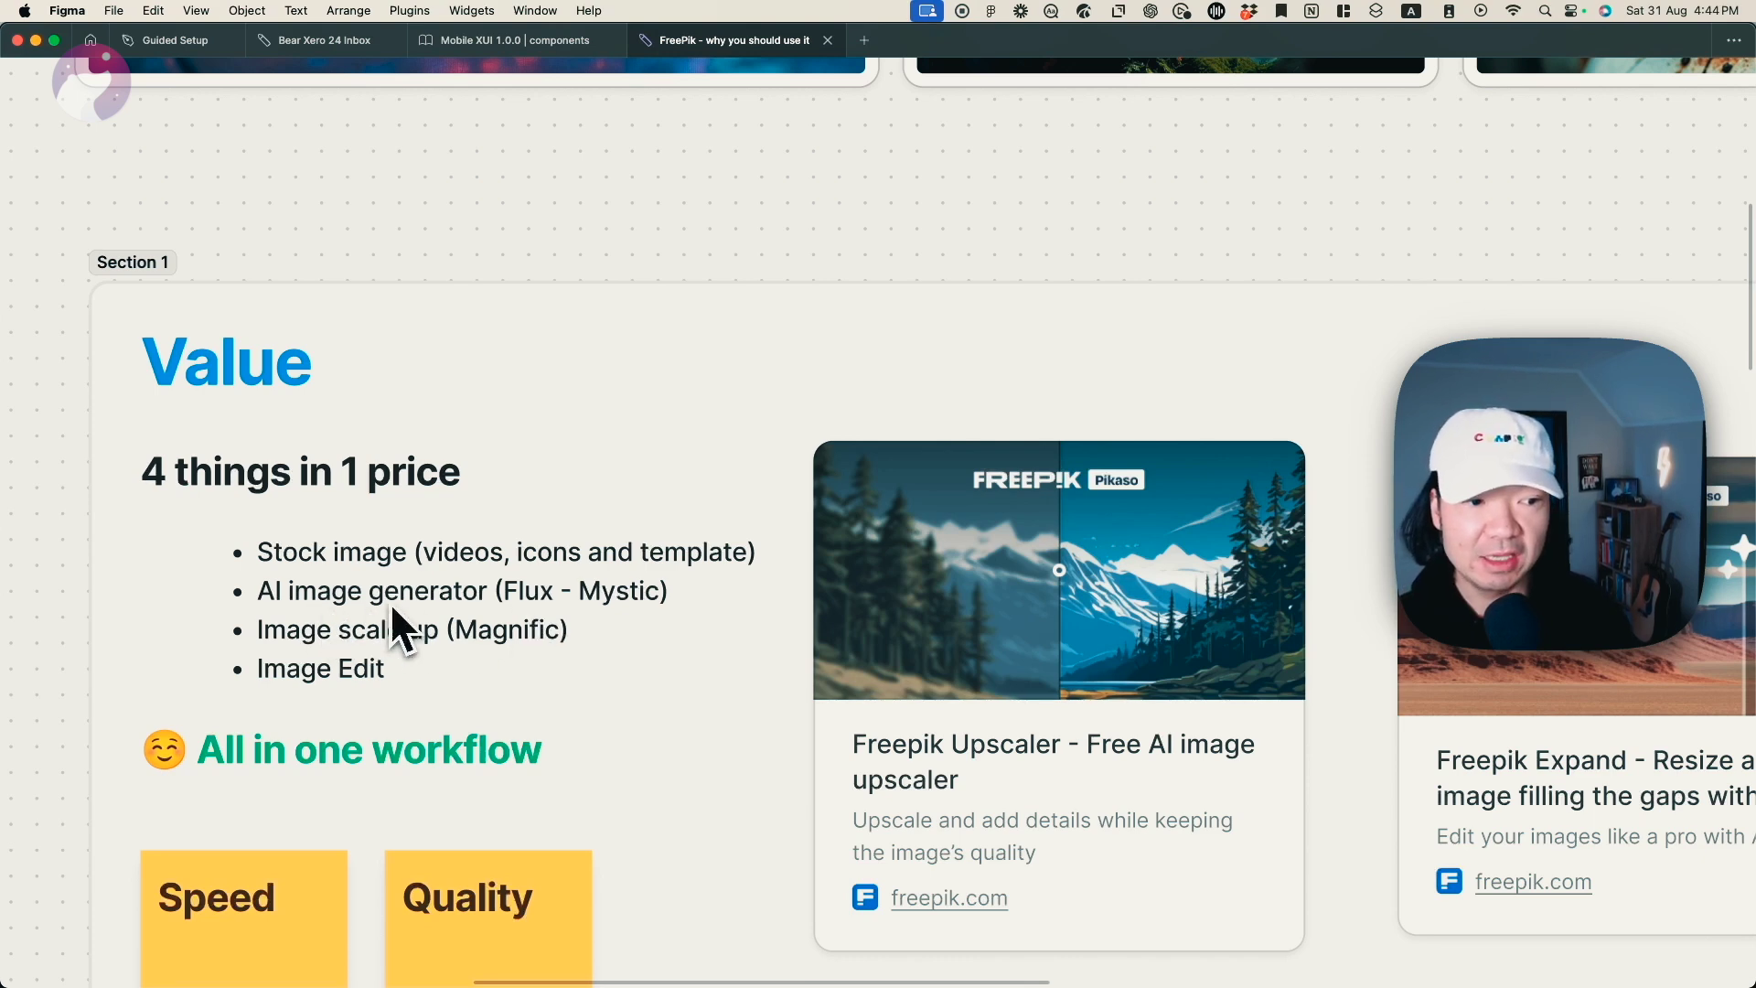
Step: Open the Pikaso AI image generator from Tools and view its list of generation modes
{"action": "key", "text": "super+Tab"}
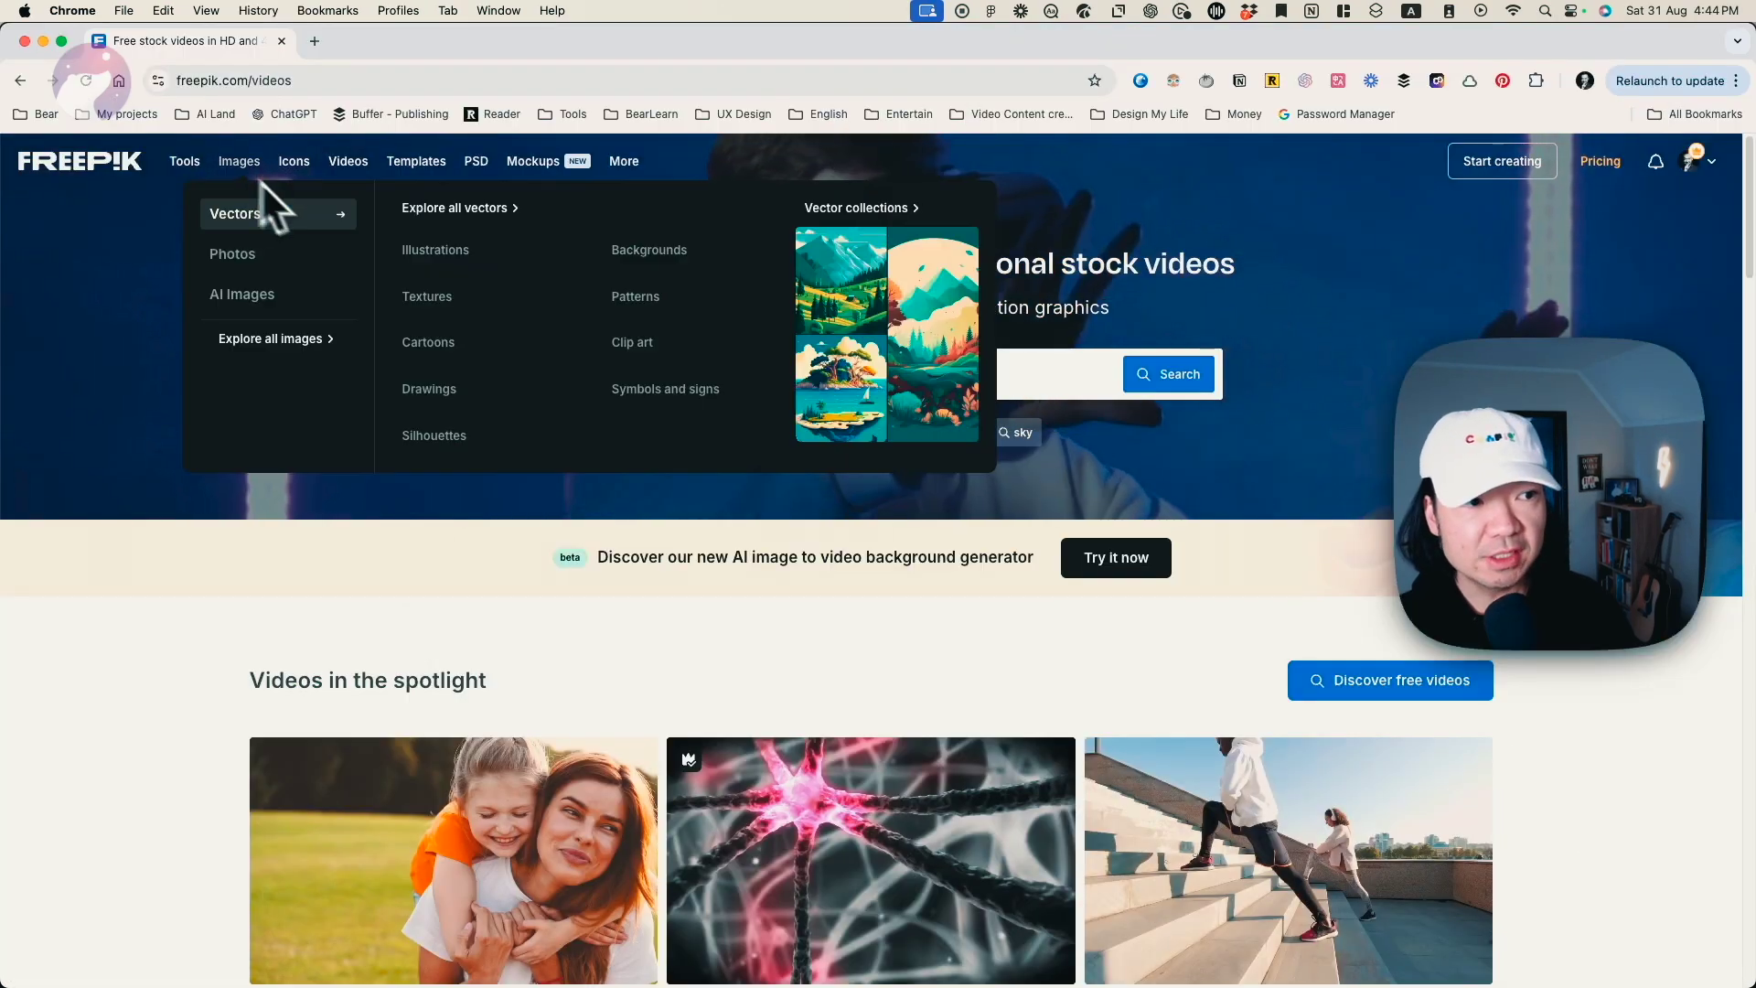
{"action": "mouse_move", "coordinate": [190, 163]}
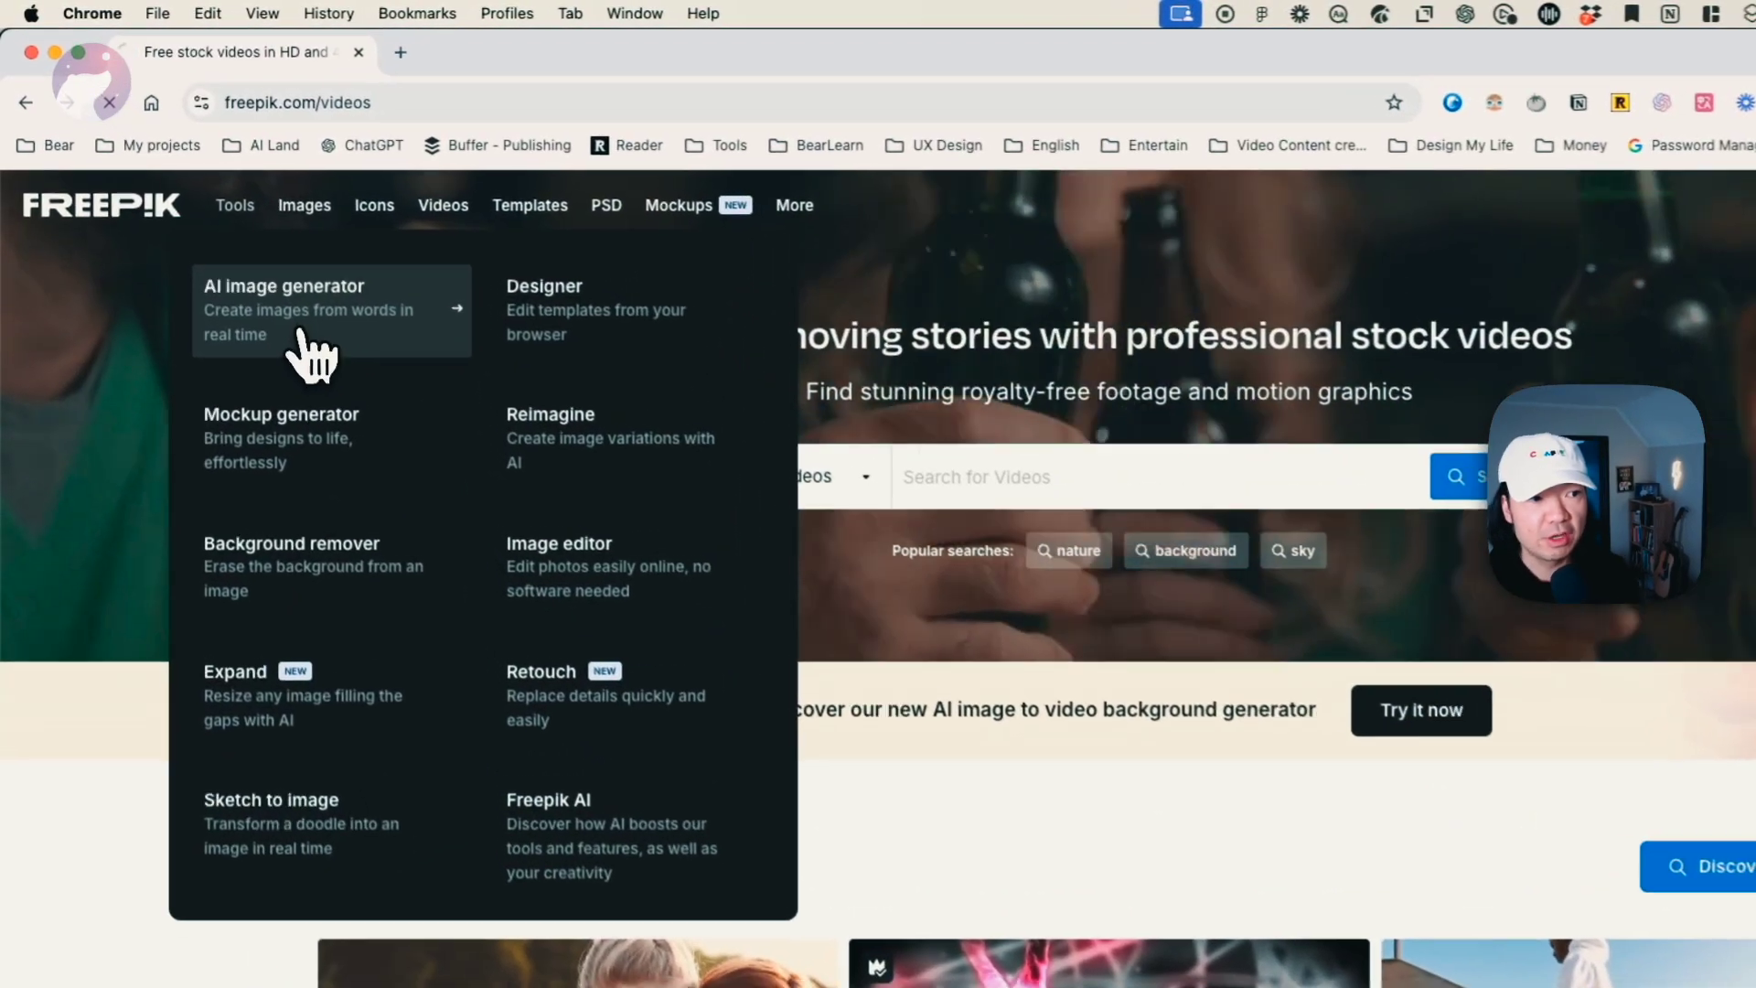
{"action": "left_click", "coordinate": [235, 258]}
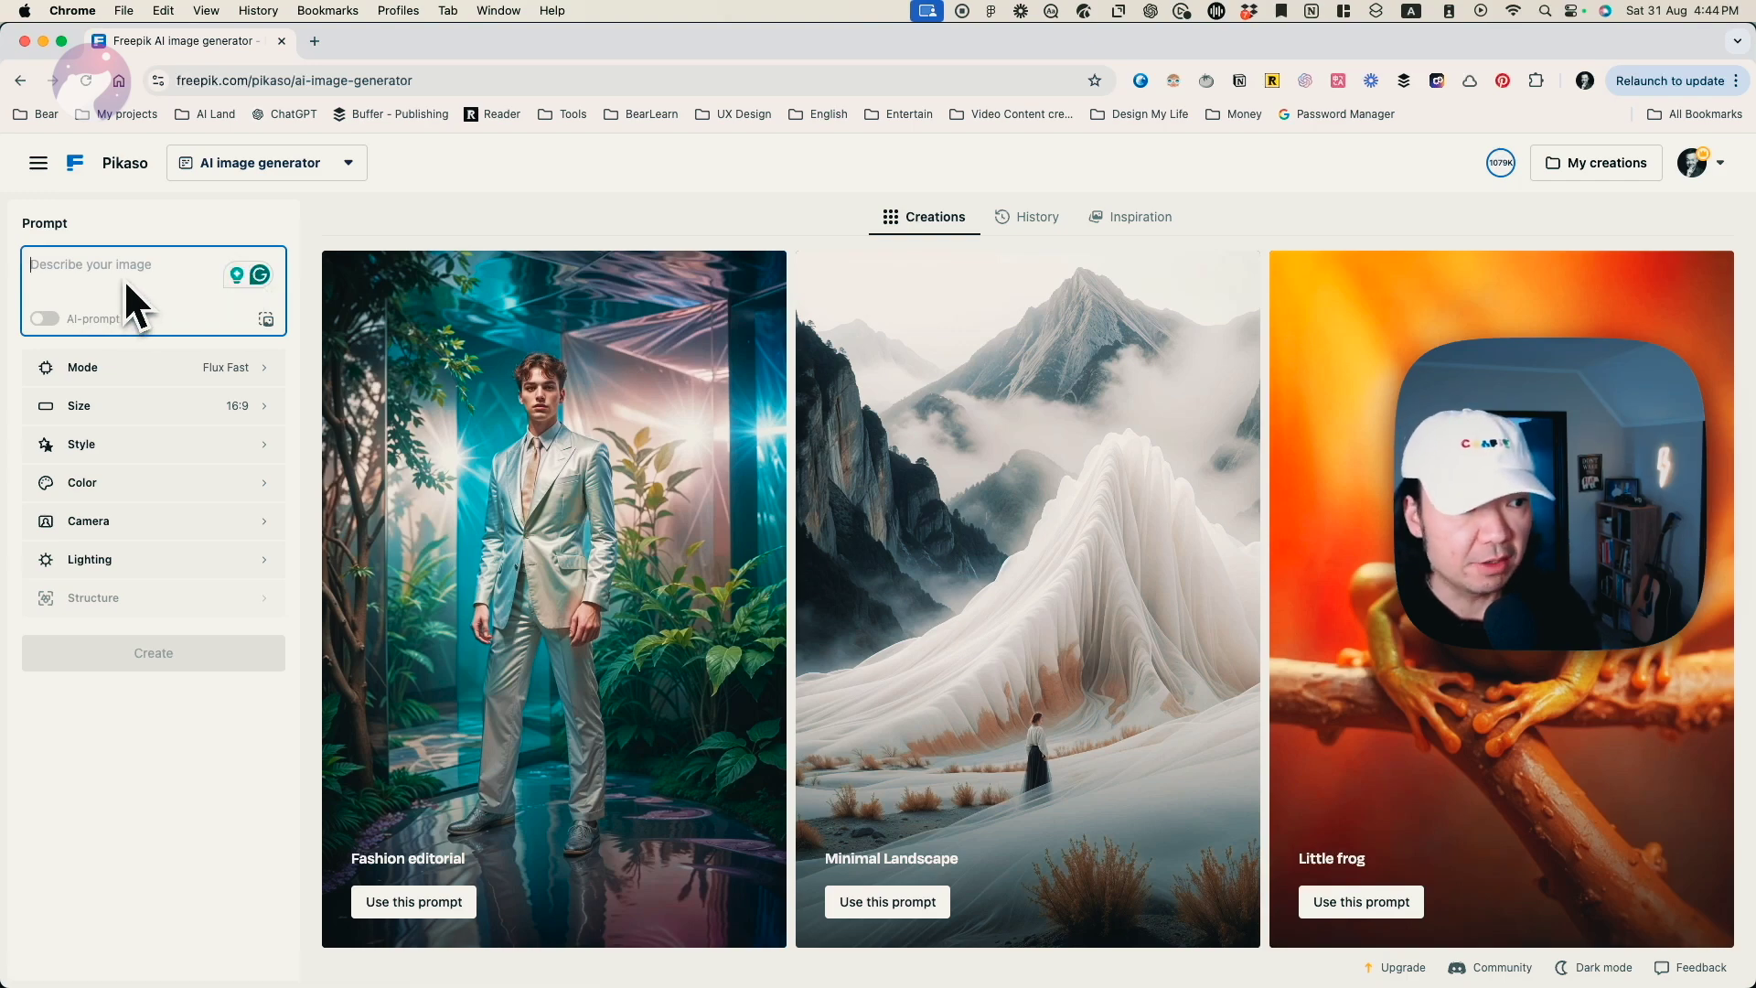
{"action": "left_click", "coordinate": [215, 384]}
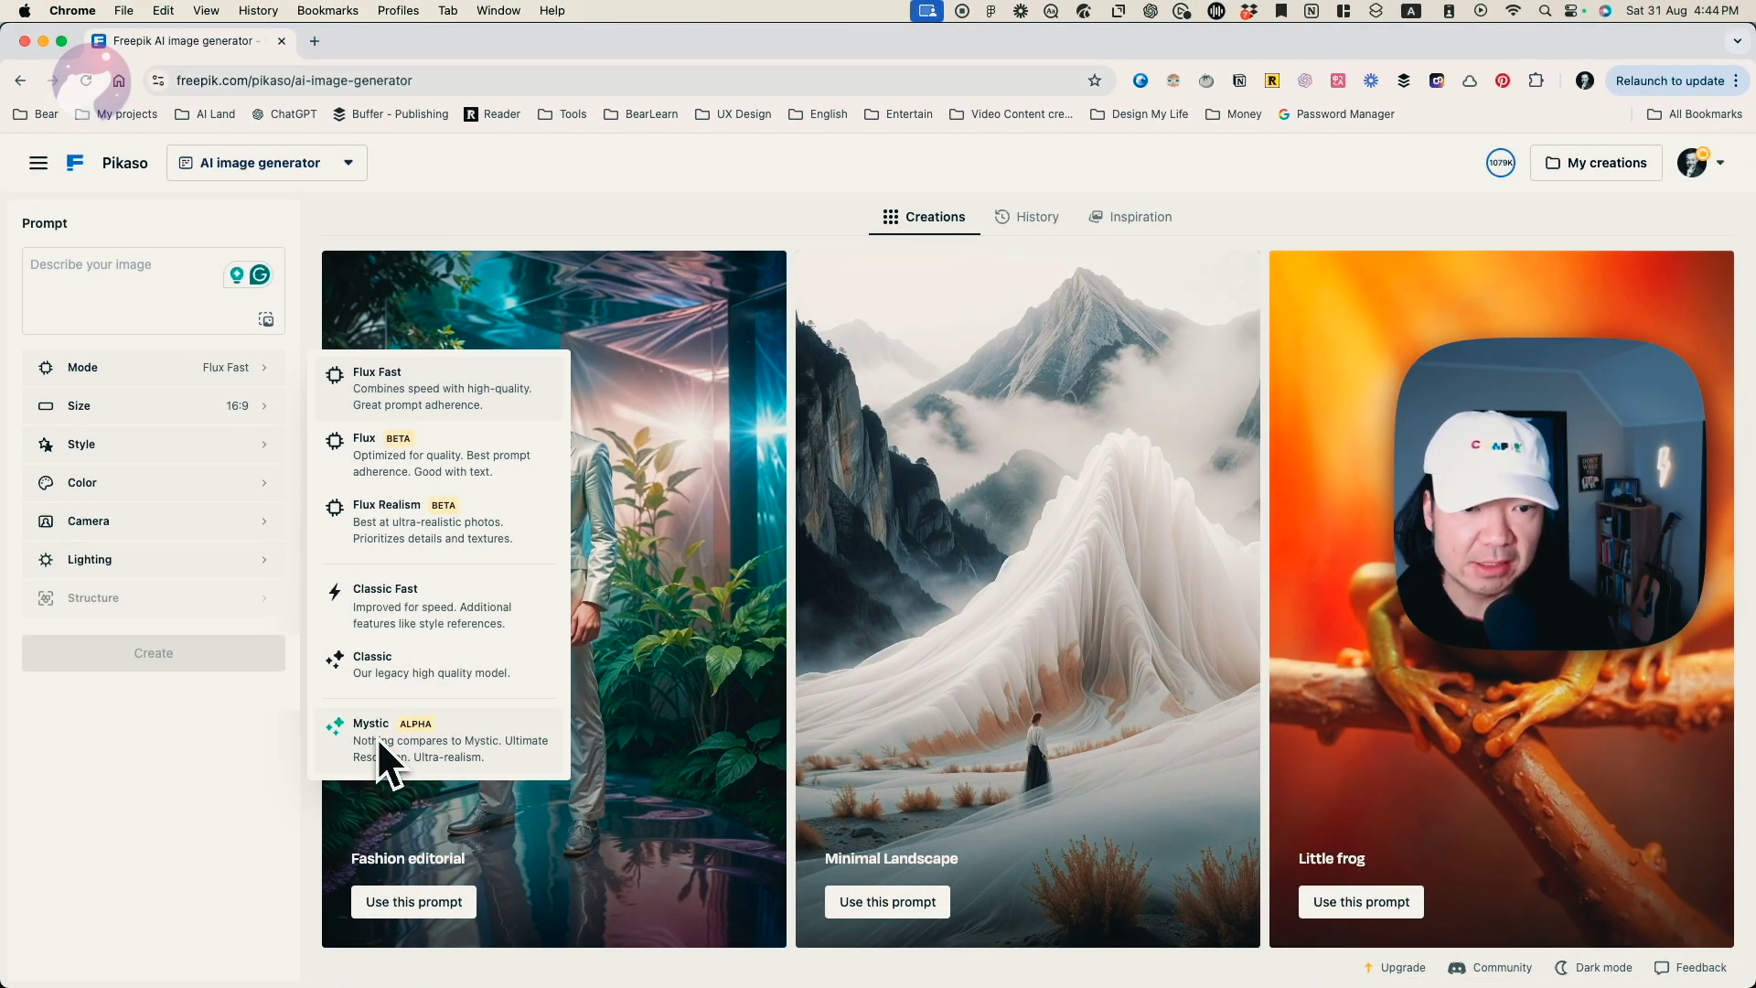
Step: Generate images from the prompt 'a man sitting on the cloud'
{"action": "left_click", "coordinate": [183, 278]}
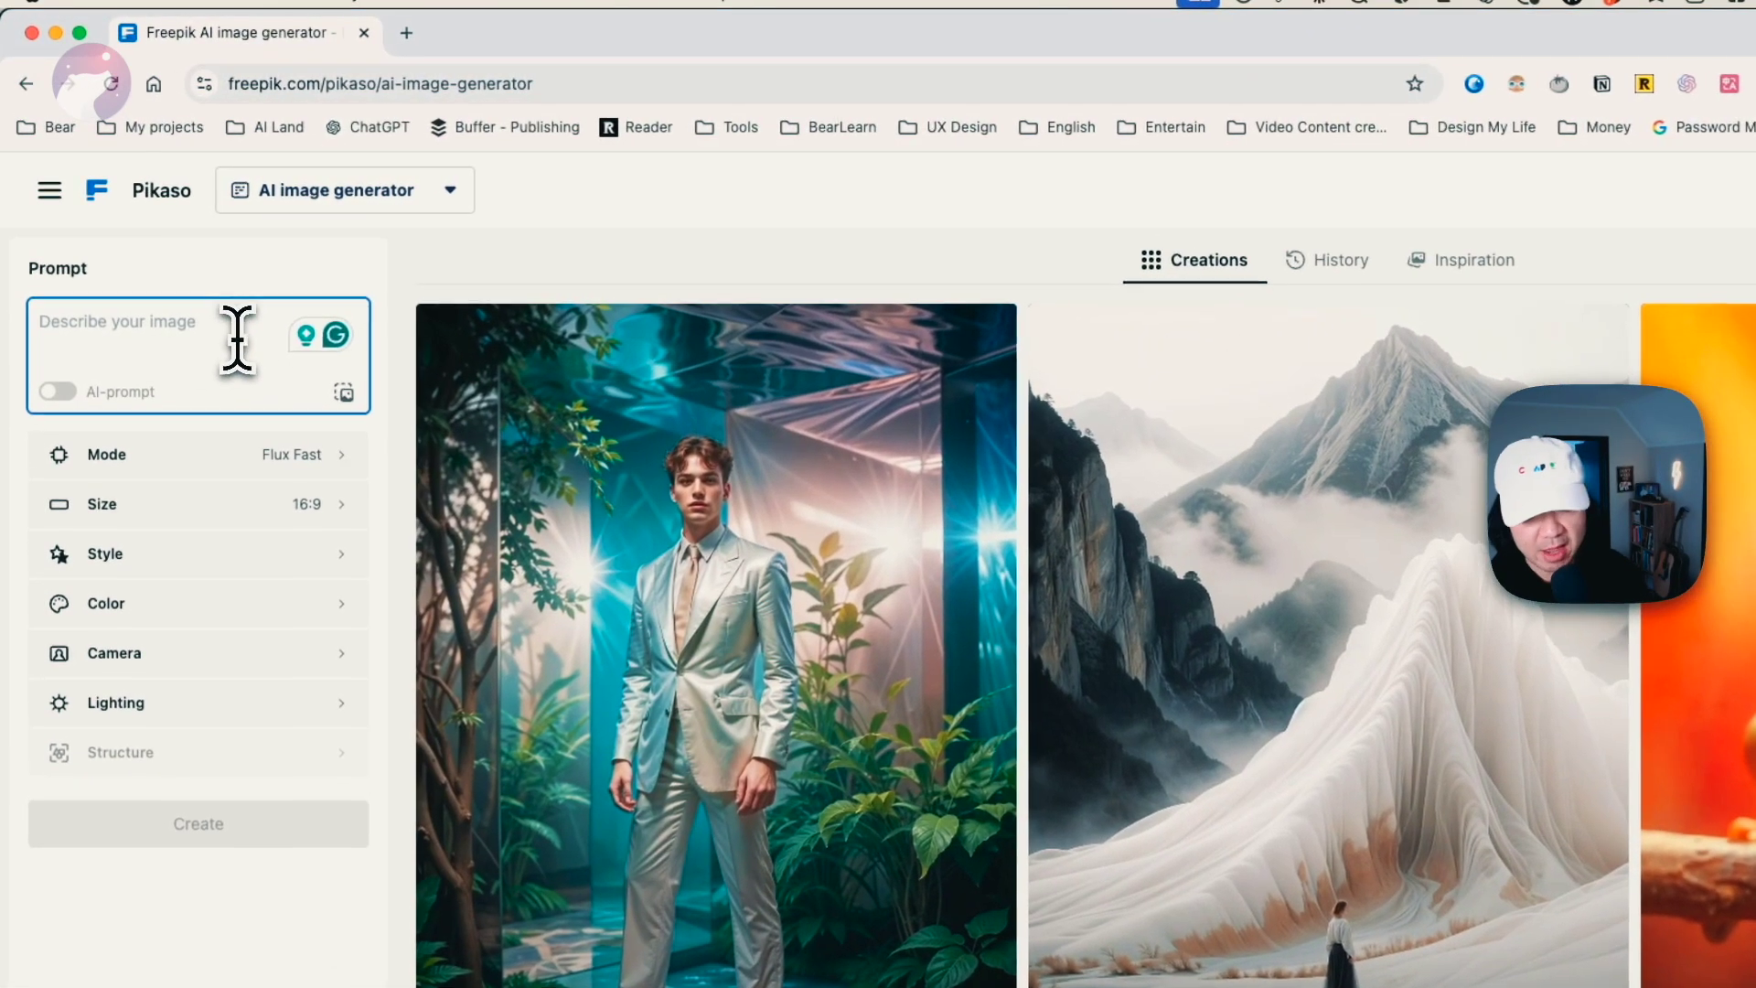
{"action": "type", "text": "a man sittin"}
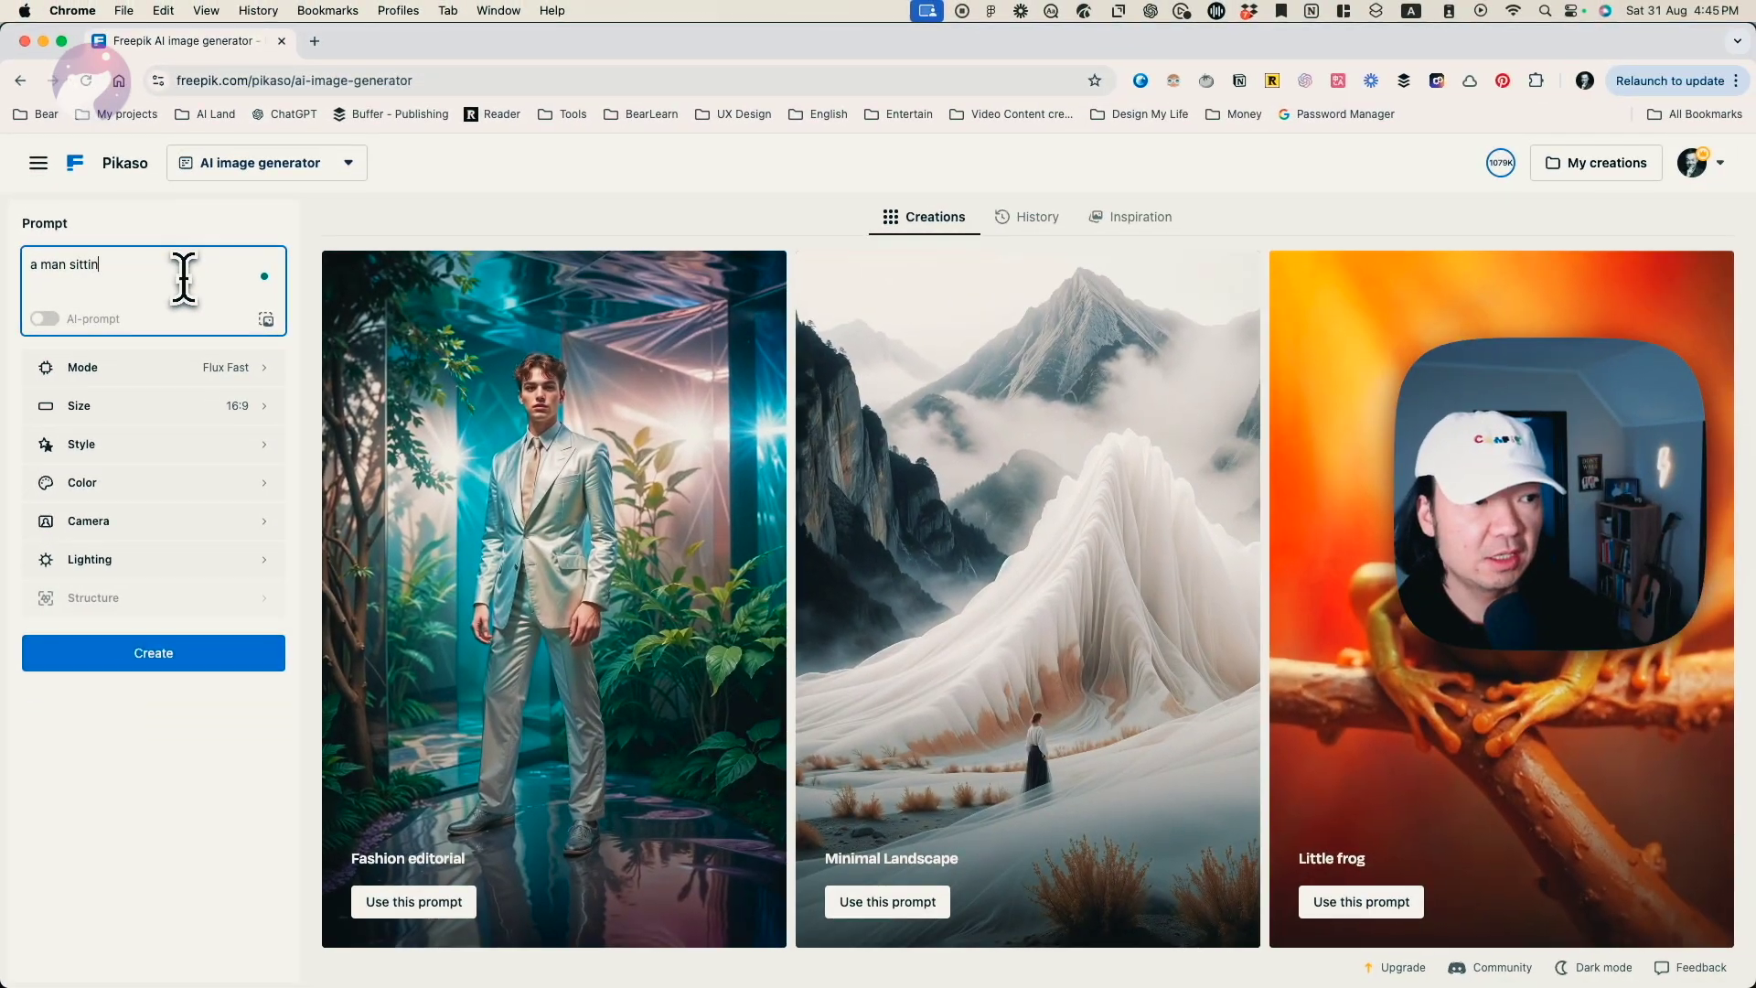
{"action": "type", "text": "g on the cloud"}
{"action": "key", "text": "Return"}
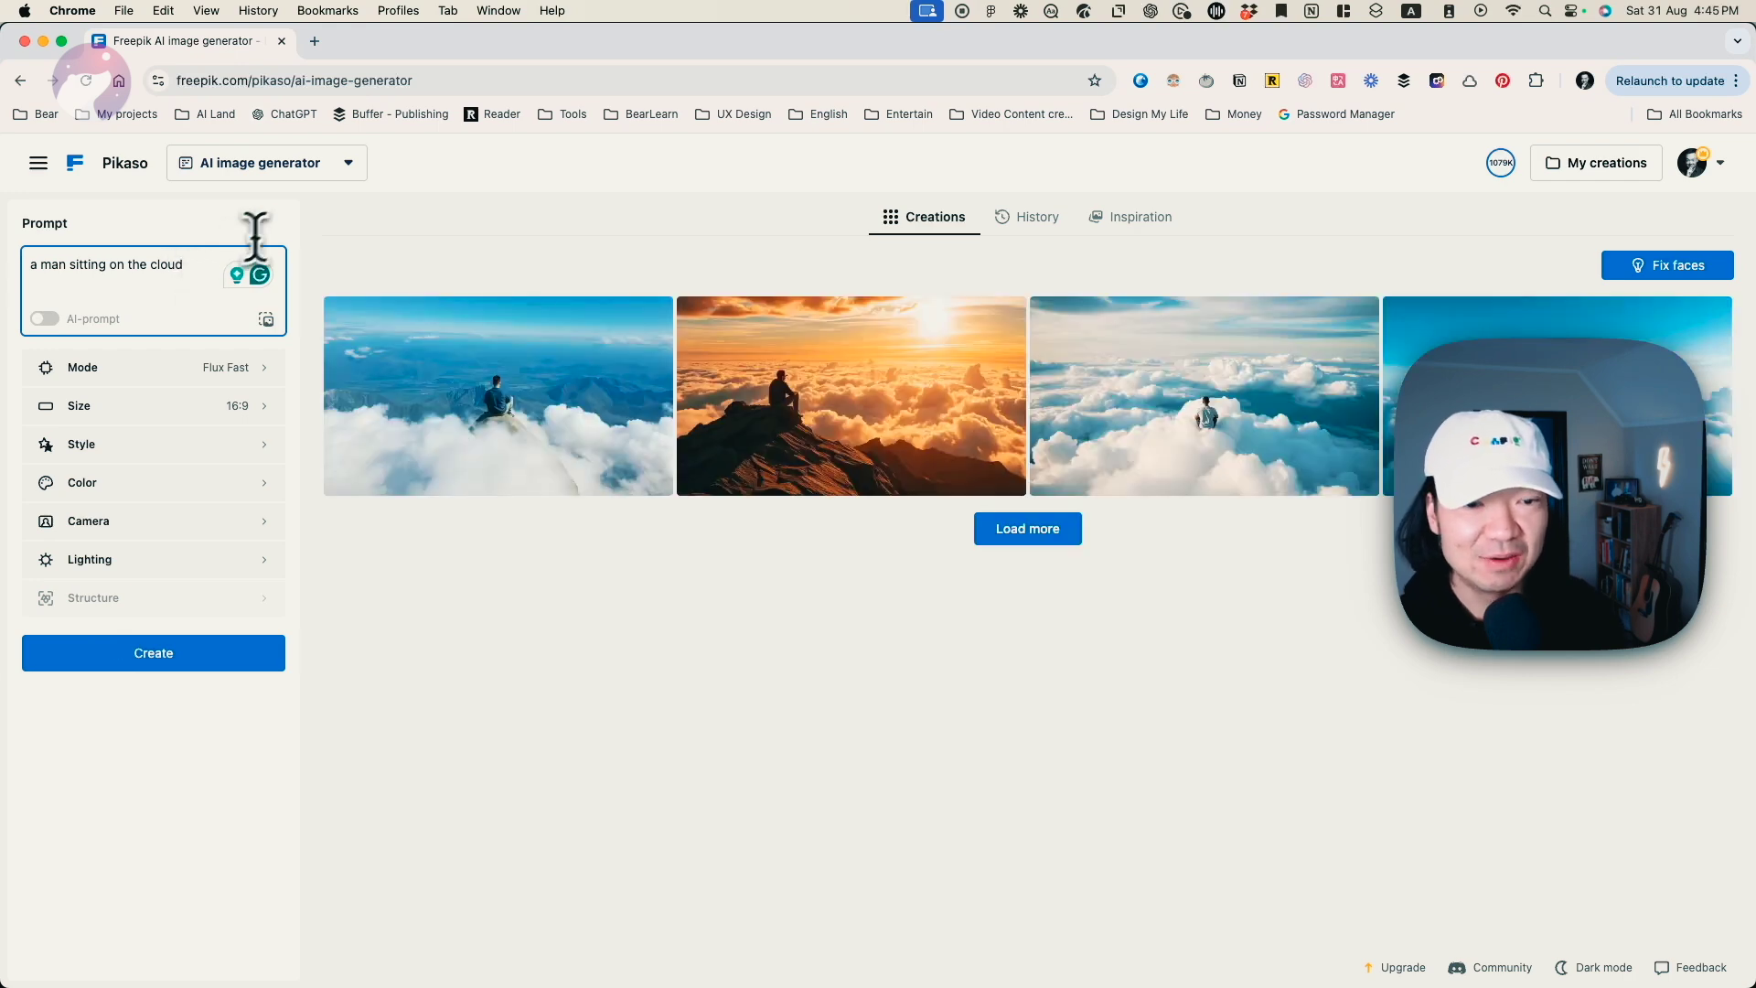
Step: Load several more rows of generated images into the Creations gallery
{"action": "mouse_move", "coordinate": [533, 381]}
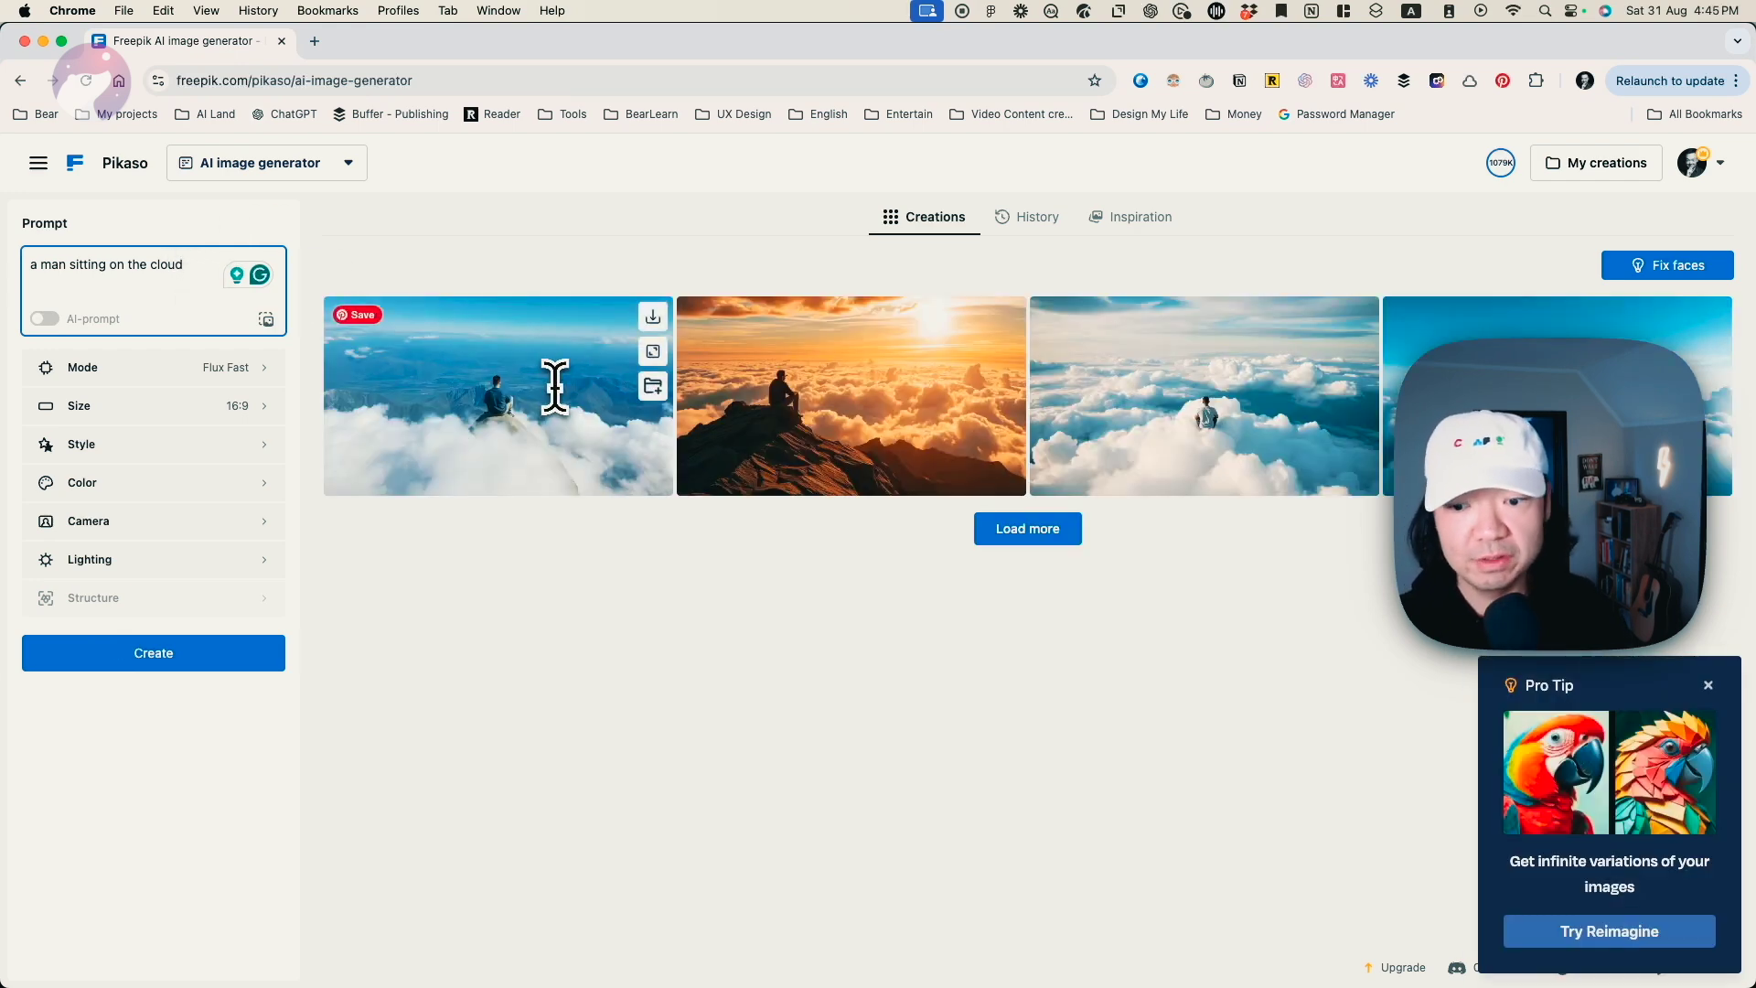
{"action": "left_click", "coordinate": [1006, 530]}
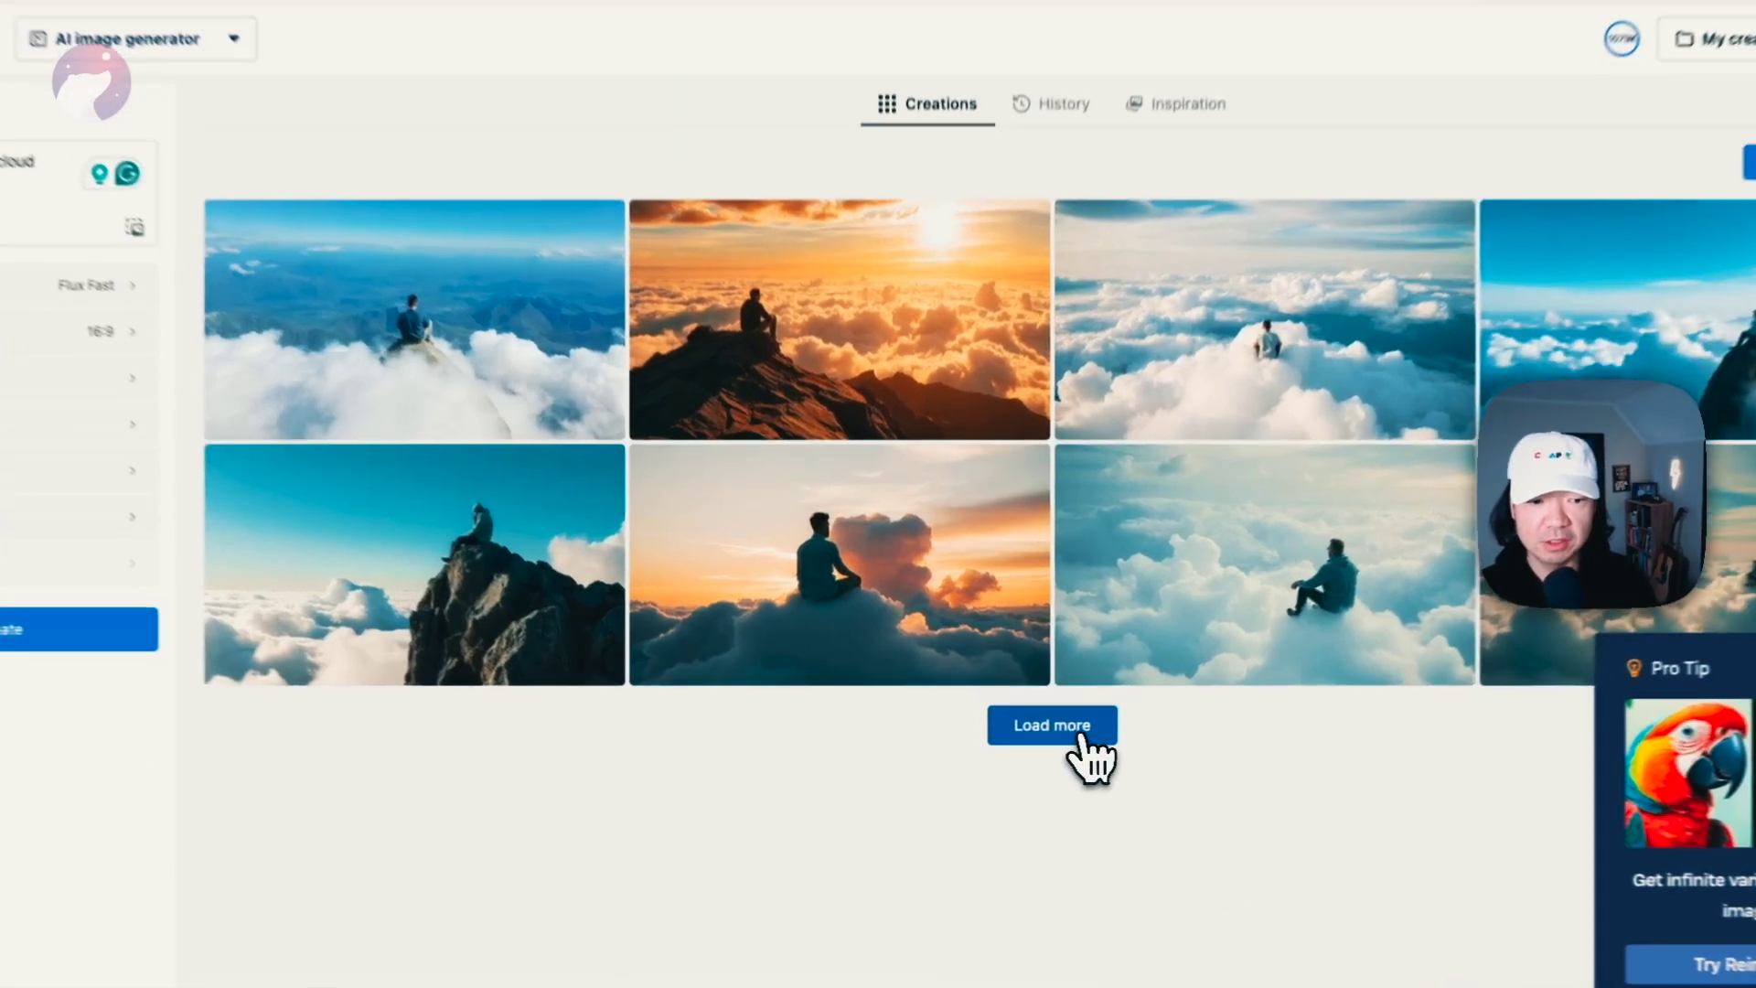
{"action": "left_click", "coordinate": [1038, 732]}
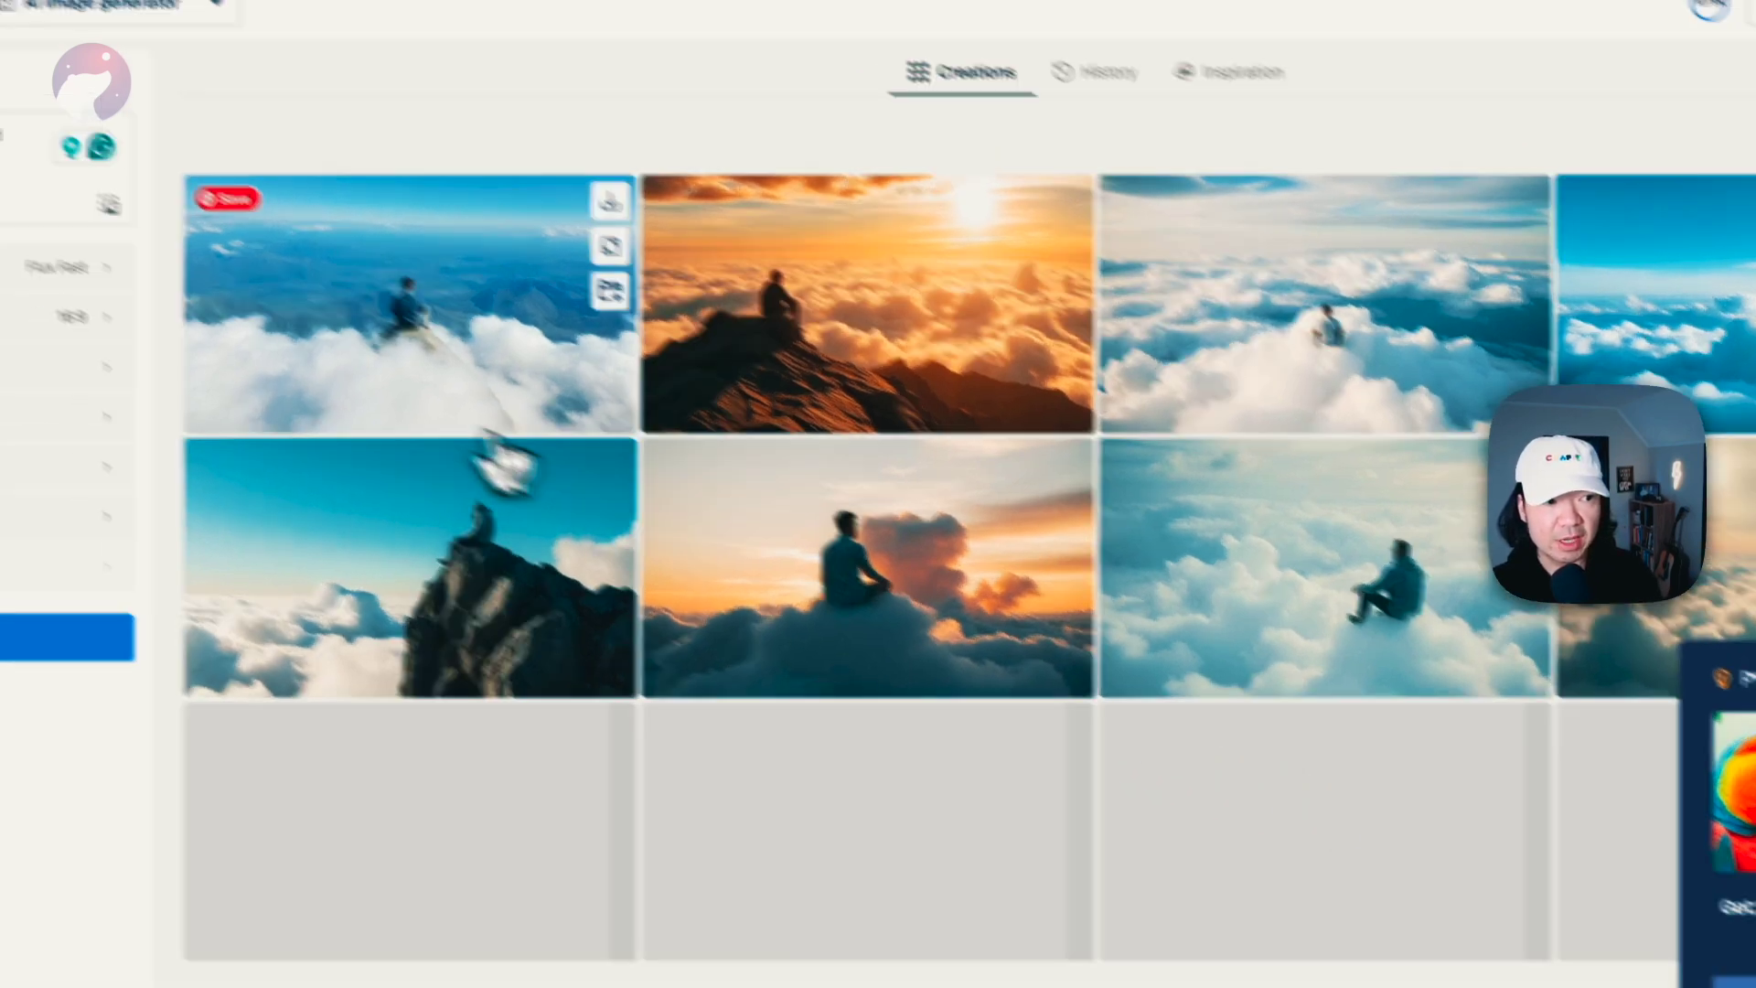
{"action": "left_click", "coordinate": [44, 131]}
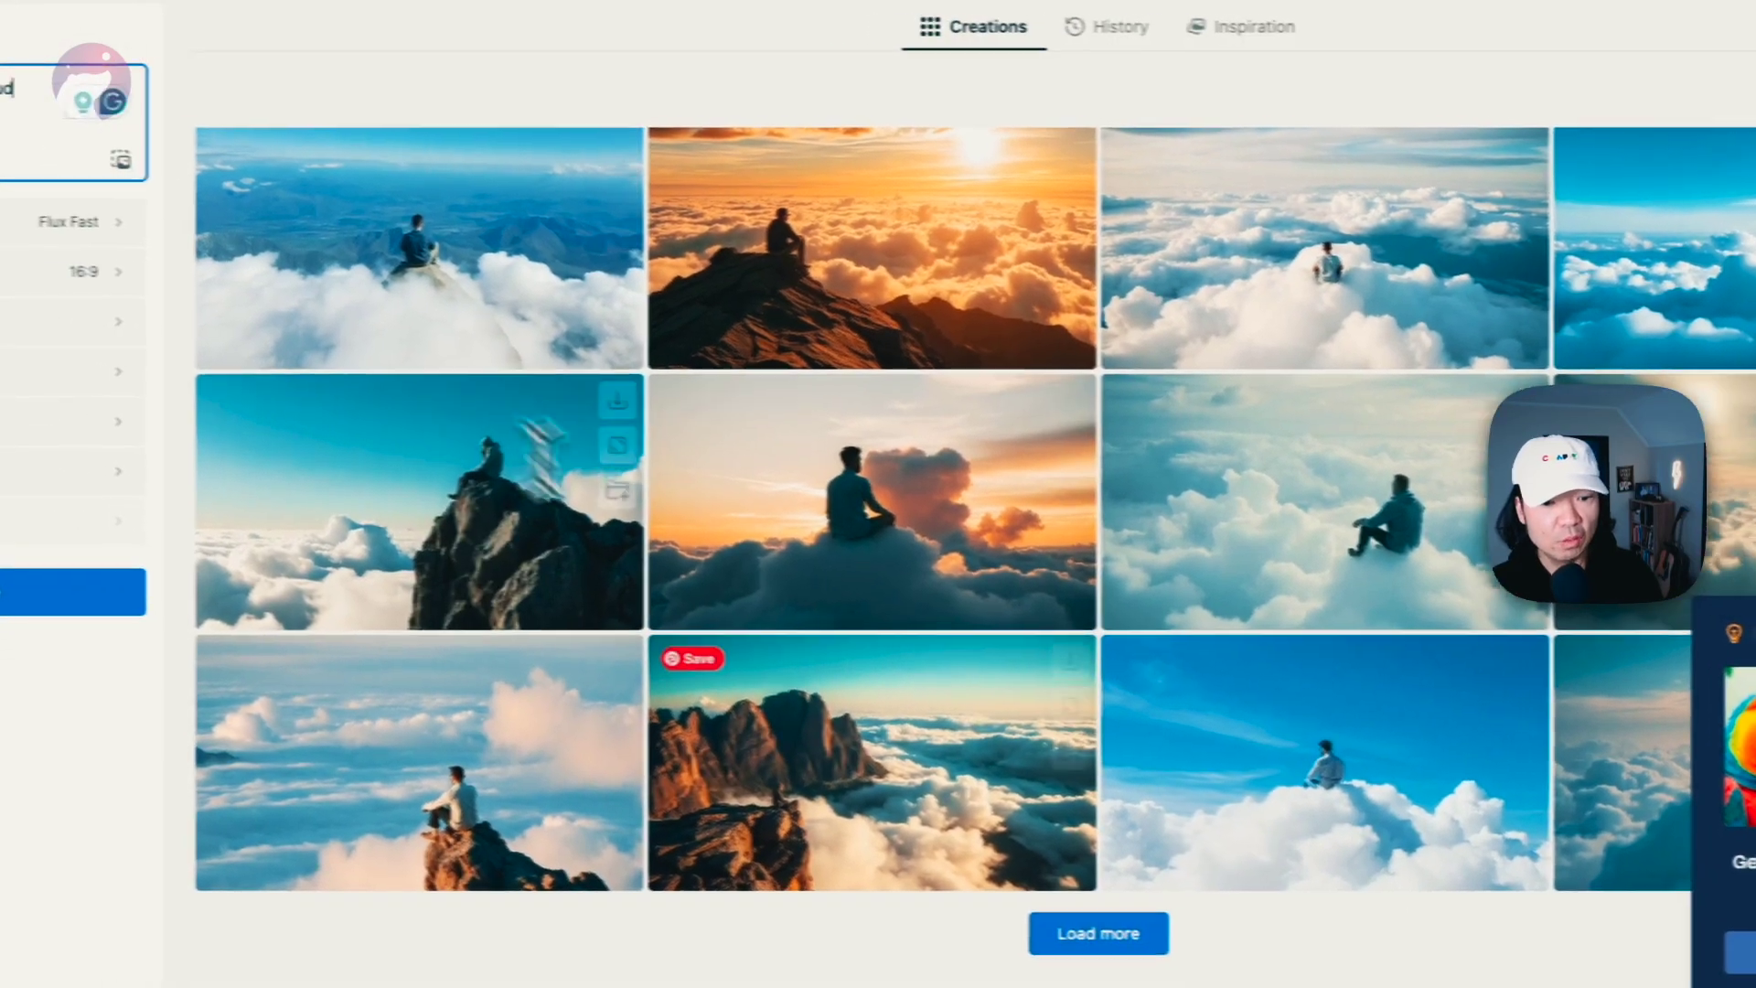
{"action": "left_click", "coordinate": [1098, 933]}
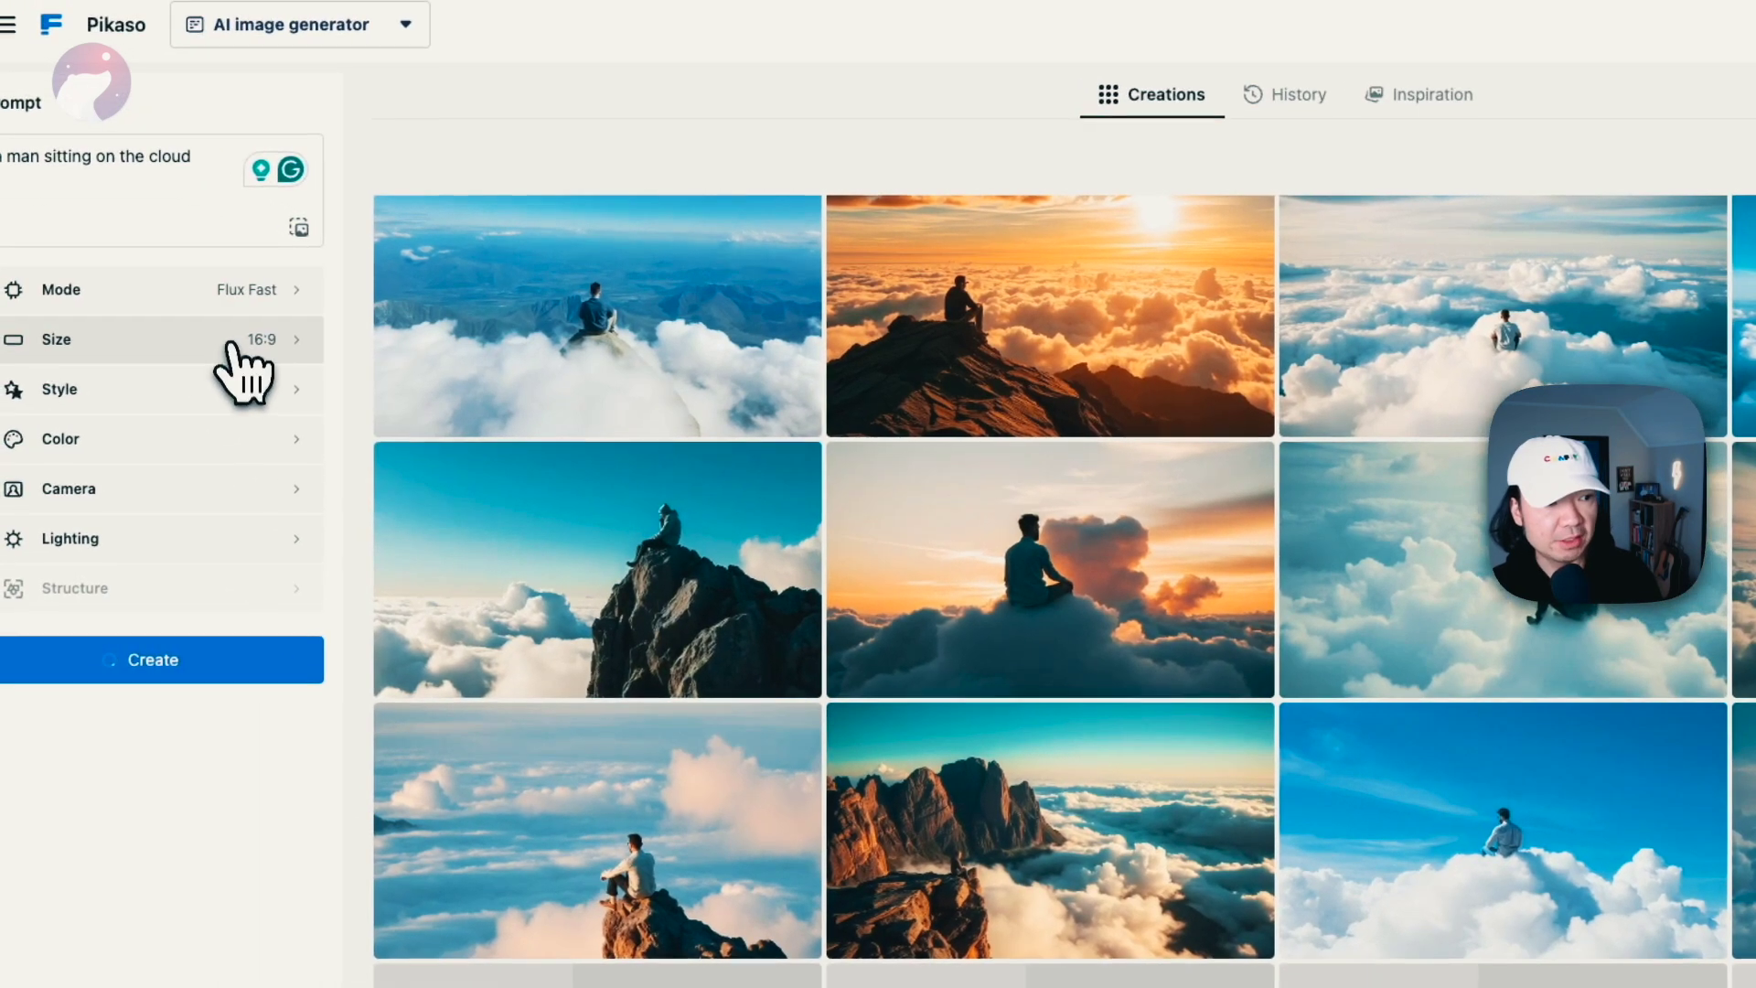
Step: Apply the Comic style, create and load more images, then open the yellow moon one
{"action": "left_click", "coordinate": [205, 393]}
{"action": "left_click", "coordinate": [521, 314]}
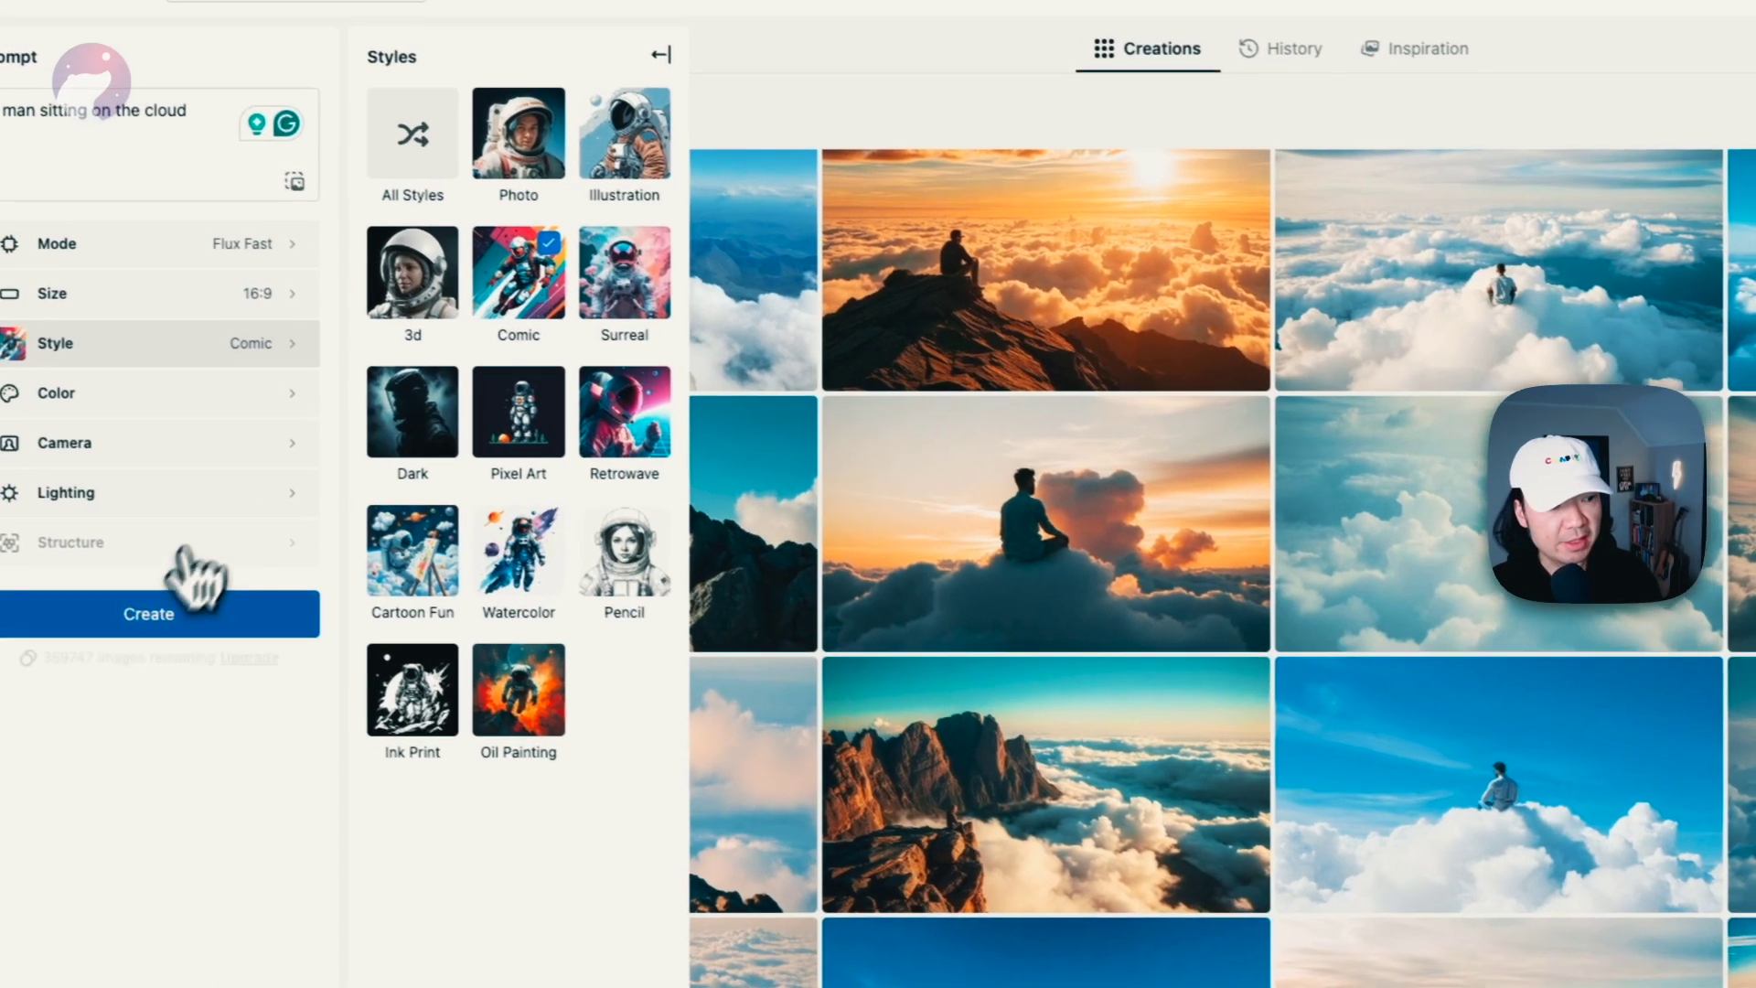
{"action": "left_click", "coordinate": [183, 657]}
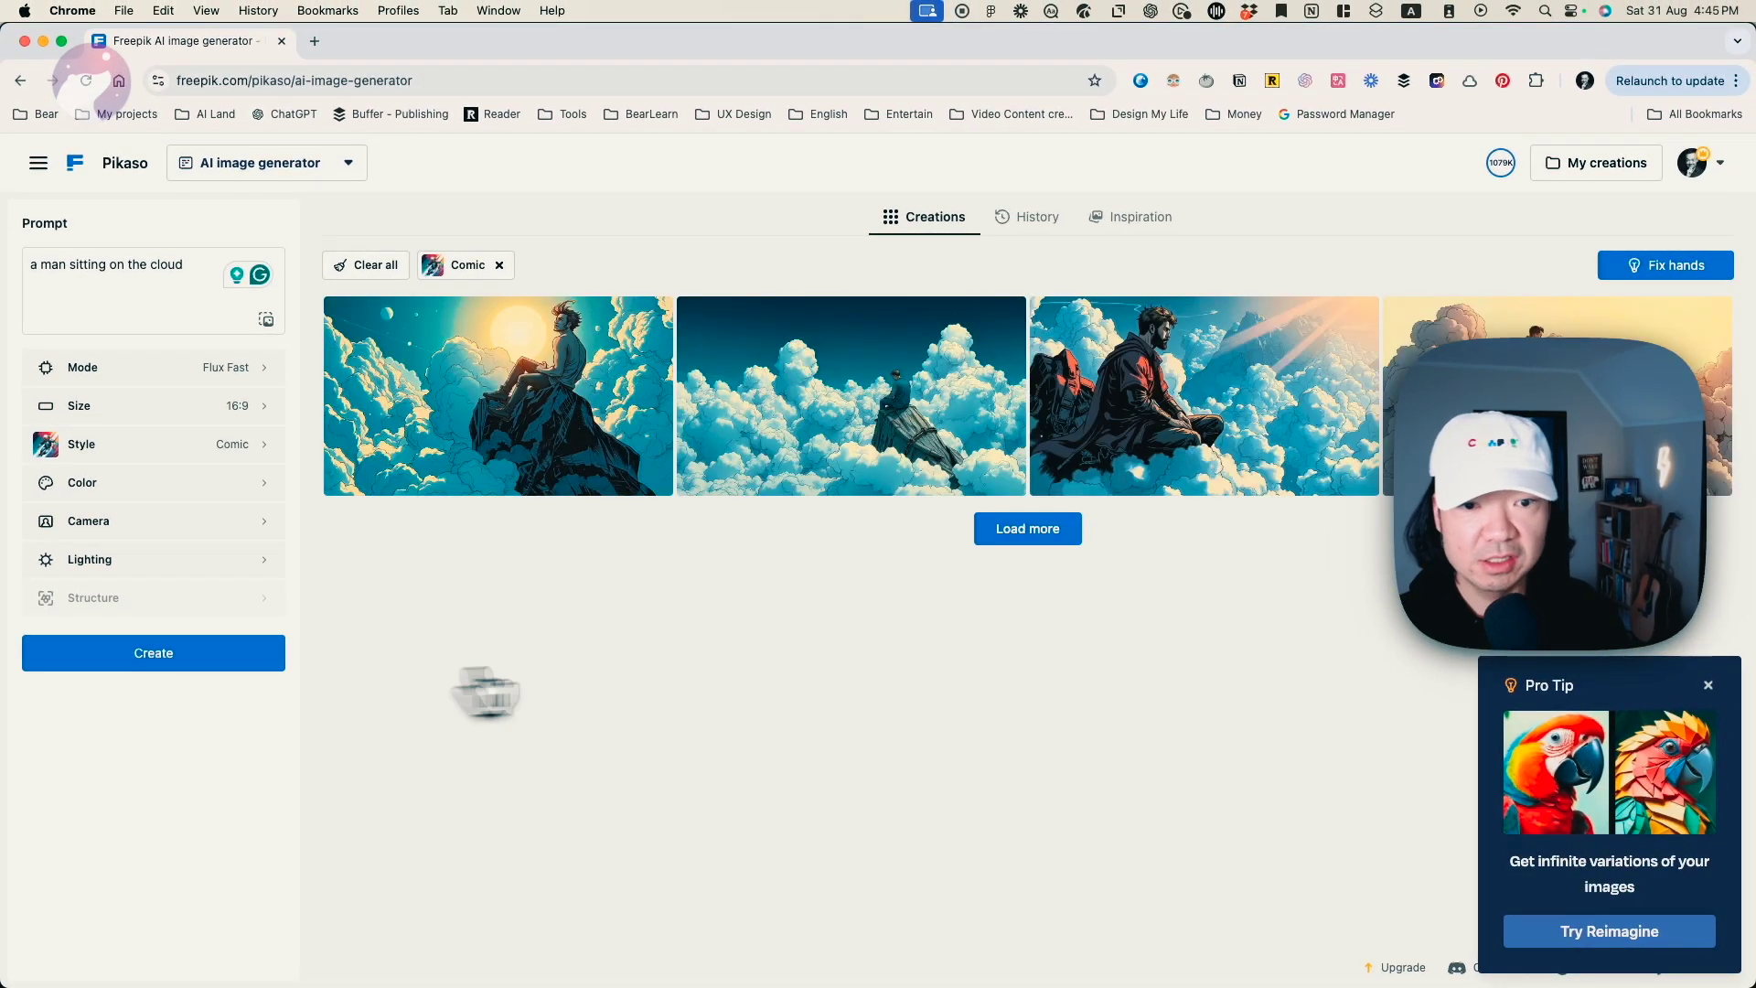
{"action": "left_click", "coordinate": [1072, 529]}
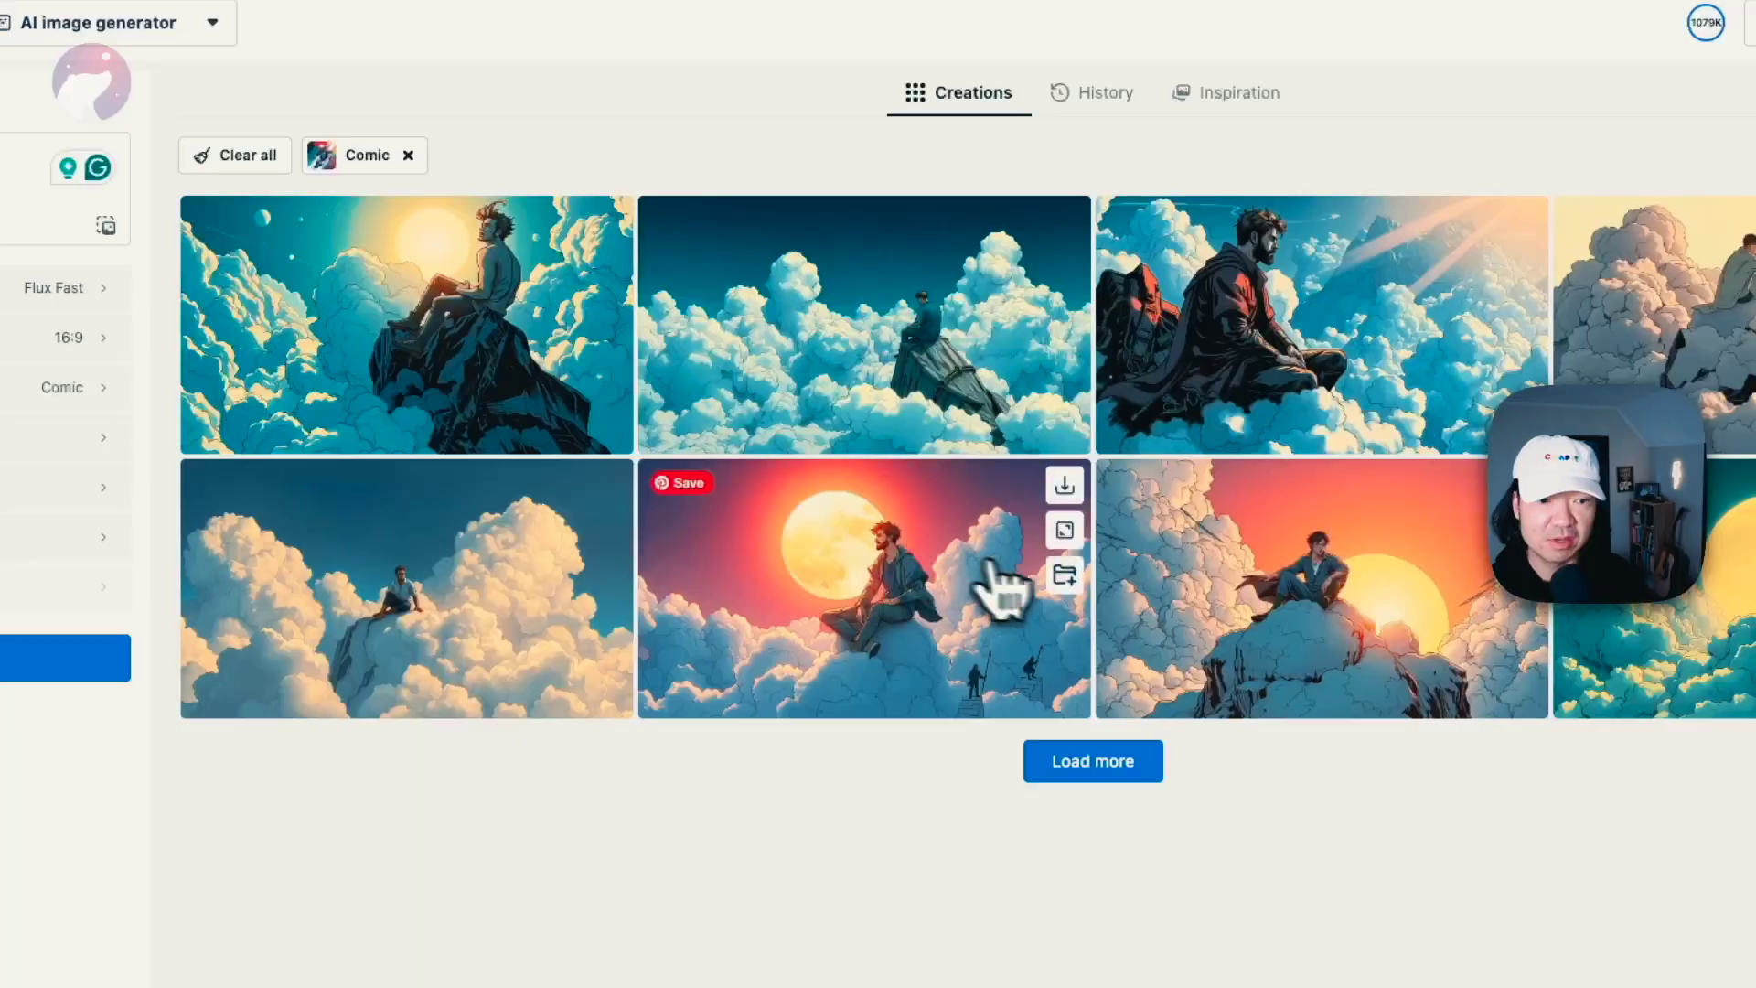
{"action": "left_click", "coordinate": [989, 564]}
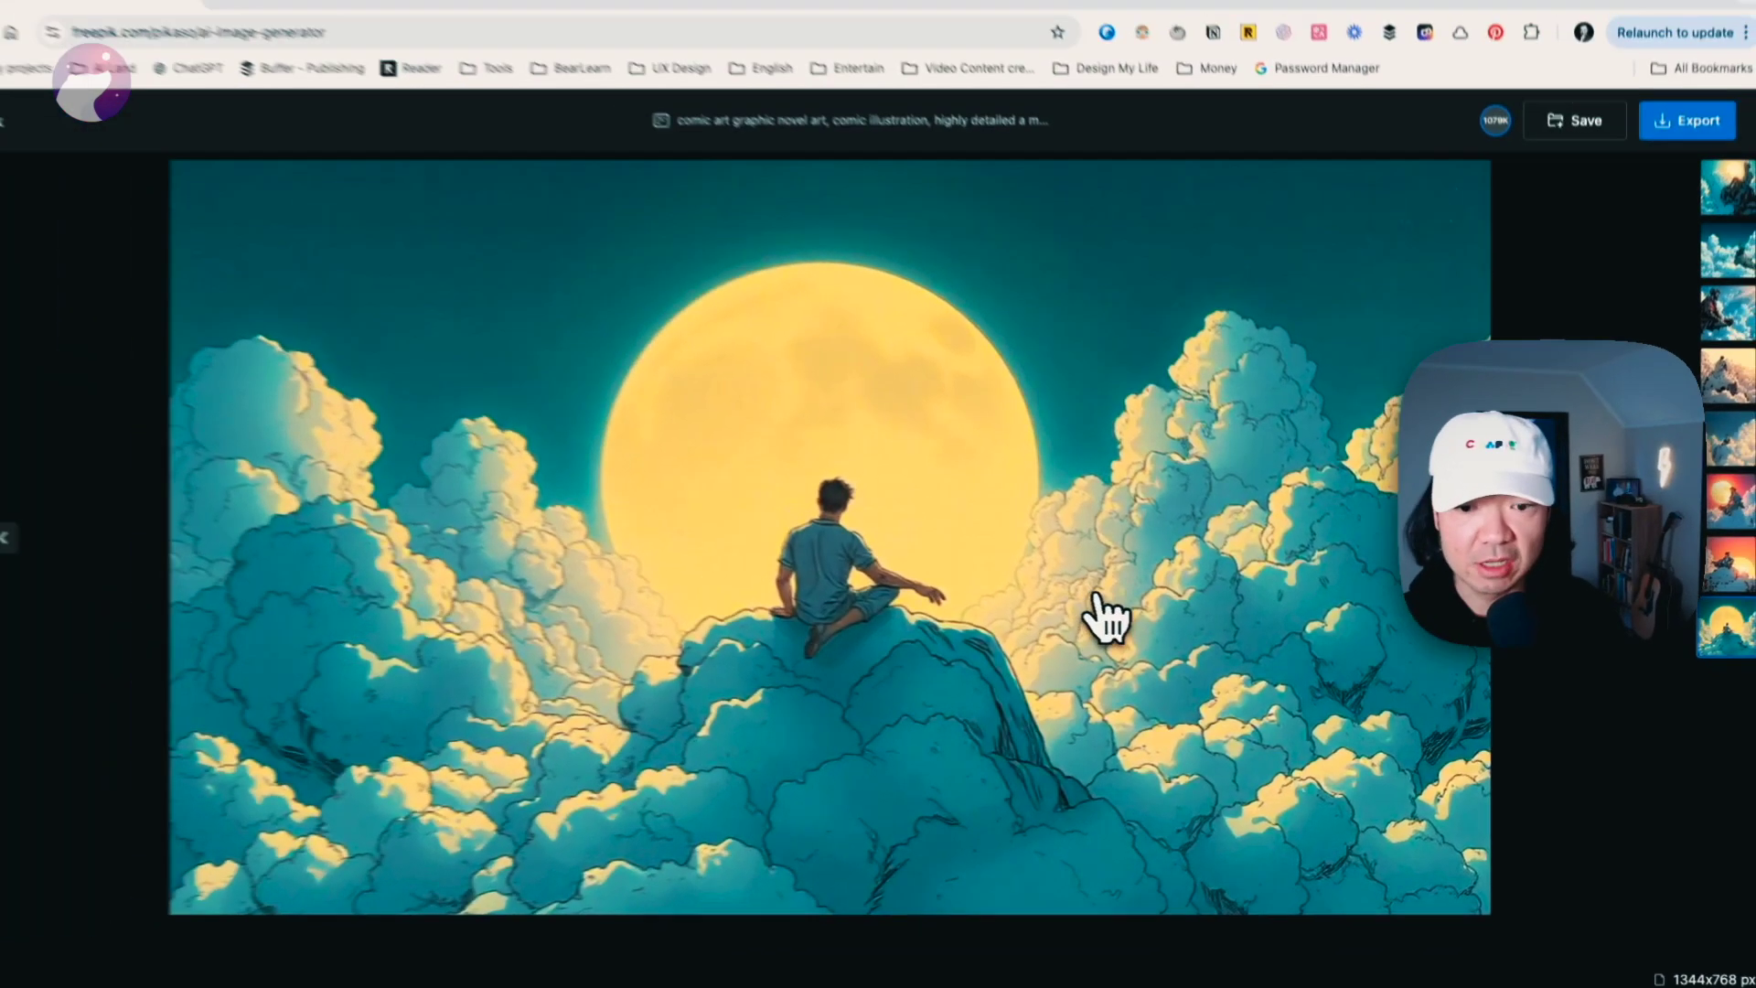
Step: Close the enlarged image and switch the generation mode to Mystic
{"action": "key", "text": "Escape"}
{"action": "left_click", "coordinate": [232, 475]}
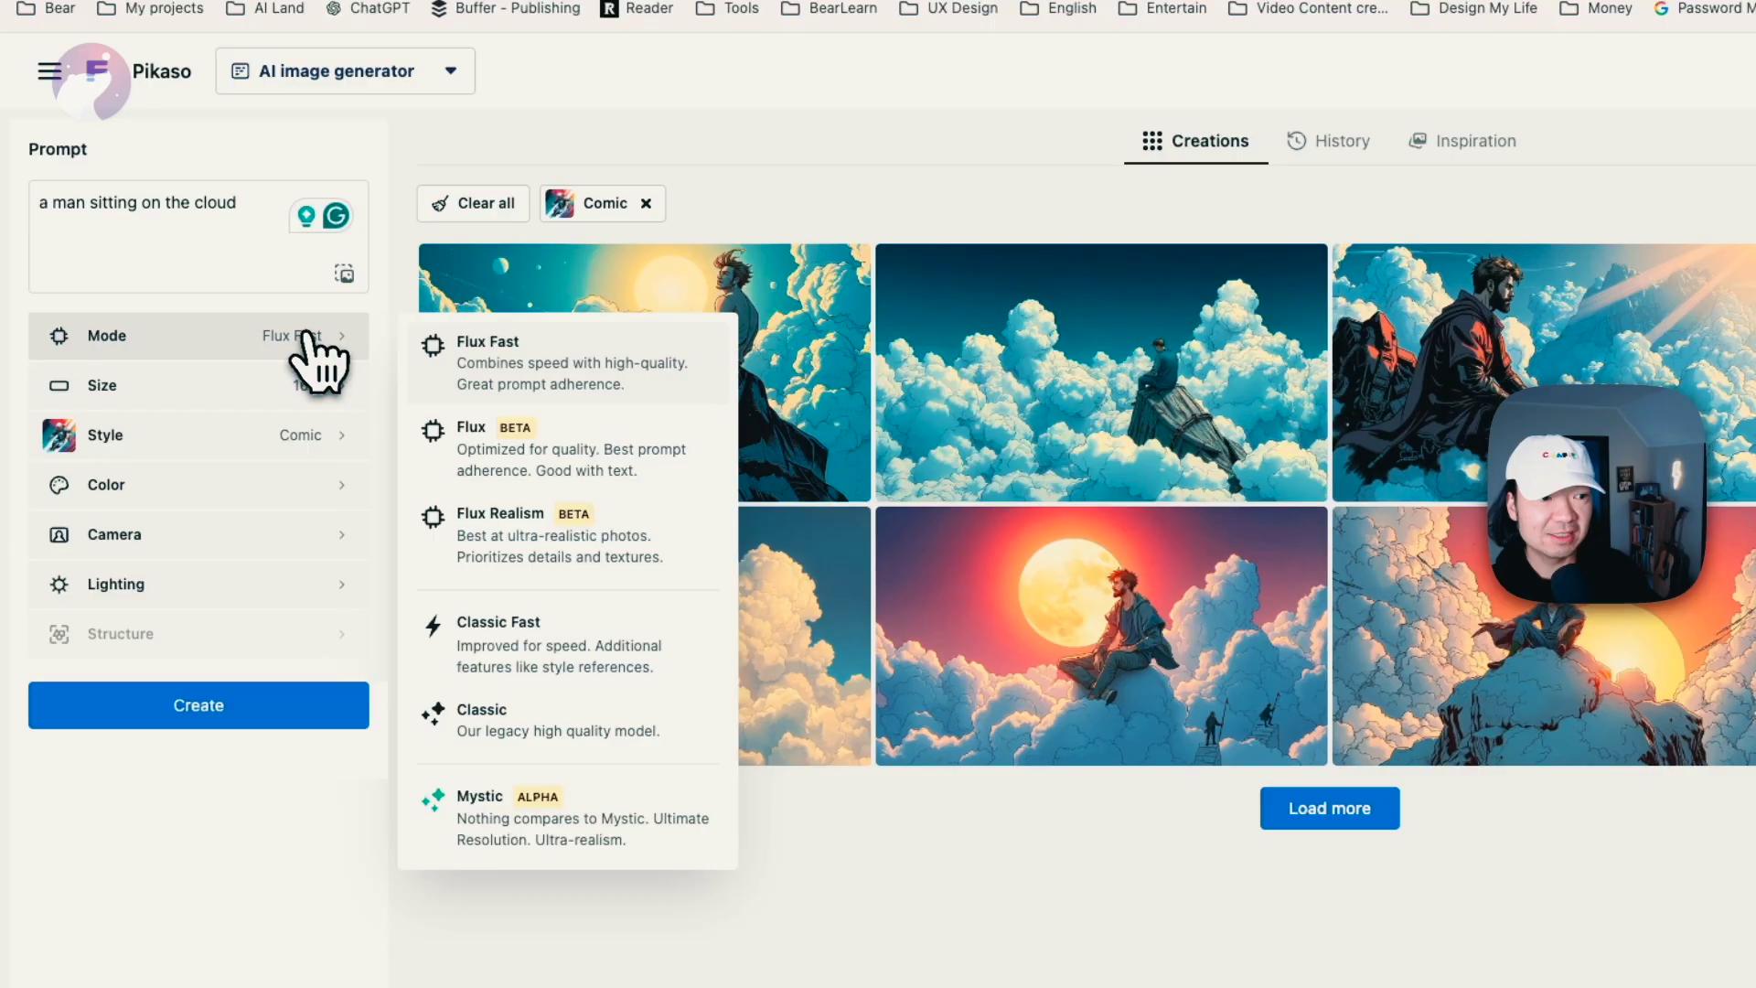
{"action": "left_click", "coordinate": [519, 817]}
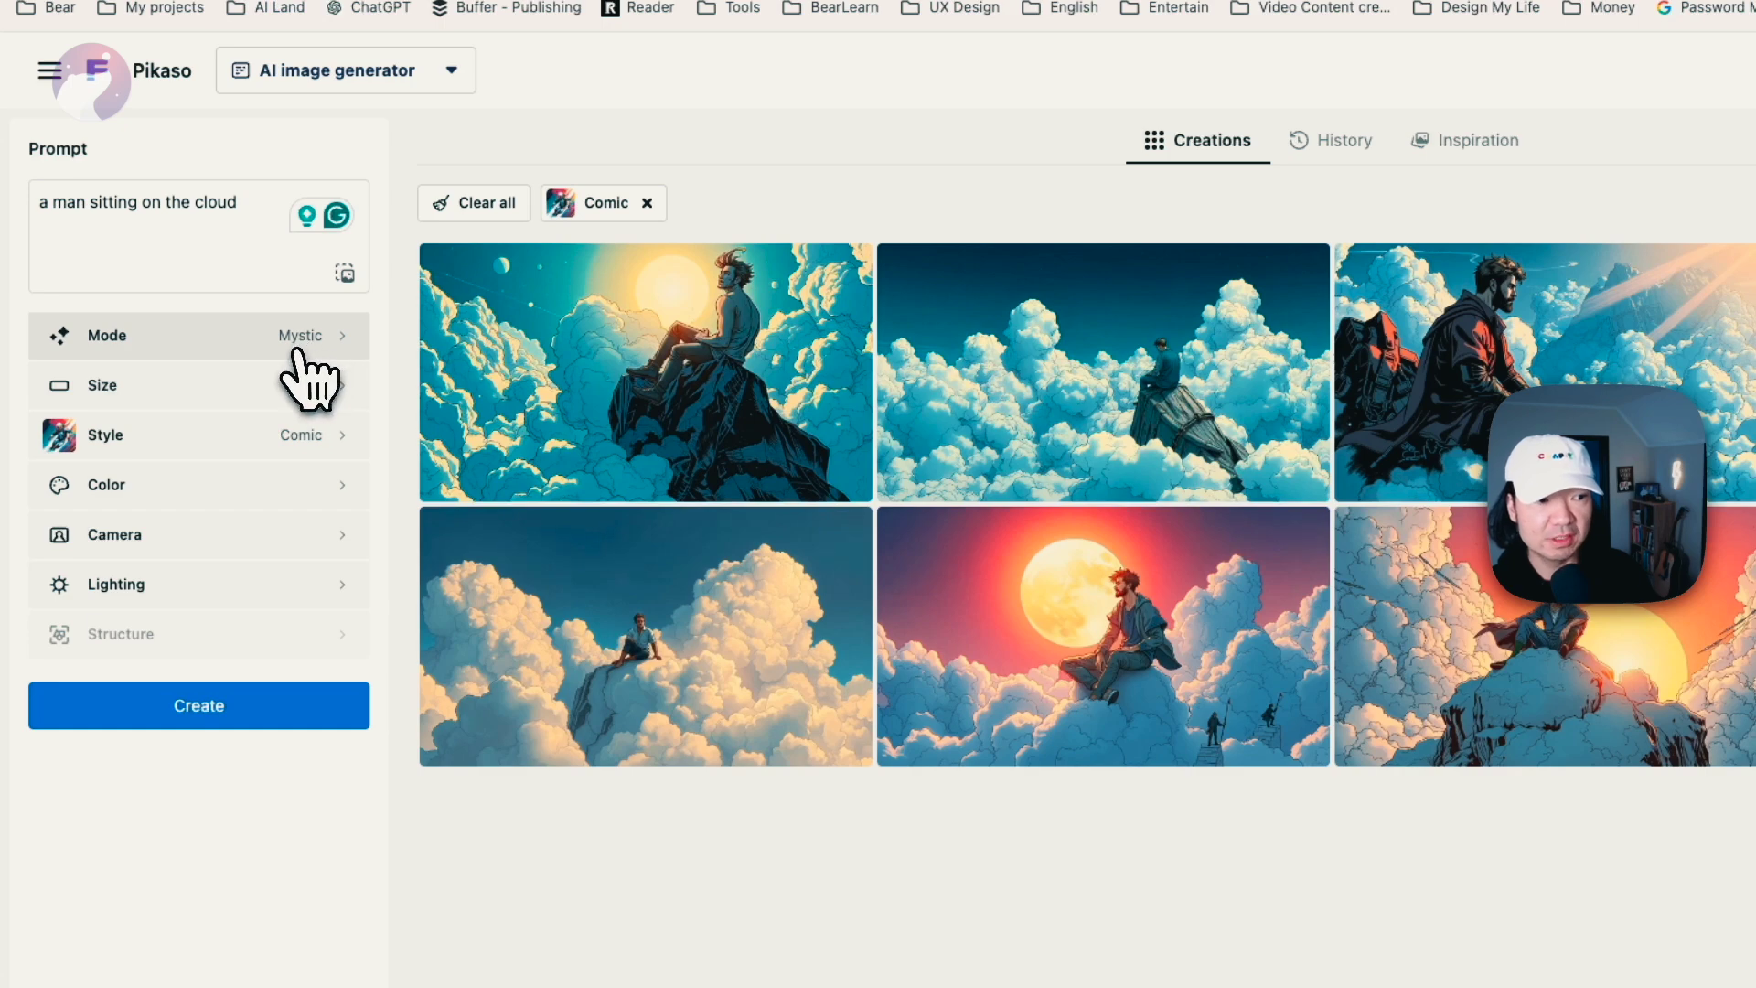
Step: Reset the style to All Styles, remove the Comic chip, and create a new cloud image
{"action": "left_click", "coordinate": [266, 438]}
{"action": "left_click", "coordinate": [476, 279]}
{"action": "left_click", "coordinate": [244, 255]}
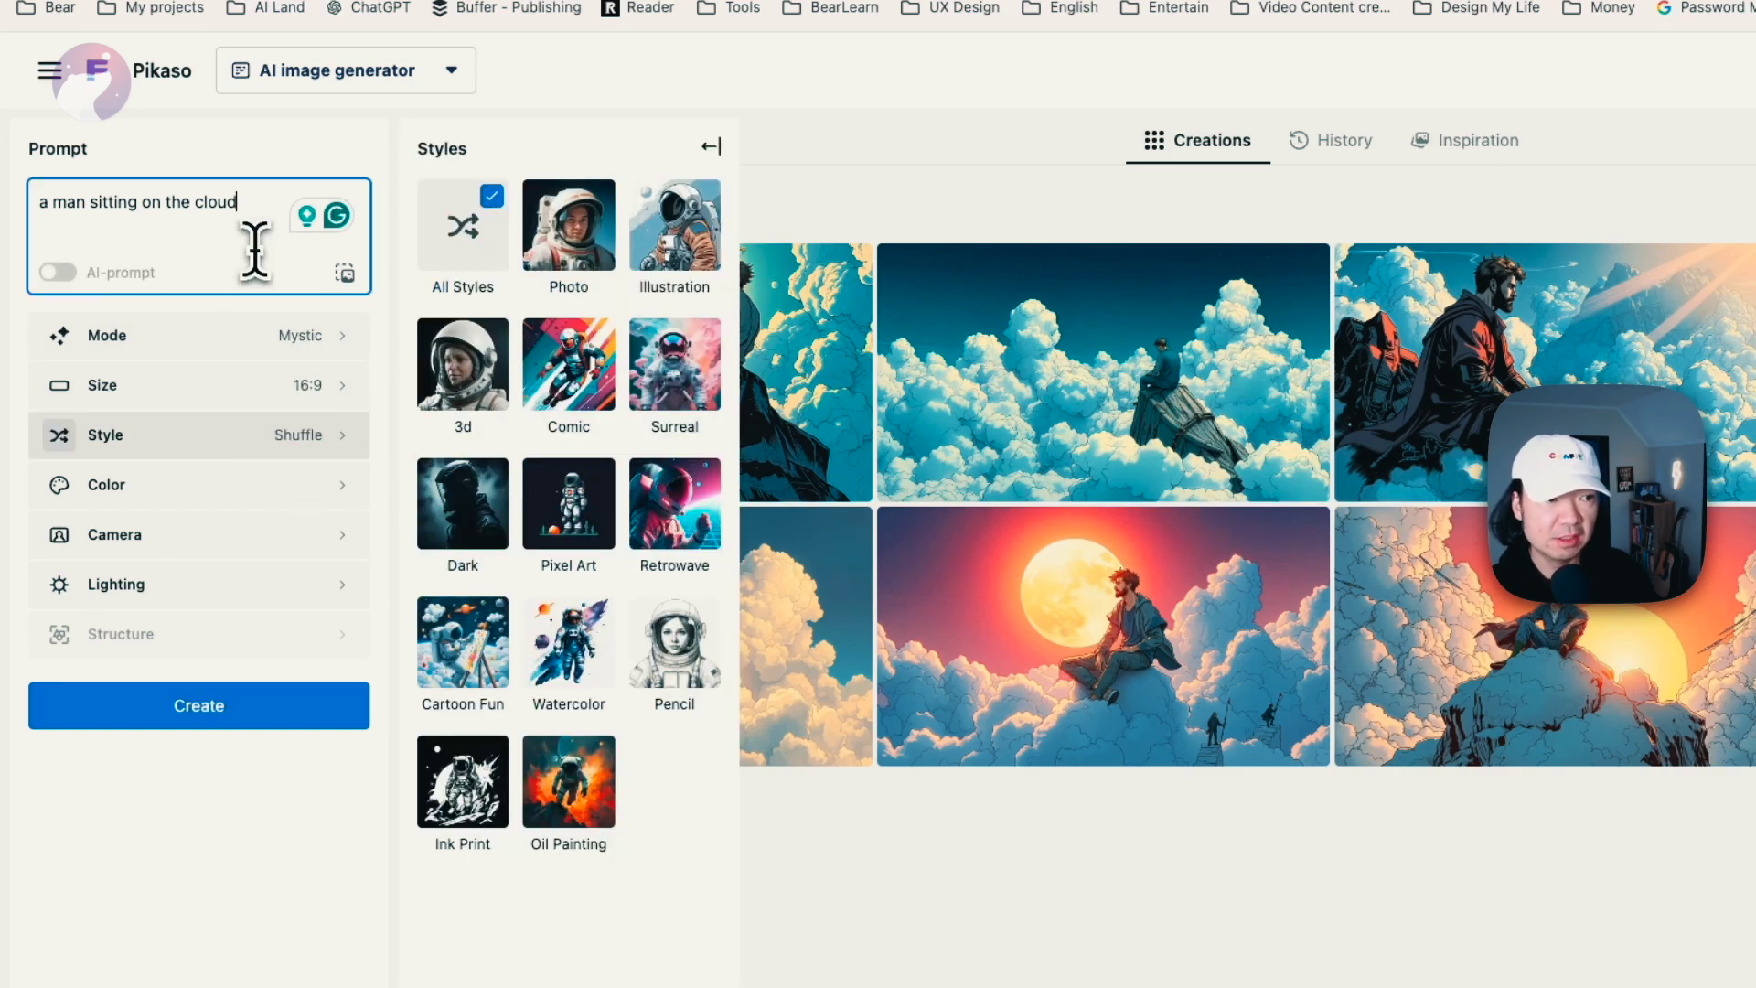
{"action": "left_click", "coordinate": [311, 435]}
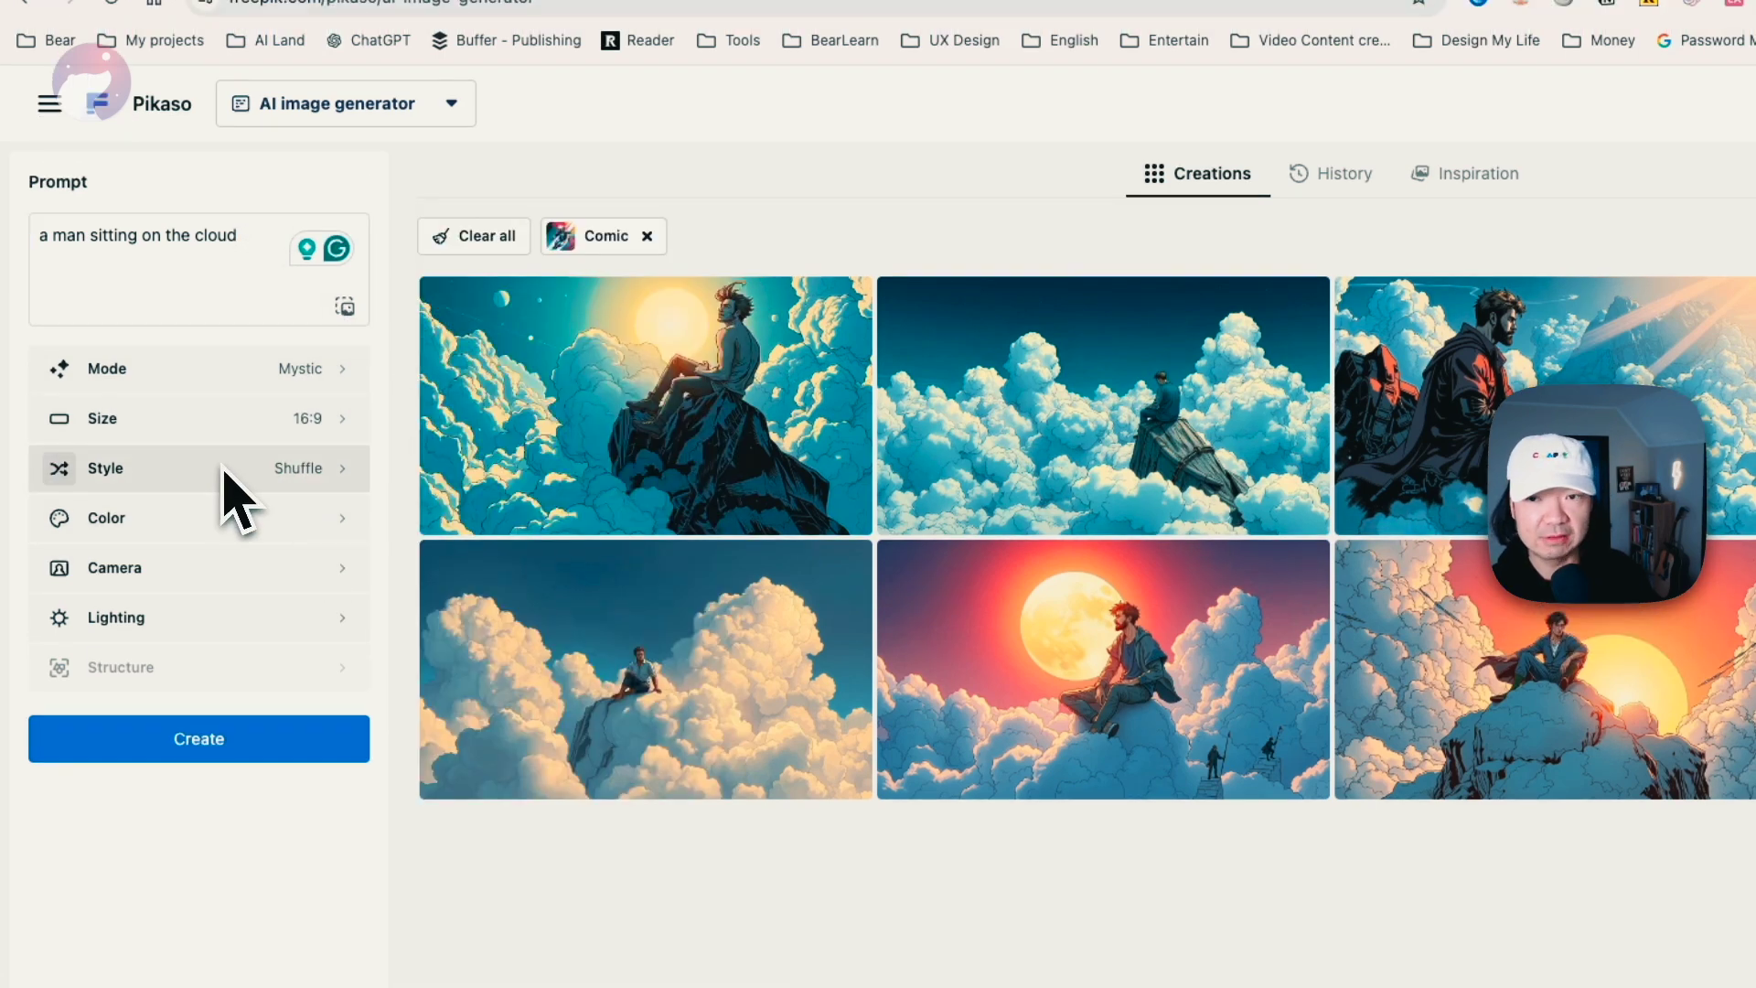
{"action": "left_click", "coordinate": [647, 236]}
{"action": "left_click", "coordinate": [236, 732]}
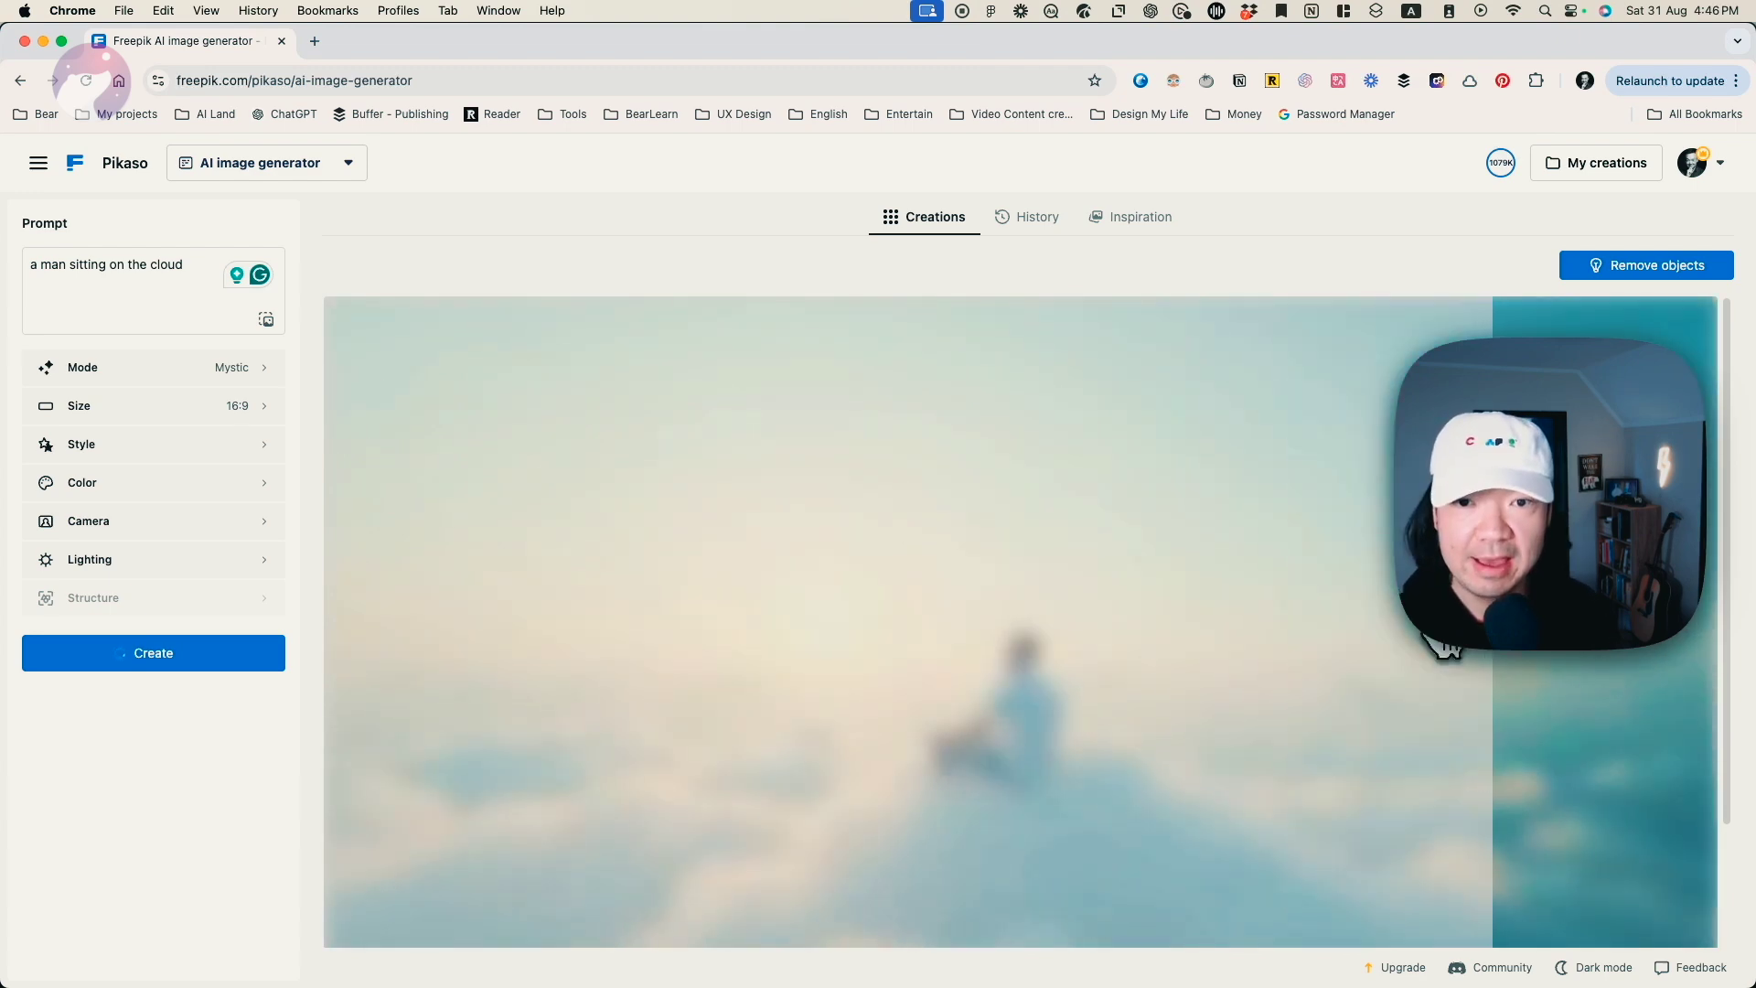
Step: Scroll over the finished realistic Mystic render of the man on clouds
{"action": "scroll", "coordinate": [1444, 659], "scroll_direction": "down", "scroll_amount": 3}
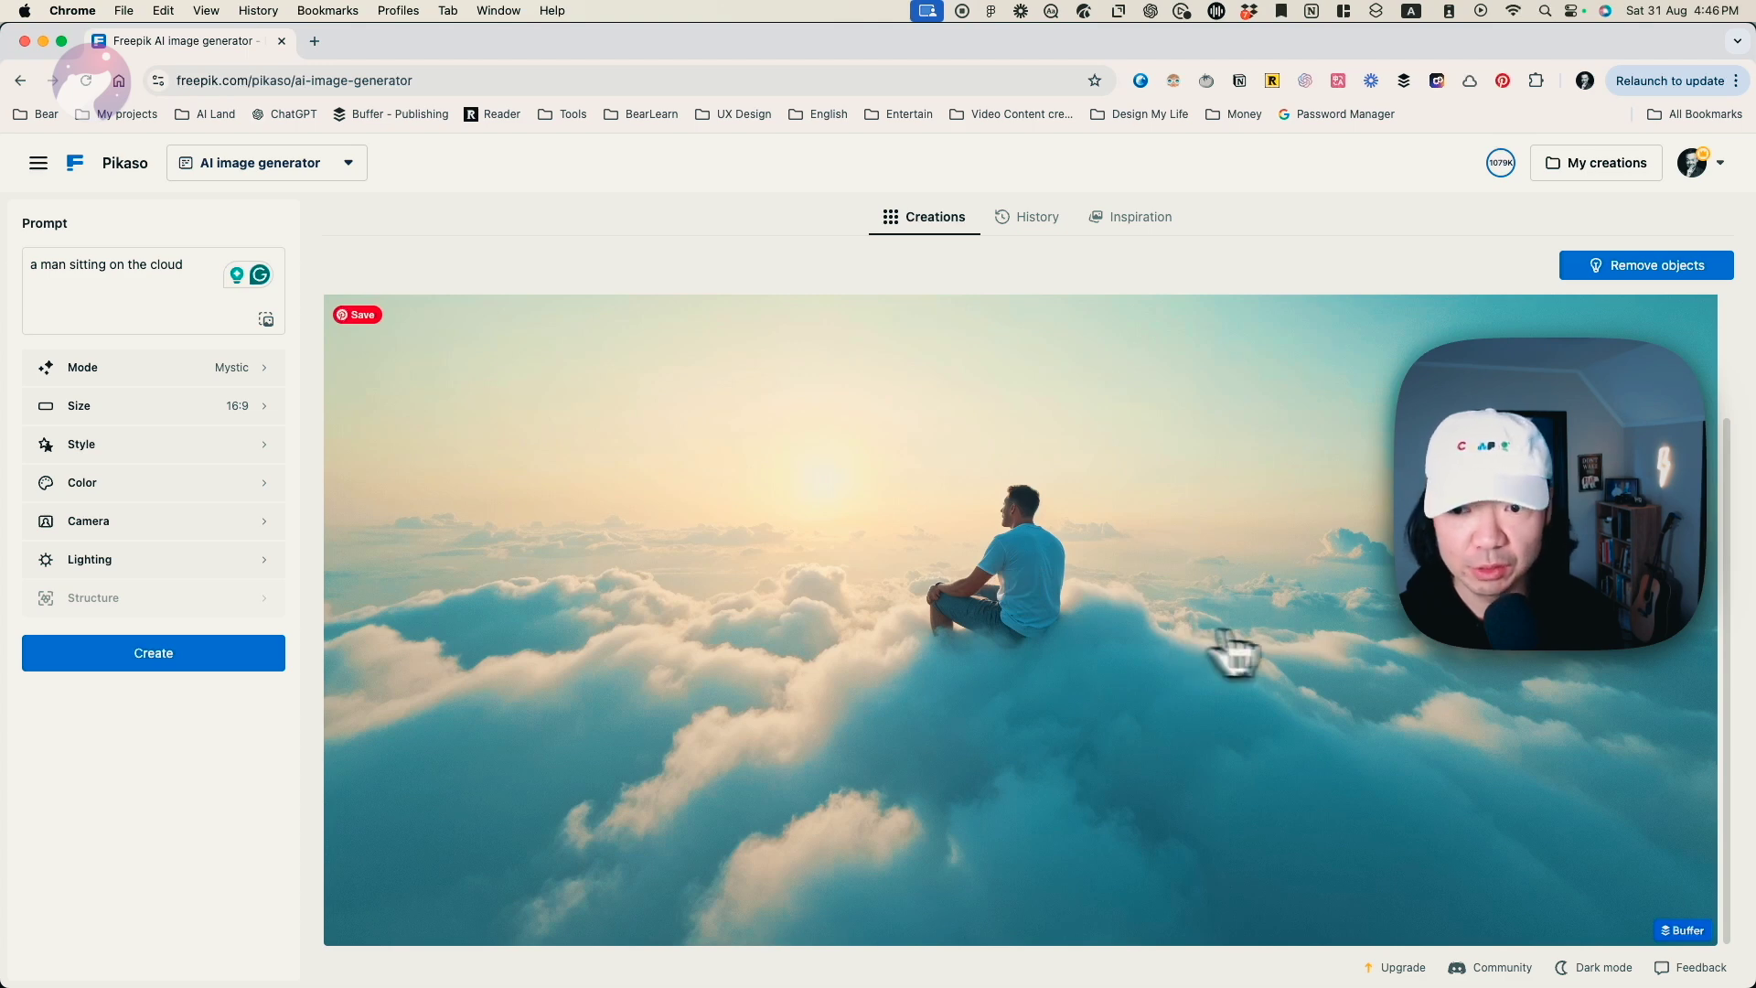
{"action": "scroll", "coordinate": [1281, 654], "scroll_direction": "up", "scroll_amount": 2}
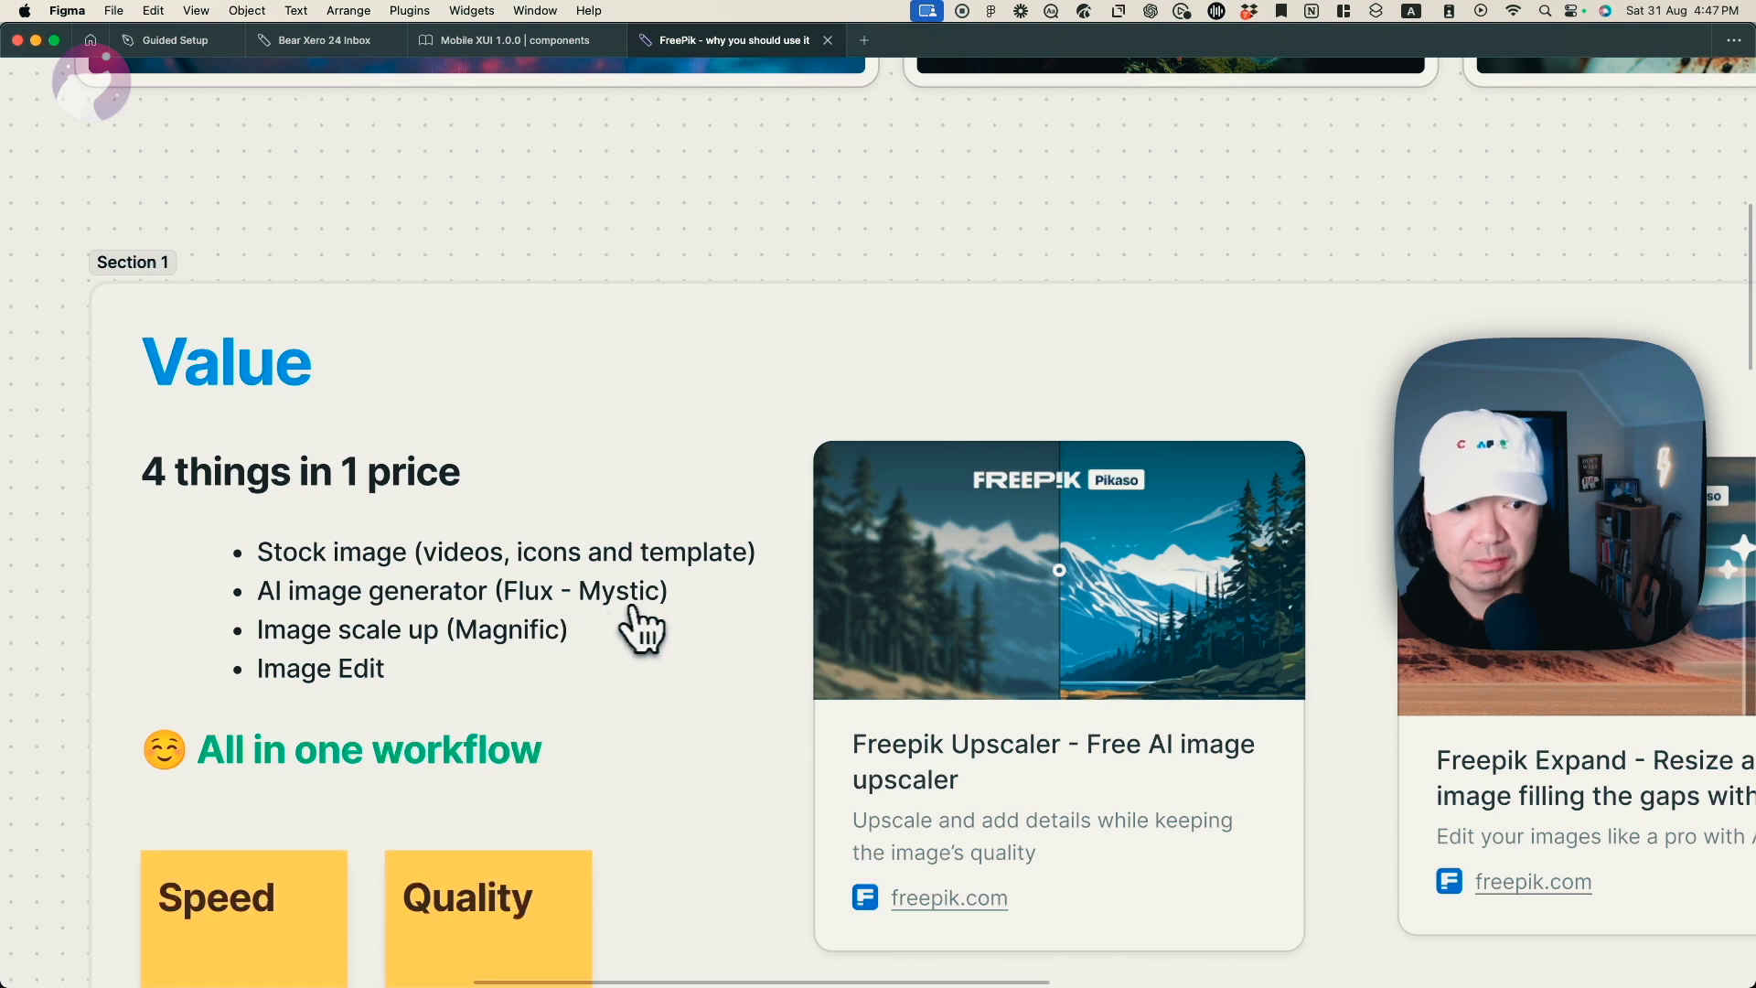
Step: Scroll the Figma board to the Freepik Expand card and follow its freepik.com link
{"action": "scroll", "coordinate": [834, 640], "scroll_direction": "right", "scroll_amount": 3}
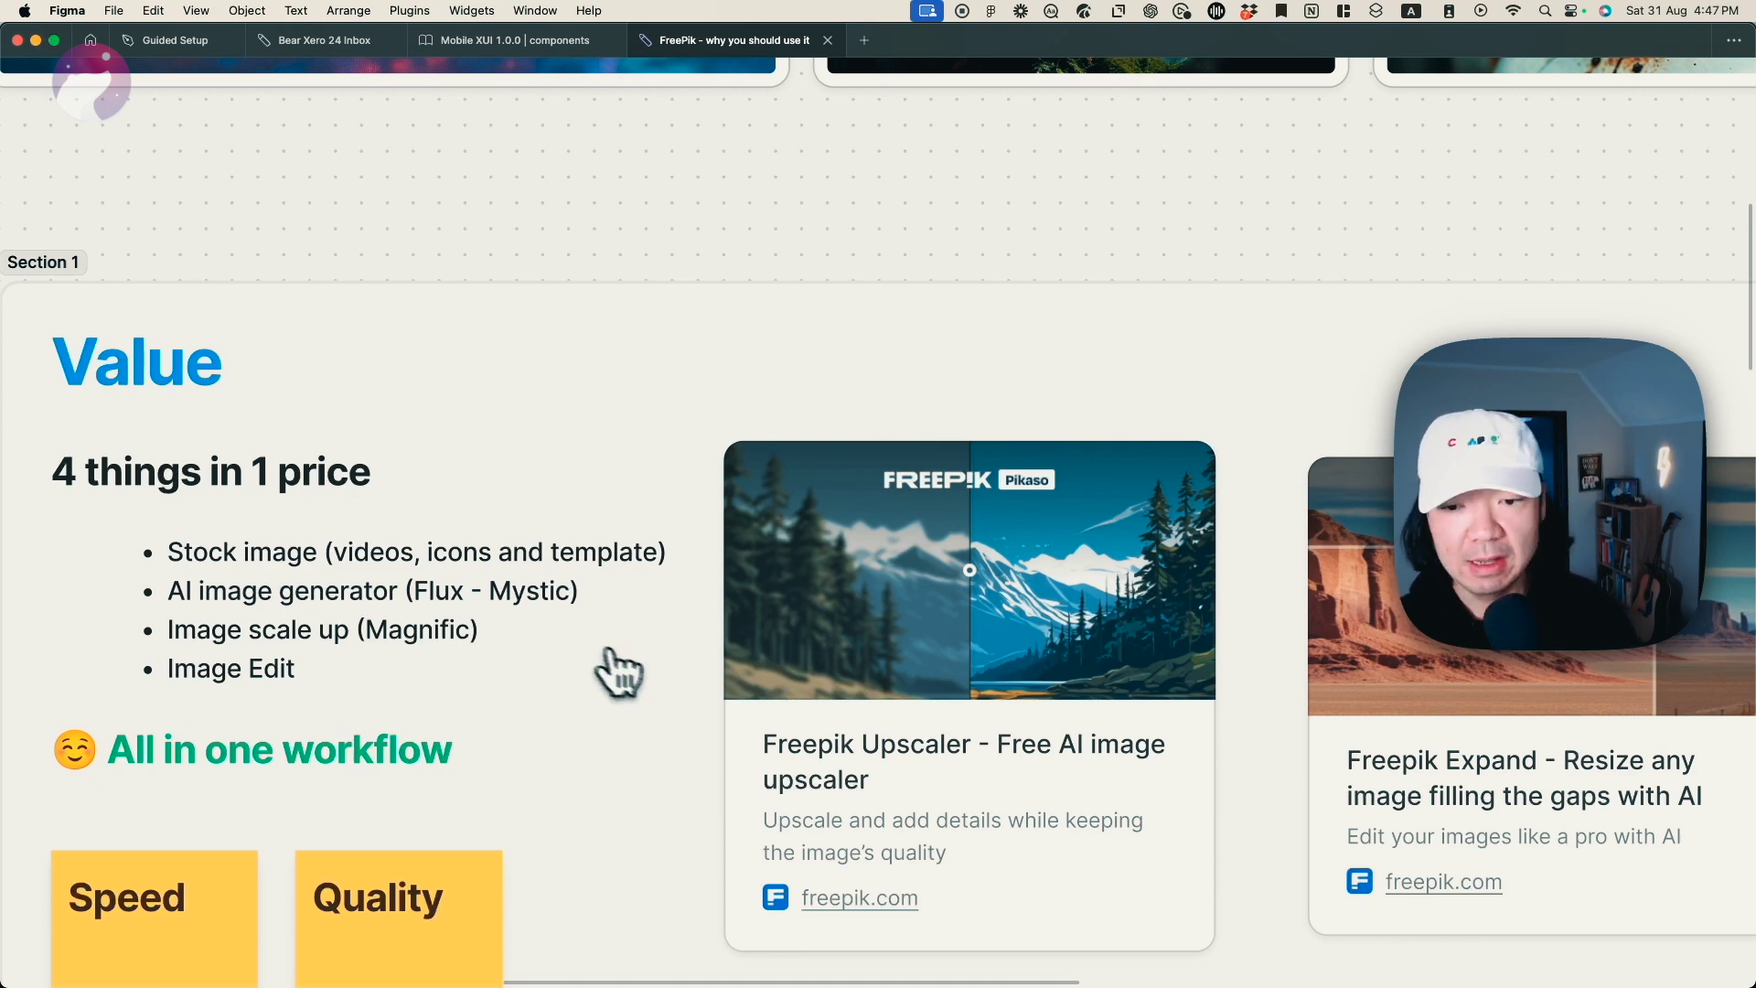
{"action": "scroll", "coordinate": [616, 675], "scroll_direction": "right", "scroll_amount": 5}
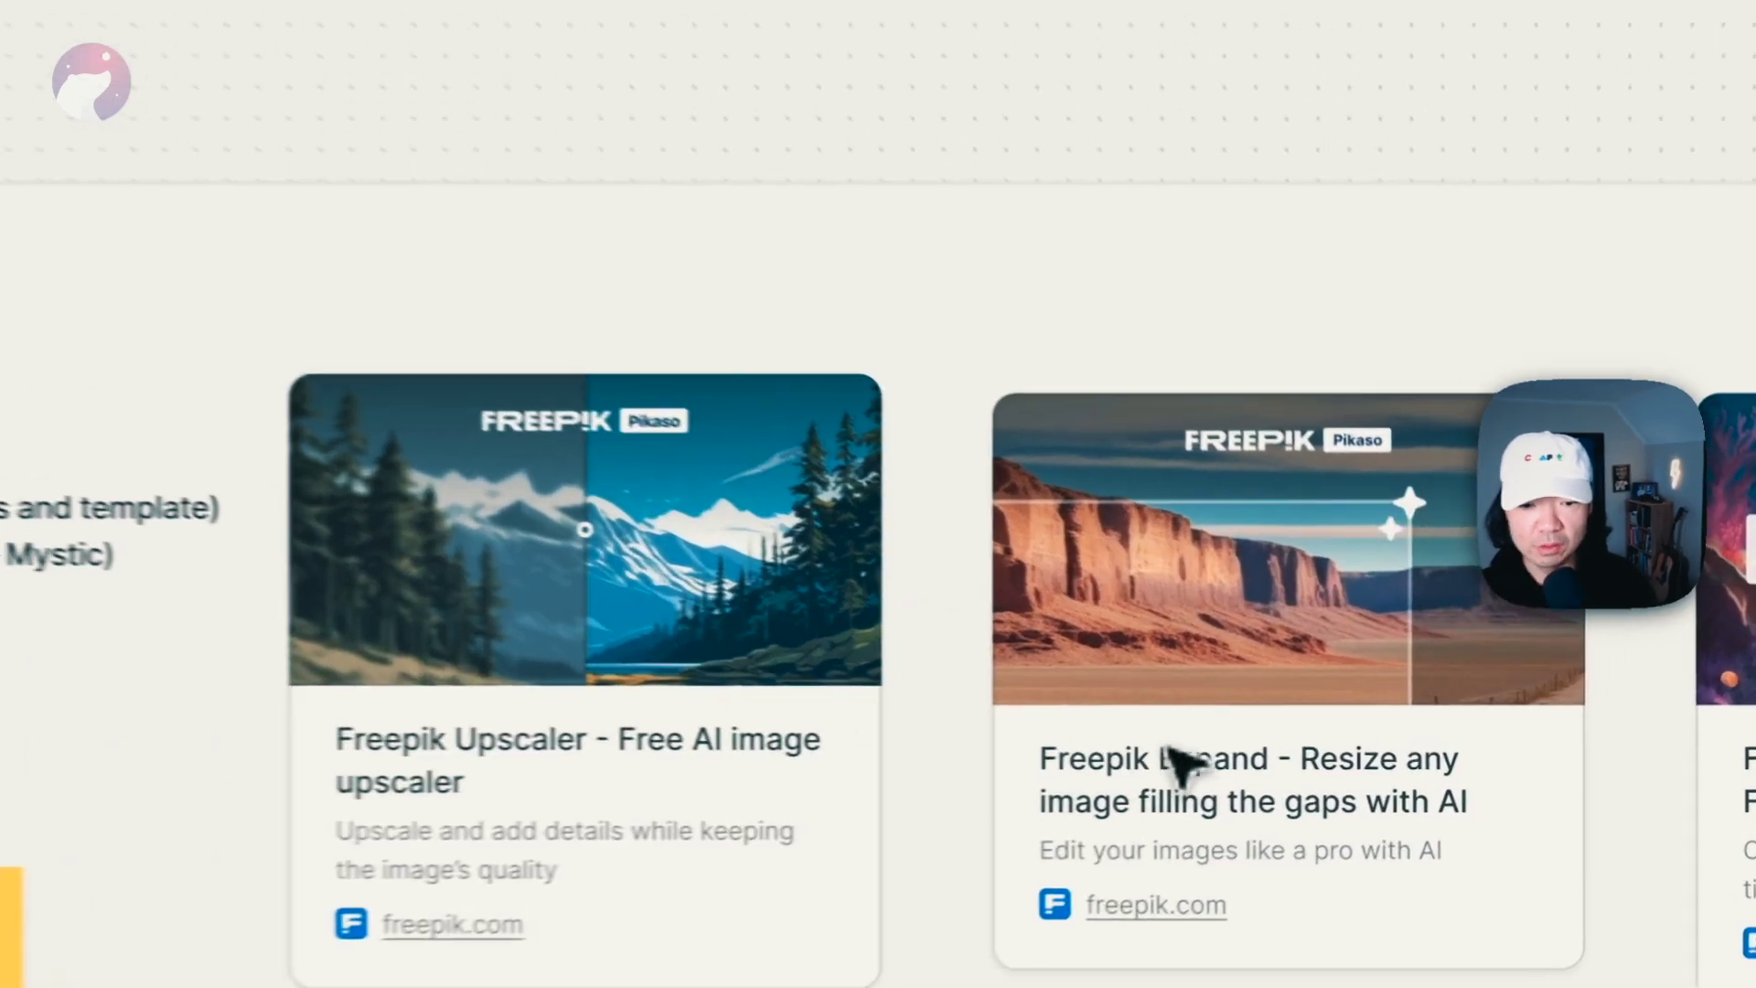
{"action": "left_click", "coordinate": [1189, 761]}
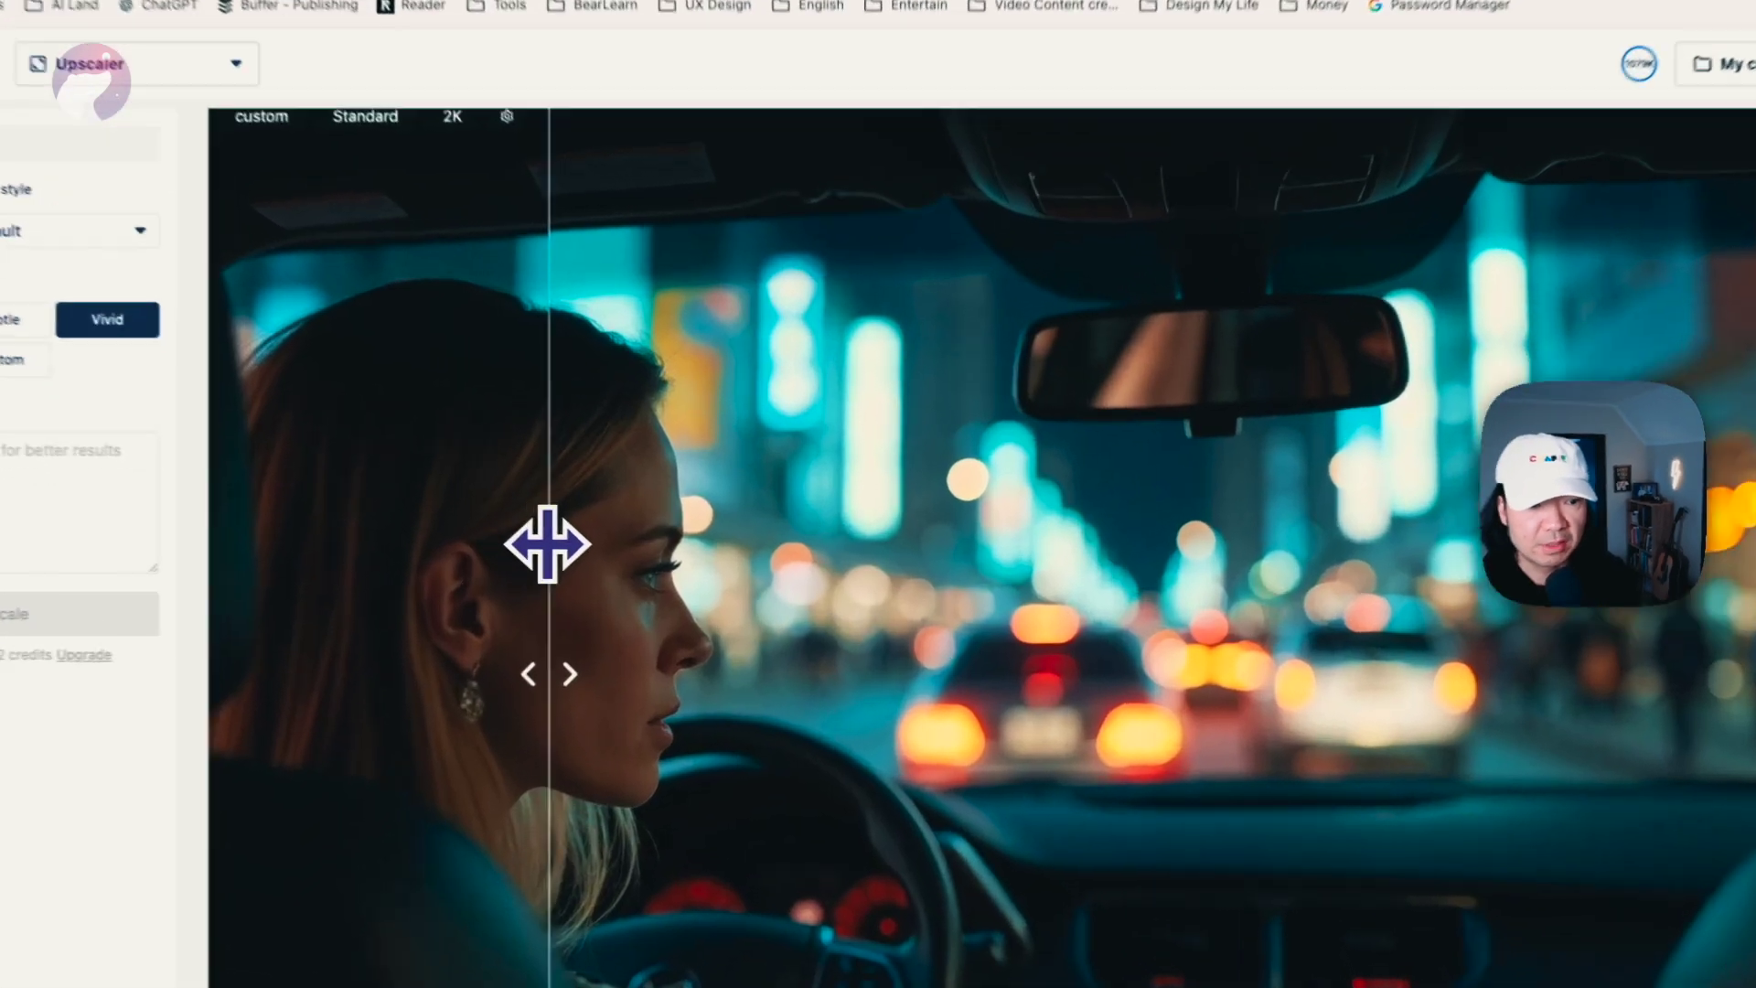
Step: Compare the original and upscaled village and beach example images with the before/after slider
{"action": "scroll", "coordinate": [842, 580], "scroll_direction": "down", "scroll_amount": 15}
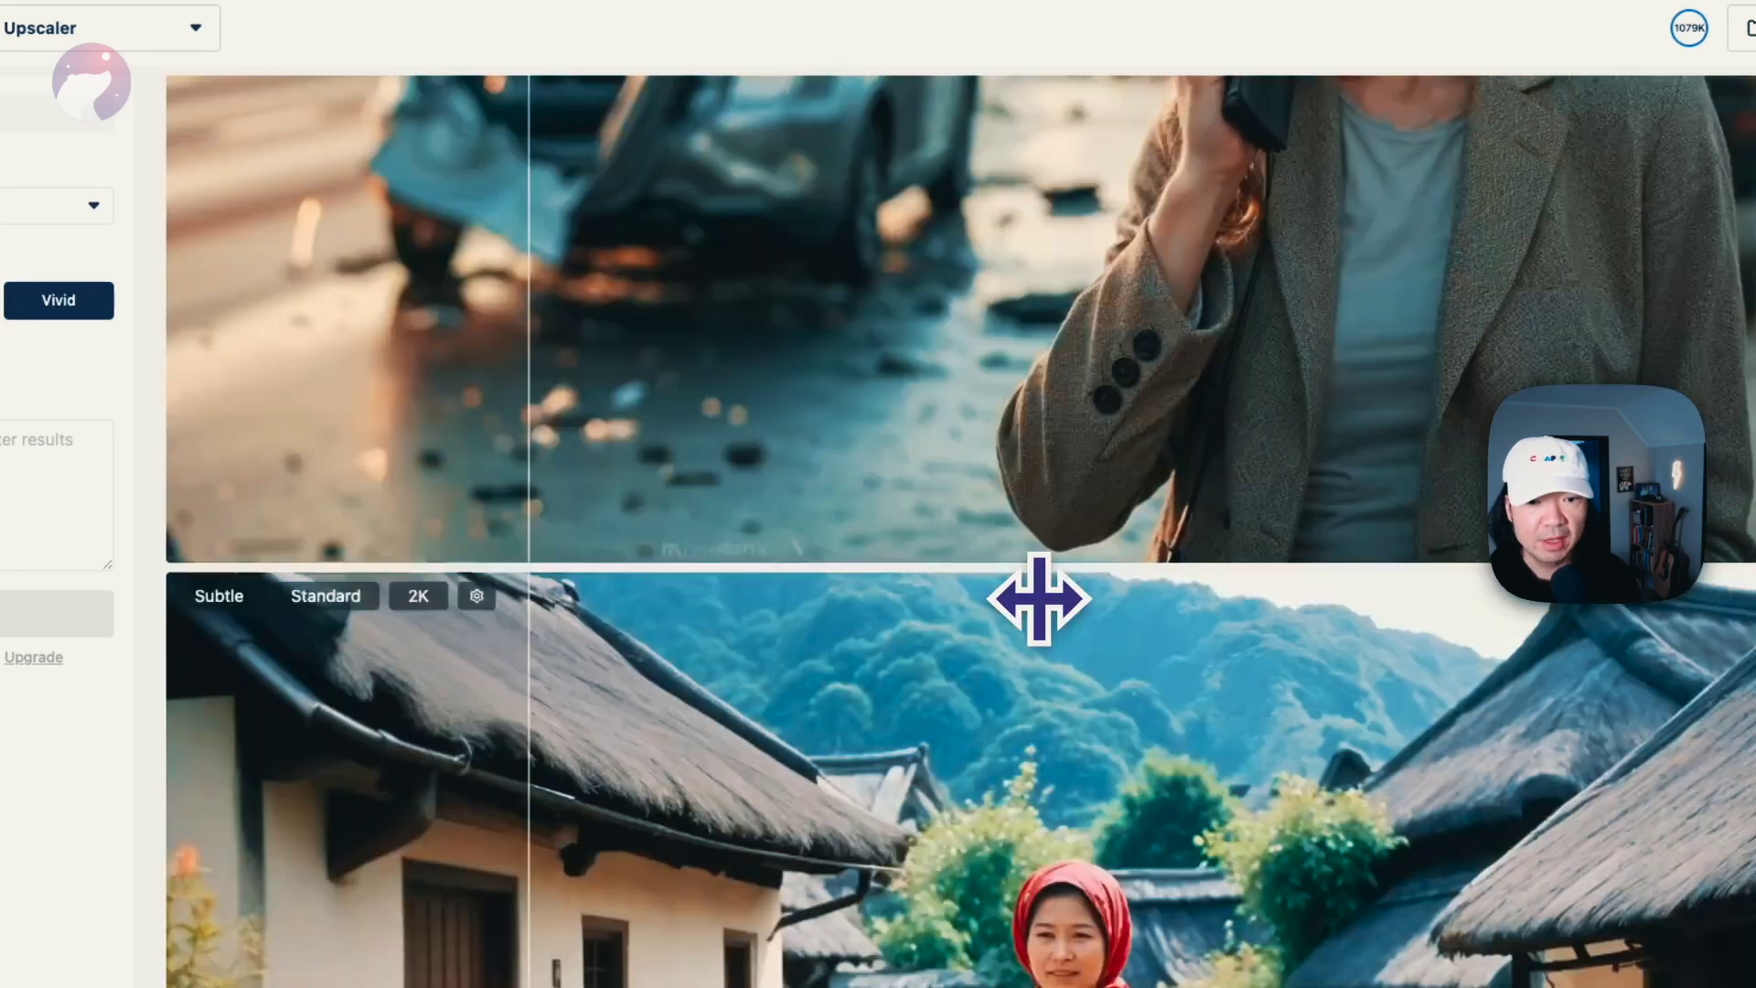
{"action": "scroll", "coordinate": [1038, 599], "scroll_direction": "down", "scroll_amount": 6}
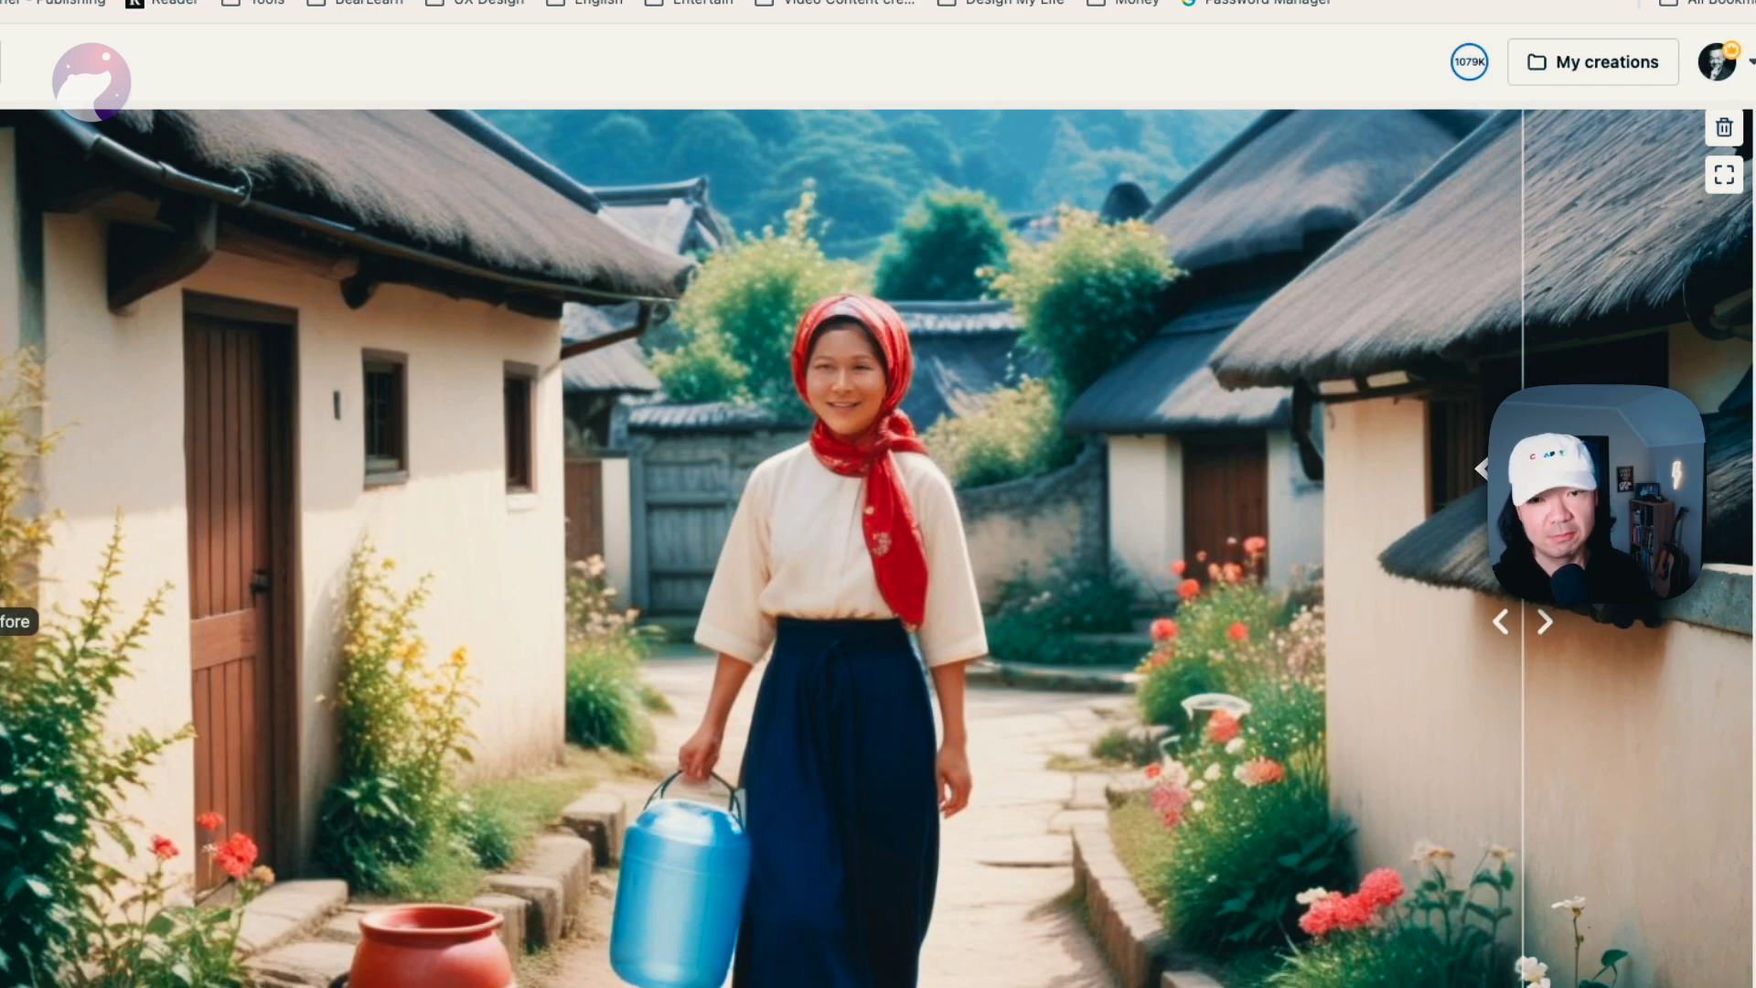
{"action": "left_click_drag", "start_coordinate": [1523, 622], "coordinate": [422, 571]}
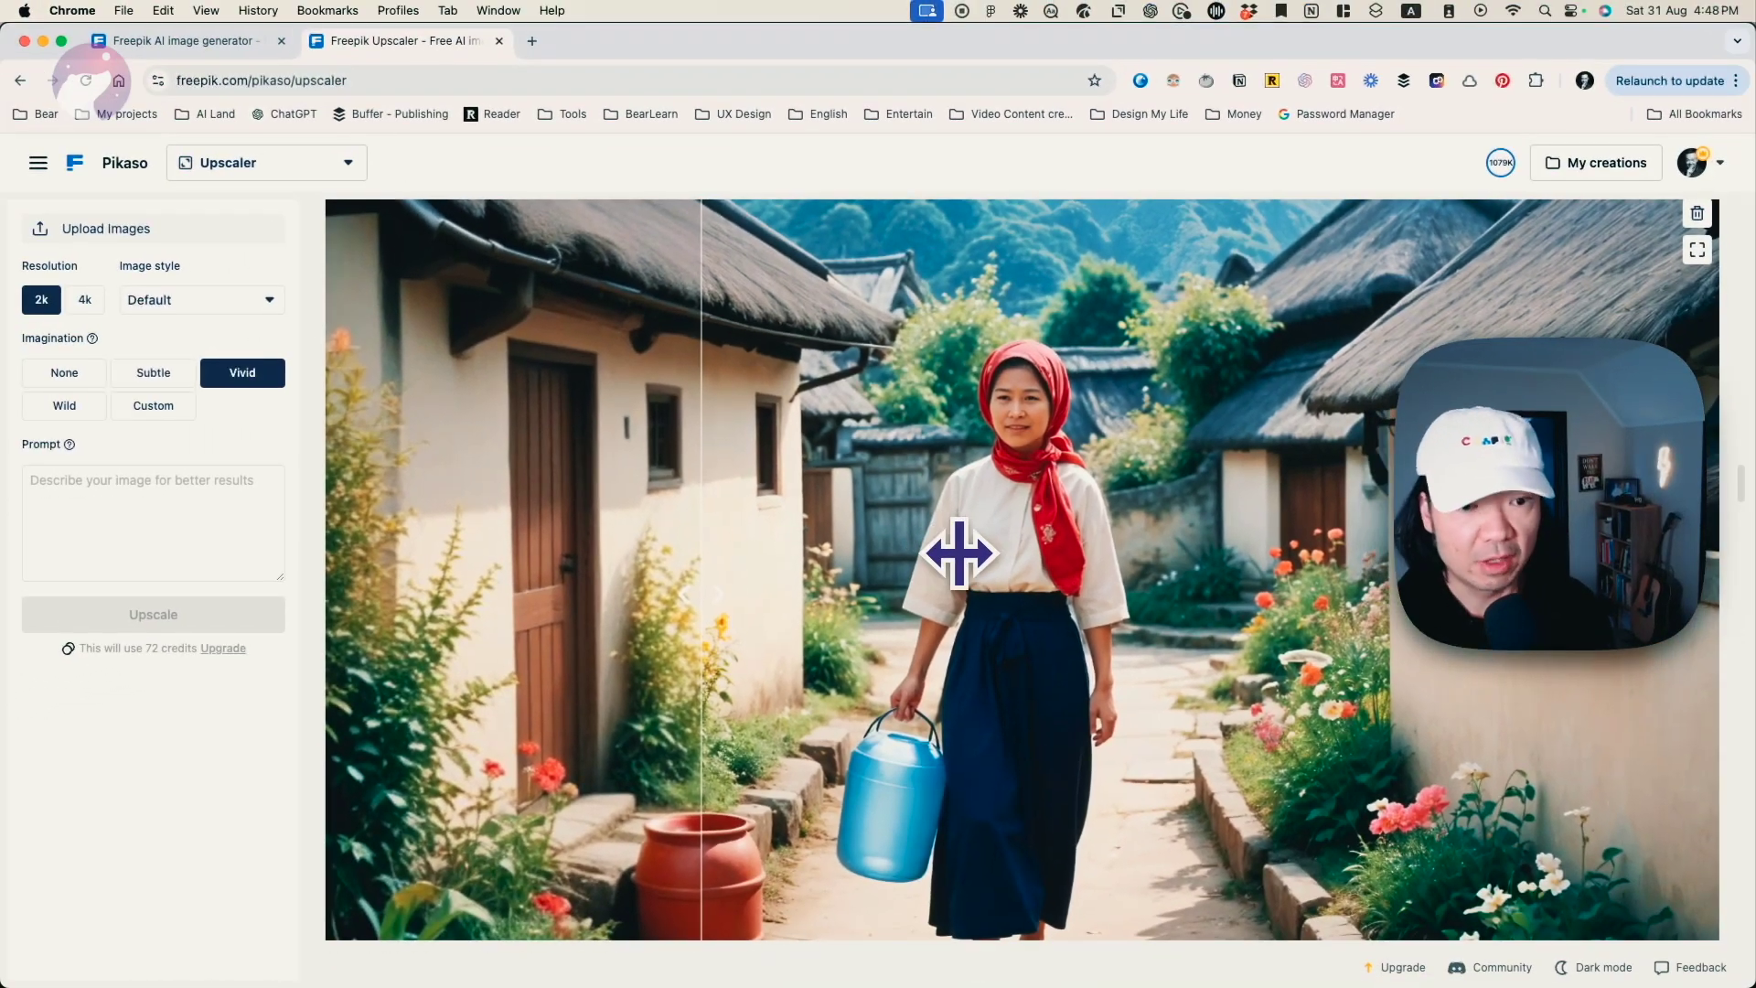
{"action": "scroll", "coordinate": [970, 587], "scroll_direction": "down", "scroll_amount": 10}
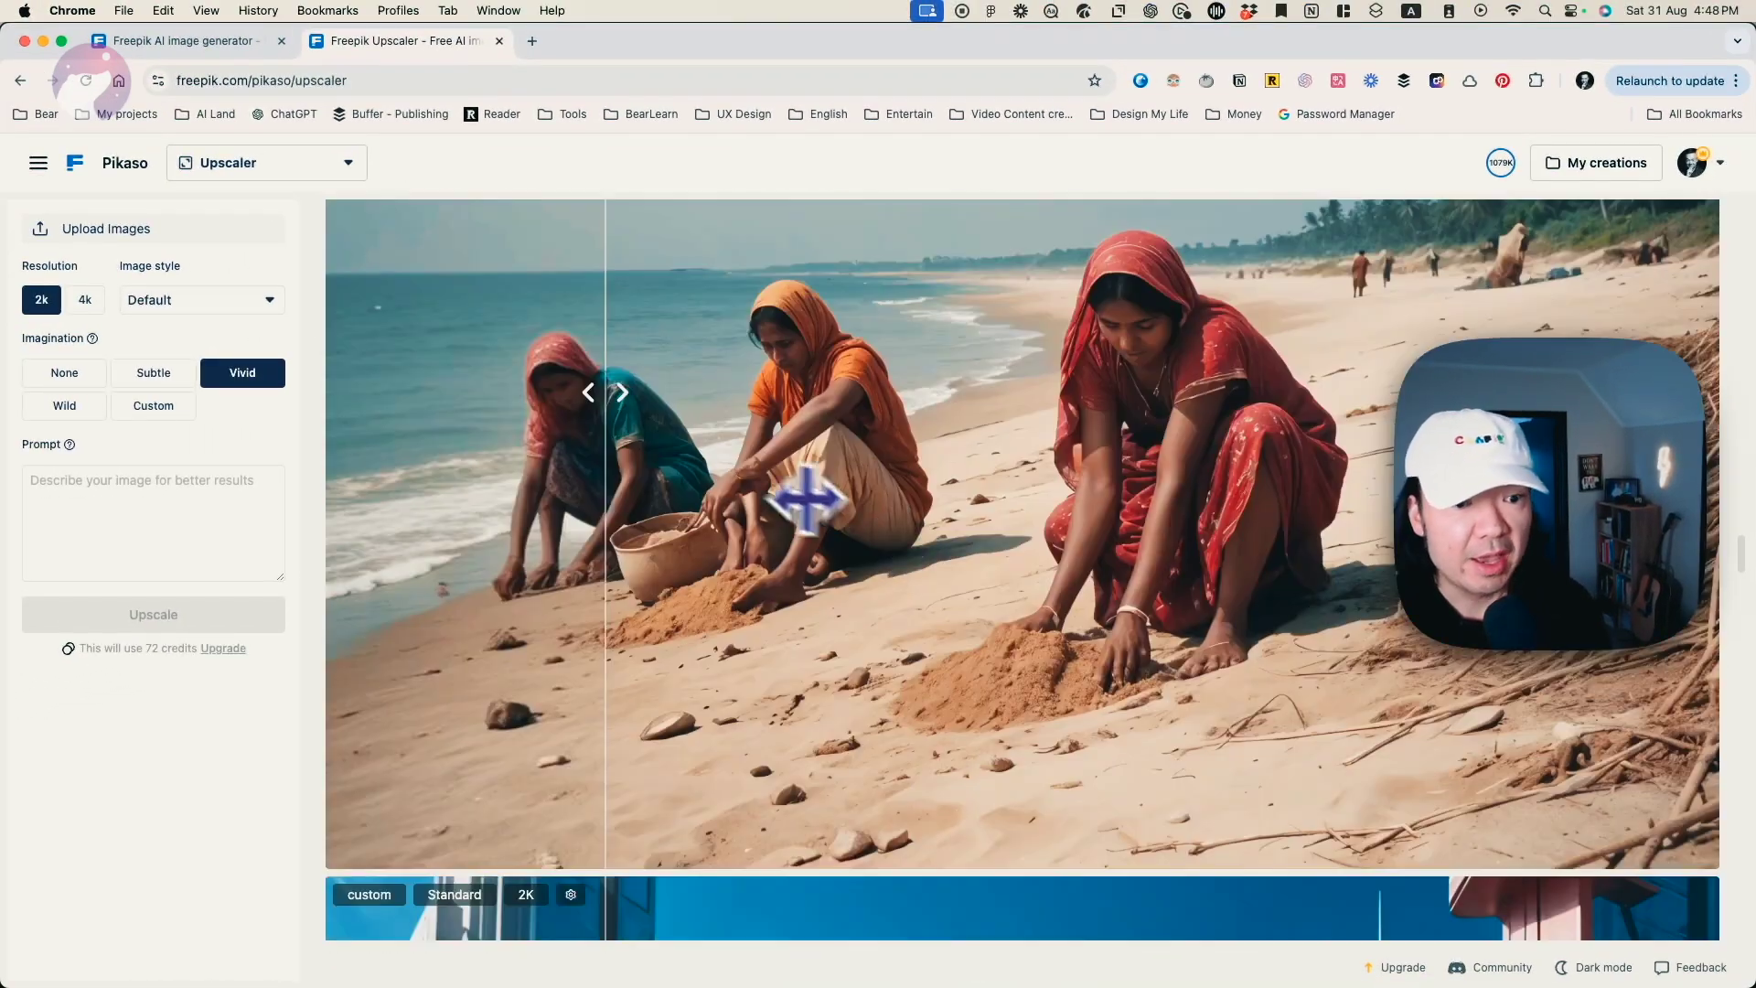
{"action": "left_click_drag", "start_coordinate": [644, 452], "coordinate": [1071, 476]}
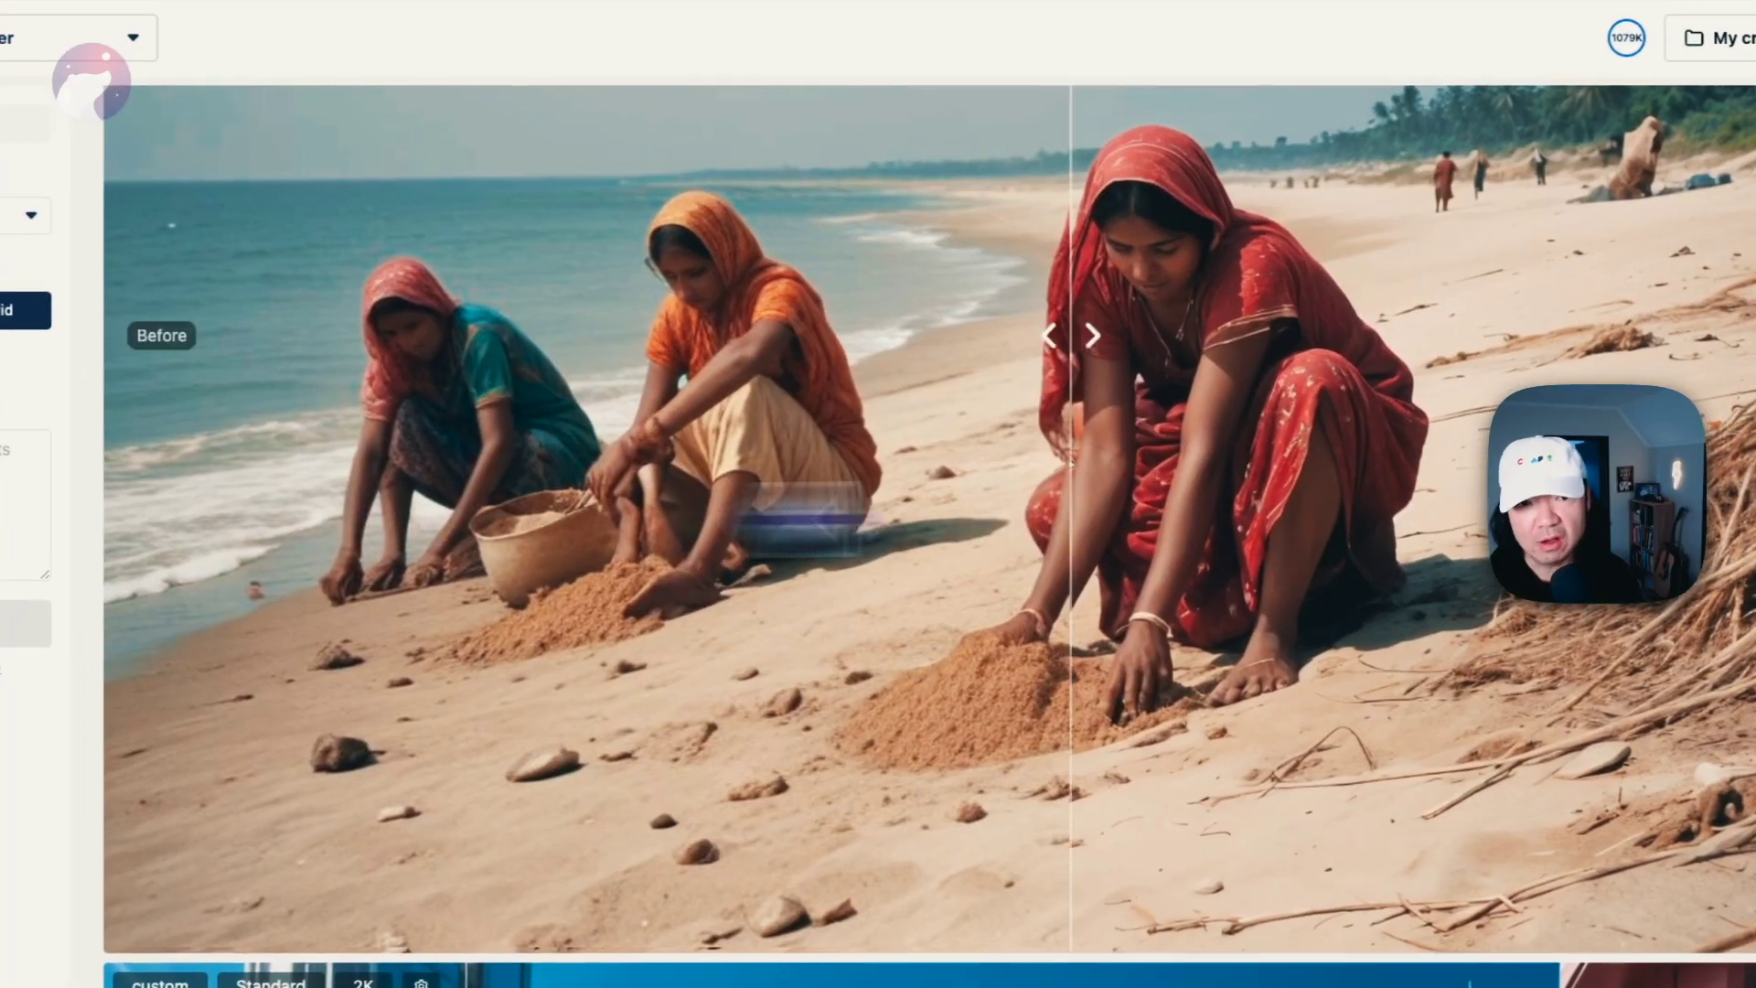
{"action": "left_click_drag", "start_coordinate": [805, 517], "coordinate": [424, 576]}
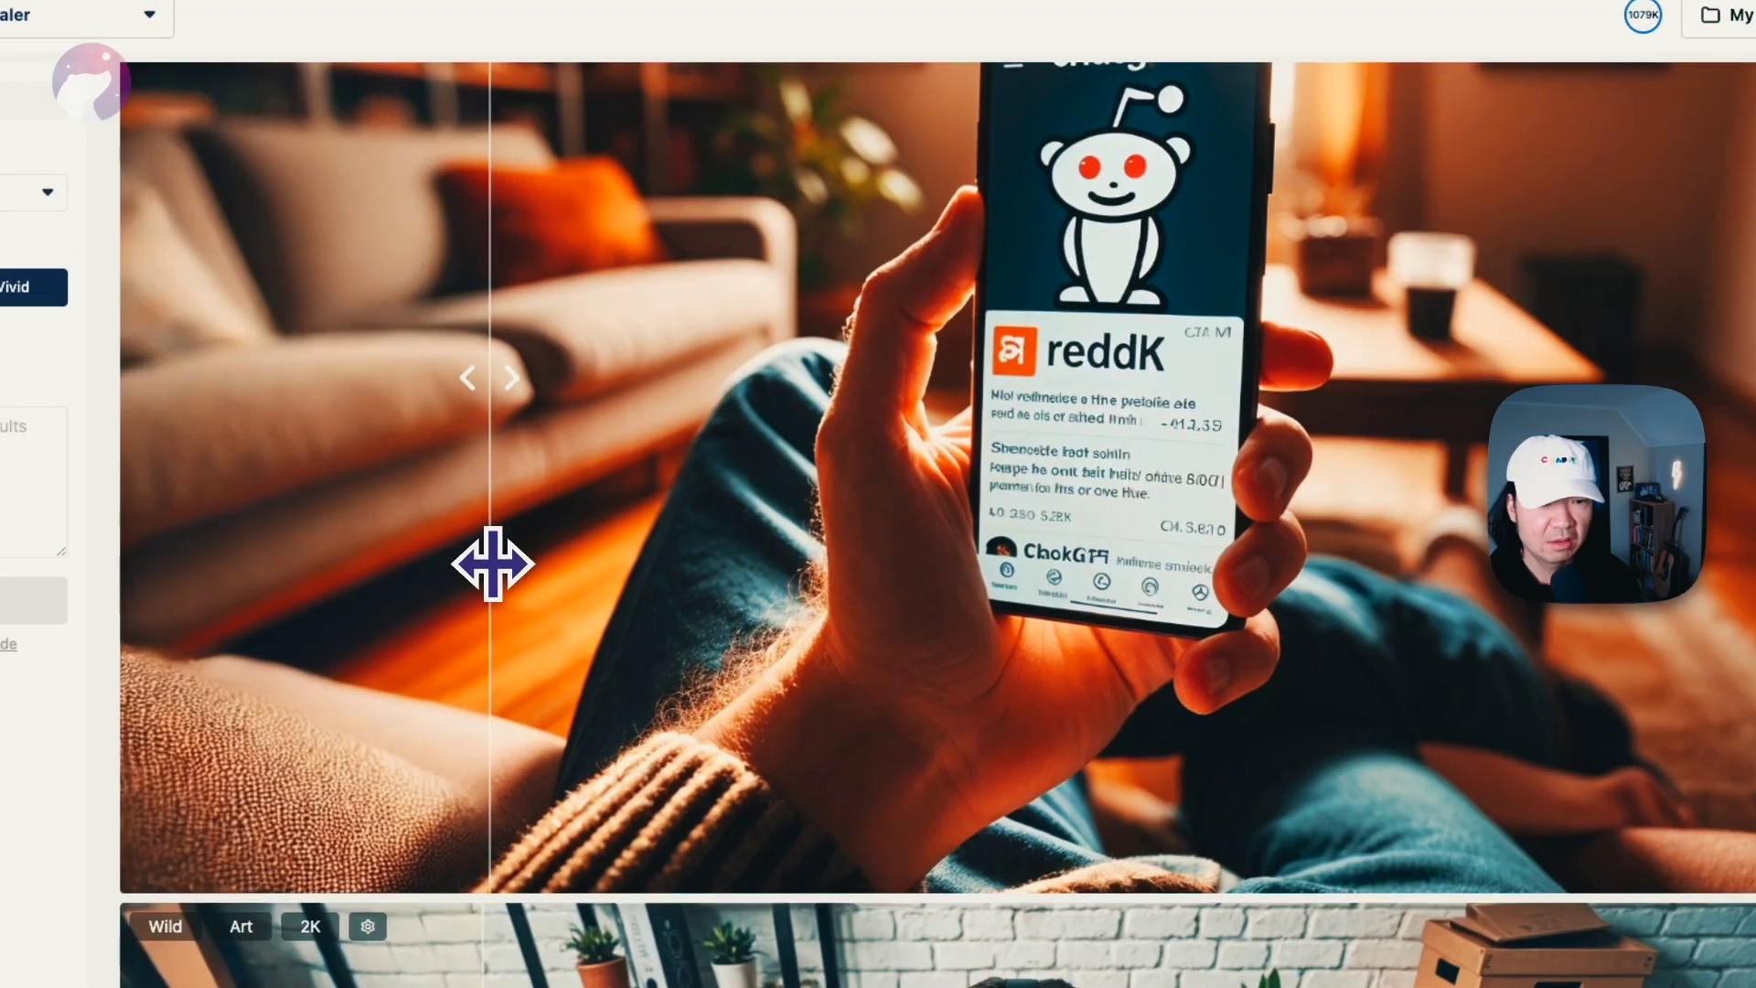
Step: Compare the original and upscaled phone and VR office example images
{"action": "scroll", "coordinate": [492, 564], "scroll_direction": "up", "scroll_amount": 4}
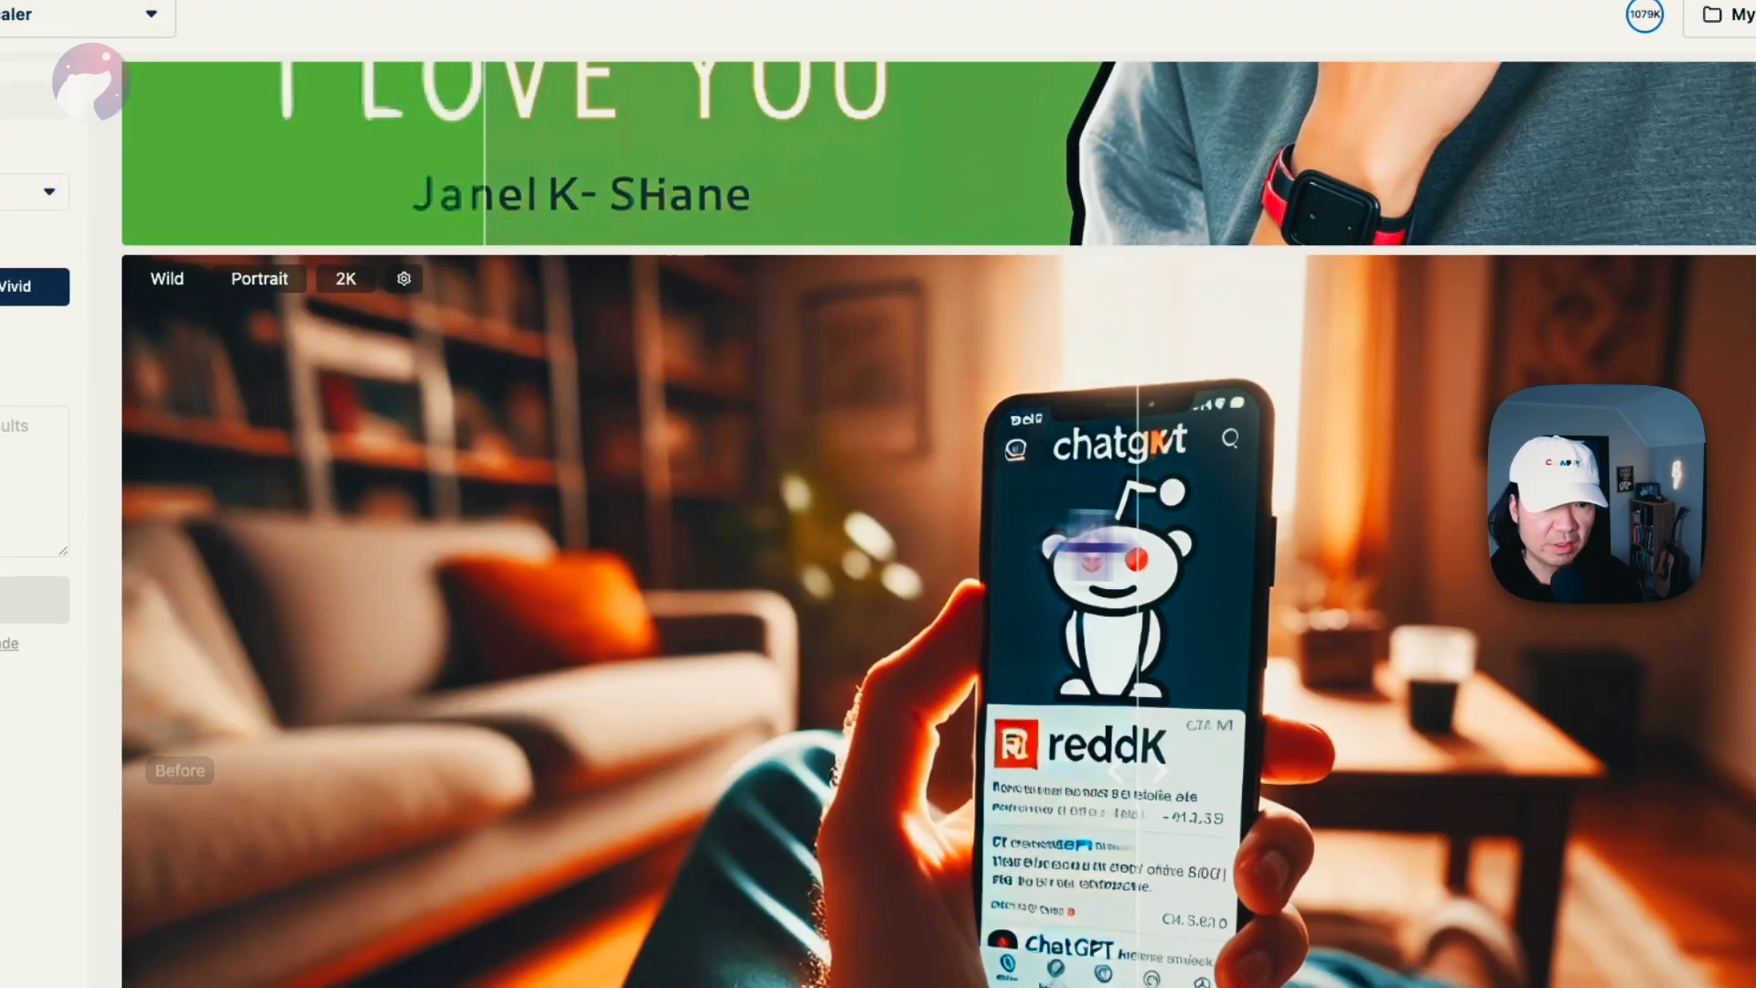
{"action": "left_click_drag", "start_coordinate": [1137, 549], "coordinate": [1670, 567]}
{"action": "scroll", "coordinate": [1386, 569], "scroll_direction": "down", "scroll_amount": 1}
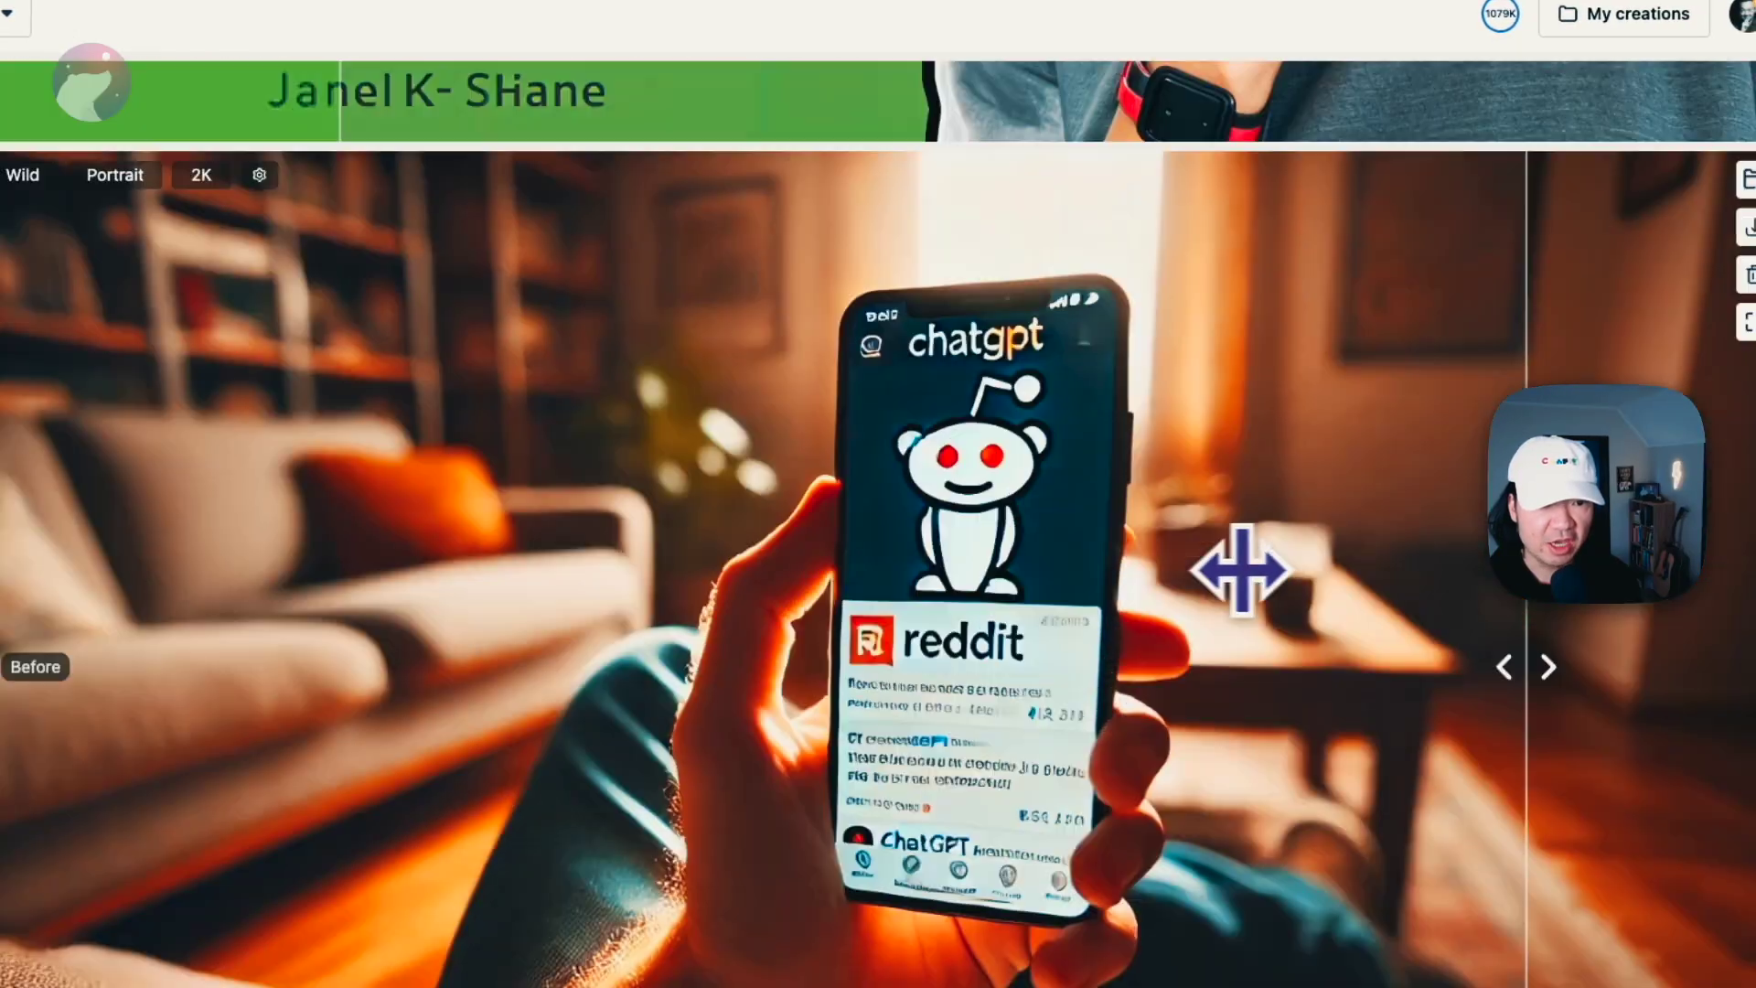
{"action": "scroll", "coordinate": [1242, 569], "scroll_direction": "up", "scroll_amount": 1}
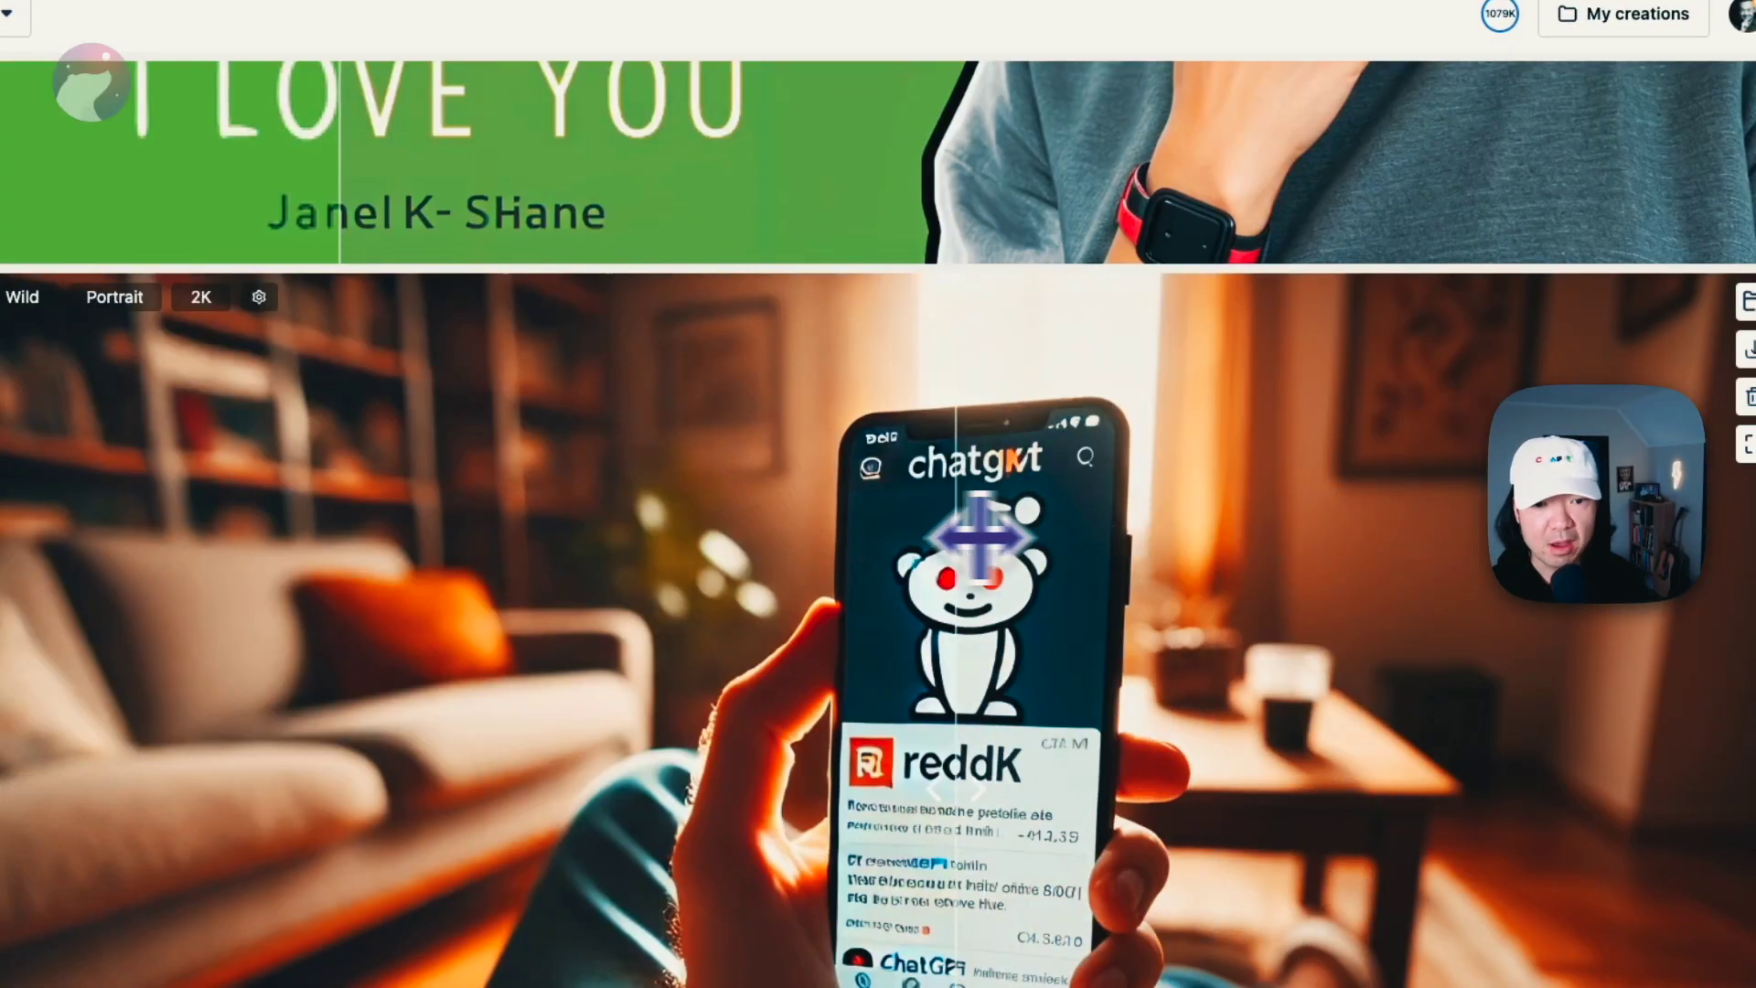
{"action": "scroll", "coordinate": [793, 567], "scroll_direction": "down", "scroll_amount": 10}
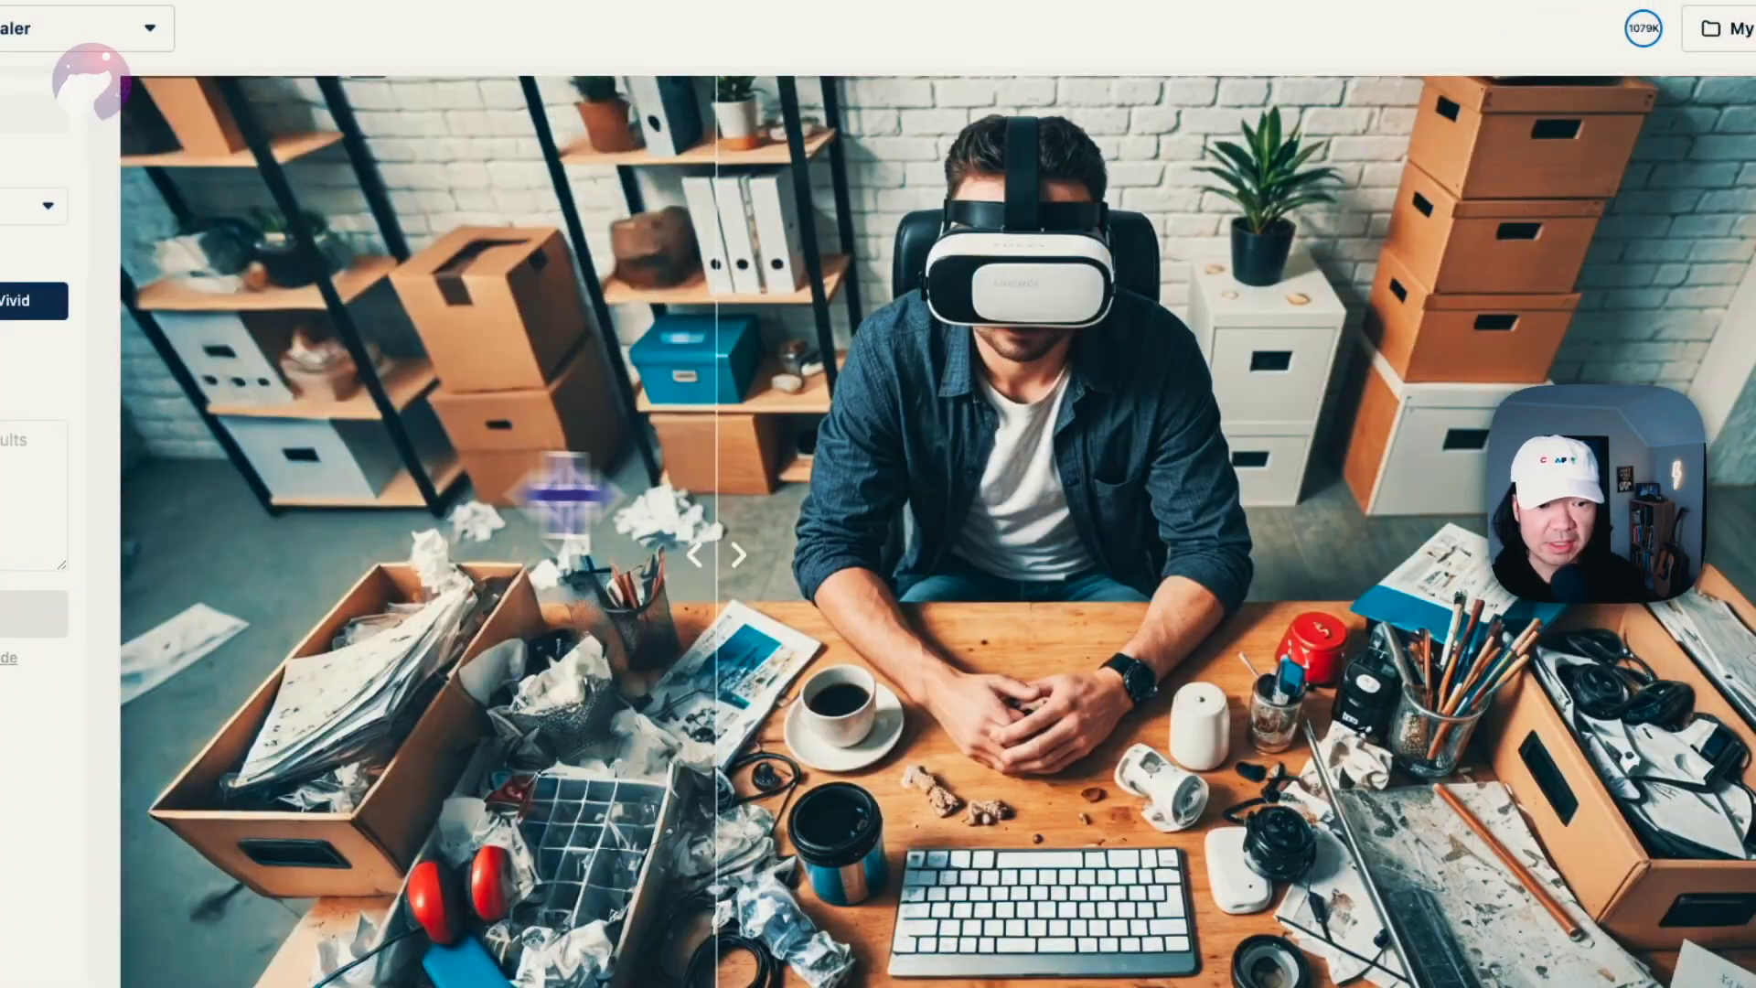
{"action": "left_click_drag", "start_coordinate": [716, 554], "coordinate": [431, 557]}
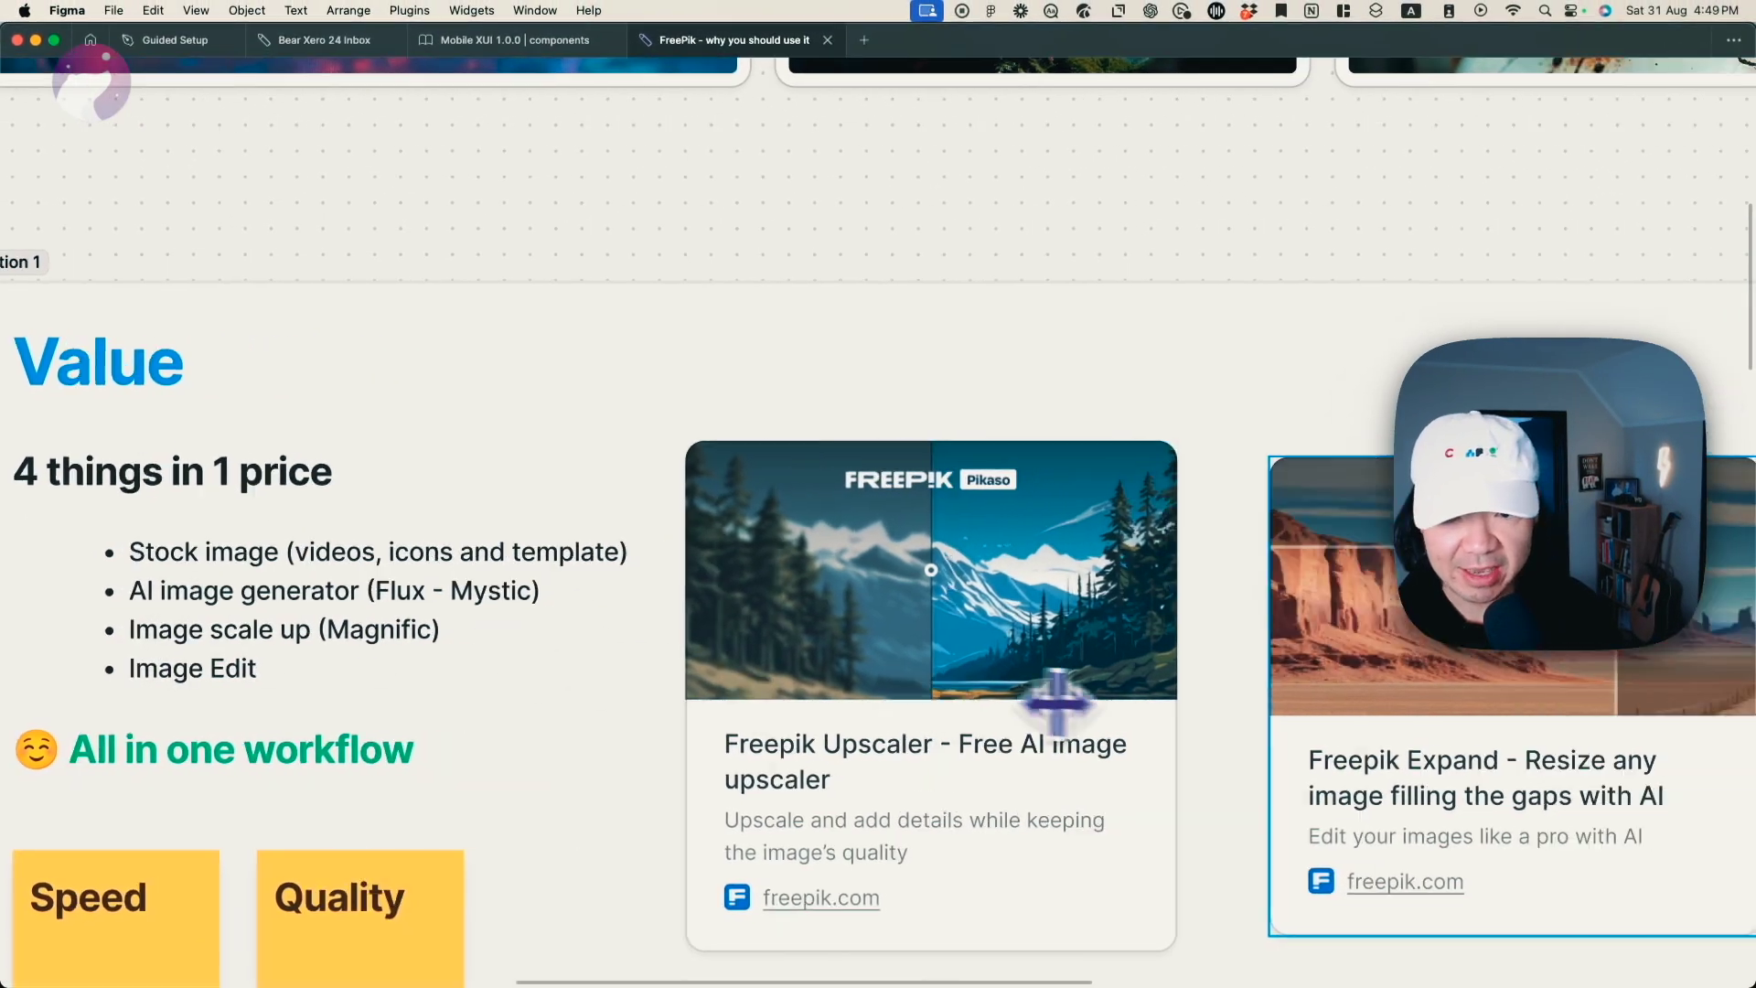
{"action": "scroll", "coordinate": [1057, 700], "scroll_direction": "left", "scroll_amount": 3}
{"action": "scroll", "coordinate": [474, 693], "scroll_direction": "right", "scroll_amount": 15}
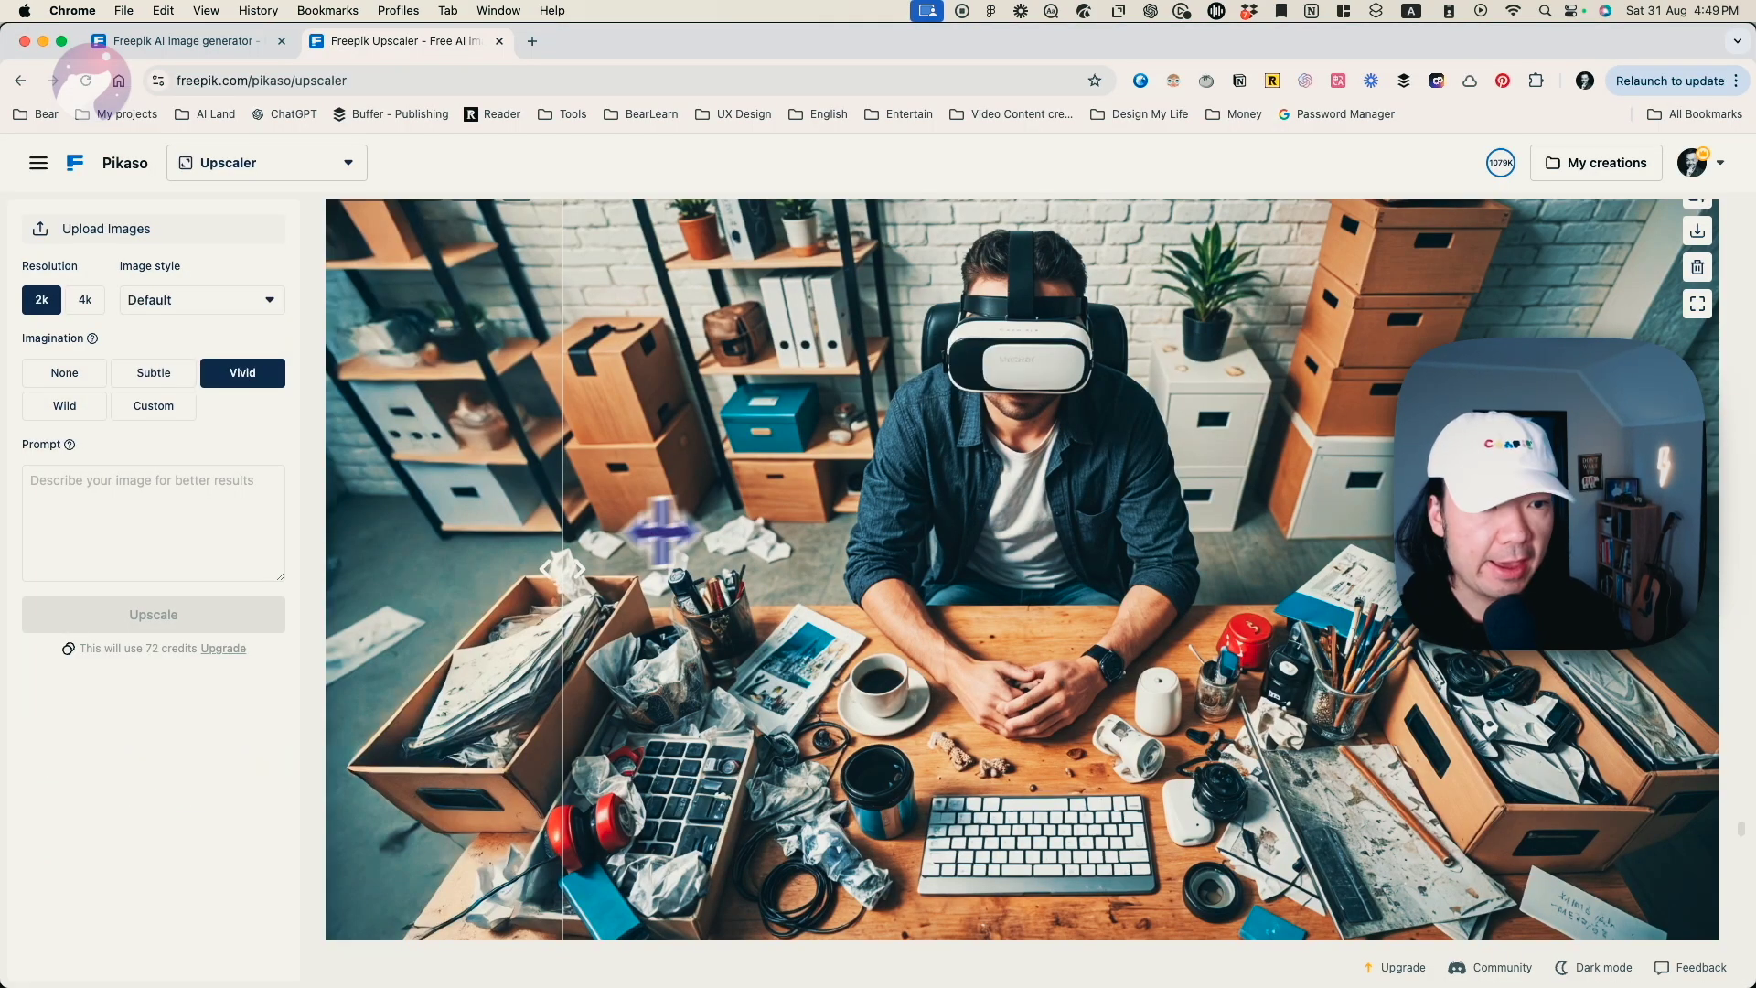
Step: Switch the Pikaso tool to Retouch, then open the Freepik Sketch page from the board's card
{"action": "scroll", "coordinate": [1022, 569], "scroll_direction": "up", "scroll_amount": 15}
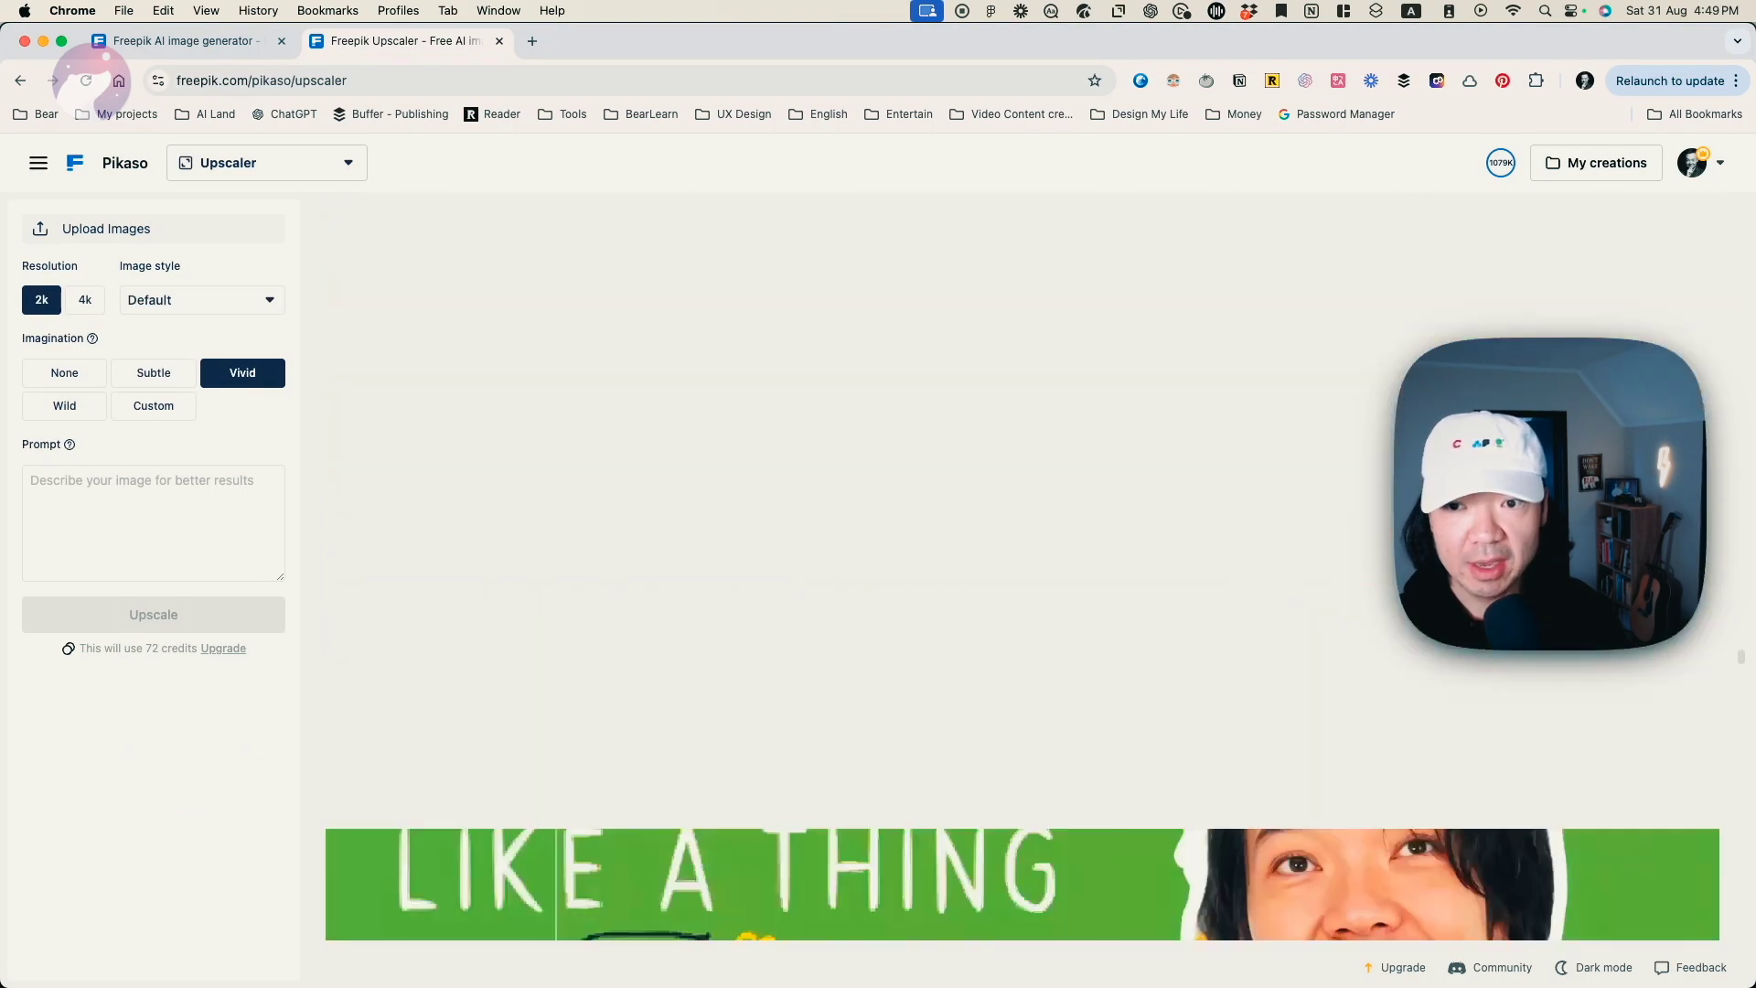
{"action": "scroll", "coordinate": [1289, 494], "scroll_direction": "up", "scroll_amount": 3}
{"action": "scroll", "coordinate": [1290, 494], "scroll_direction": "down", "scroll_amount": 5}
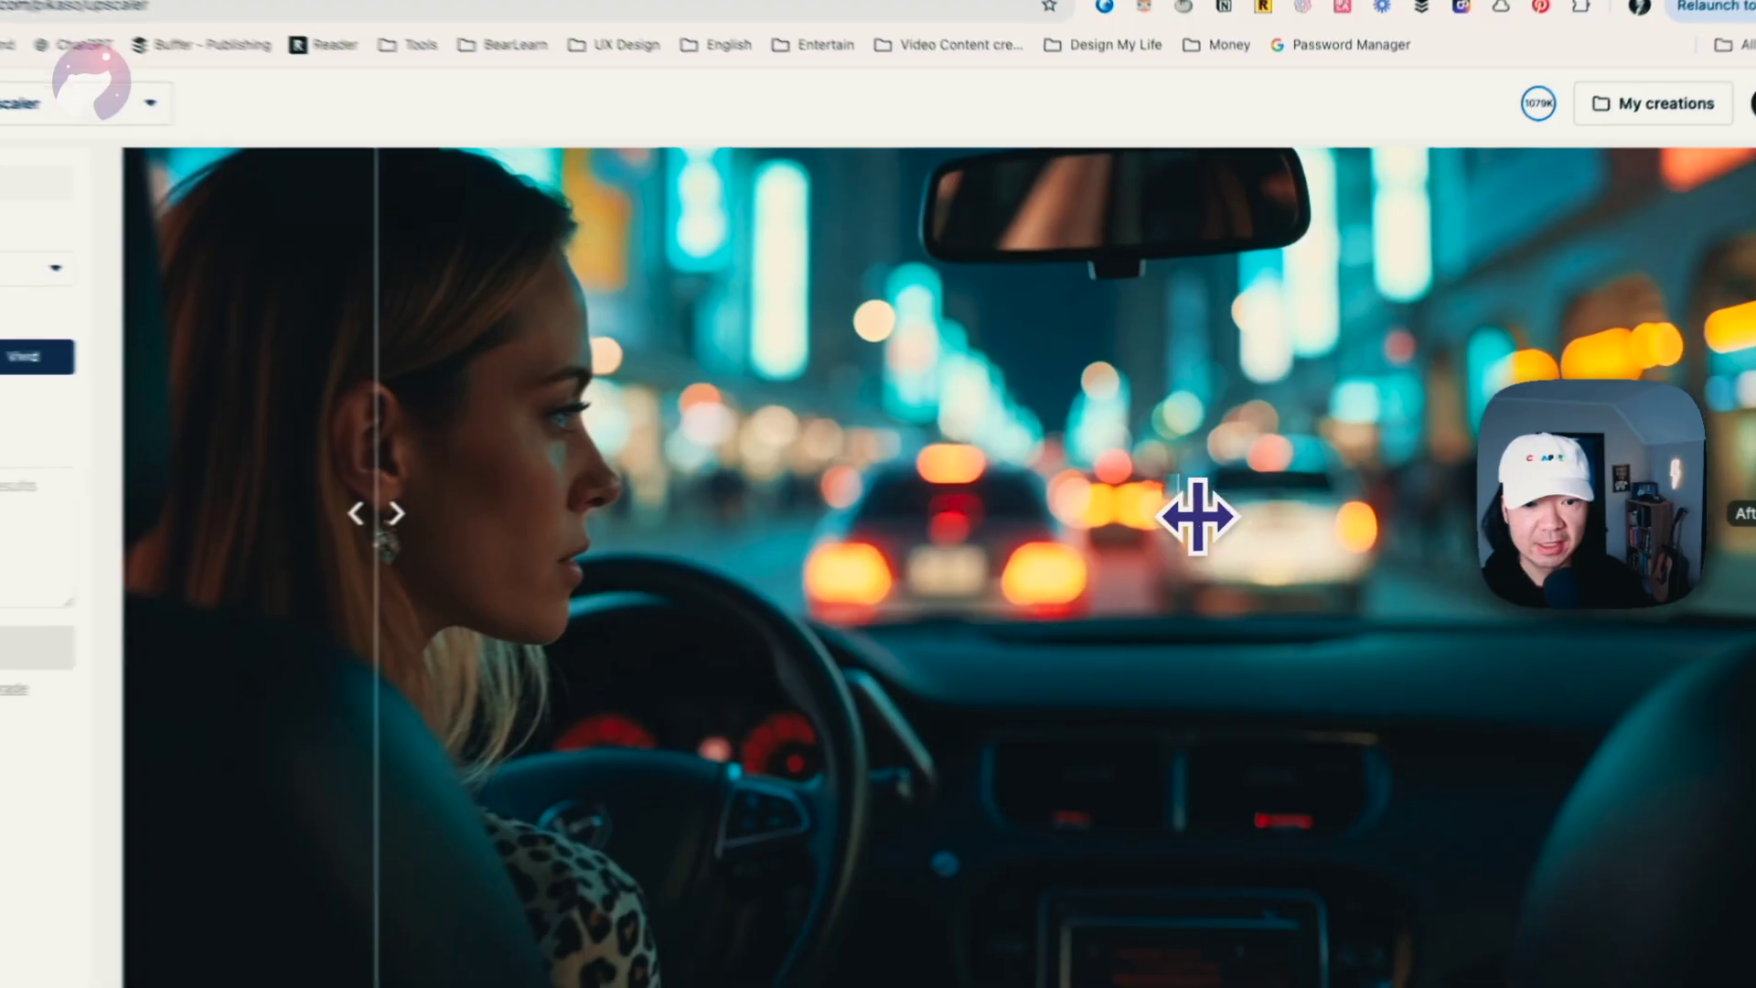
{"action": "scroll", "coordinate": [1372, 454], "scroll_direction": "up", "scroll_amount": 5}
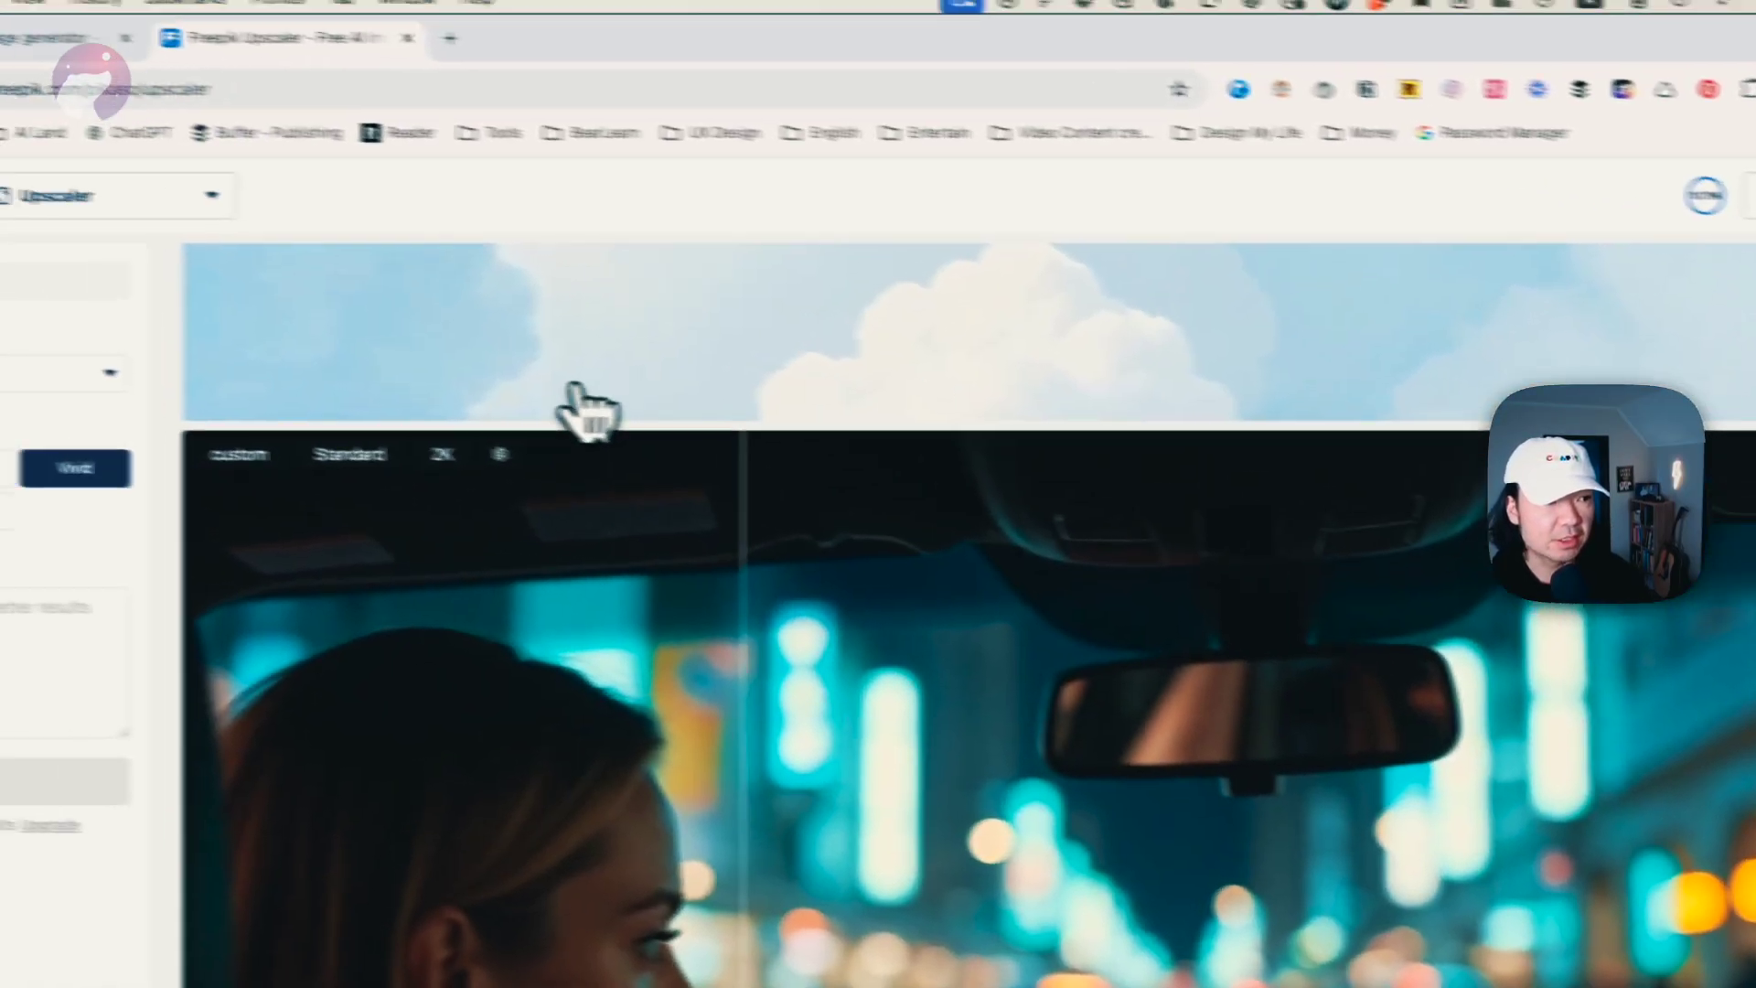
{"action": "left_click", "coordinate": [124, 197]}
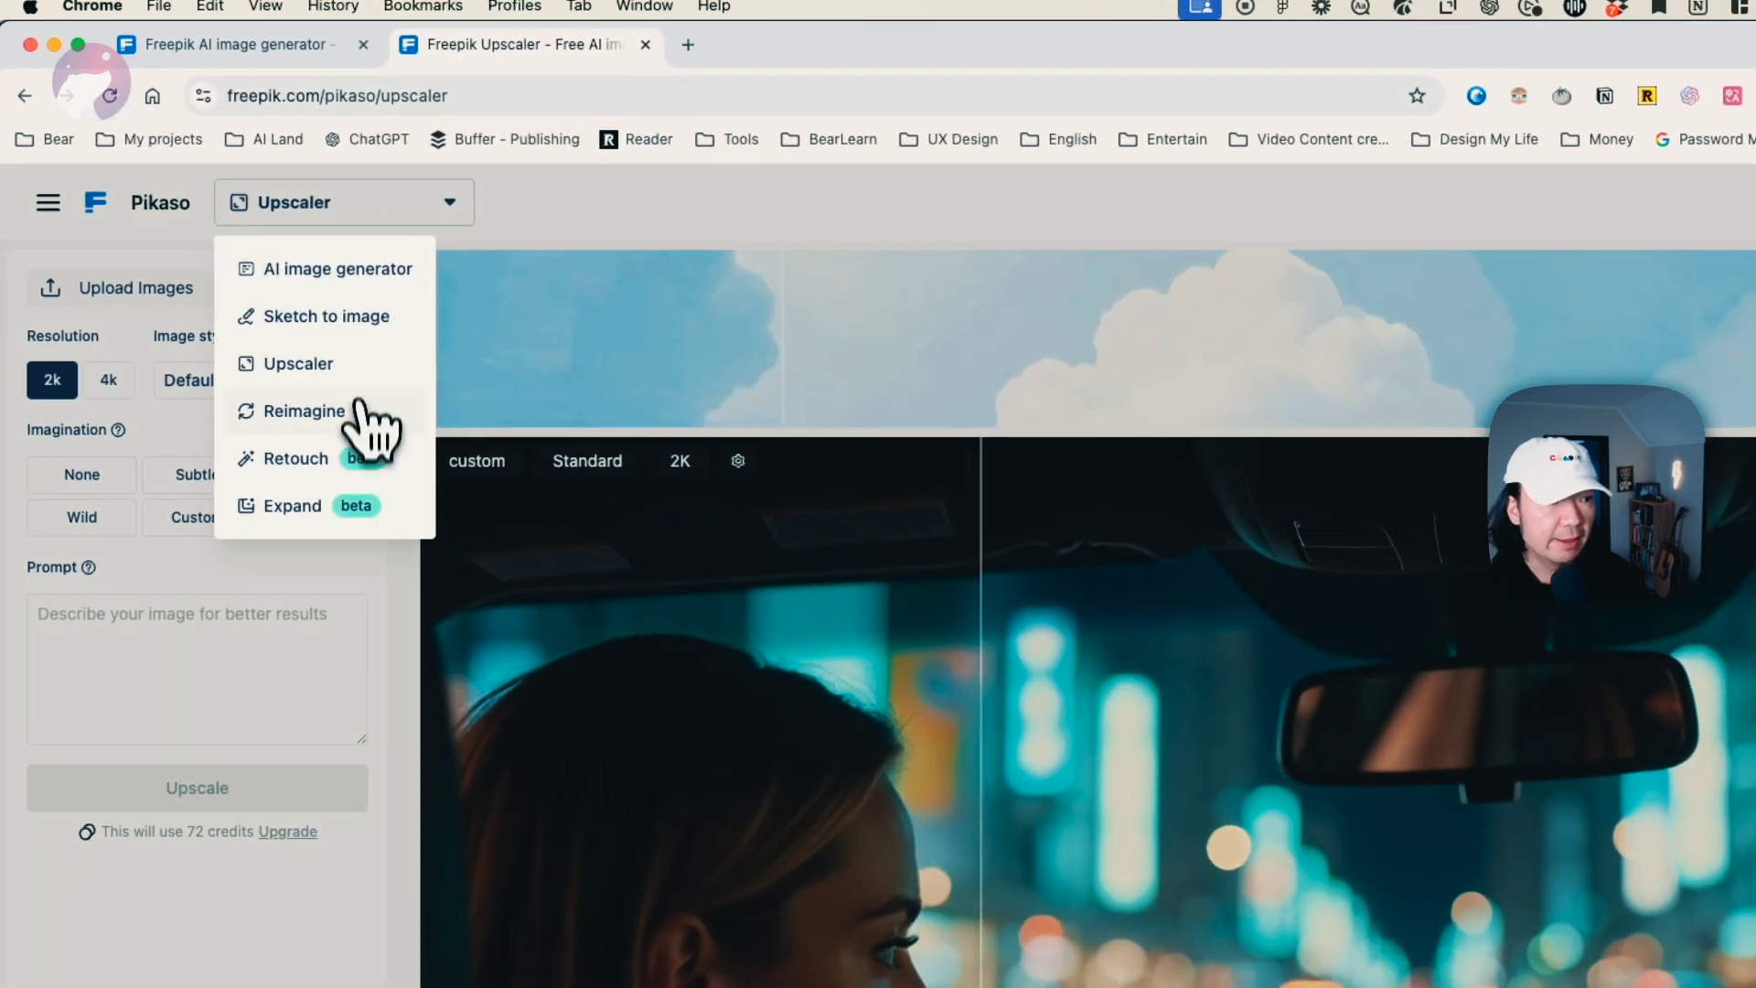
{"action": "left_click", "coordinate": [291, 457]}
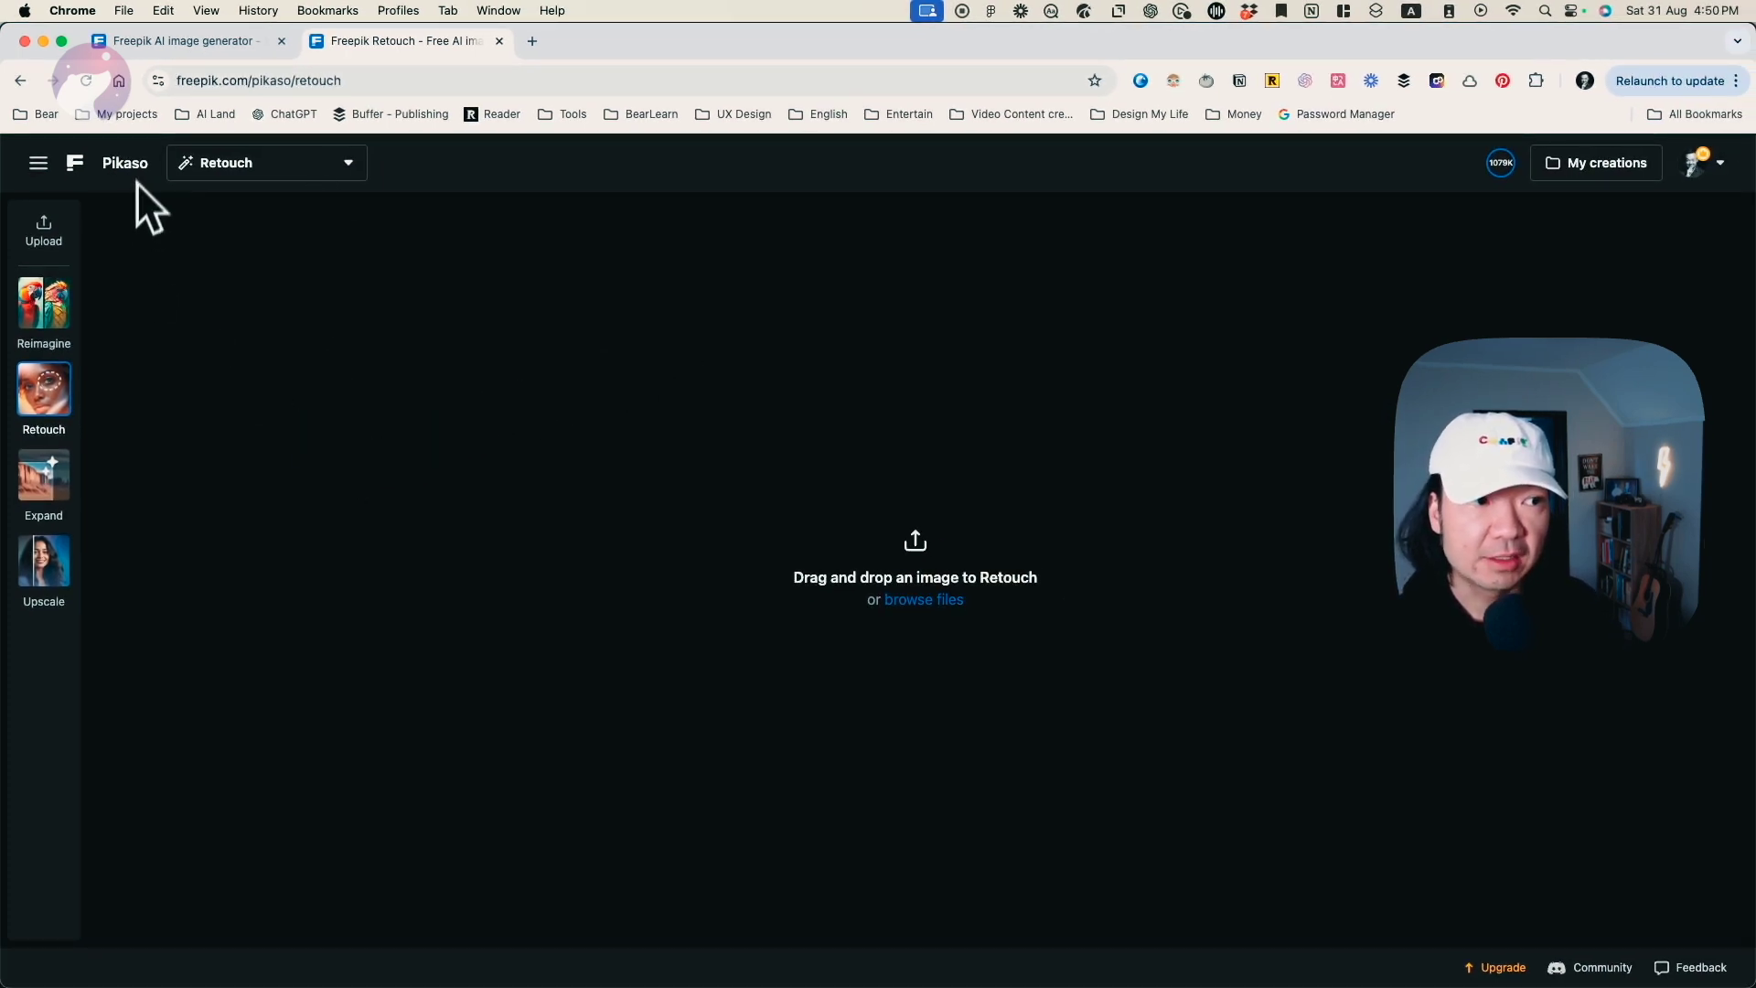
{"action": "left_click", "coordinate": [37, 162]}
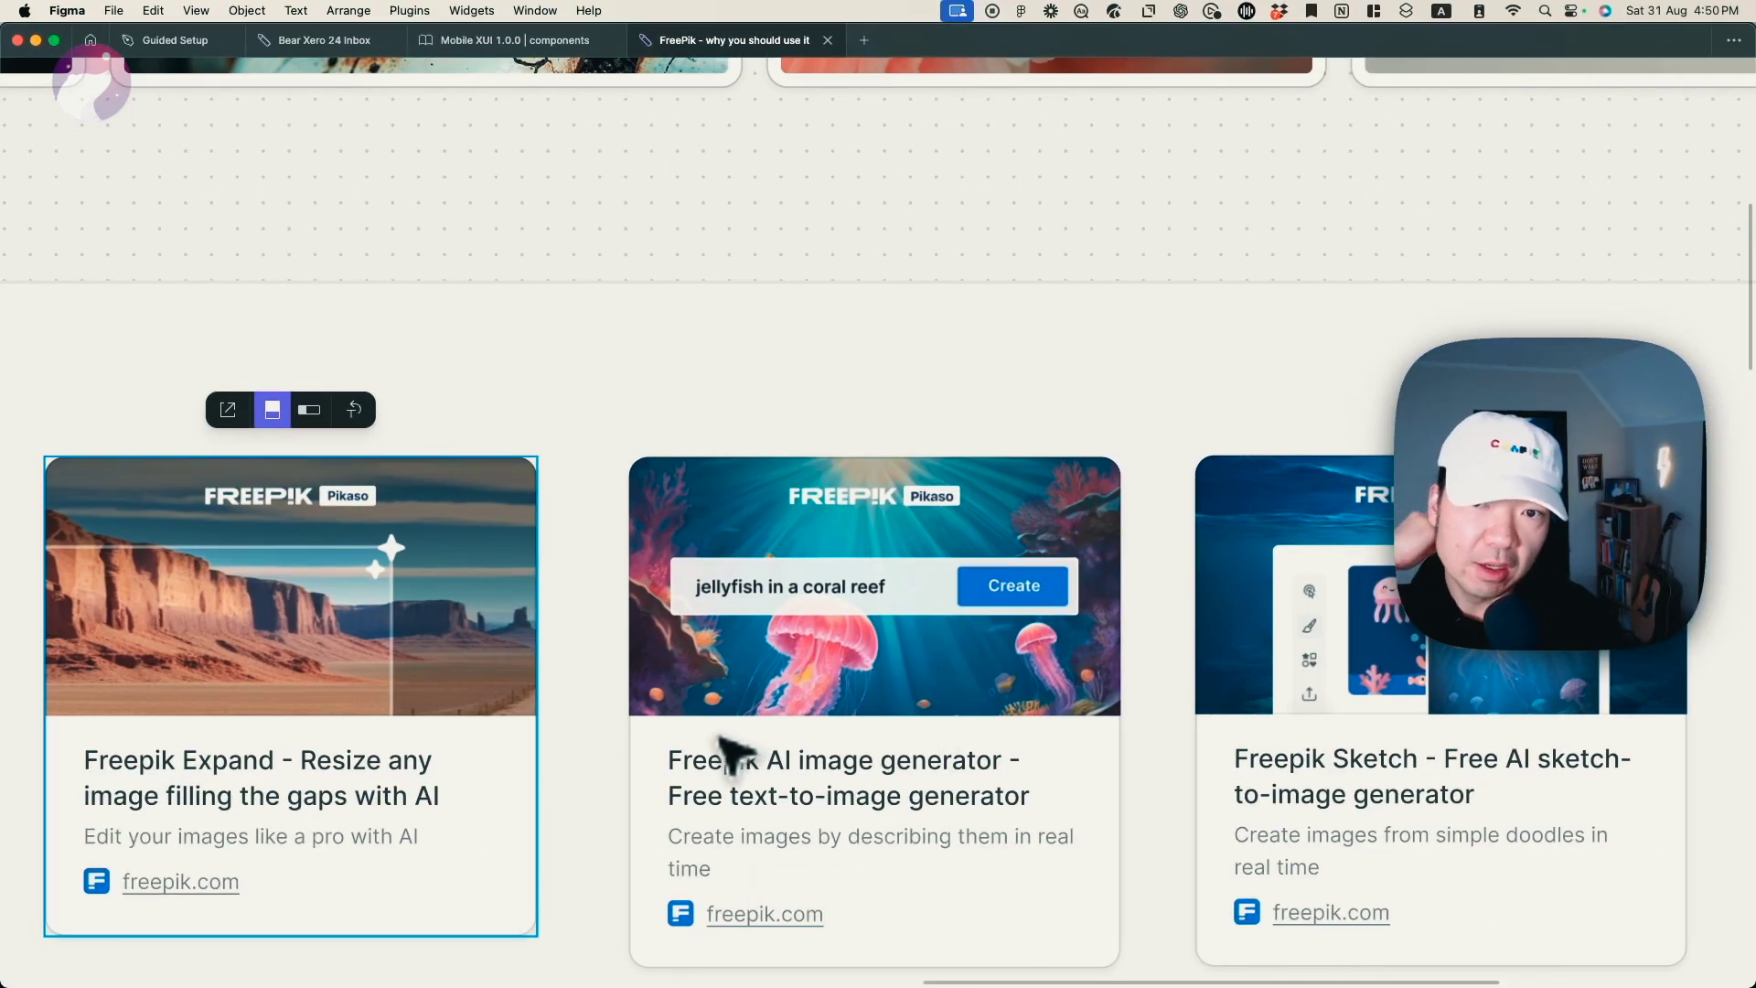
{"action": "left_click", "coordinate": [1388, 797]}
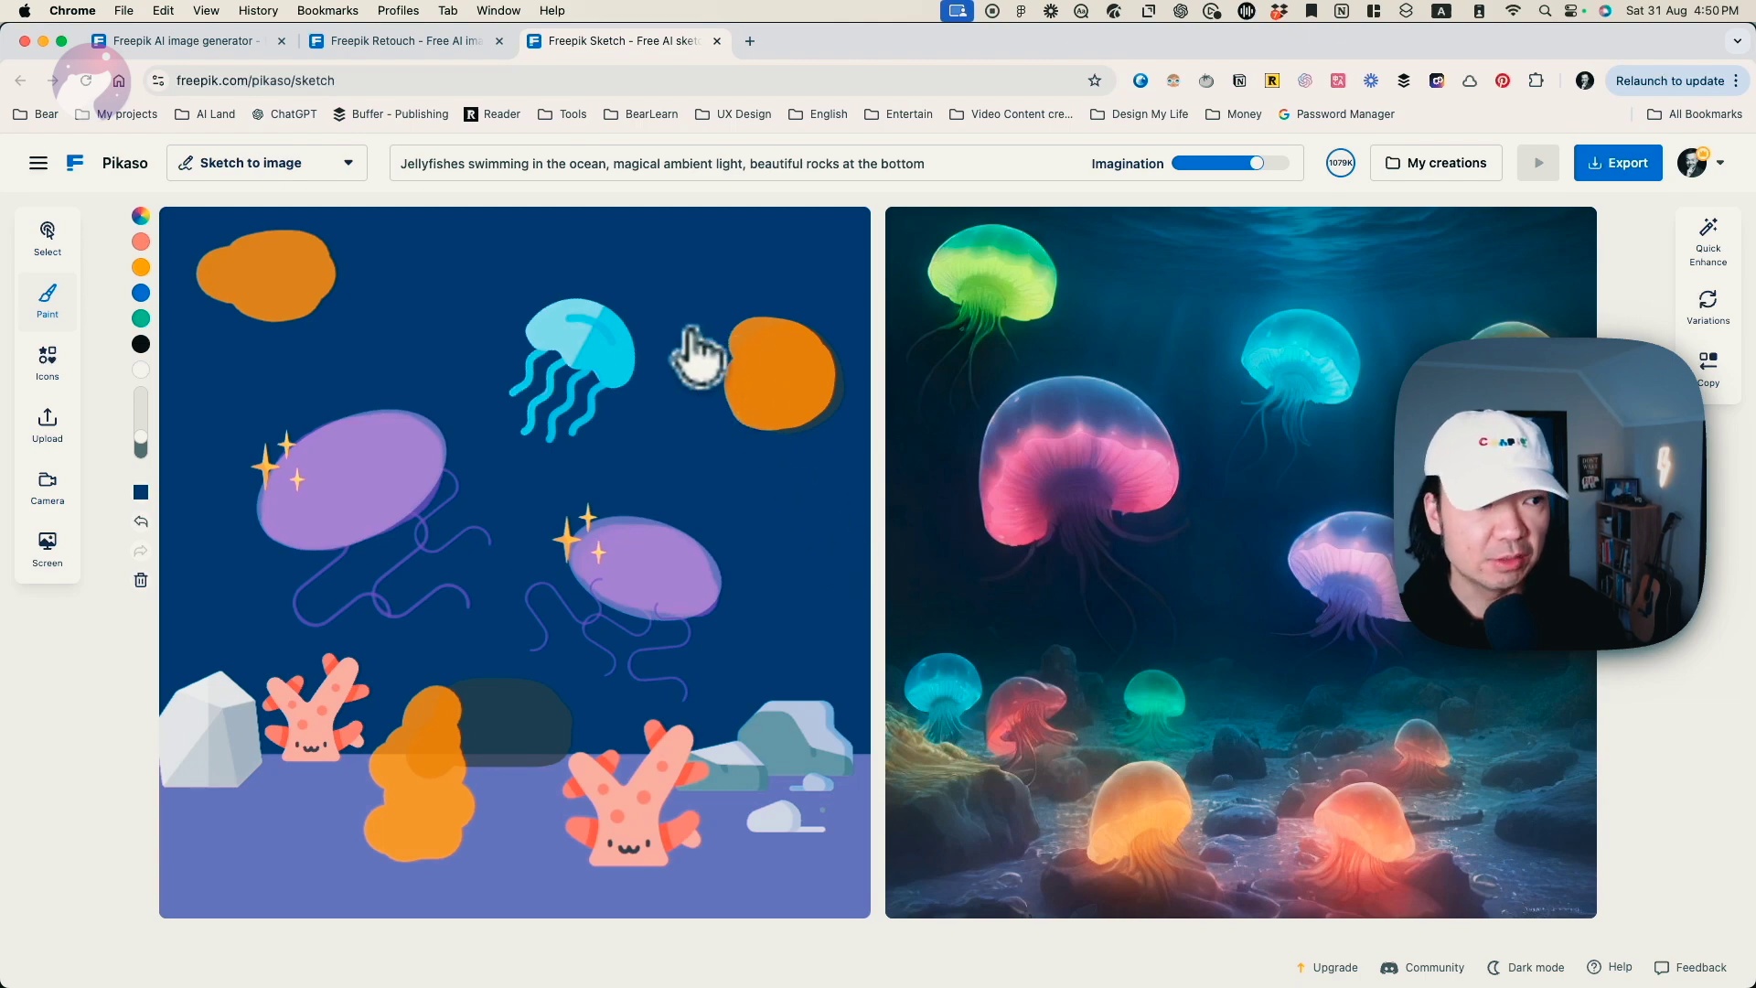
Step: Paint orange blobs across the jellyfish sketch, including one beside the lower purple jellyfish
{"action": "left_click_drag", "start_coordinate": [764, 291], "coordinate": [709, 446]}
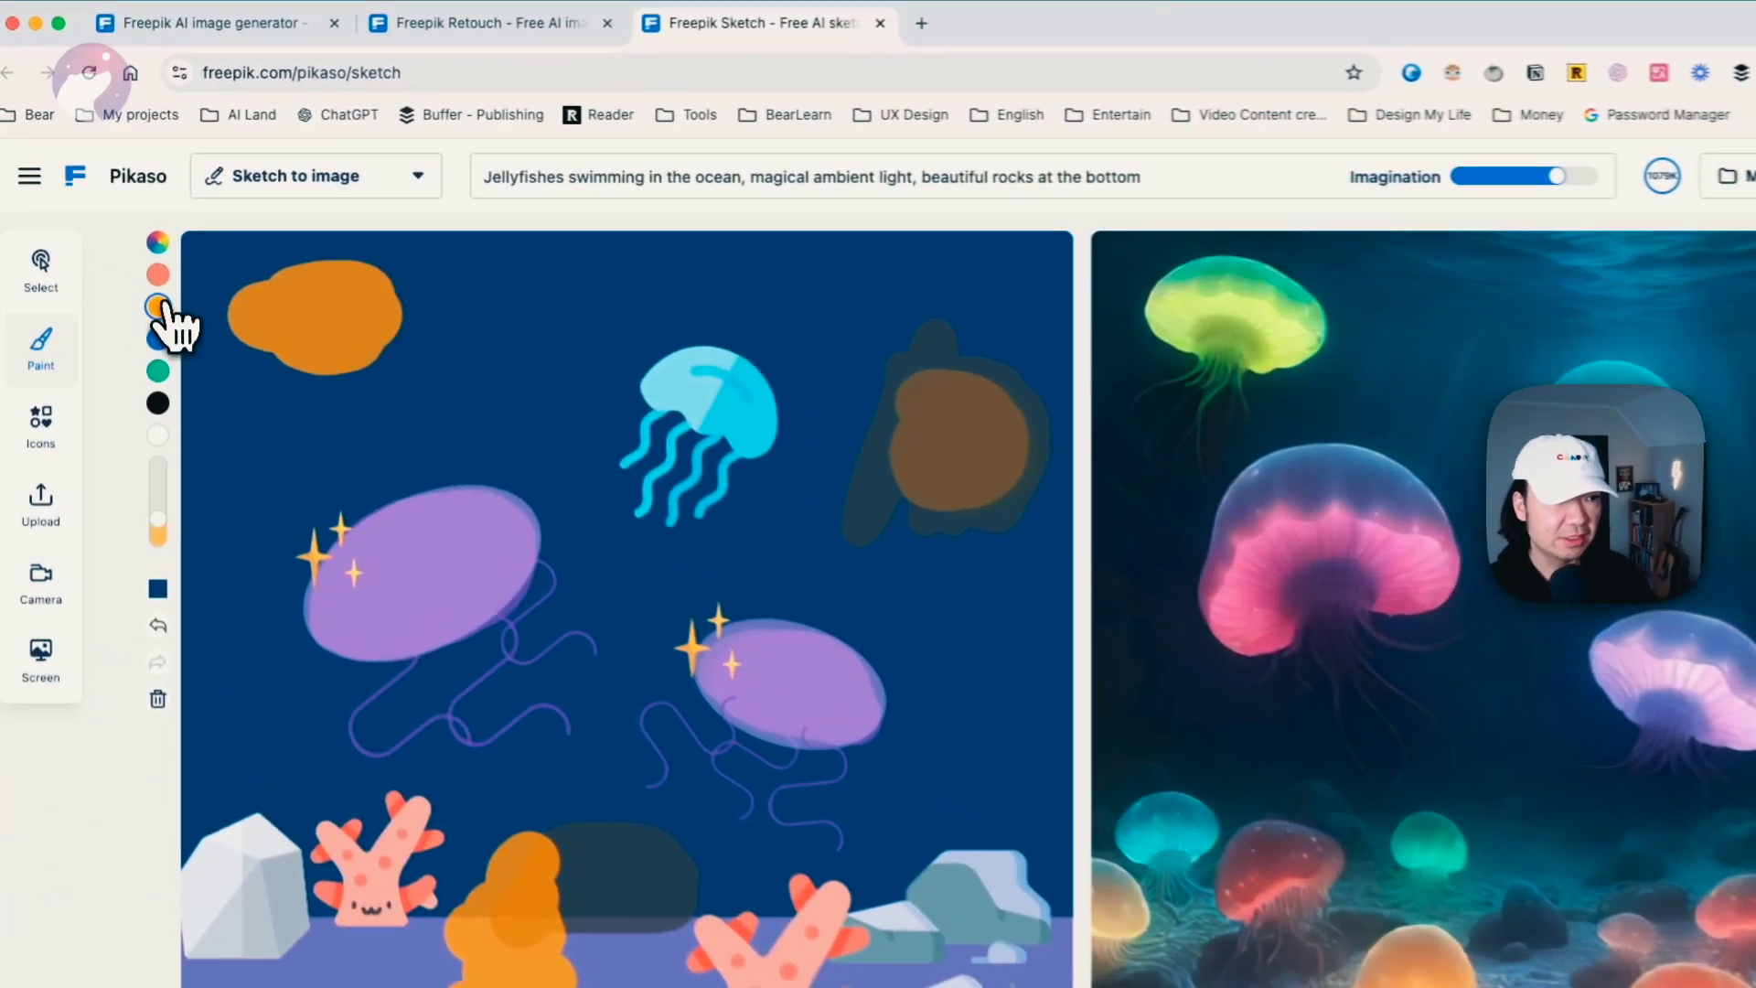
{"action": "left_click", "coordinate": [141, 267]}
{"action": "left_click_drag", "start_coordinate": [448, 249], "coordinate": [486, 271]}
{"action": "left_click_drag", "start_coordinate": [558, 275], "coordinate": [595, 302]}
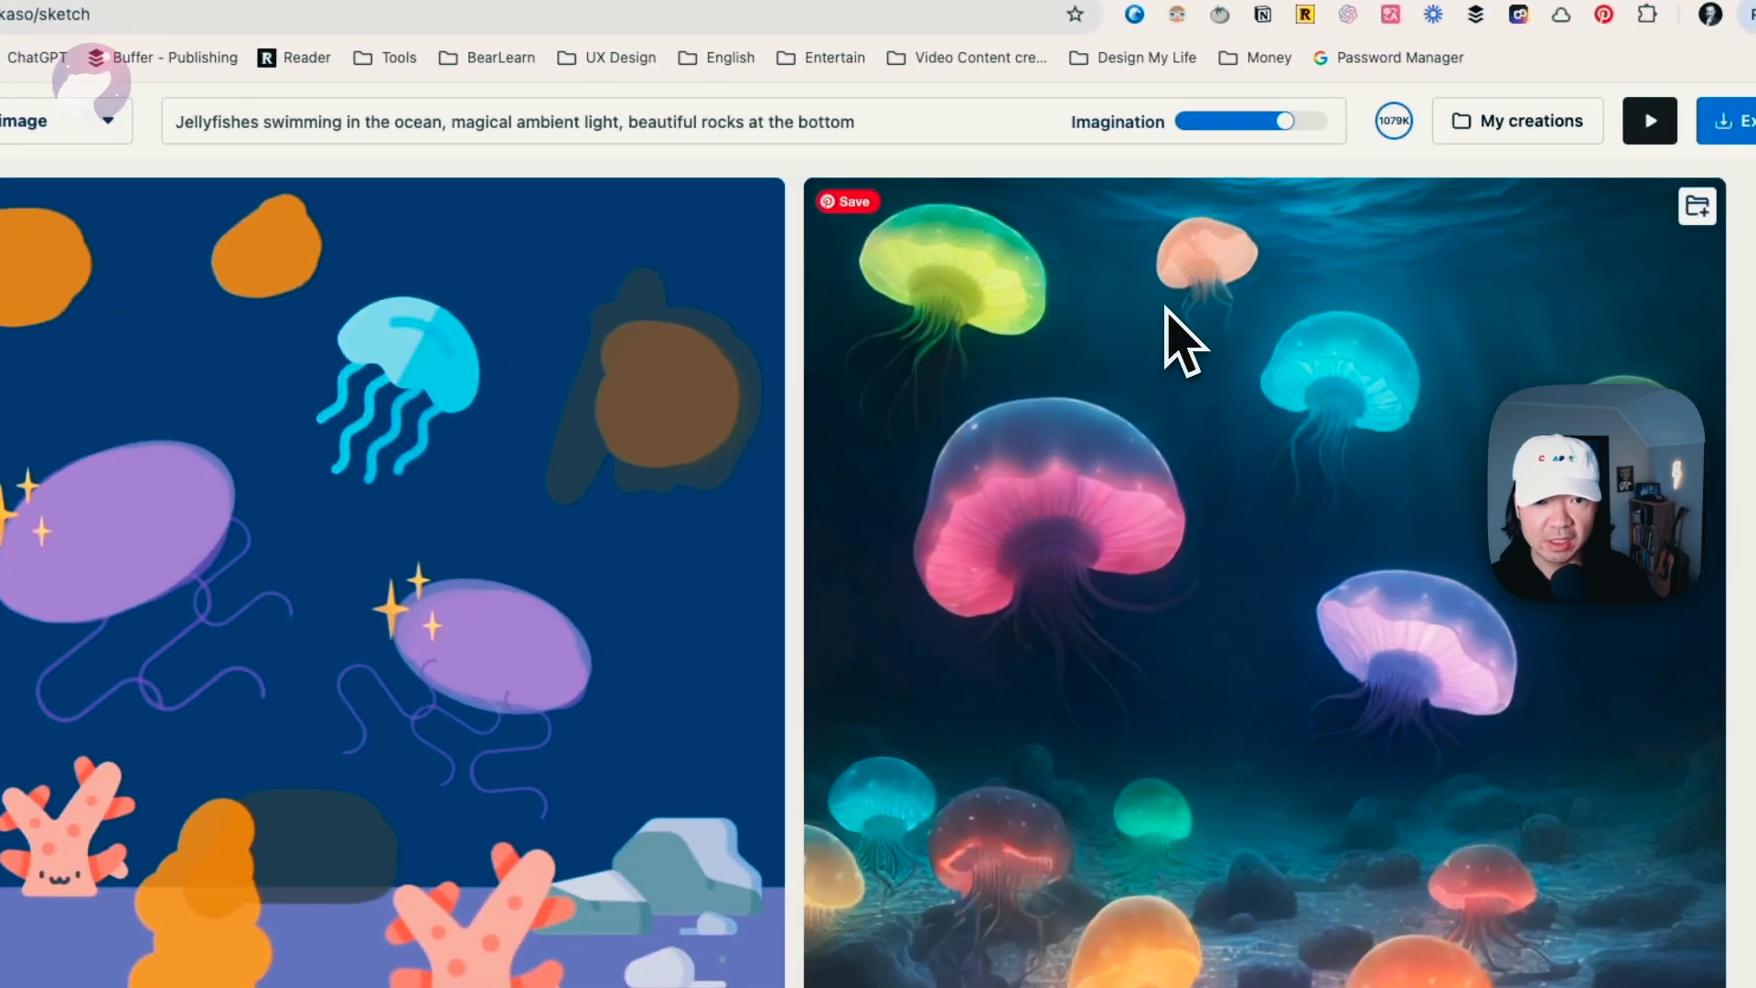
{"action": "mouse_move", "coordinate": [609, 373]}
{"action": "left_mouse_down"}
{"action": "mouse_move", "coordinate": [628, 432]}
{"action": "mouse_move", "coordinate": [667, 393]}
{"action": "mouse_move", "coordinate": [677, 407]}
{"action": "left_mouse_up"}
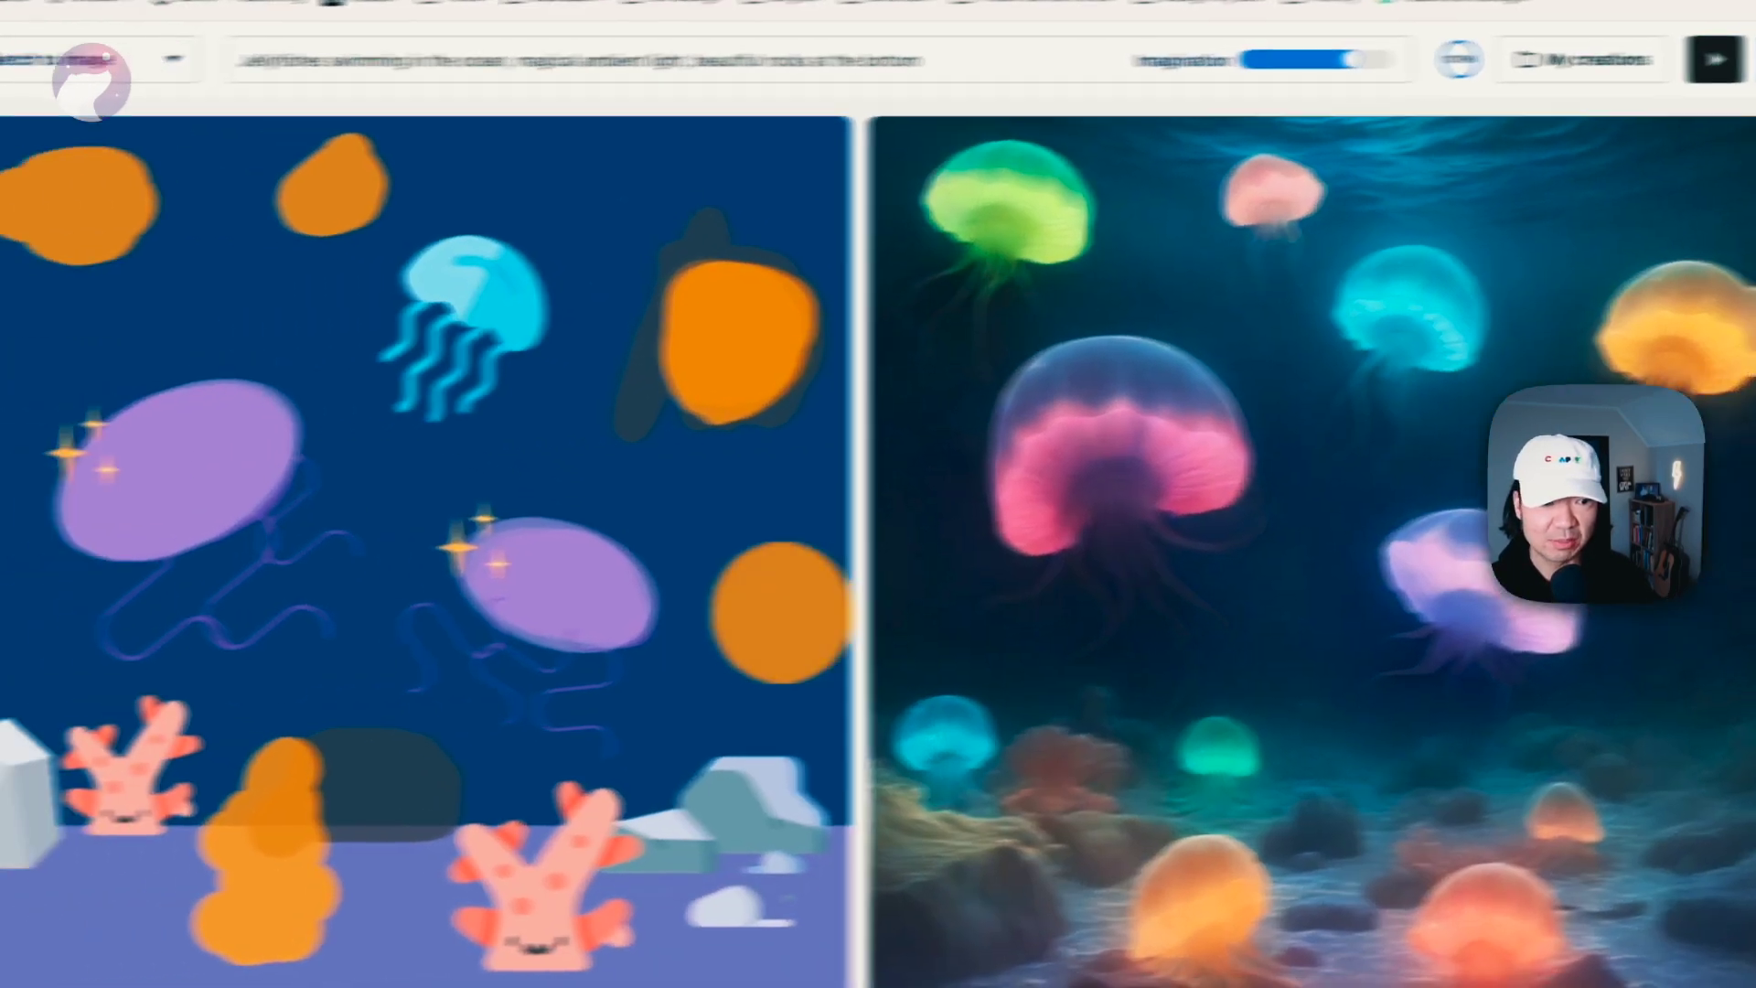
{"action": "left_click_drag", "start_coordinate": [732, 614], "coordinate": [660, 632]}
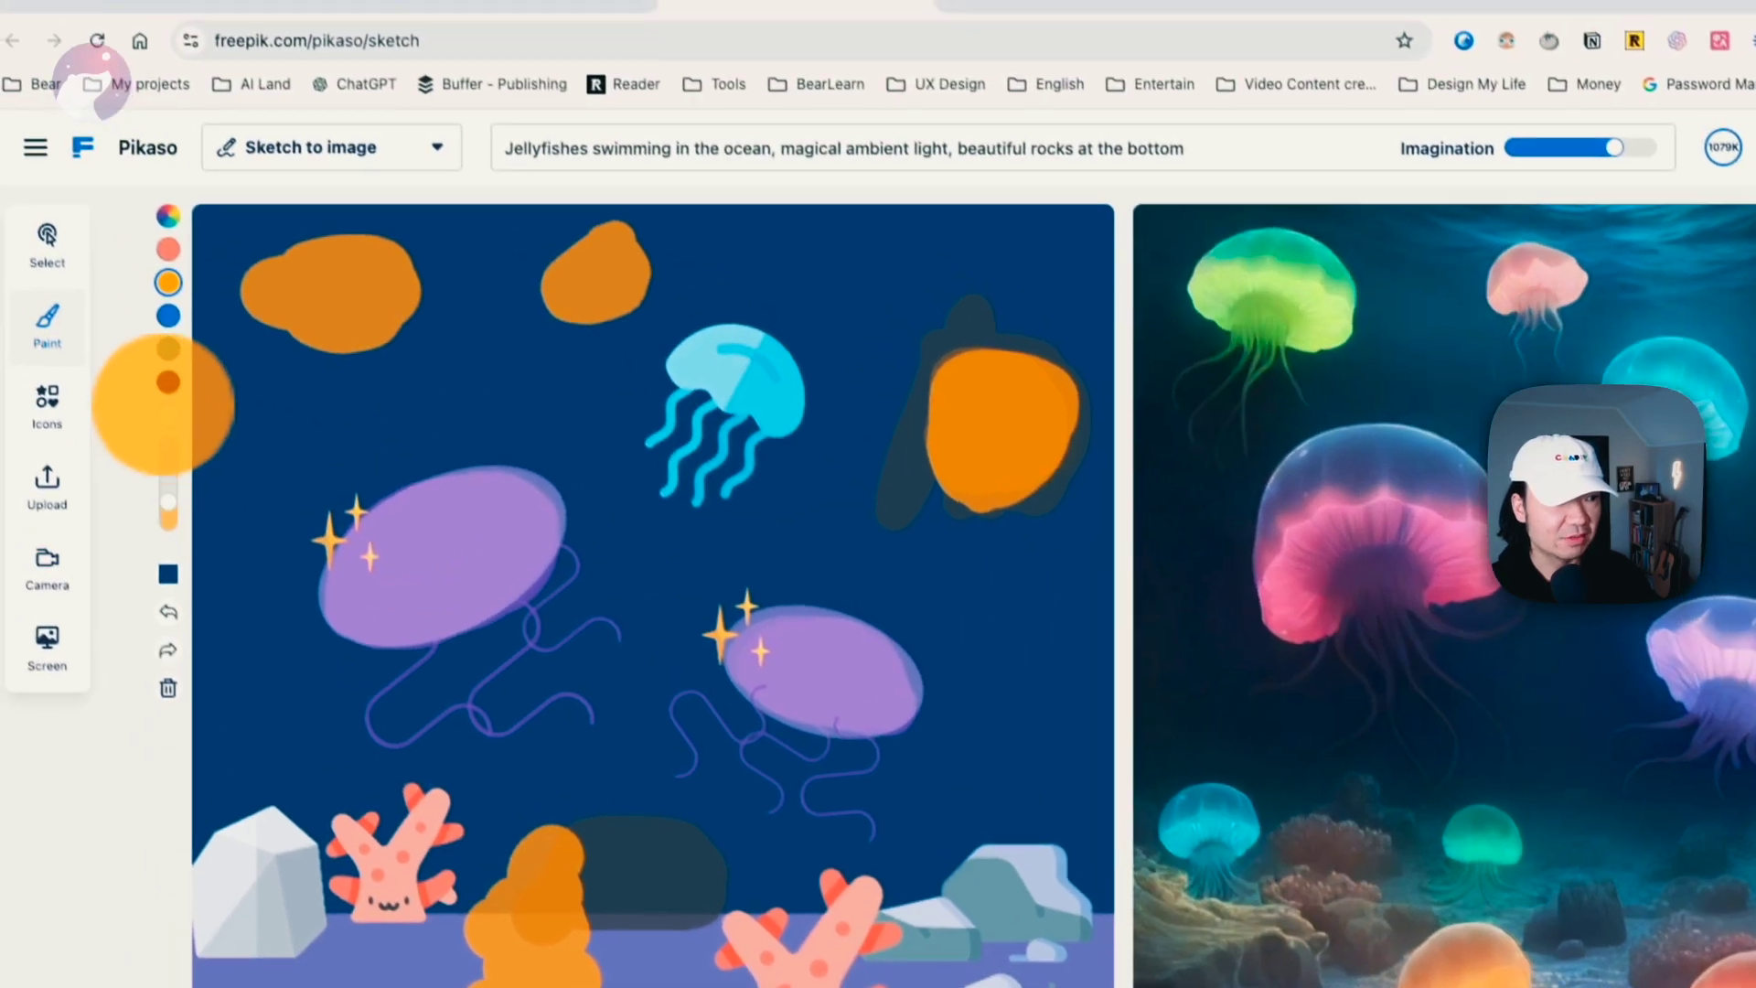
Step: Add light grey clouds at the top and bottom, then upscale the generated image in 3D style
{"action": "left_click", "coordinate": [108, 317]}
{"action": "left_click_drag", "start_coordinate": [732, 146], "coordinate": [878, 160]}
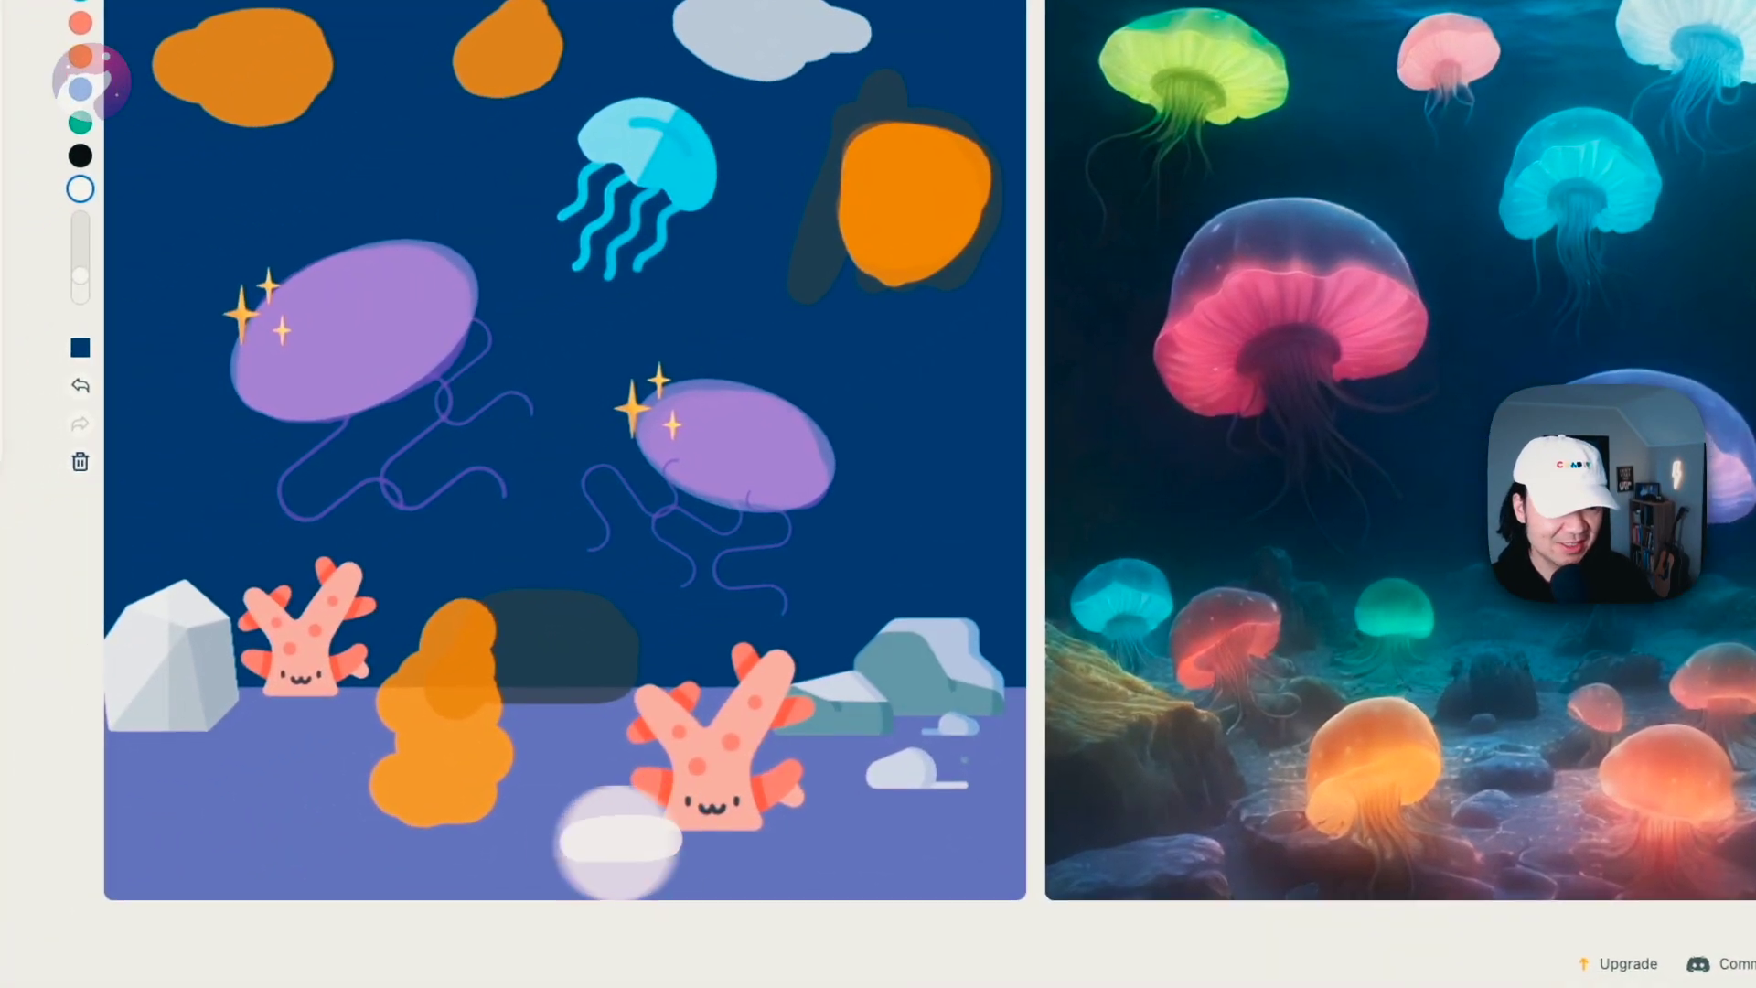
{"action": "left_click_drag", "start_coordinate": [619, 842], "coordinate": [274, 777]}
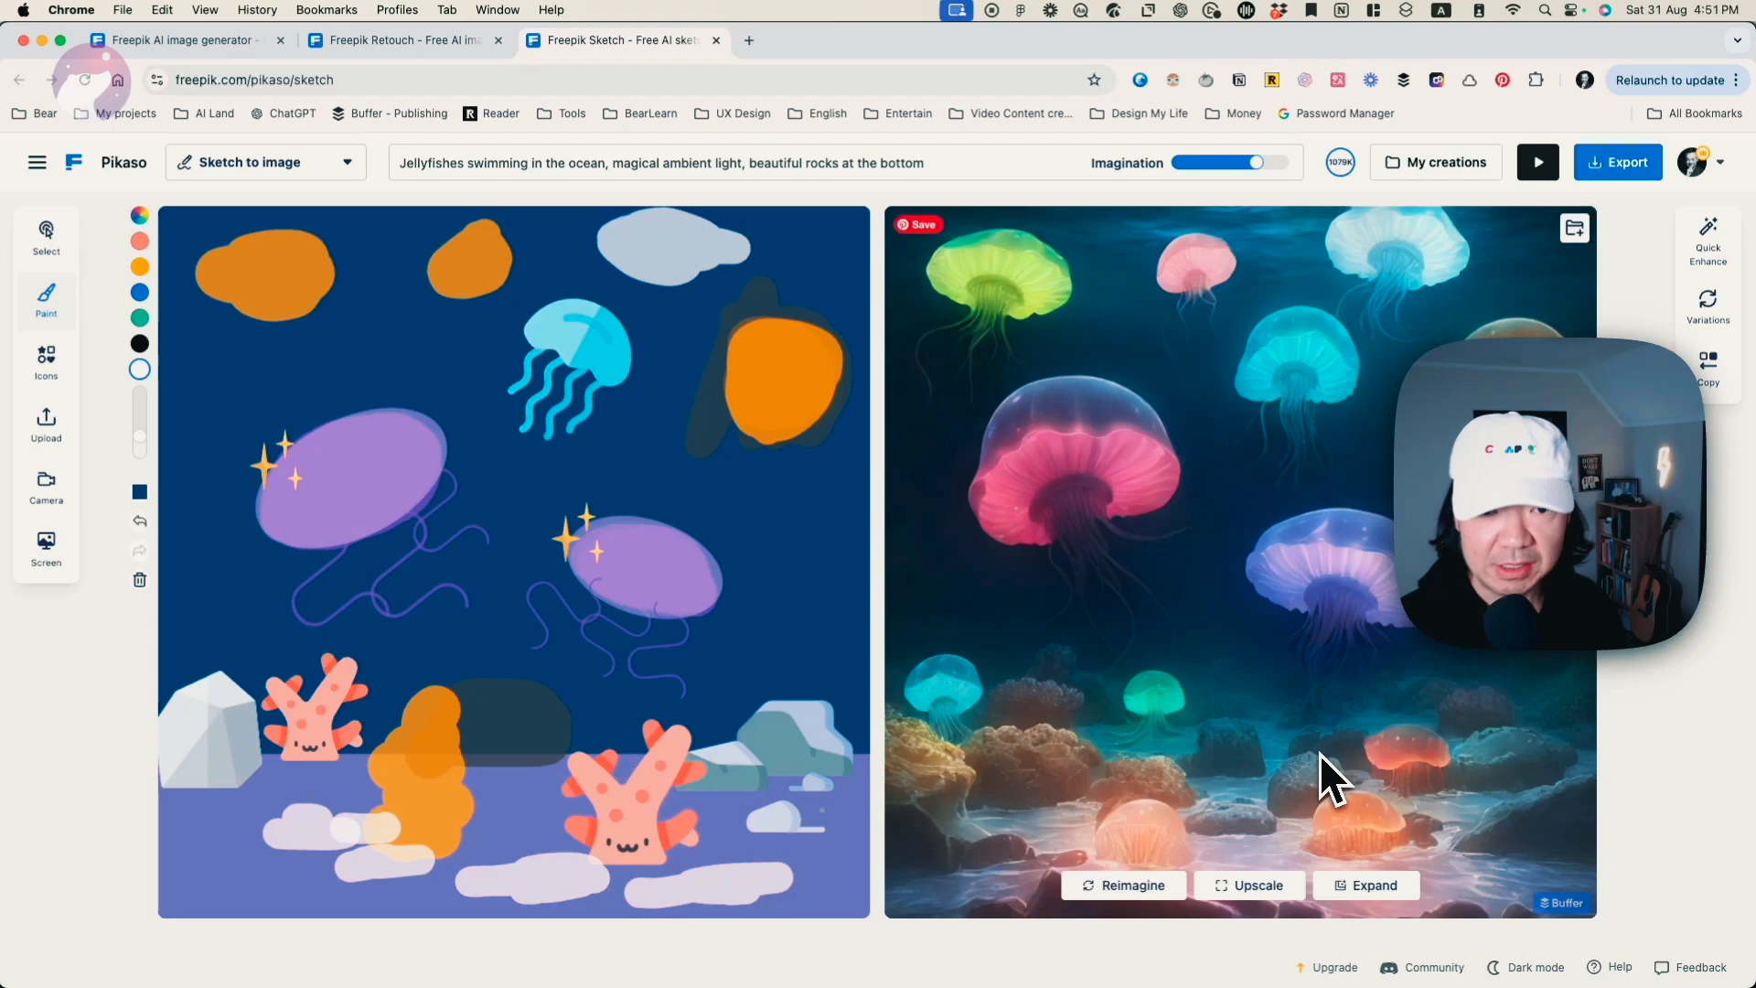
{"action": "left_click", "coordinate": [1250, 885]}
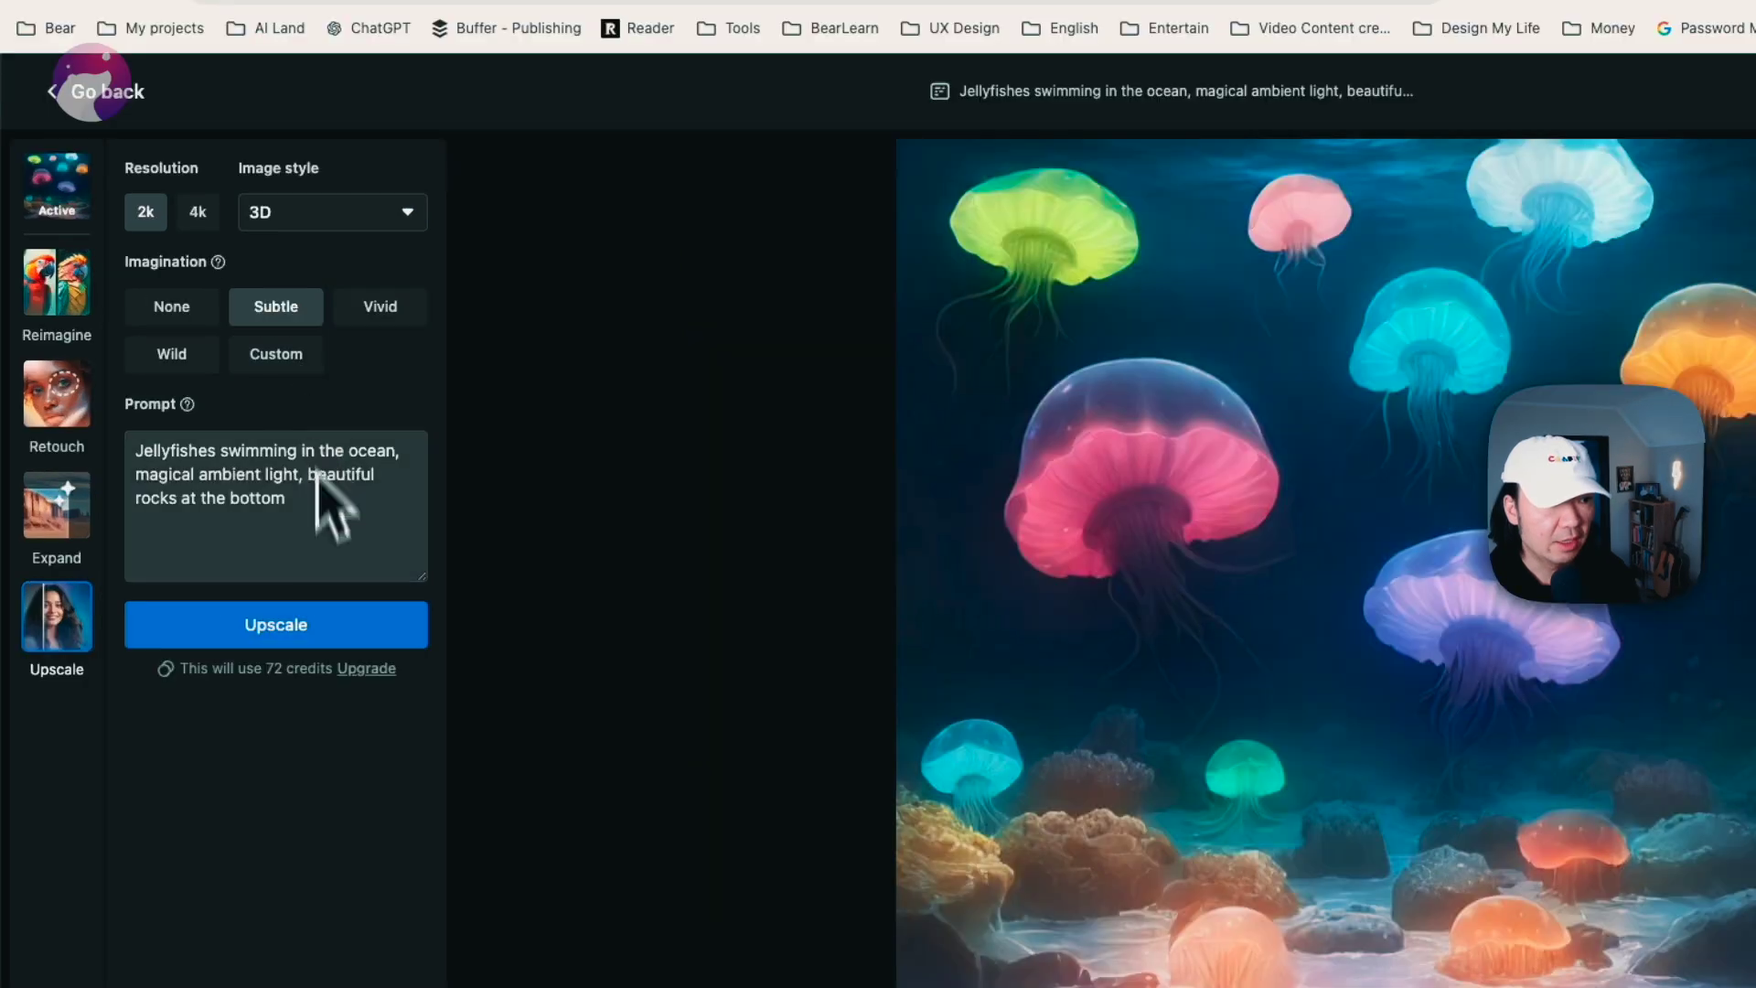
{"action": "left_click", "coordinate": [229, 574]}
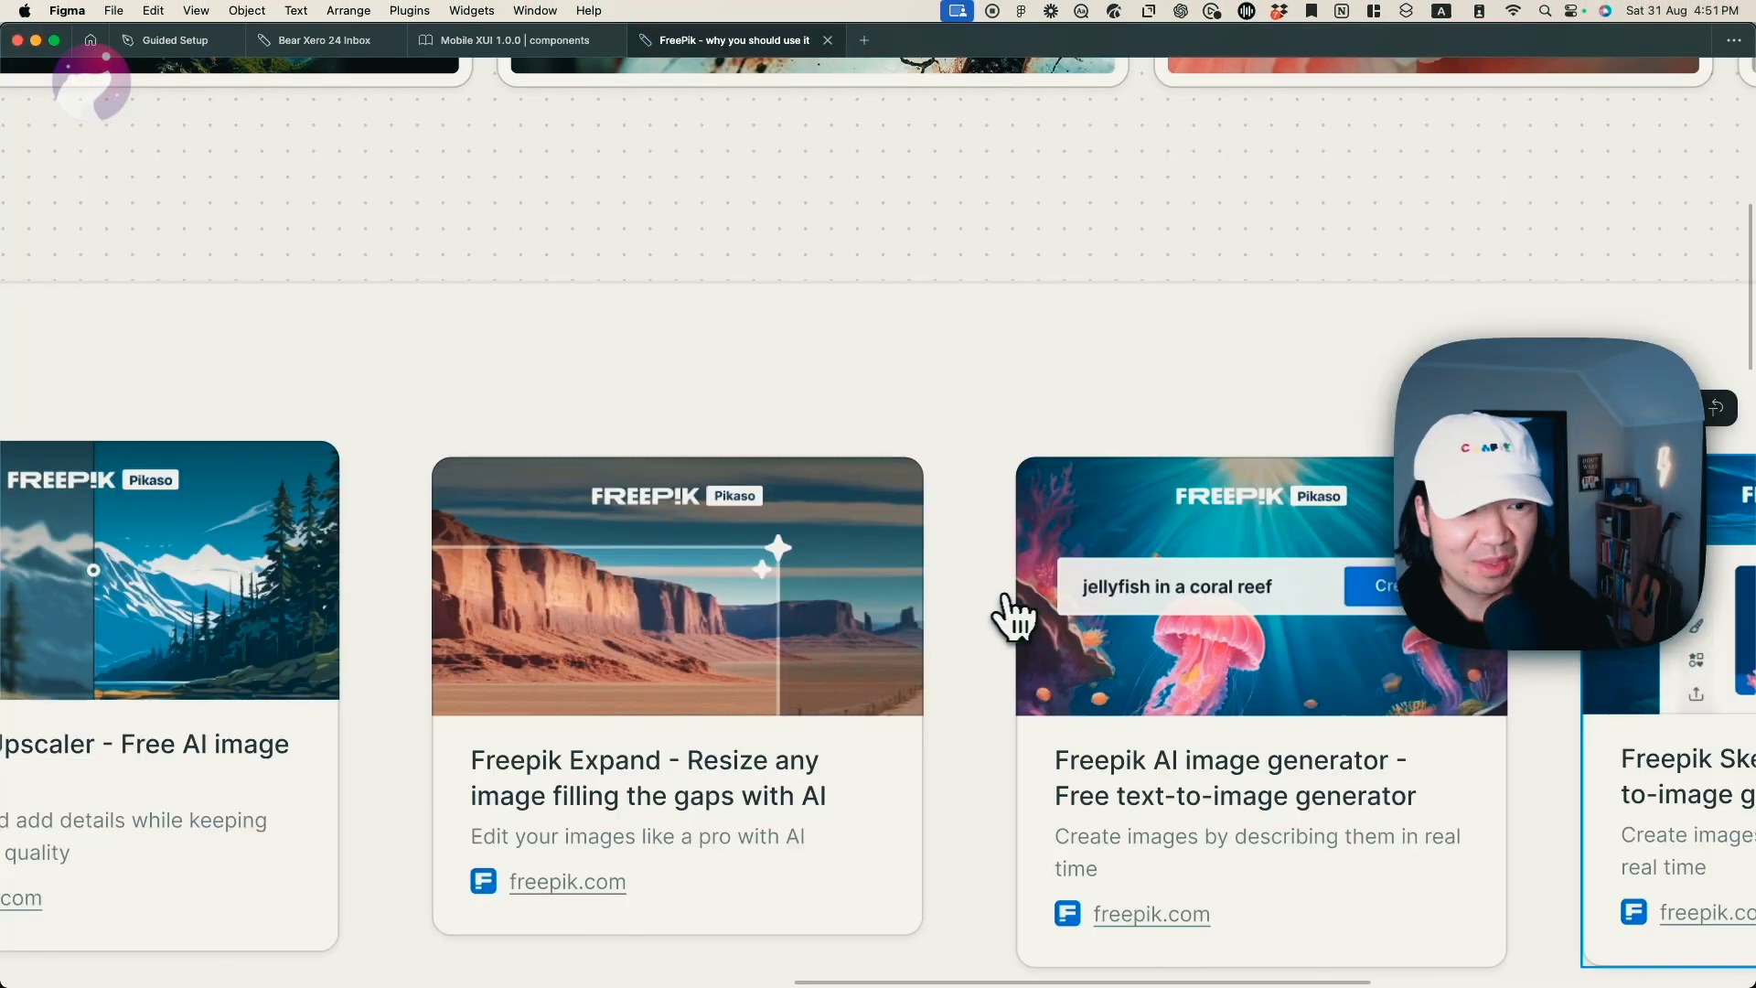
Step: Scroll the Figma board from the Freepik card row down to Section 2 'New features coming rapidly'
{"action": "scroll", "coordinate": [1014, 615], "scroll_direction": "left", "scroll_amount": 3}
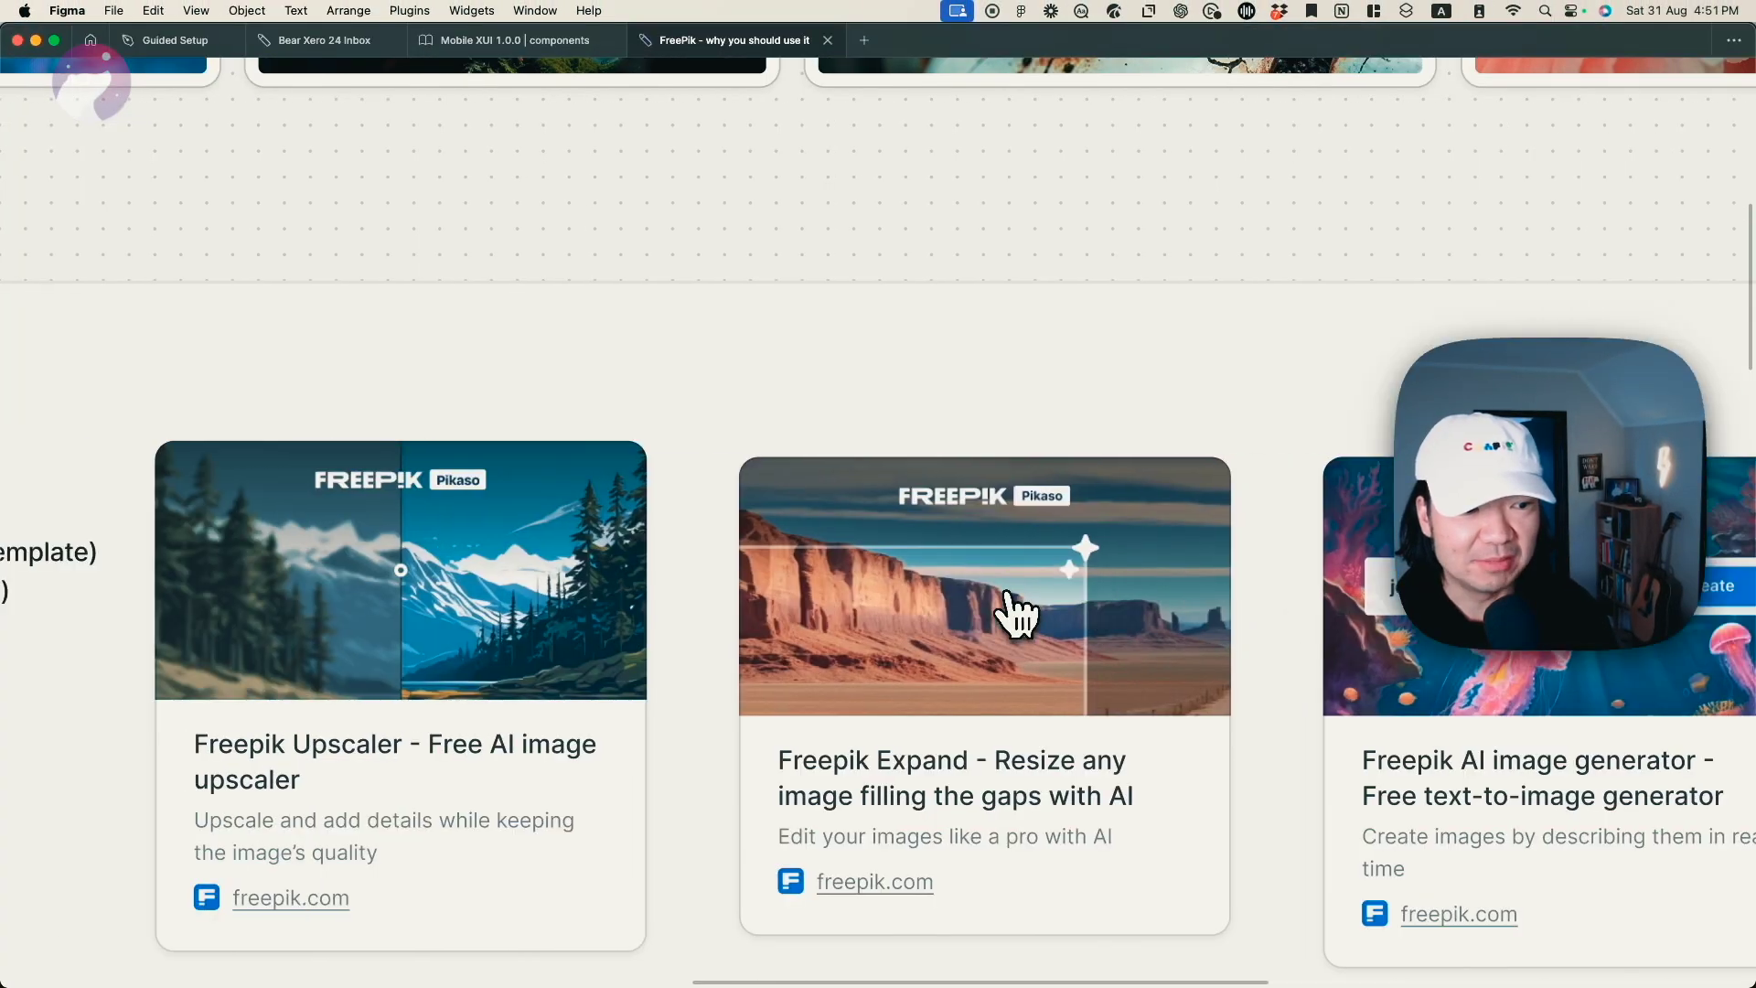
{"action": "scroll", "coordinate": [1015, 615], "scroll_direction": "left", "scroll_amount": 10}
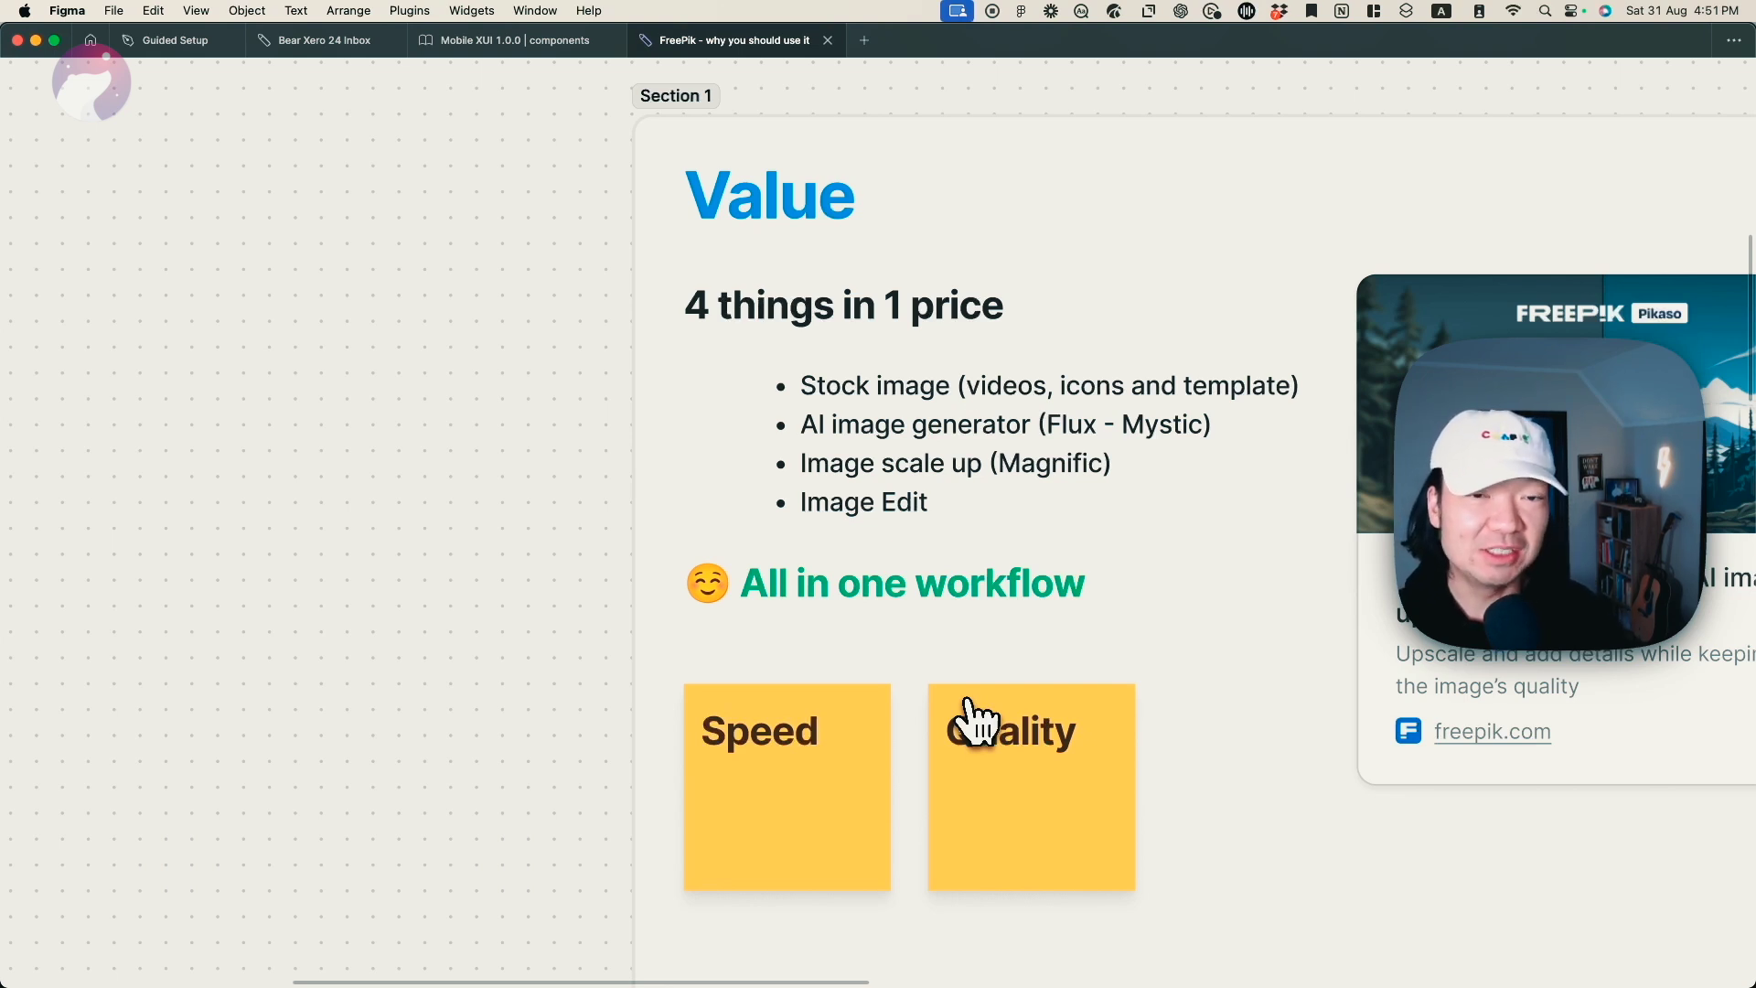
{"action": "scroll", "coordinate": [1079, 706], "scroll_direction": "down", "scroll_amount": 10}
{"action": "scroll", "coordinate": [1079, 706], "scroll_direction": "right", "scroll_amount": 5}
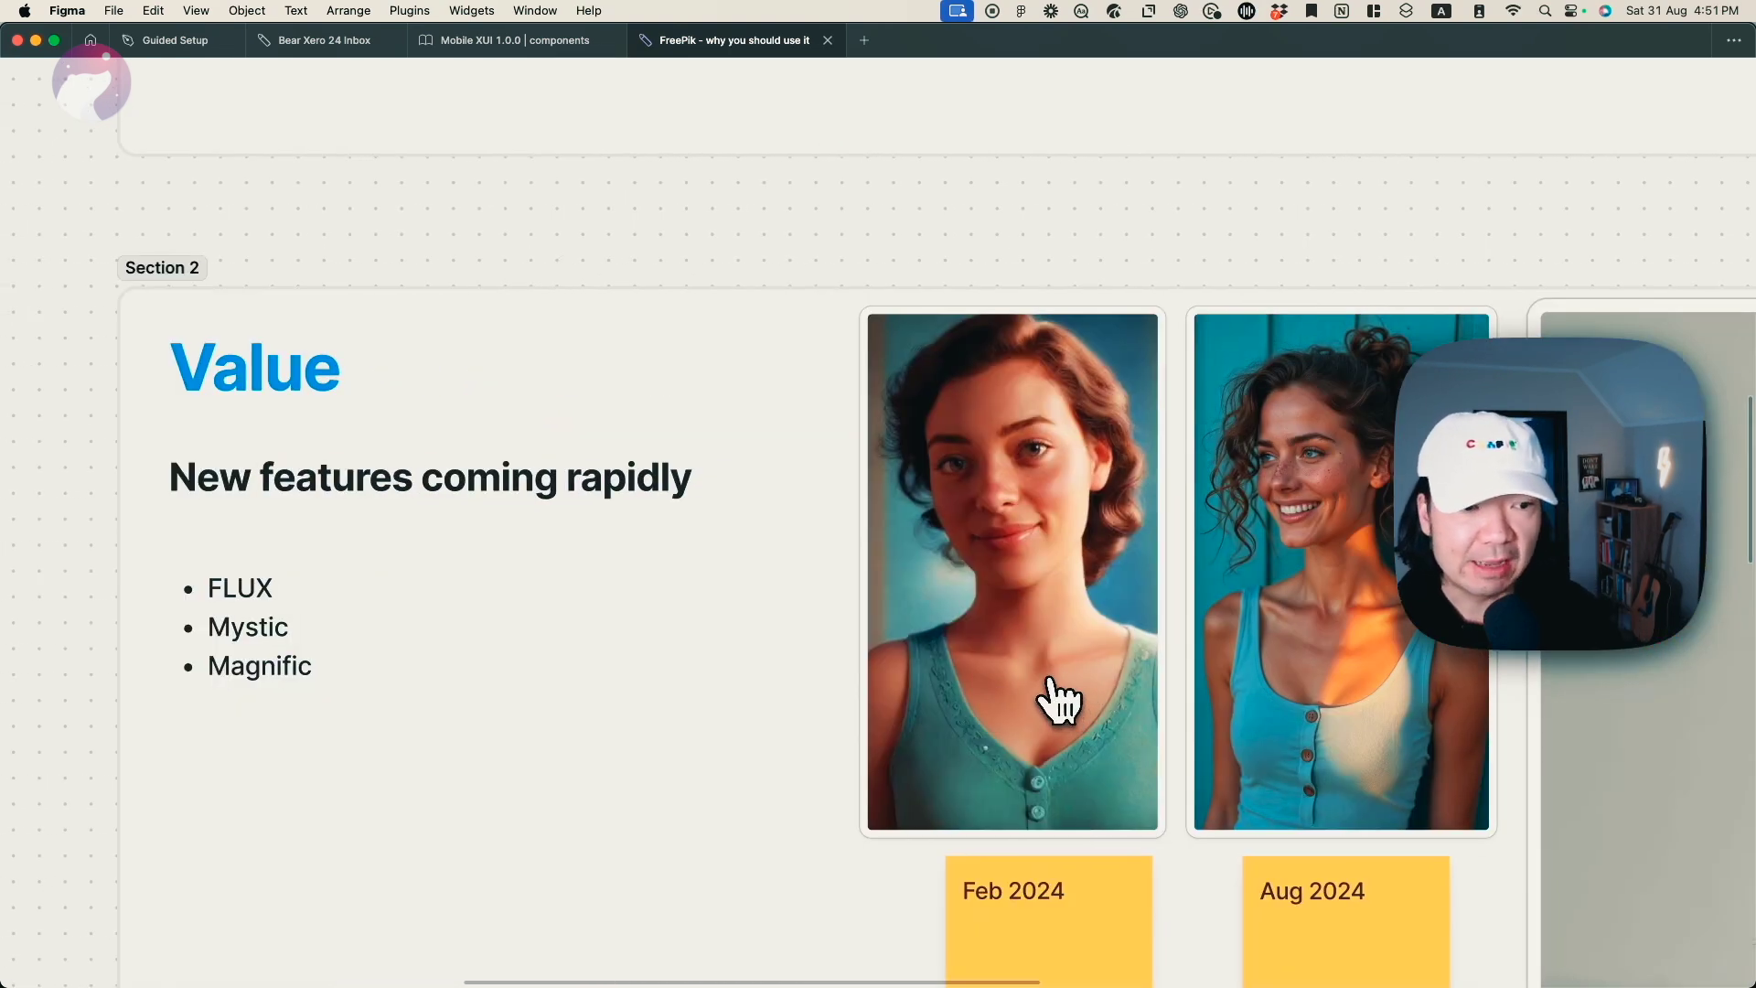
Step: Pan over the Feb 2024 and Aug 2024 portrait comparisons in Section 2
{"action": "scroll", "coordinate": [1064, 705], "scroll_direction": "left", "scroll_amount": 3}
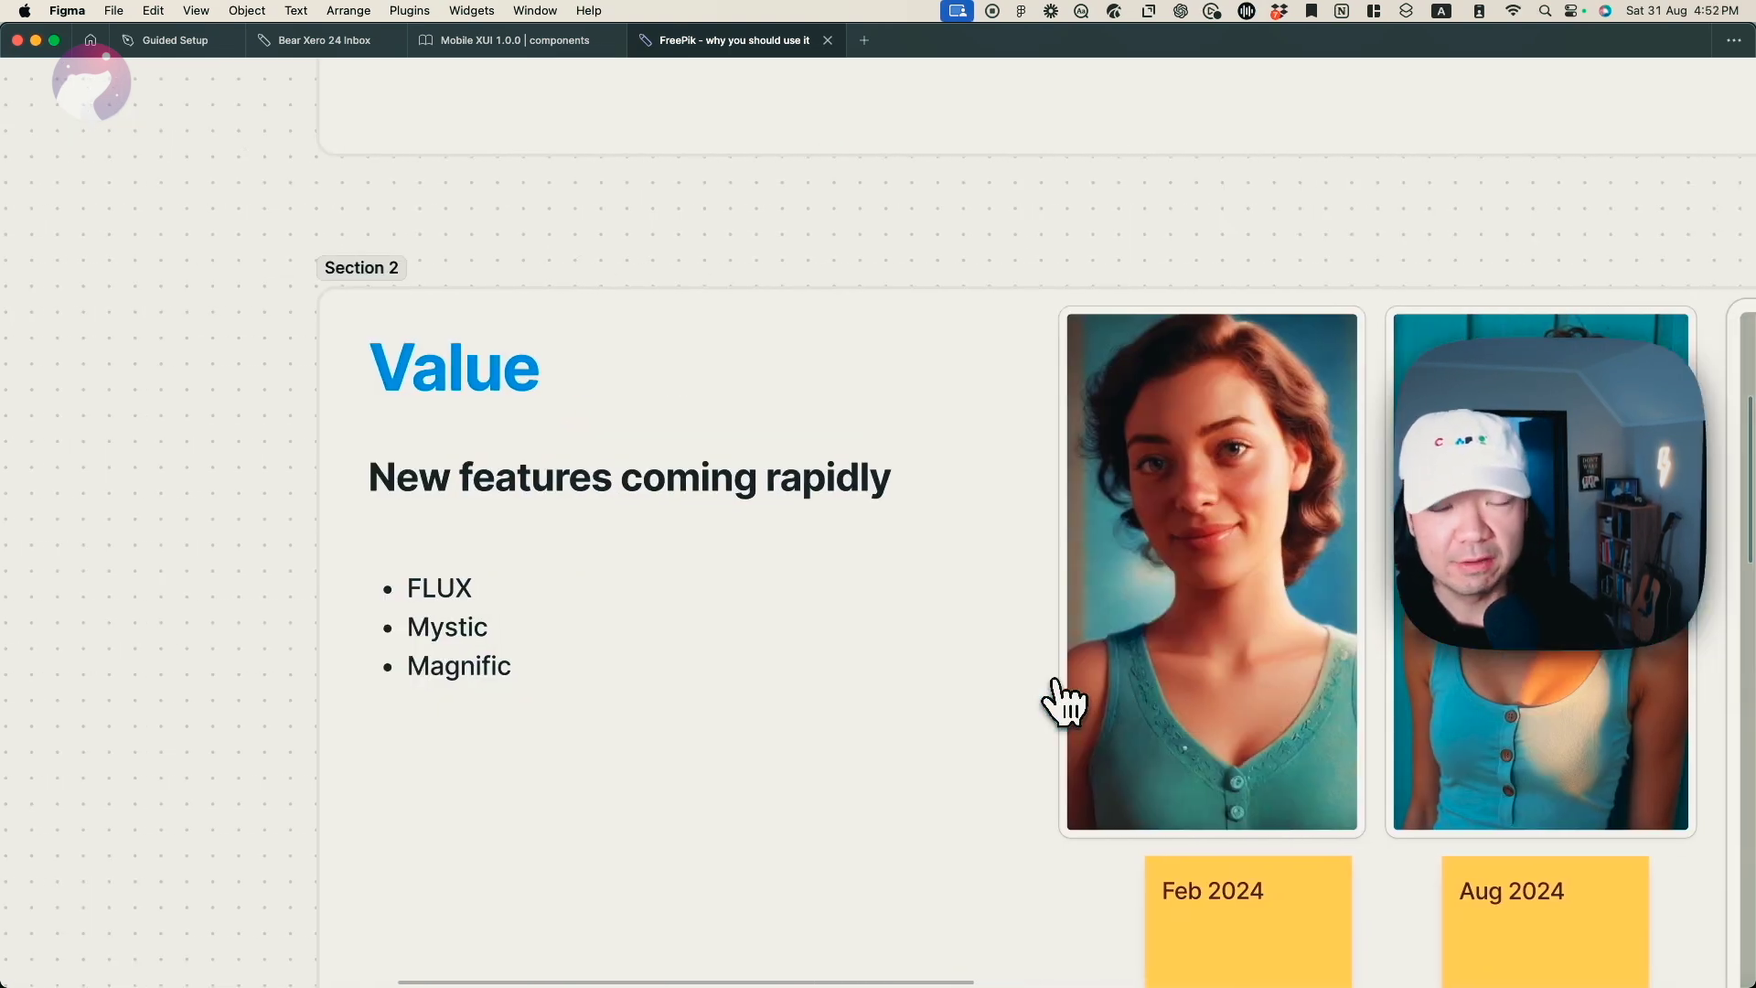
{"action": "scroll", "coordinate": [1064, 705], "scroll_direction": "down", "scroll_amount": 2}
{"action": "scroll", "coordinate": [1064, 704], "scroll_direction": "right", "scroll_amount": 3}
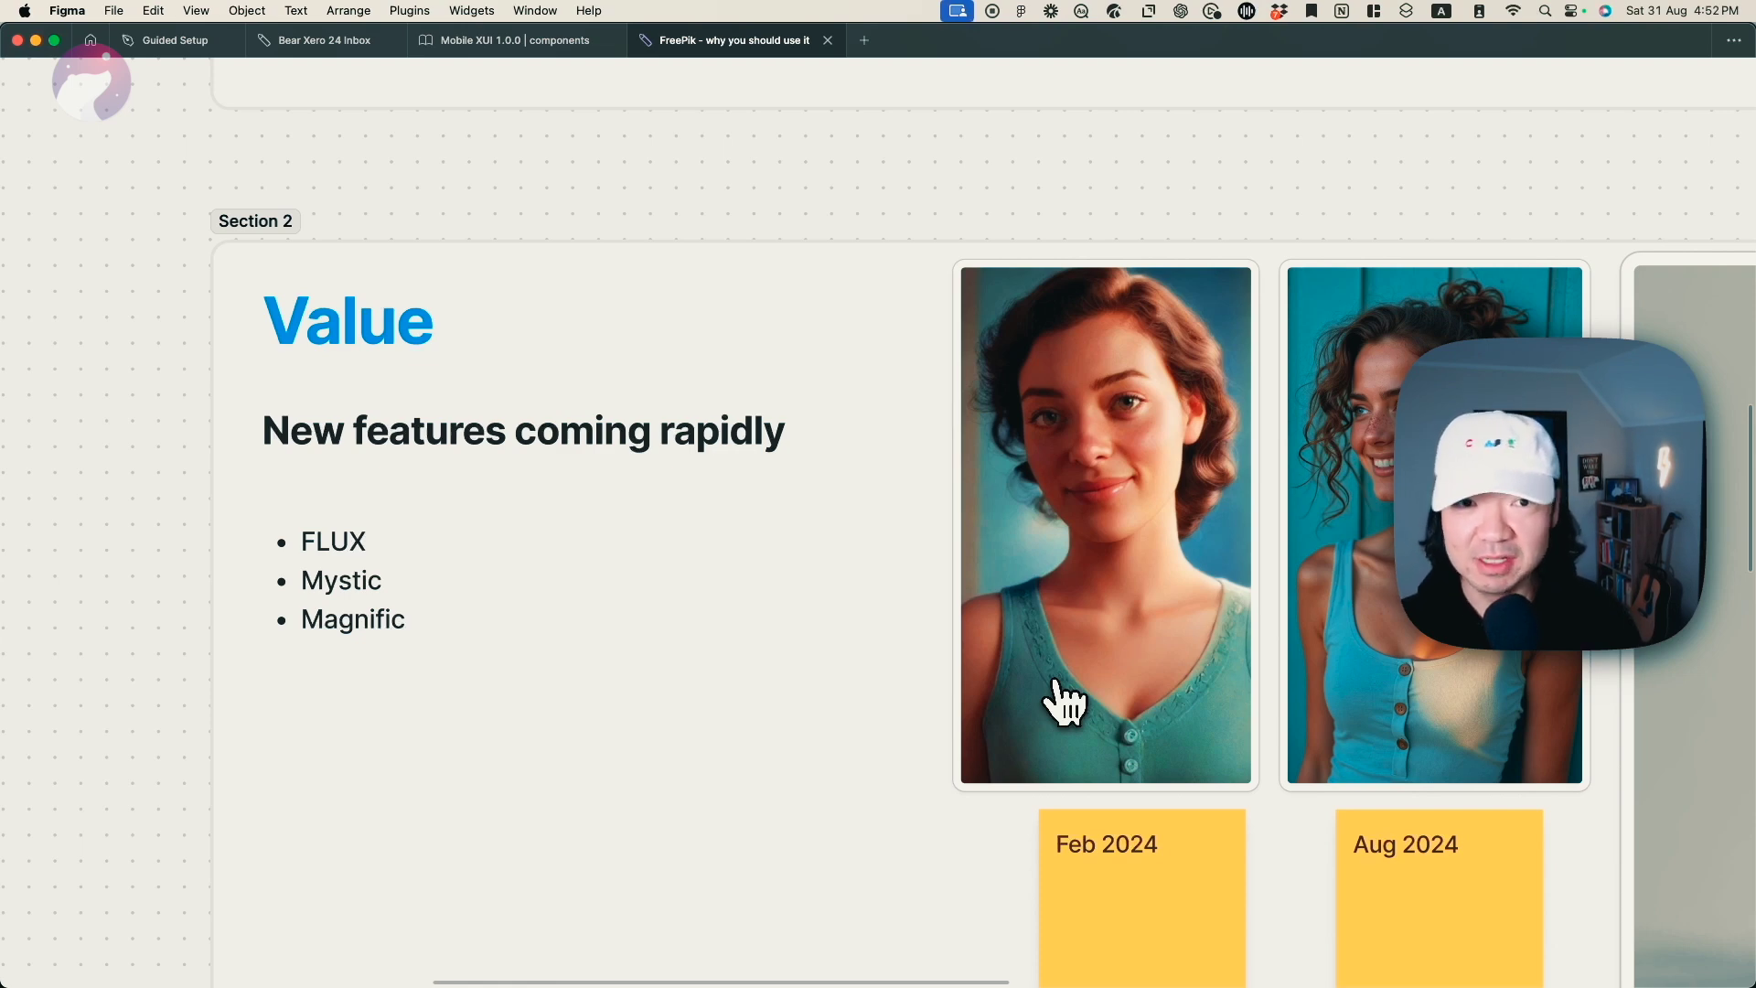
{"action": "scroll", "coordinate": [1065, 704], "scroll_direction": "down", "scroll_amount": 2}
{"action": "scroll", "coordinate": [1031, 756], "scroll_direction": "up", "scroll_amount": 5}
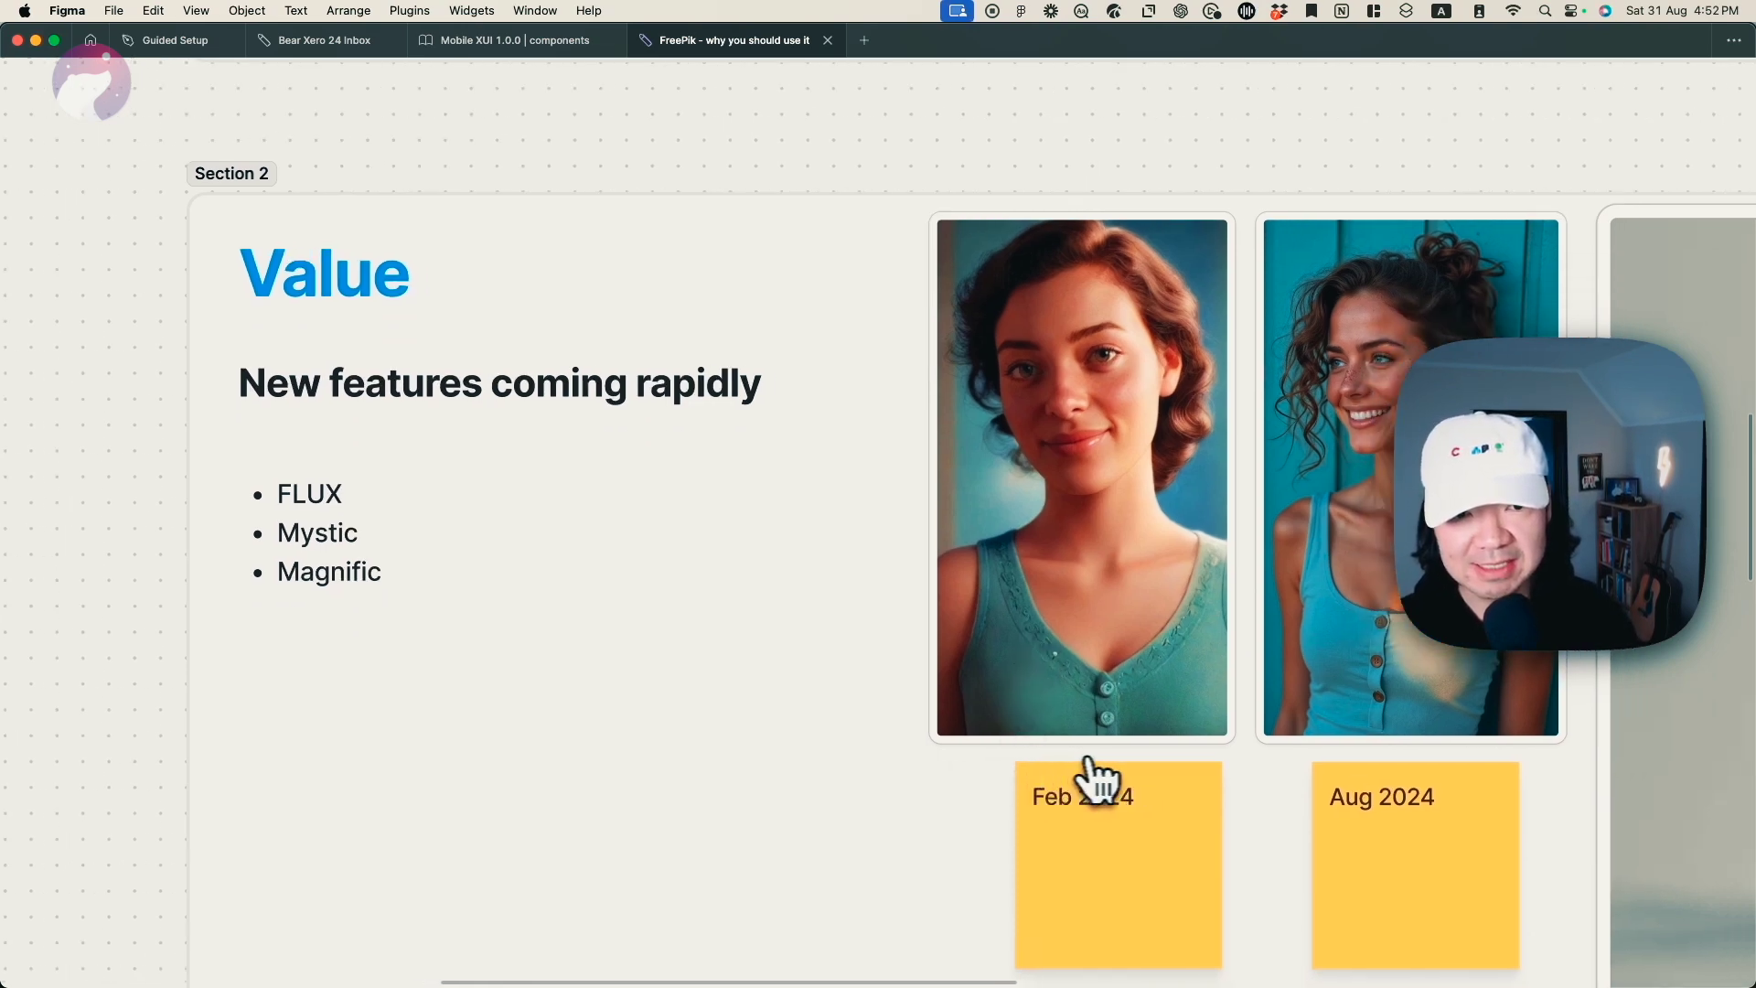
{"action": "scroll", "coordinate": [1142, 822], "scroll_direction": "right", "scroll_amount": 2}
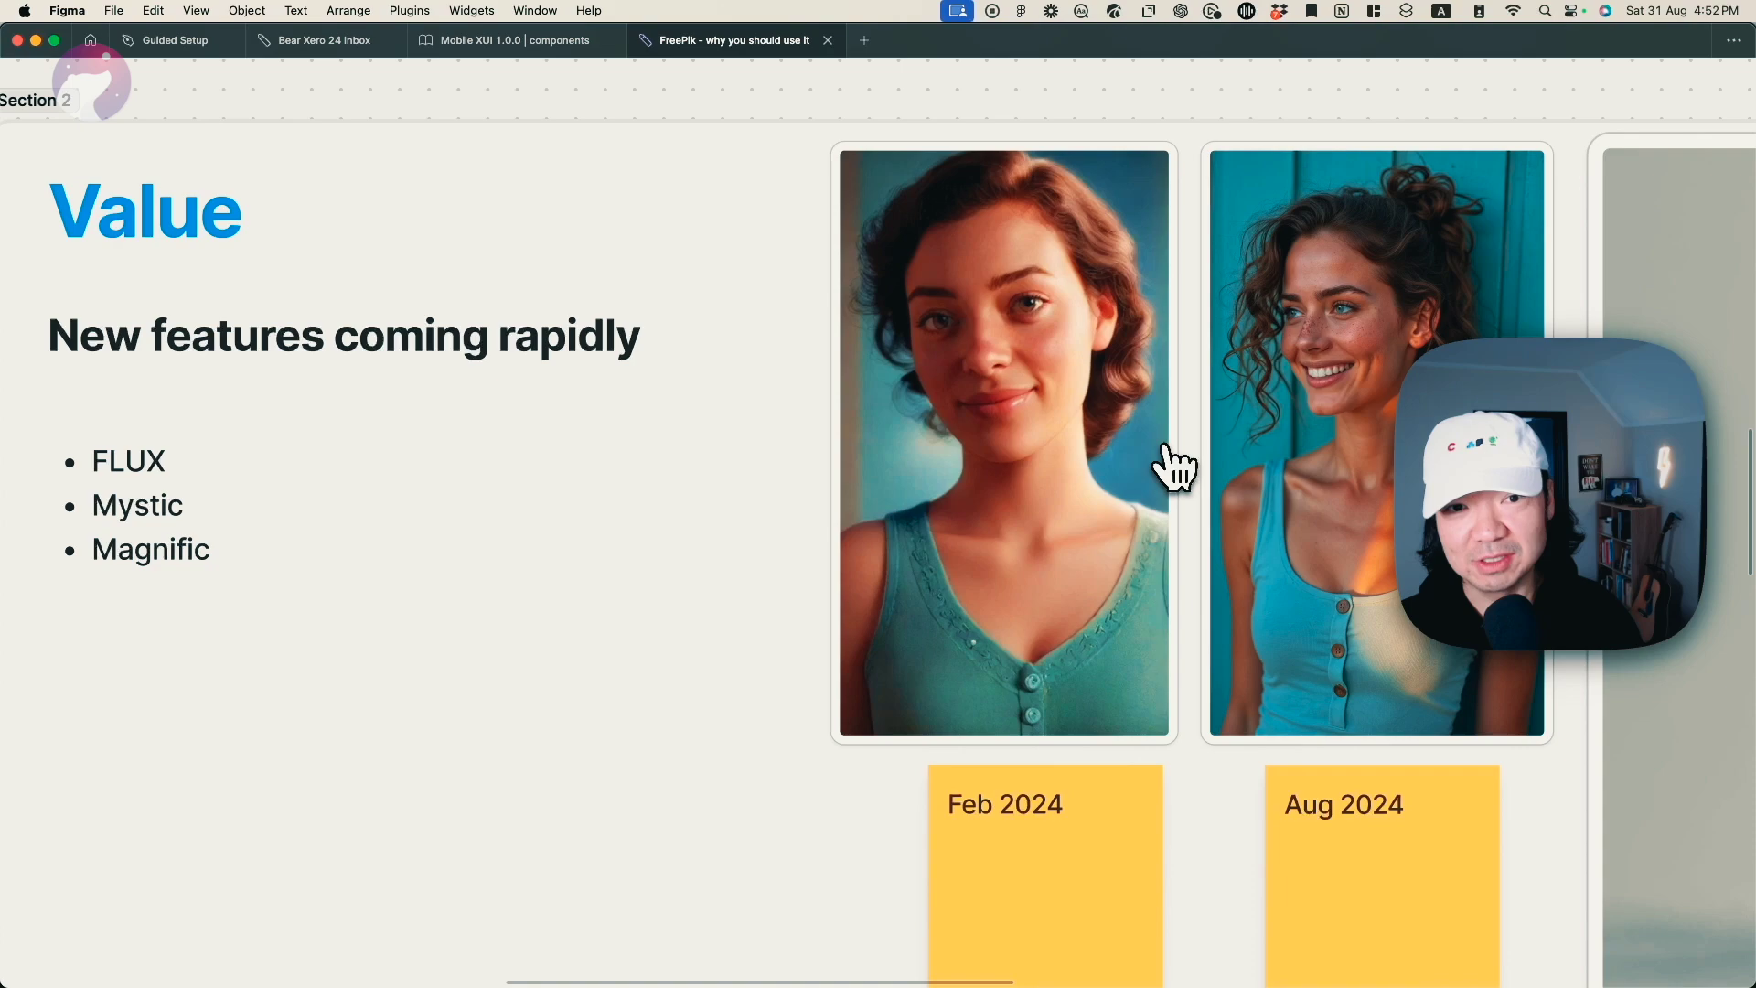
Step: Pan and zoom across to the horse image in Section 2
{"action": "scroll", "coordinate": [1175, 466], "scroll_direction": "right", "scroll_amount": 5}
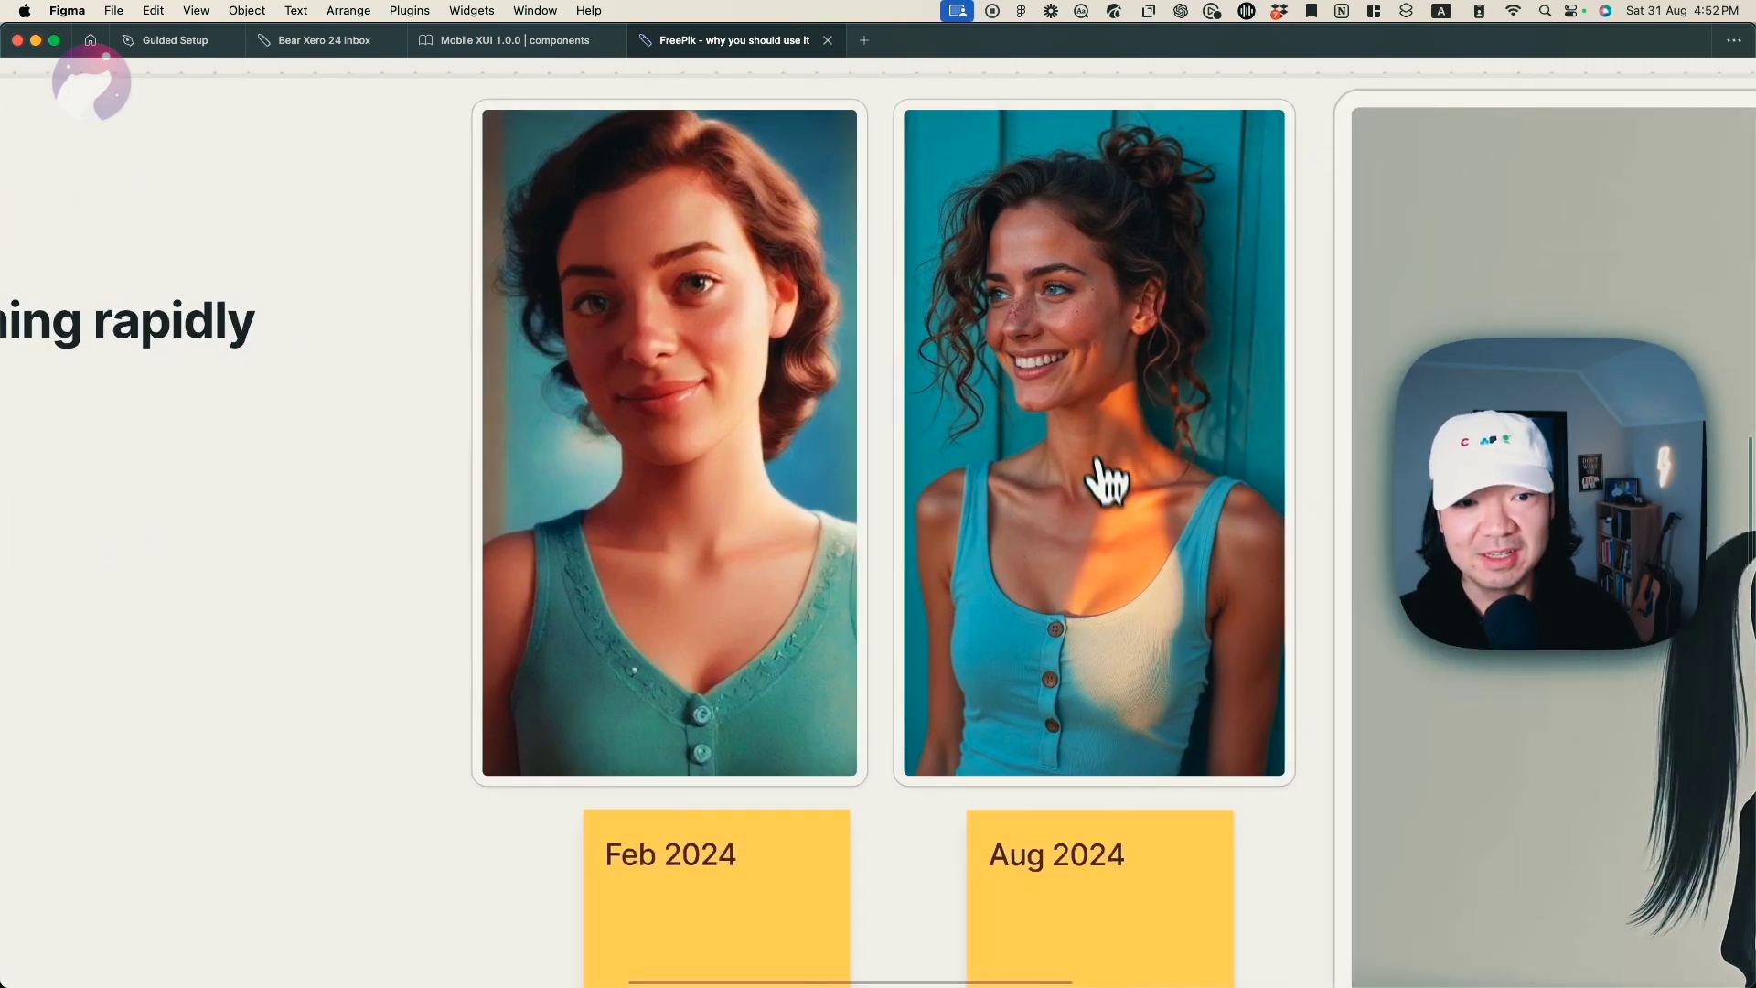
{"action": "scroll", "coordinate": [1100, 462], "scroll_direction": "up", "scroll_amount": 3}
{"action": "scroll", "coordinate": [1189, 531], "scroll_direction": "down", "scroll_amount": 5}
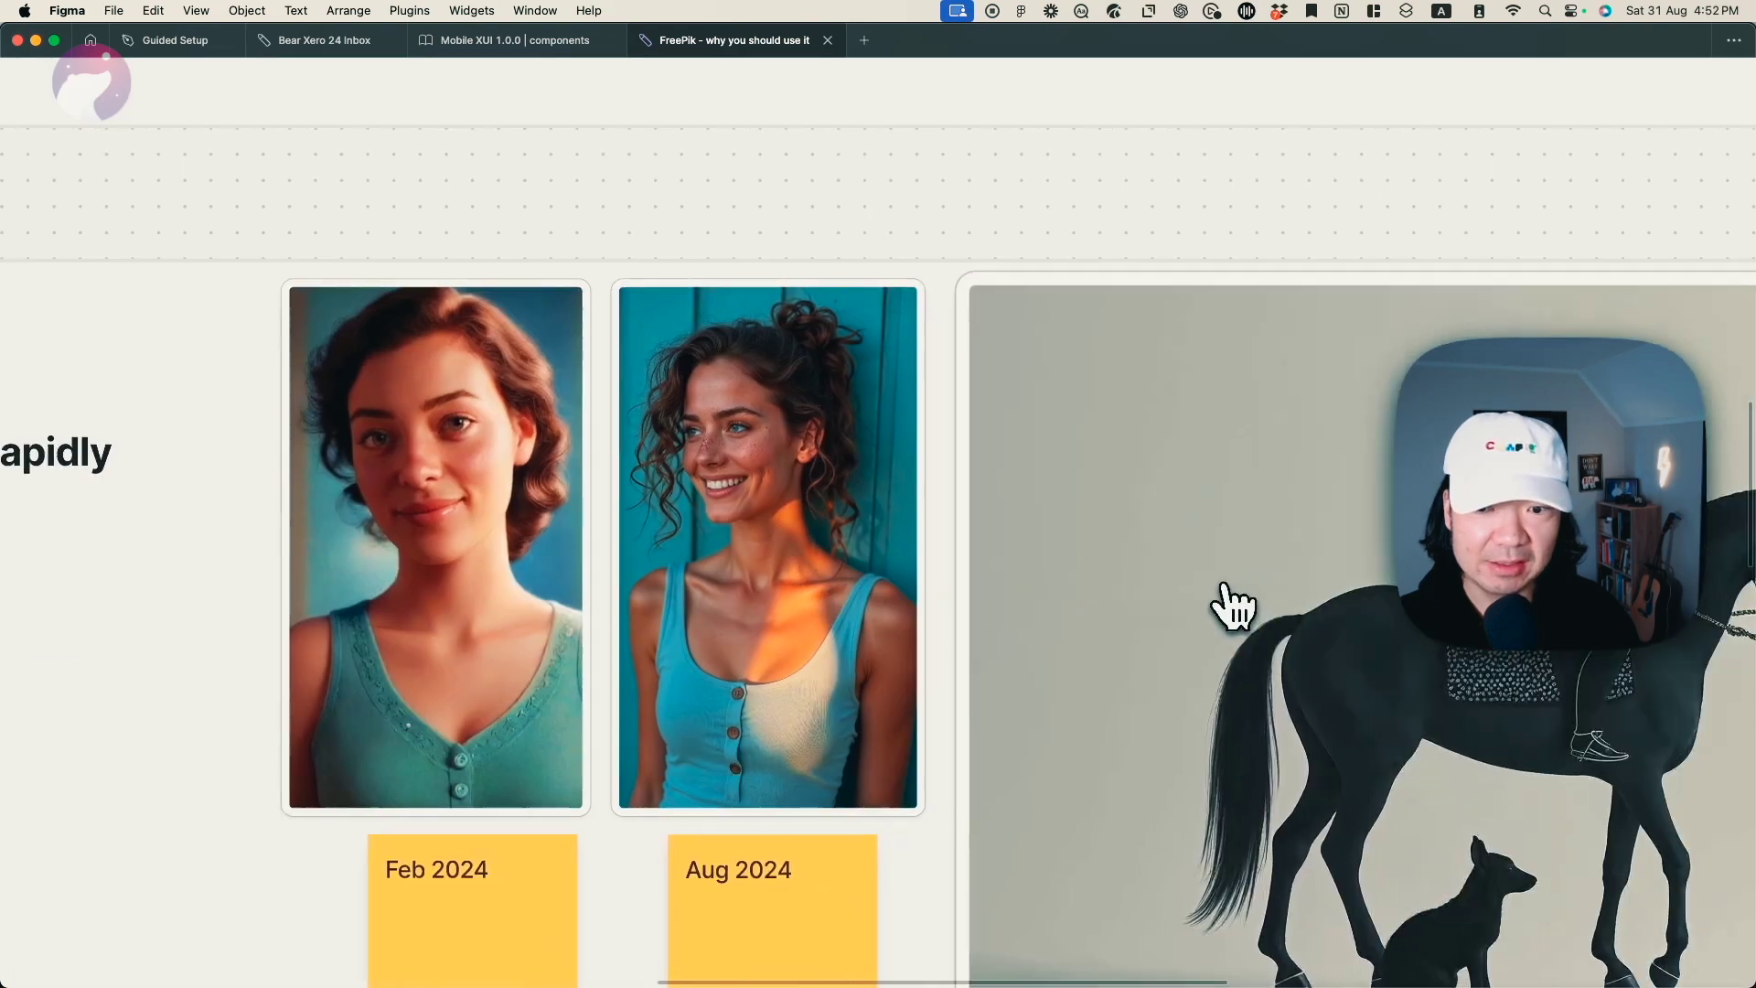
{"action": "scroll", "coordinate": [1225, 587], "scroll_direction": "down", "scroll_amount": 3}
{"action": "scroll", "coordinate": [1224, 585], "scroll_direction": "up", "scroll_amount": 6}
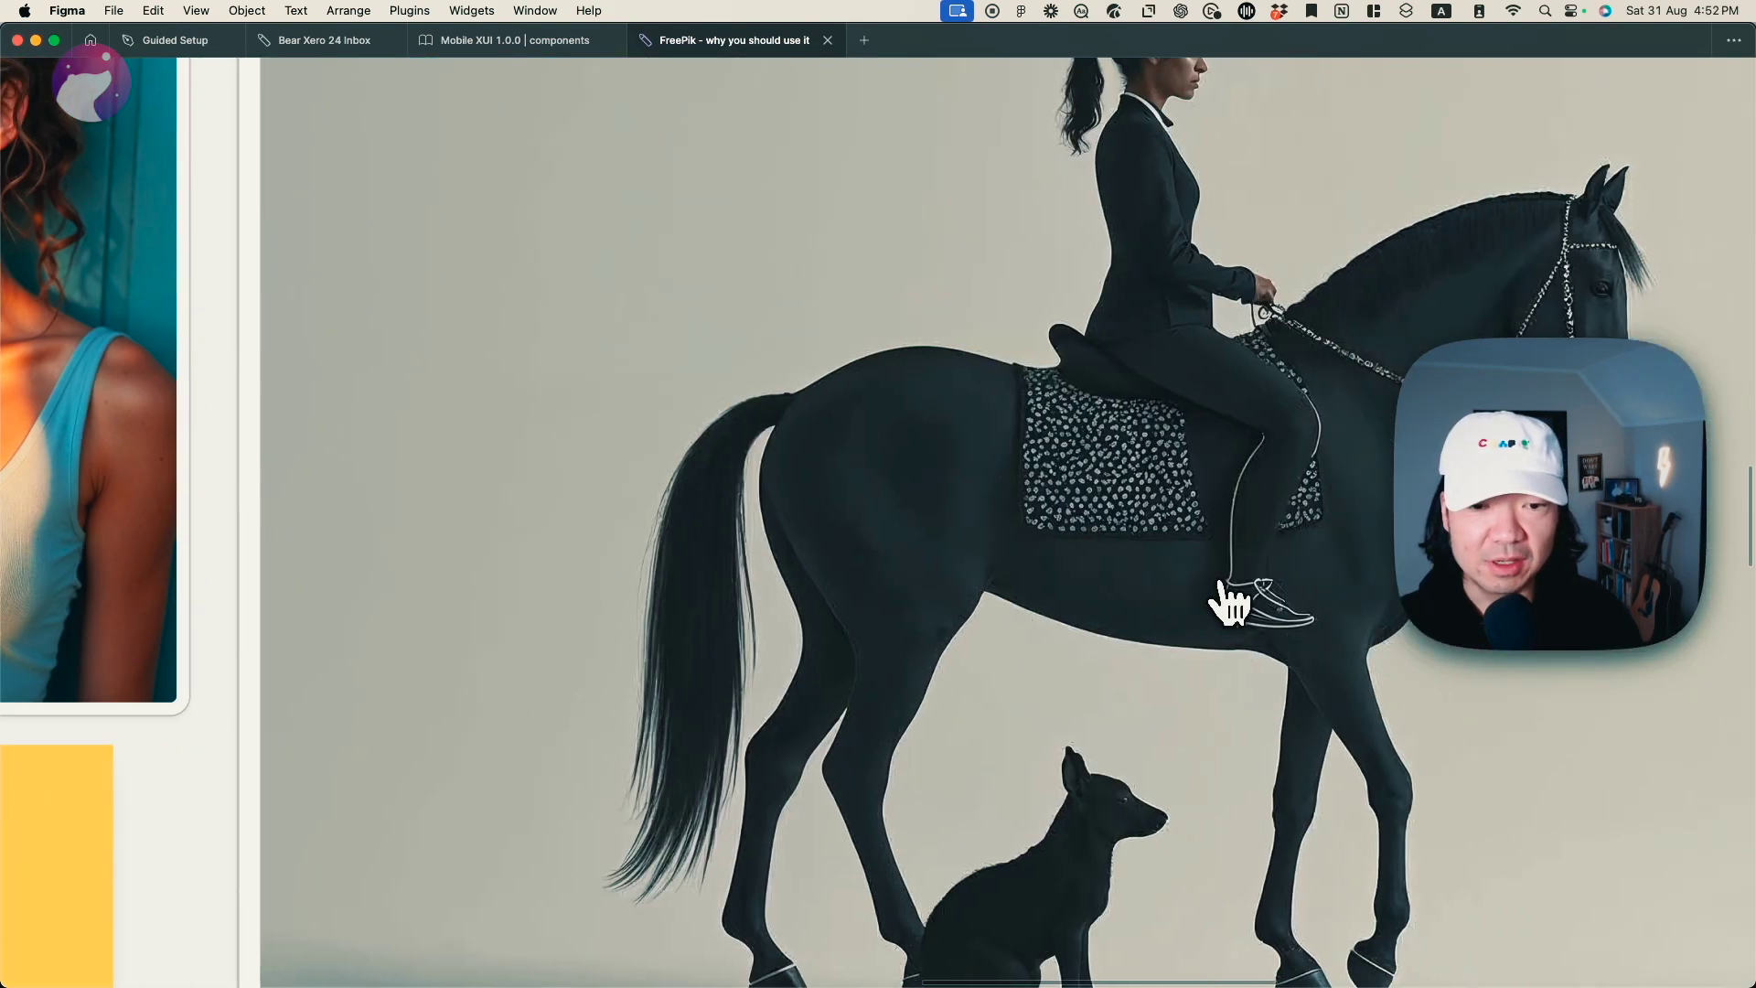
{"action": "scroll", "coordinate": [1230, 603], "scroll_direction": "right", "scroll_amount": 3}
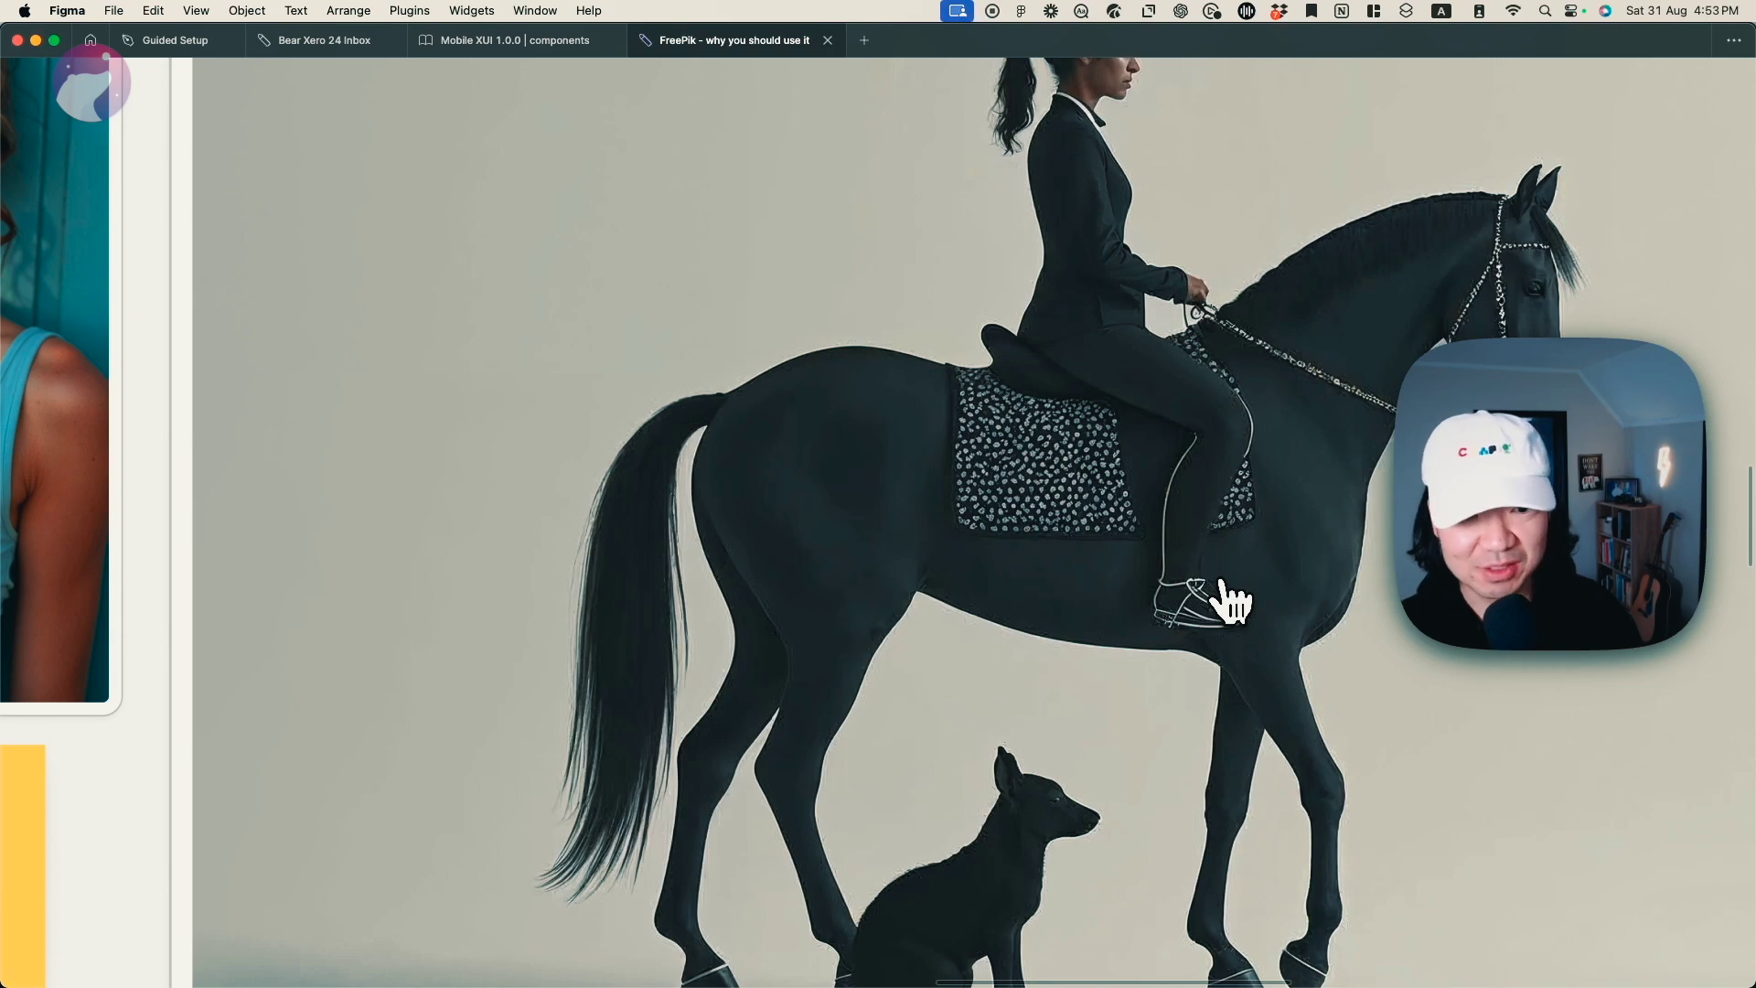
{"action": "scroll", "coordinate": [1230, 604], "scroll_direction": "down", "scroll_amount": 3}
{"action": "scroll", "coordinate": [1227, 600], "scroll_direction": "up", "scroll_amount": 3}
Step: Back in Freepik, slide between the original and upscaled 2048x2048 jellyfish images
{"action": "key", "text": "super+Tab"}
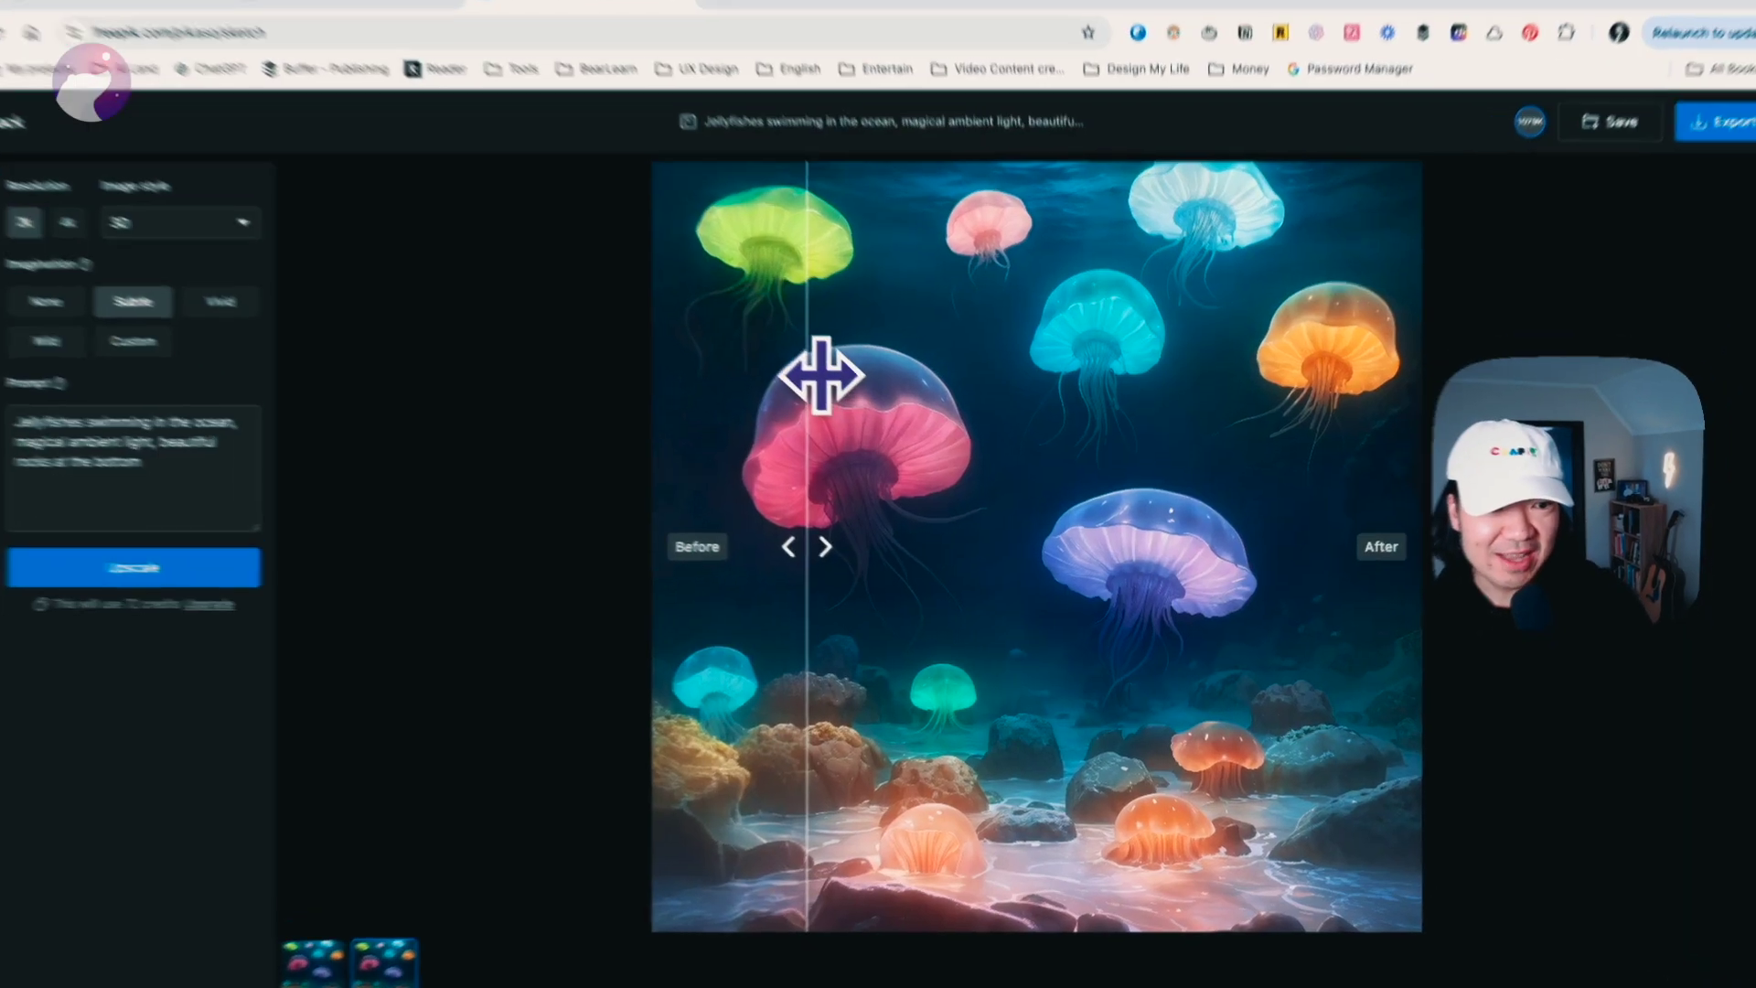
{"action": "left_click_drag", "start_coordinate": [830, 368], "coordinate": [1288, 416]}
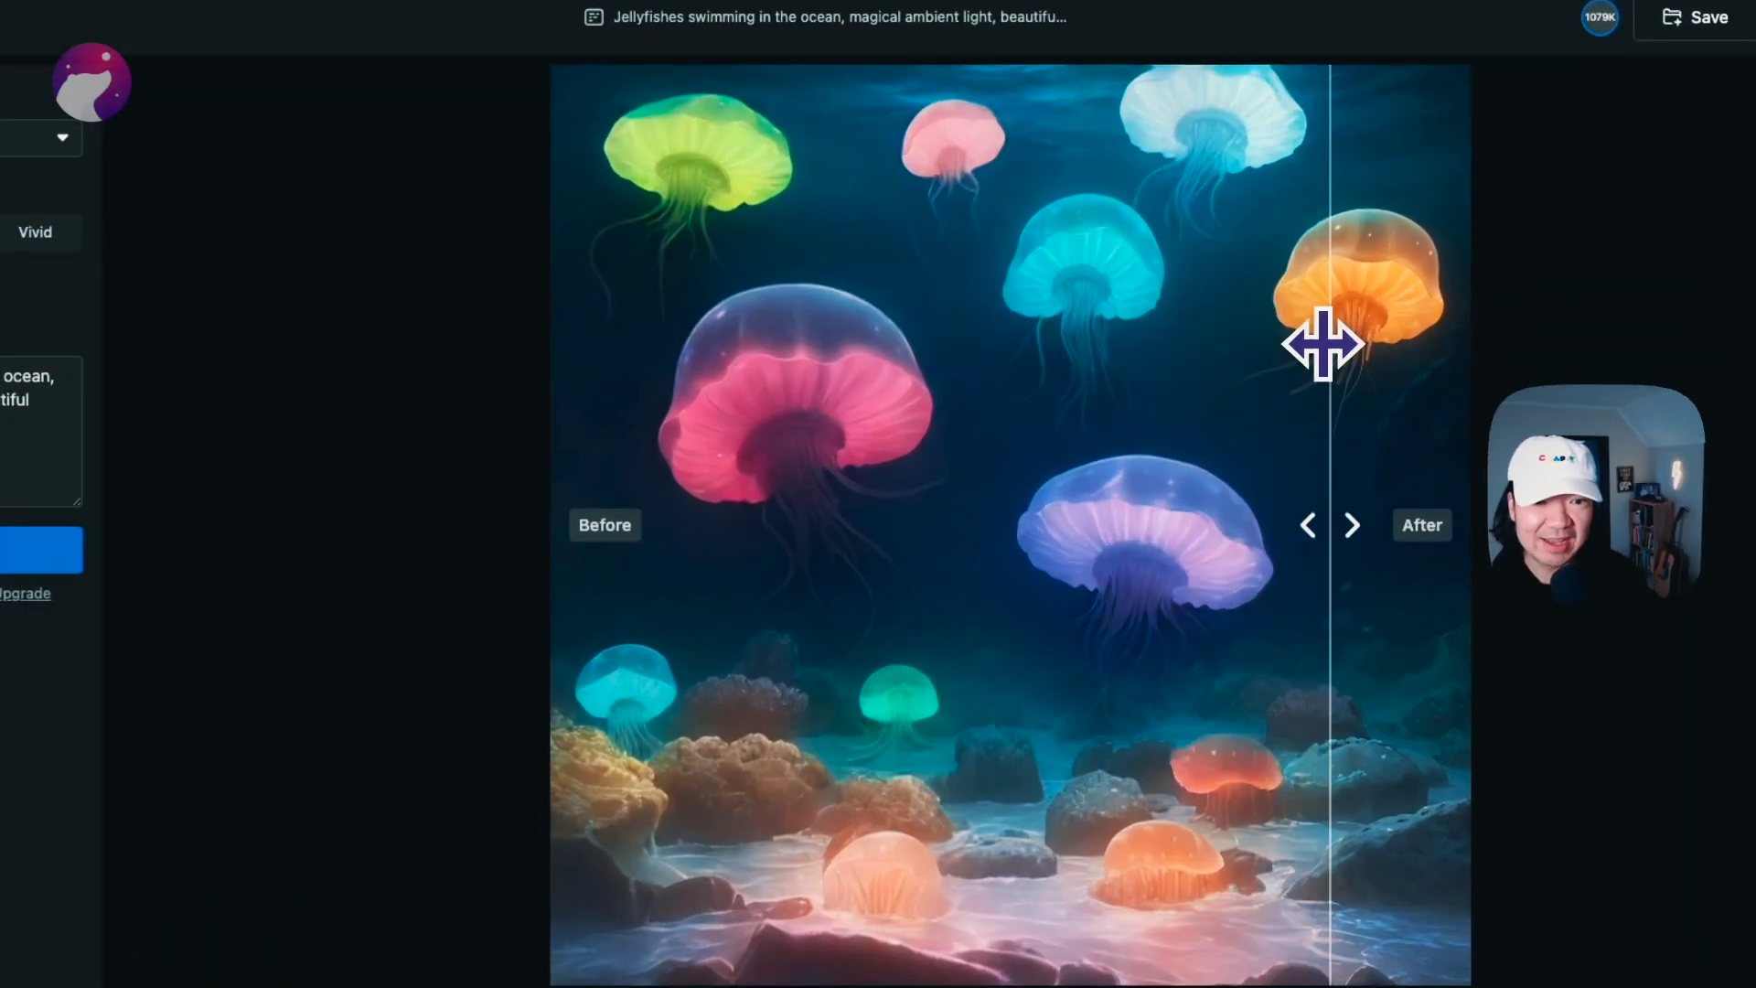
{"action": "left_click_drag", "start_coordinate": [1322, 344], "coordinate": [964, 420]}
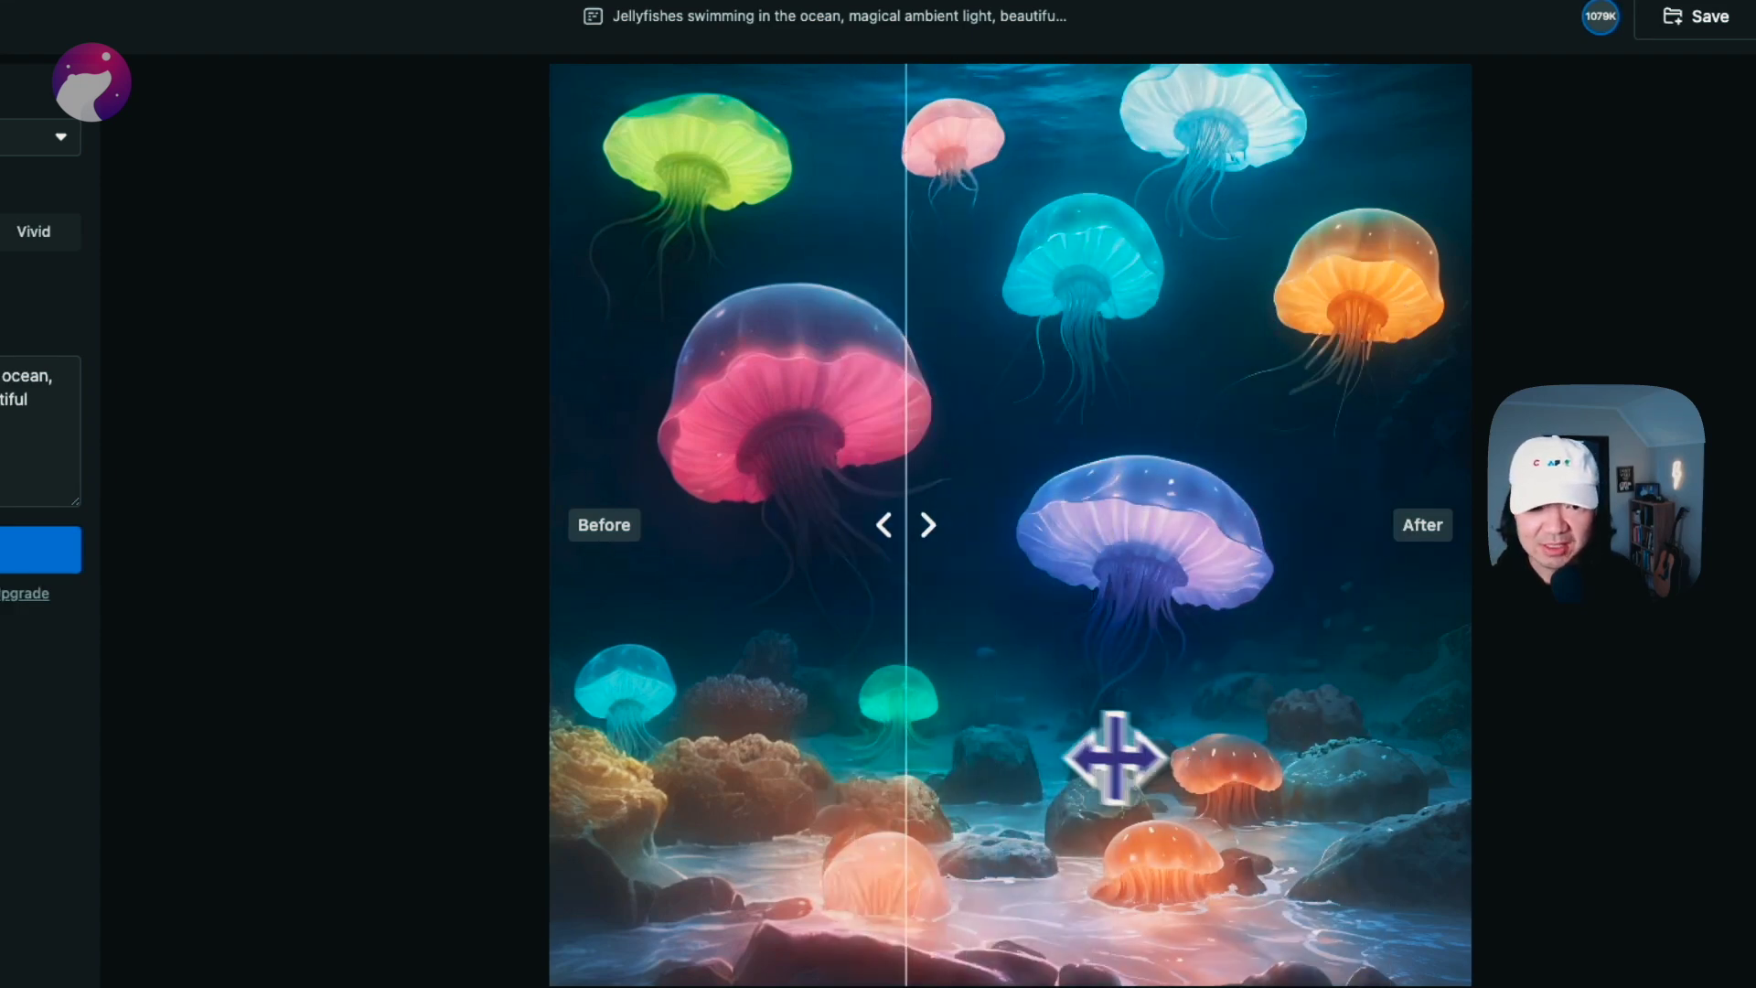
{"action": "left_click_drag", "start_coordinate": [910, 596], "coordinate": [733, 588]}
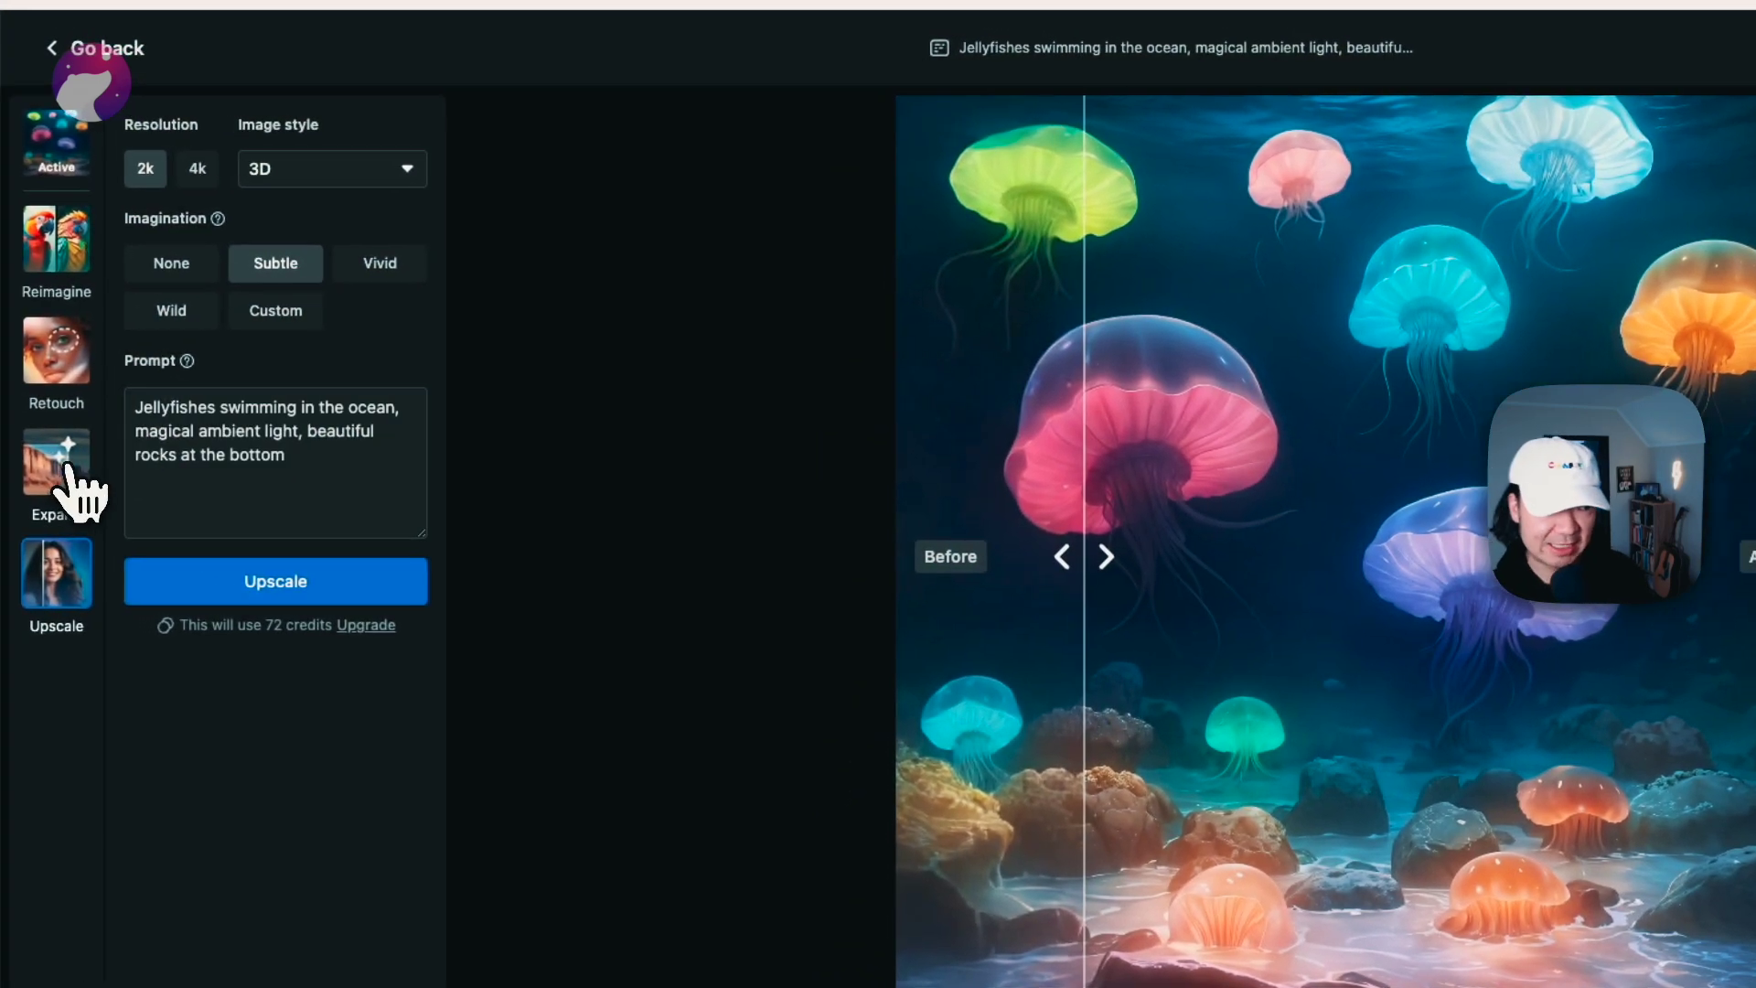
Step: Expand the jellyfish image to a 16:9 aspect ratio
{"action": "left_click", "coordinate": [62, 476]}
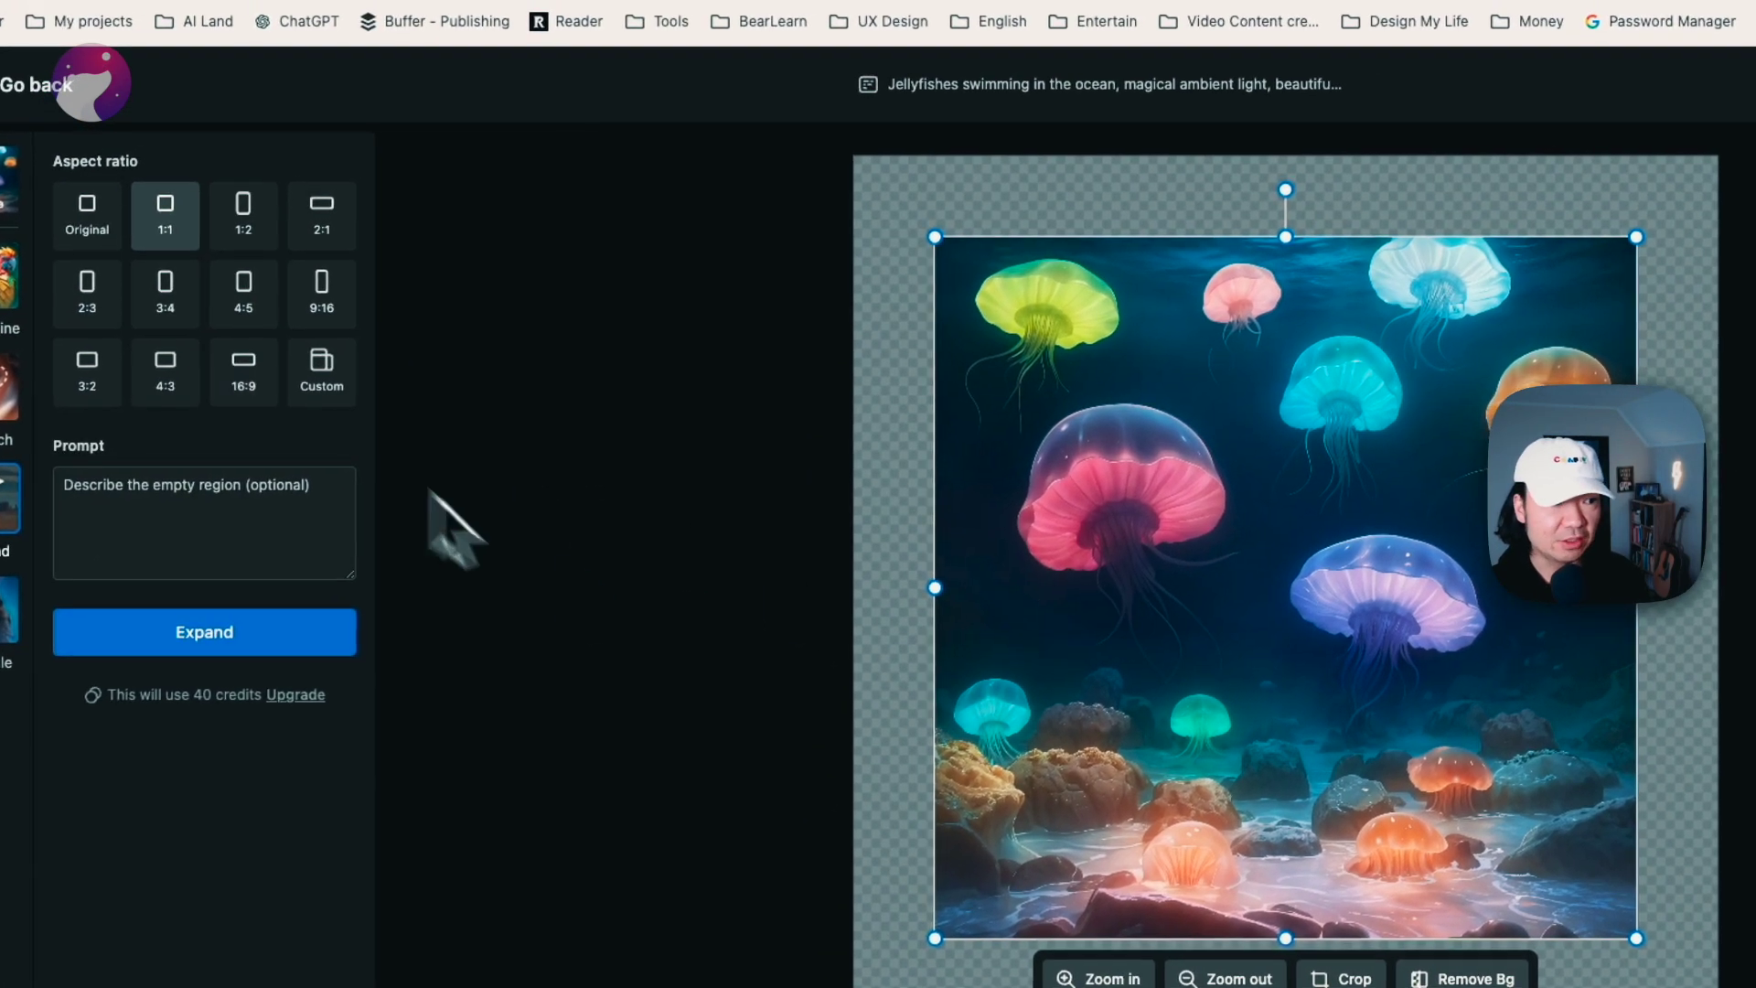
{"action": "left_click", "coordinate": [315, 335]}
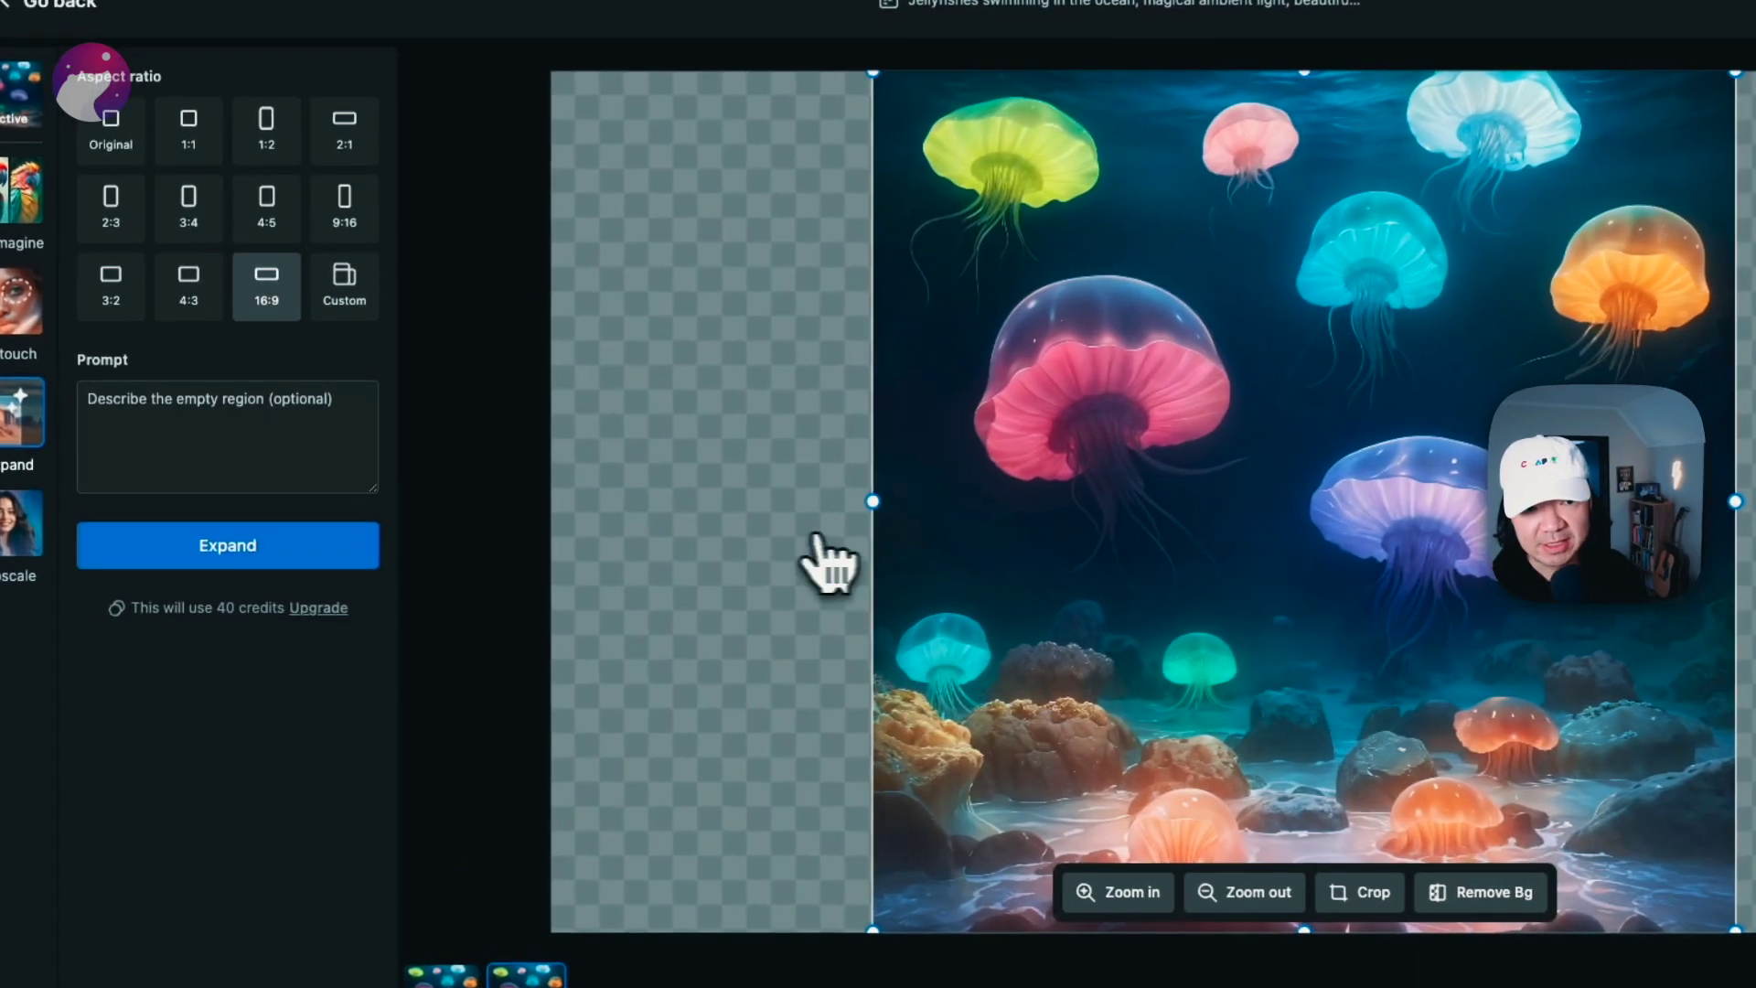
{"action": "left_click", "coordinate": [288, 548]}
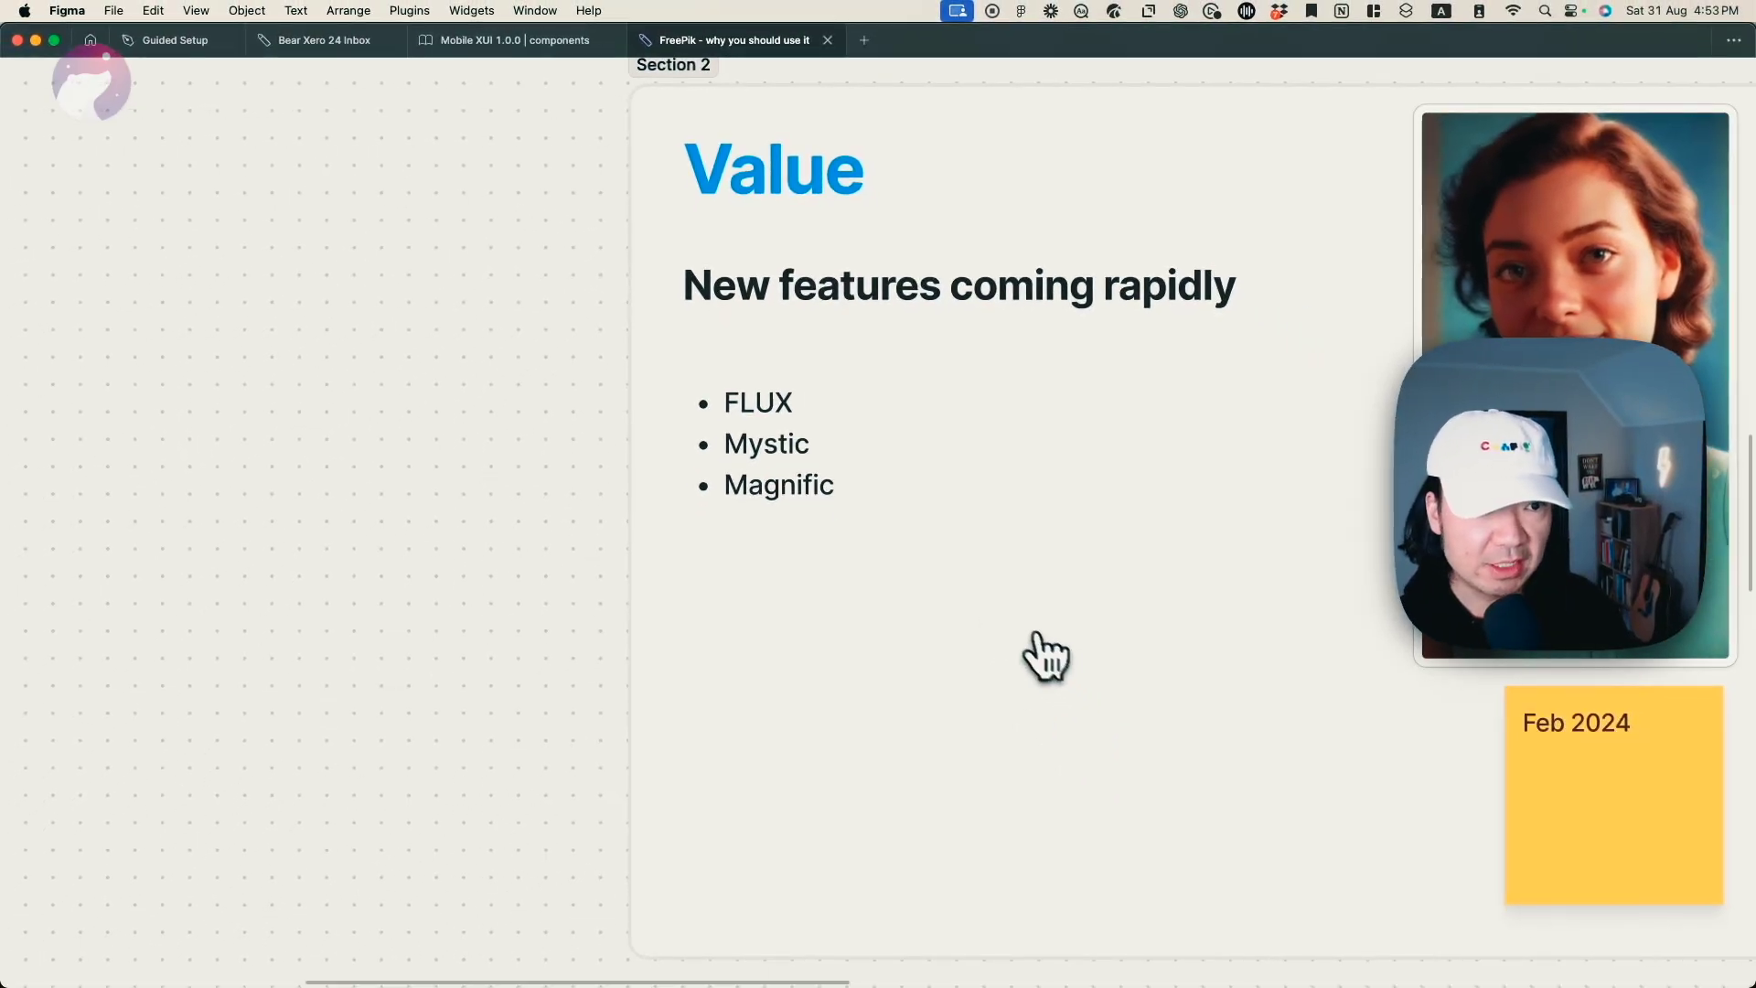
Step: Scroll and zoom down to Section 3's Commercial use cards on selling AI-generated images
{"action": "scroll", "coordinate": [1046, 655], "scroll_direction": "right", "scroll_amount": 5}
{"action": "scroll", "coordinate": [1046, 655], "scroll_direction": "down", "scroll_amount": 4}
{"action": "scroll", "coordinate": [1045, 655], "scroll_direction": "down", "scroll_amount": 2, "text": "ctrl"}
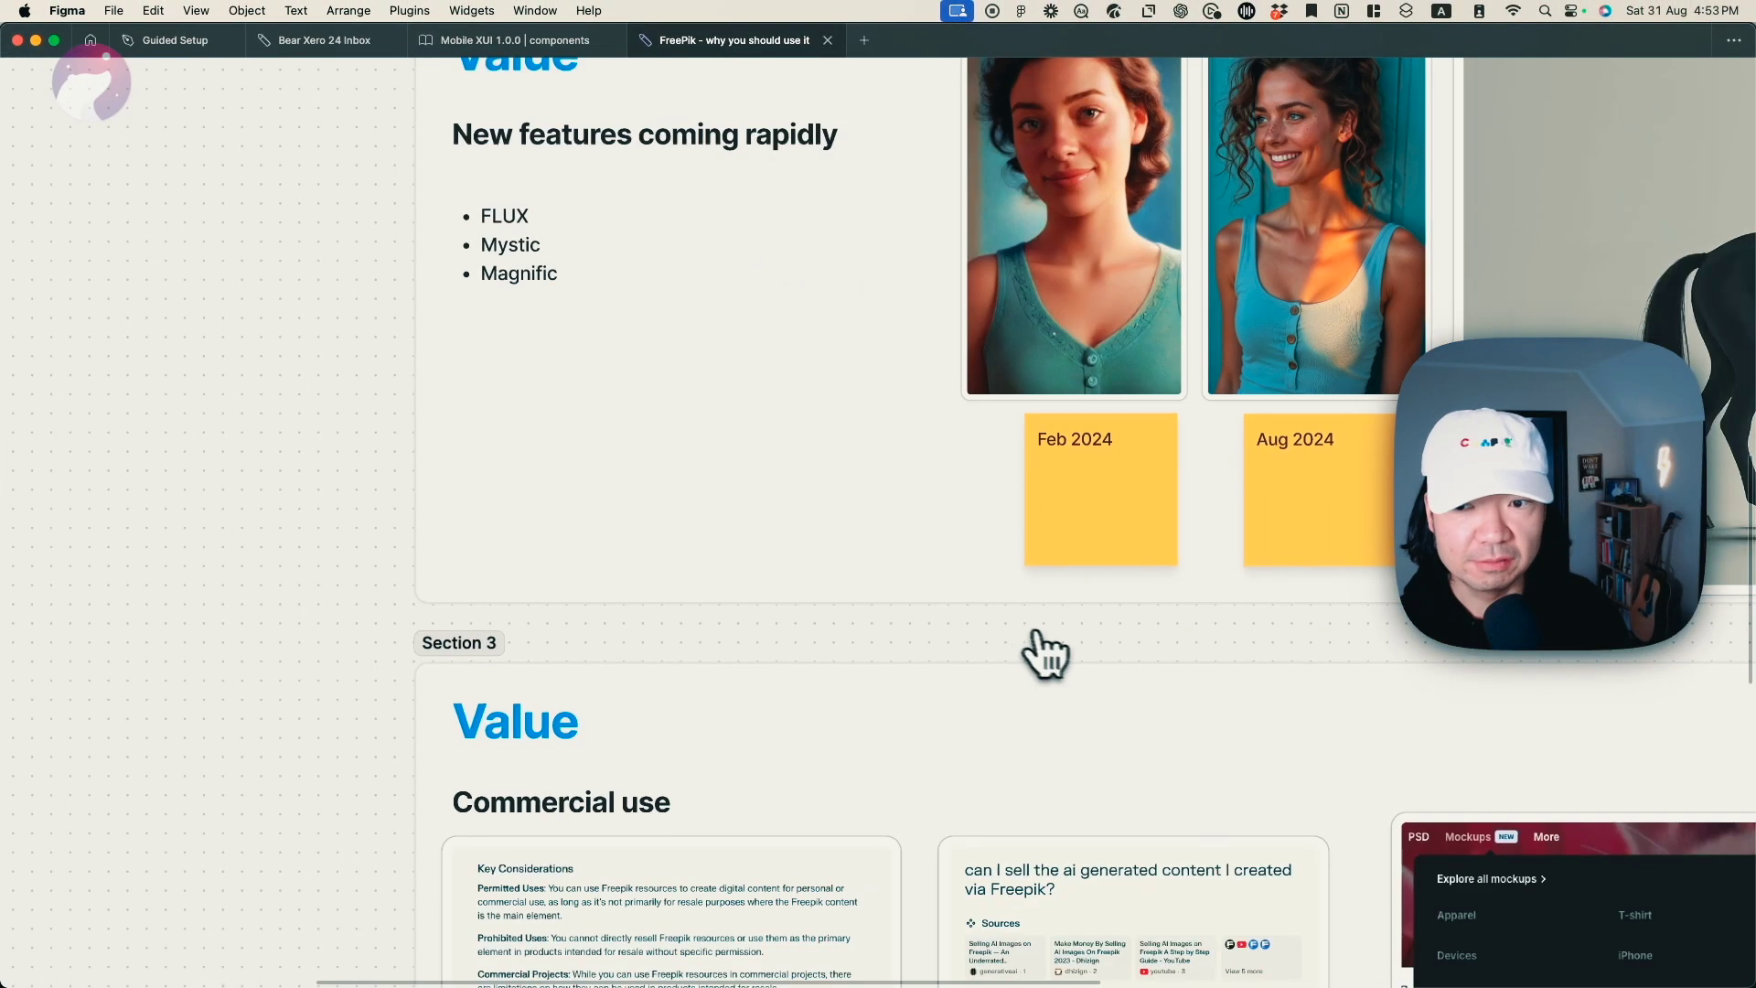
{"action": "scroll", "coordinate": [1046, 655], "scroll_direction": "down", "scroll_amount": 6}
{"action": "scroll", "coordinate": [1045, 655], "scroll_direction": "right", "scroll_amount": 3}
{"action": "scroll", "coordinate": [1078, 657], "scroll_direction": "down", "scroll_amount": 1}
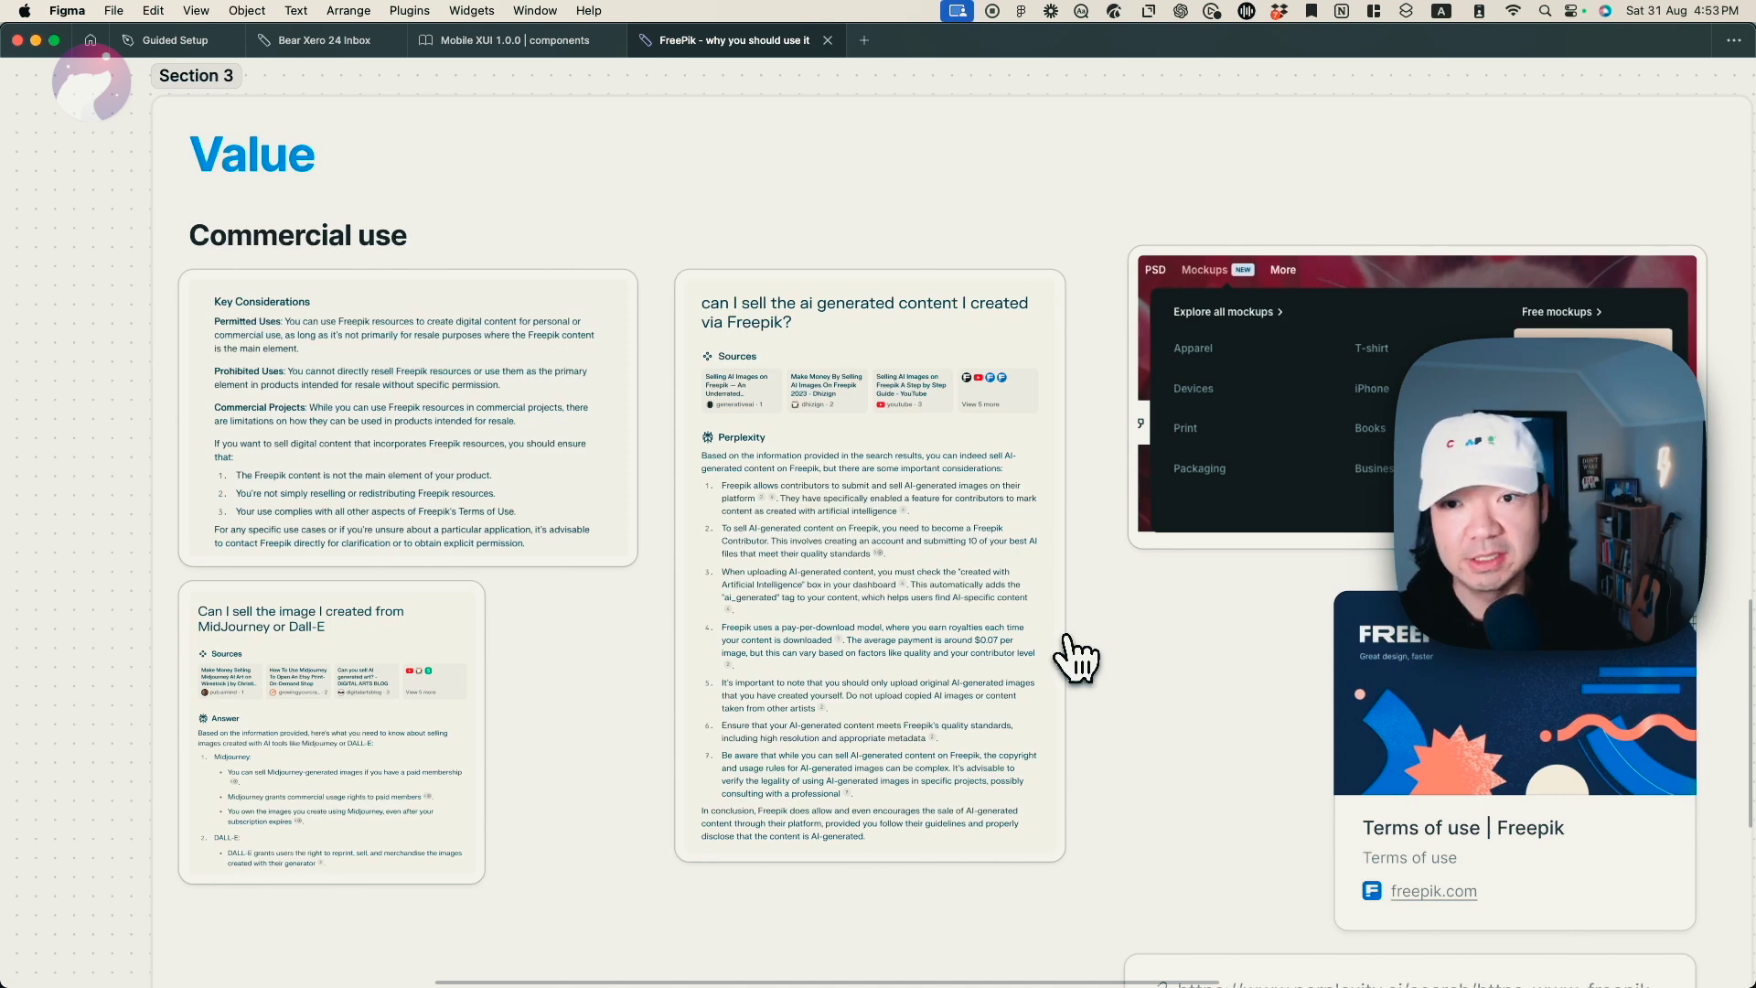
{"action": "scroll", "coordinate": [1077, 657], "scroll_direction": "up", "scroll_amount": 3}
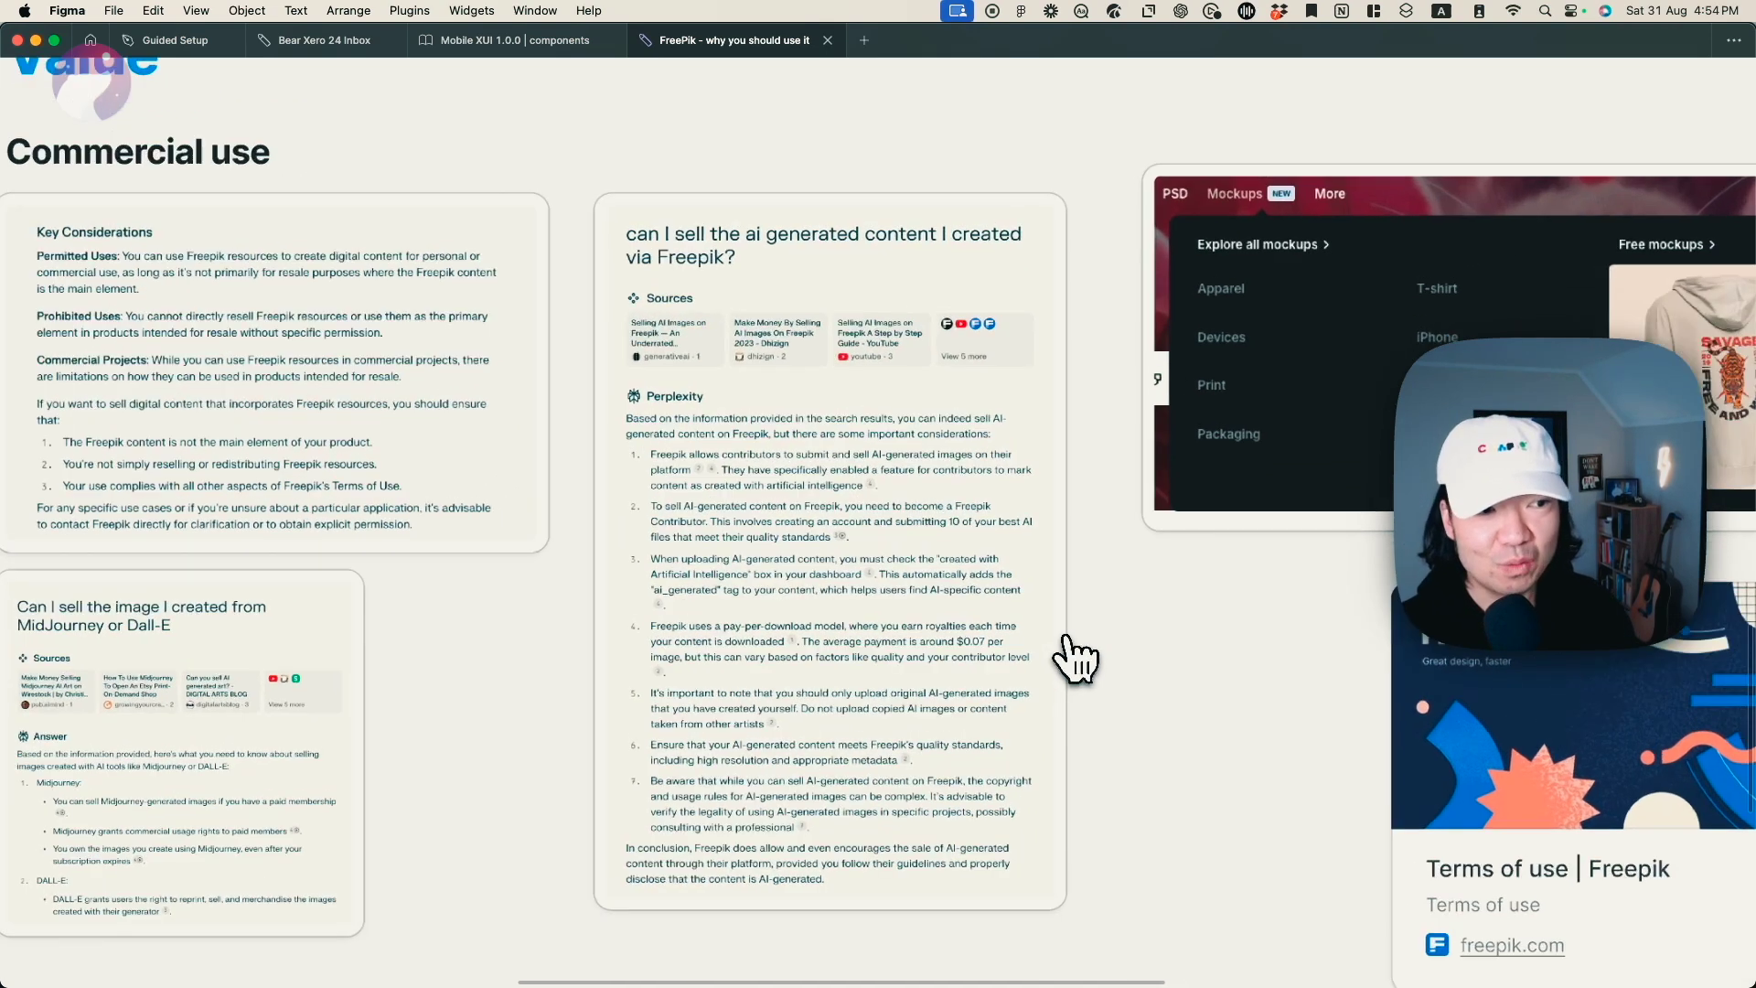
{"action": "scroll", "coordinate": [1078, 657], "scroll_direction": "right", "scroll_amount": 5}
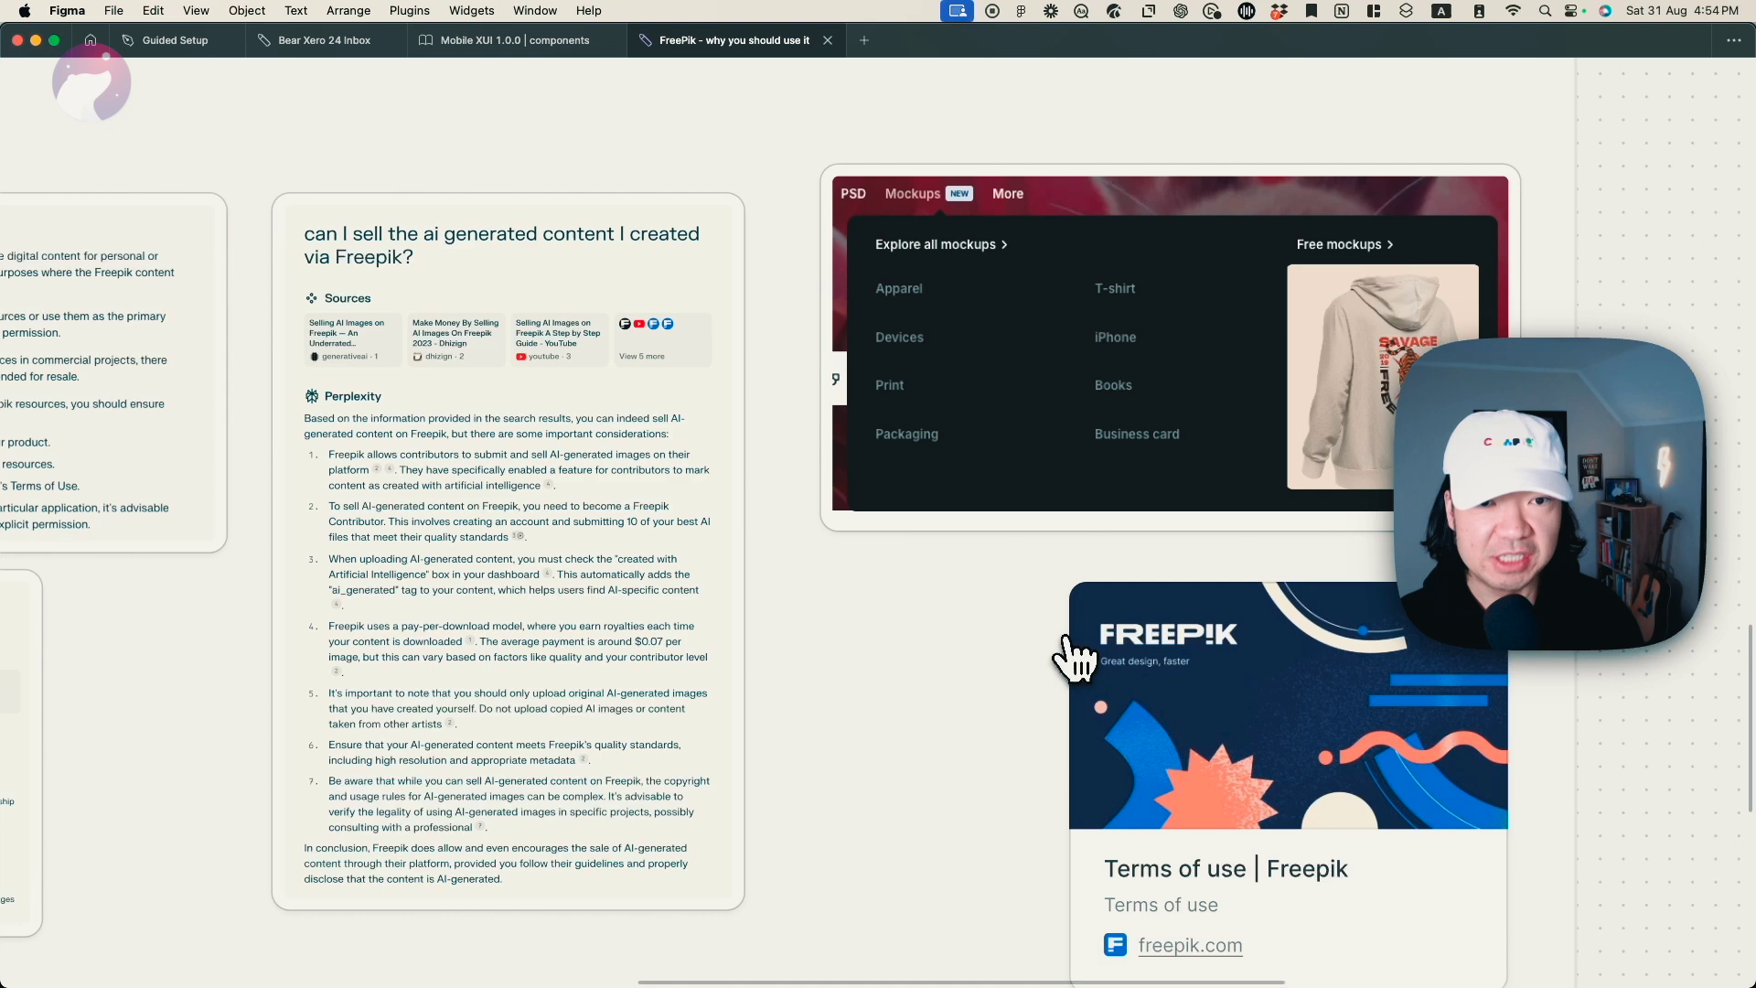
{"action": "scroll", "coordinate": [1059, 659], "scroll_direction": "left", "scroll_amount": 5}
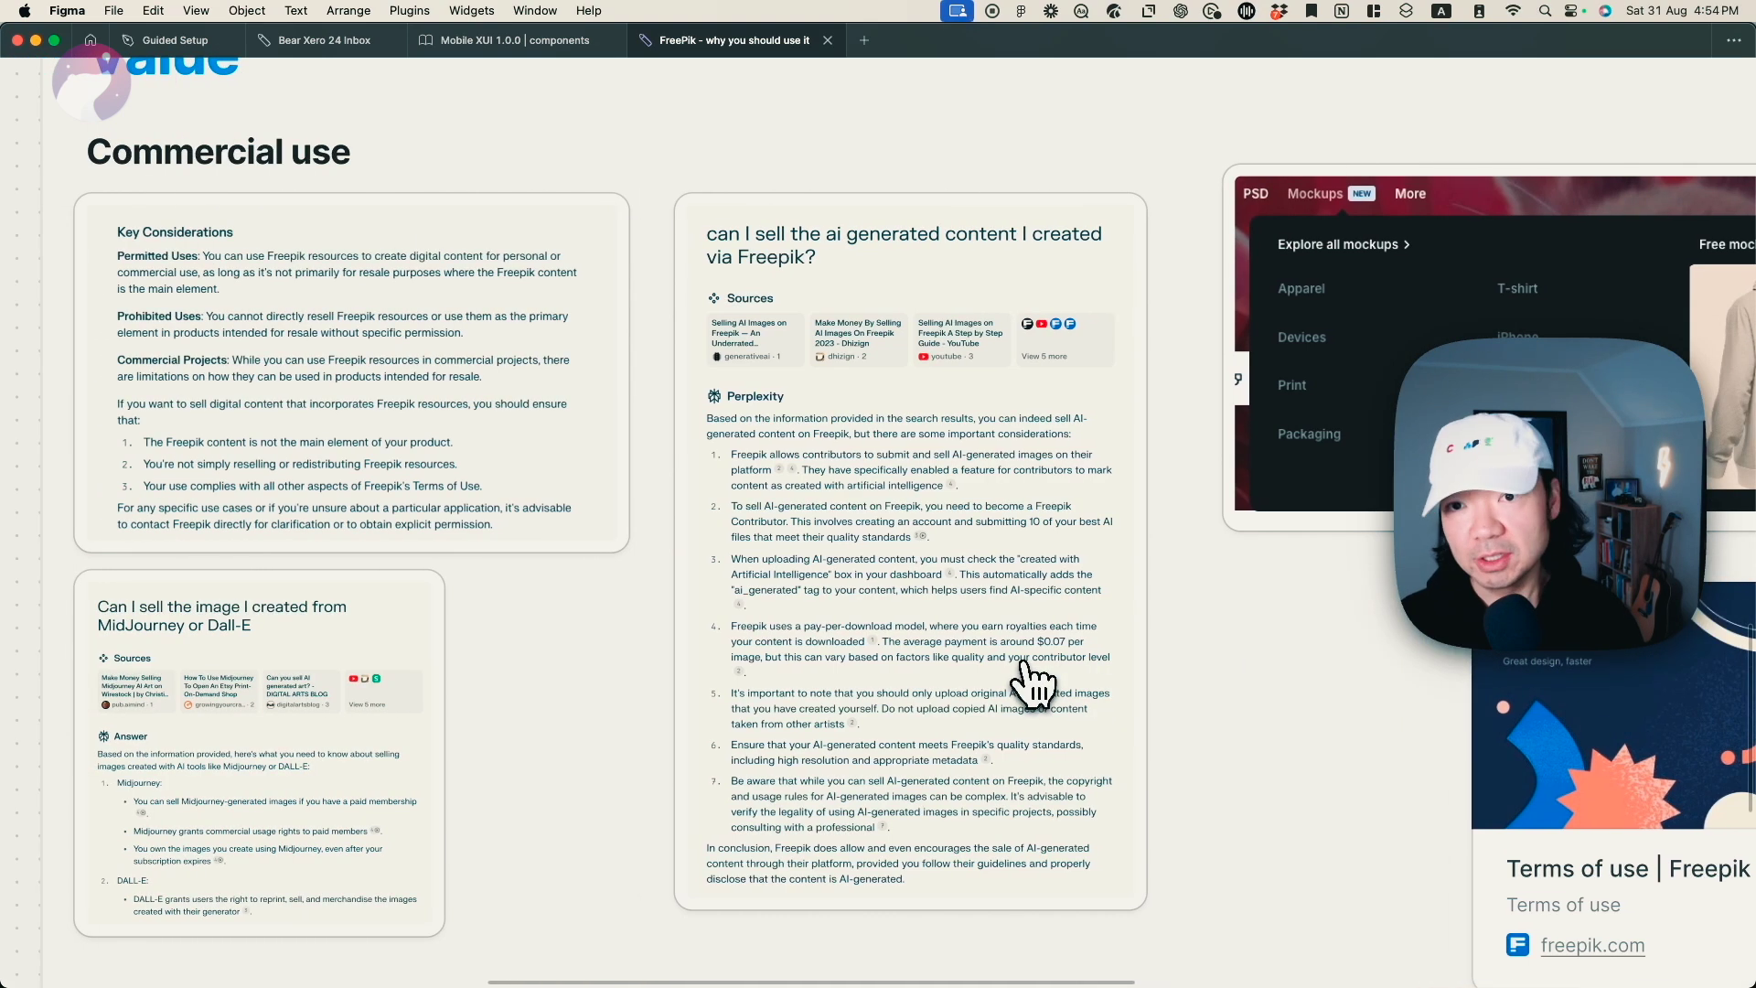
{"action": "scroll", "coordinate": [753, 693], "scroll_direction": "left", "scroll_amount": 3}
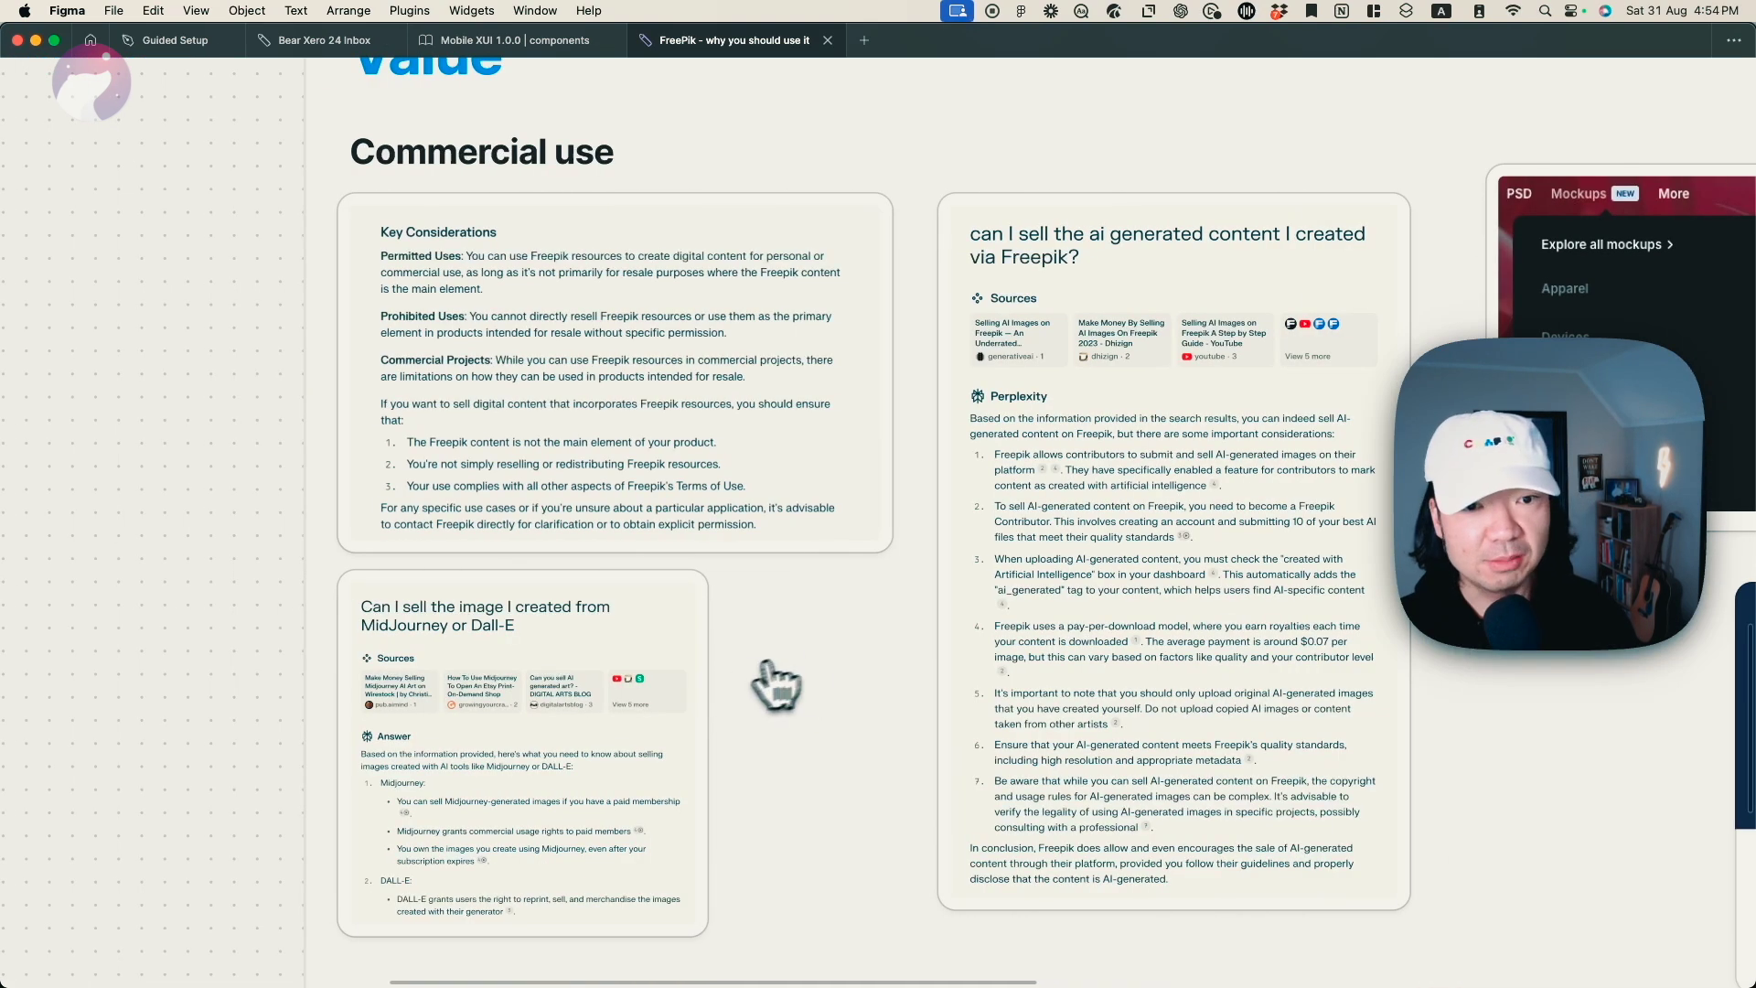
{"action": "scroll", "coordinate": [788, 595], "scroll_direction": "up", "scroll_amount": 2}
{"action": "scroll", "coordinate": [829, 604], "scroll_direction": "up", "scroll_amount": 1}
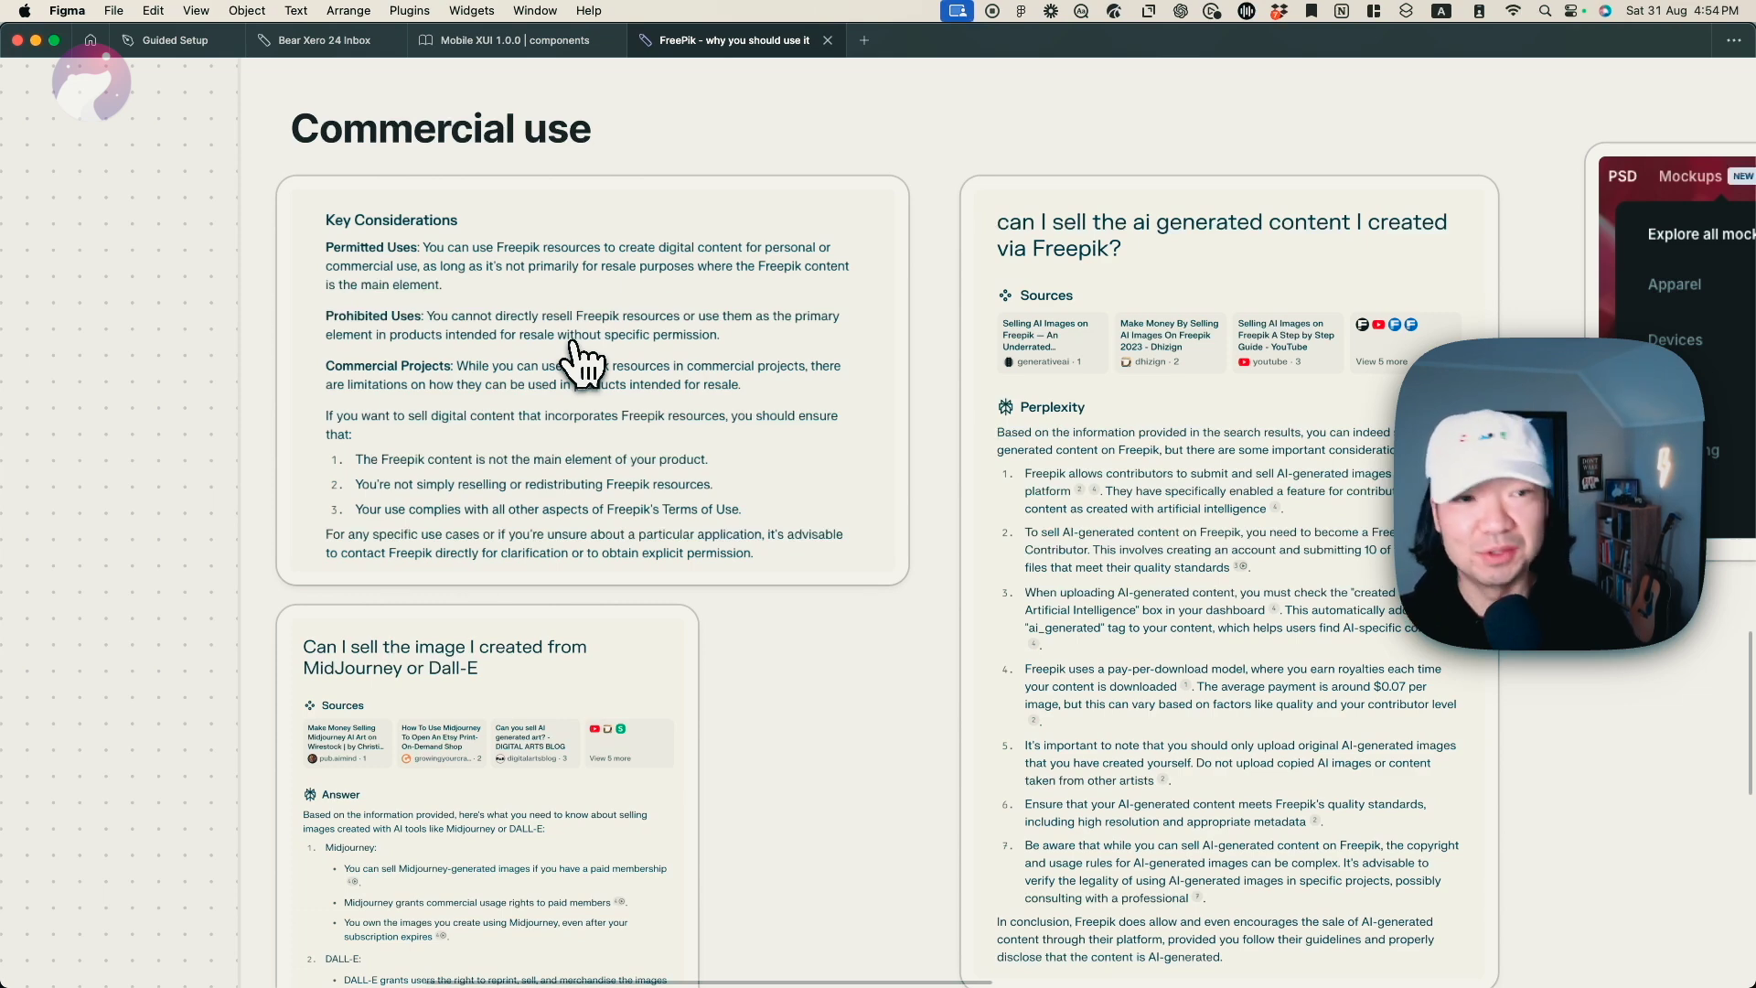
{"action": "scroll", "coordinate": [608, 353], "scroll_direction": "up", "scroll_amount": 1}
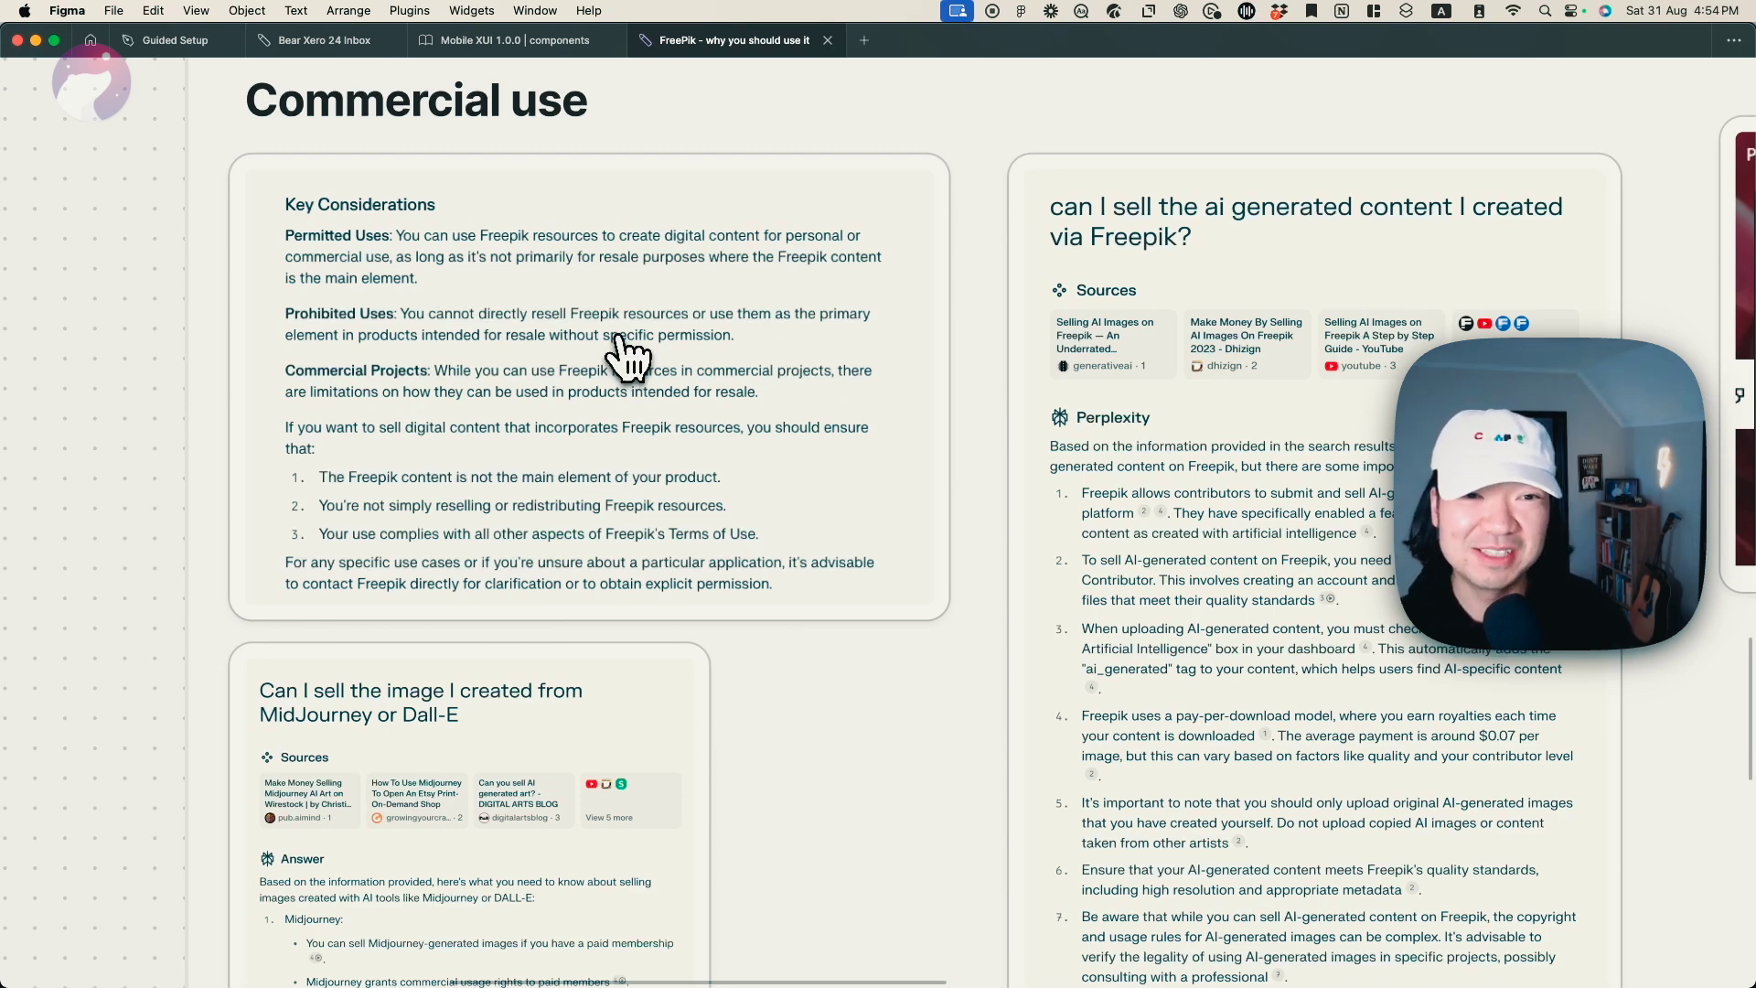
Step: Pan across the Perplexity answer and Terms of use cards down to Section 4's And more notes
{"action": "scroll", "coordinate": [627, 361], "scroll_direction": "right", "scroll_amount": 3}
{"action": "scroll", "coordinate": [640, 384], "scroll_direction": "down", "scroll_amount": 5}
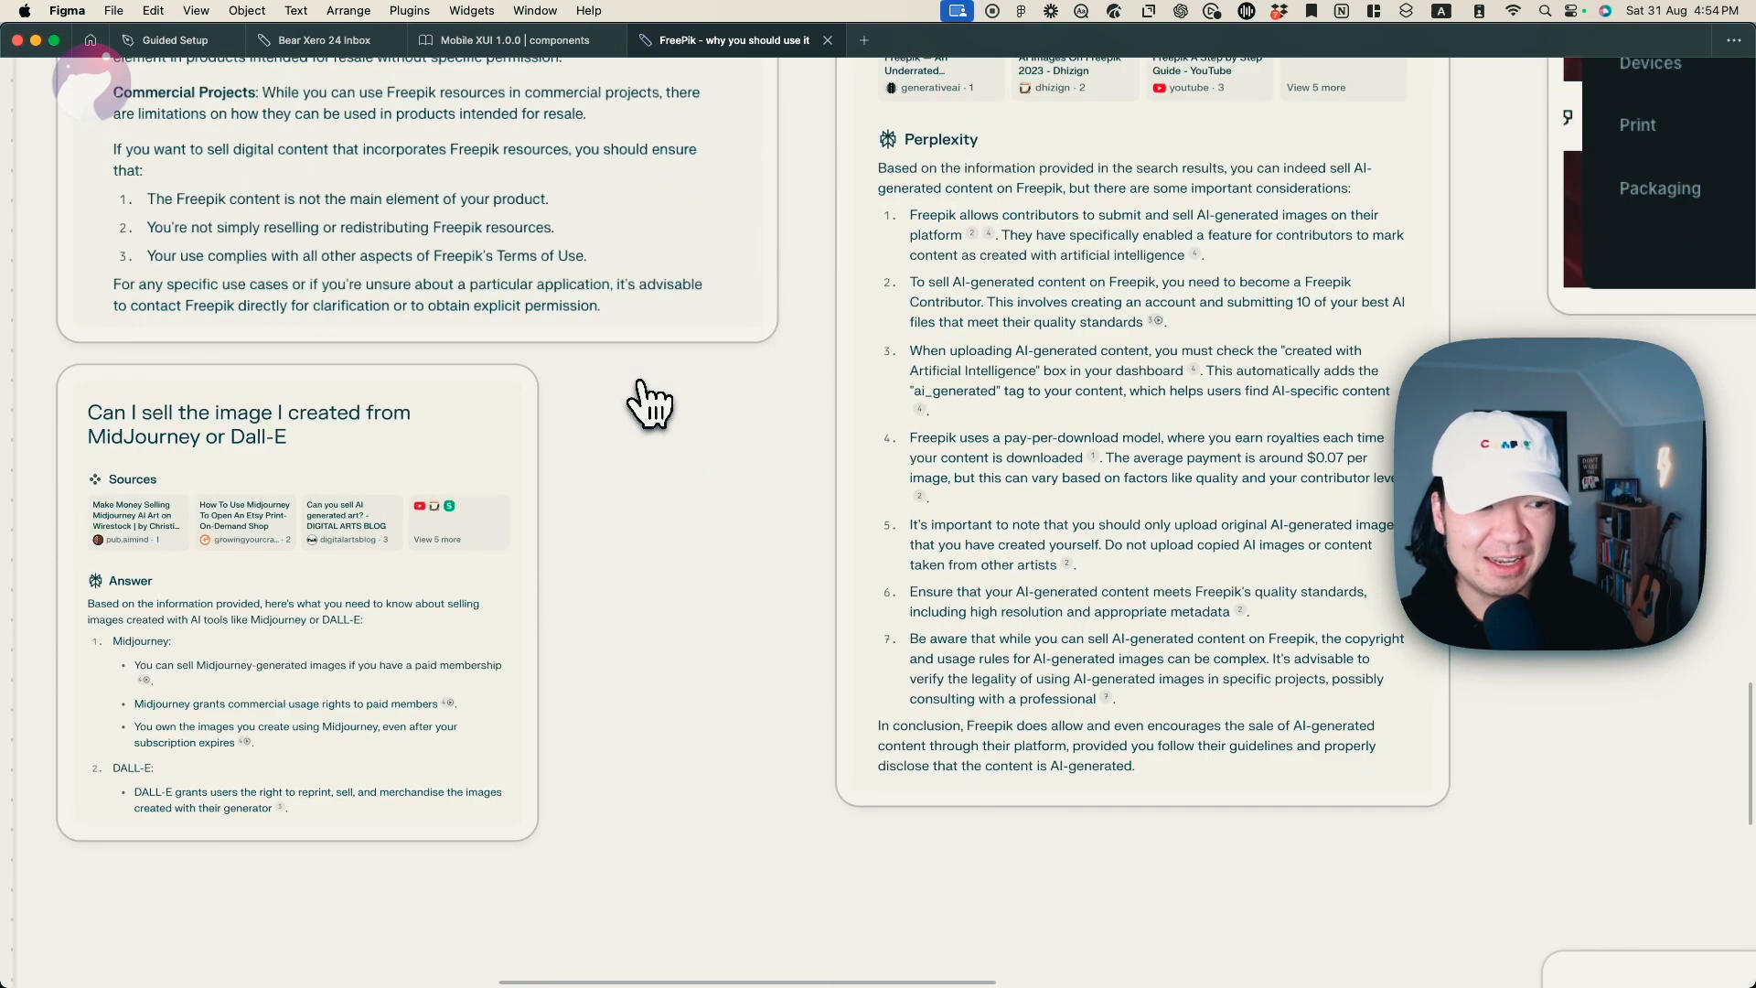
{"action": "scroll", "coordinate": [650, 403], "scroll_direction": "right", "scroll_amount": 15}
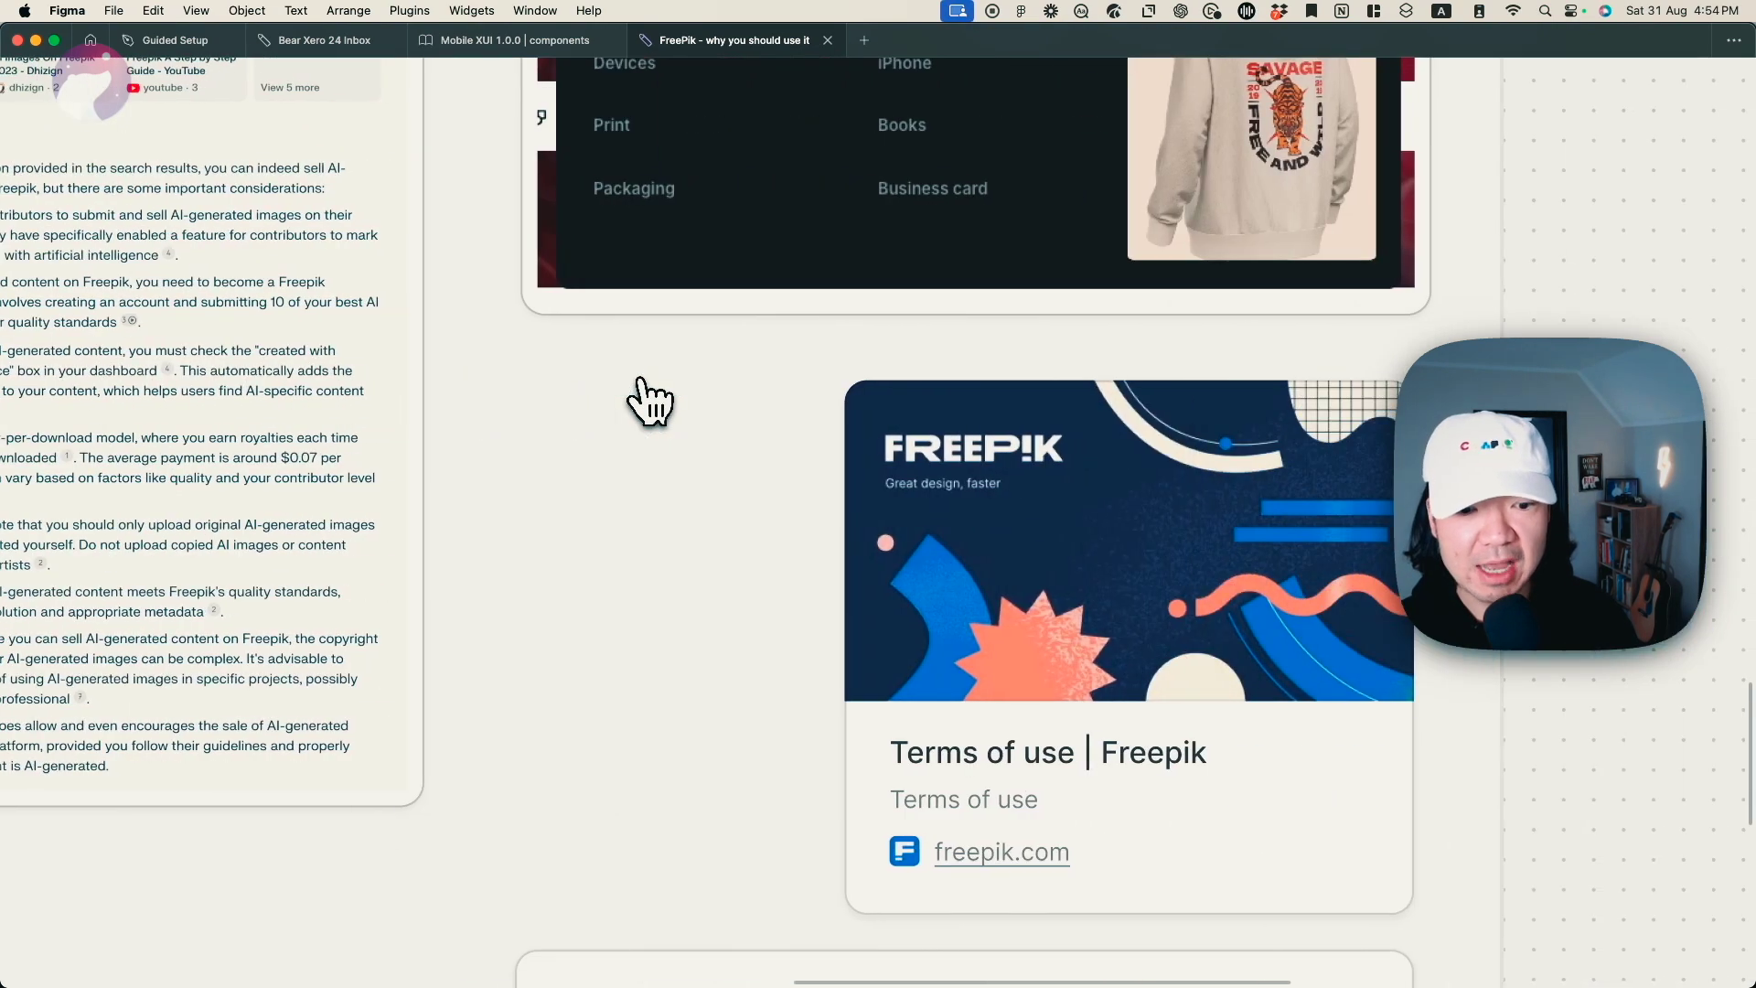
{"action": "scroll", "coordinate": [649, 402], "scroll_direction": "left", "scroll_amount": 7}
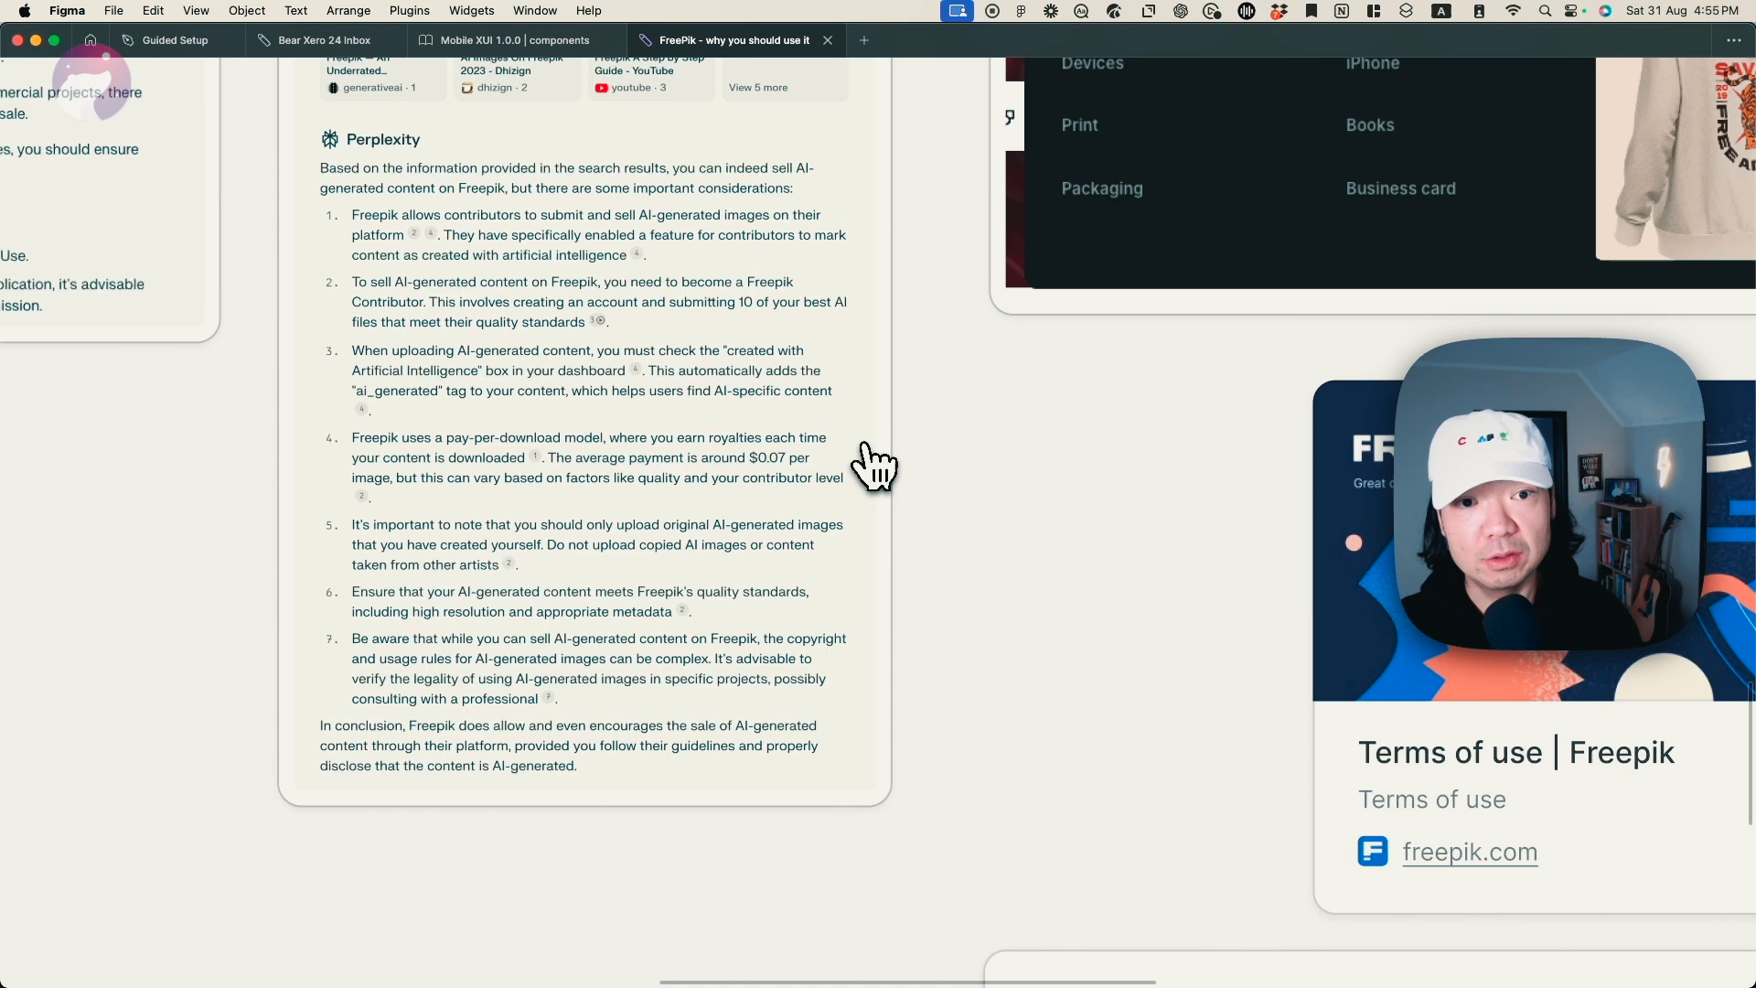
{"action": "scroll", "coordinate": [909, 454], "scroll_direction": "down", "scroll_amount": 5}
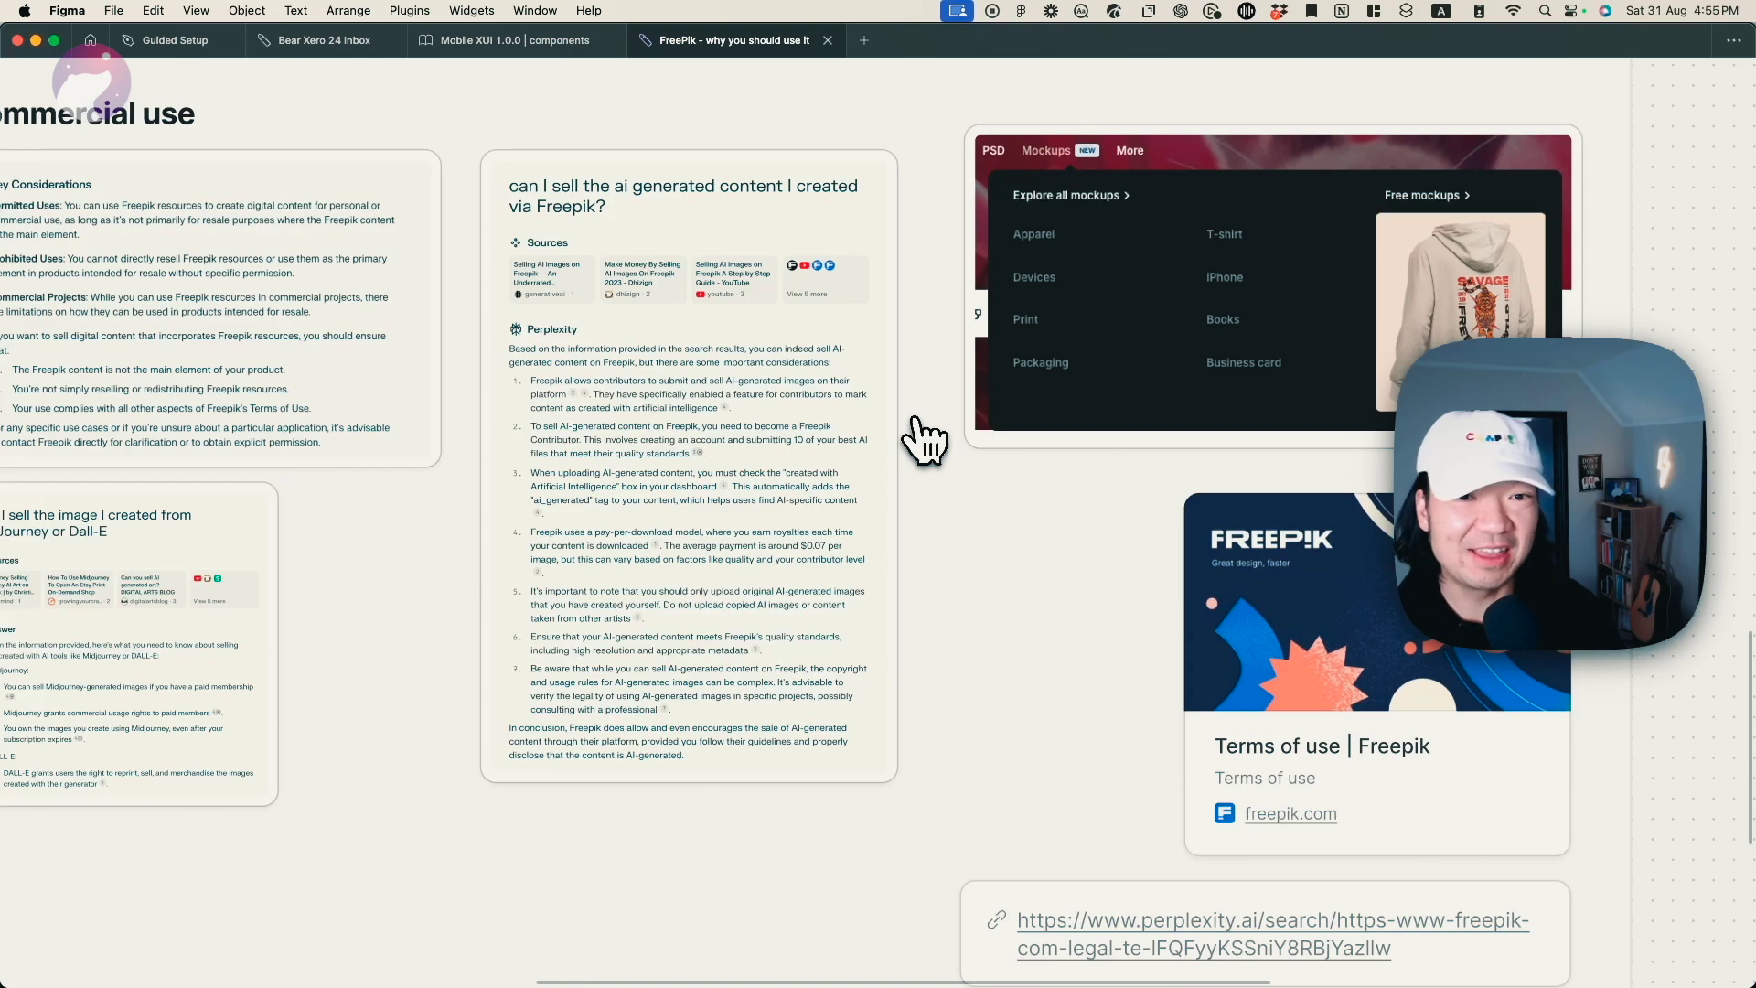
{"action": "scroll", "coordinate": [969, 412], "scroll_direction": "left", "scroll_amount": 3}
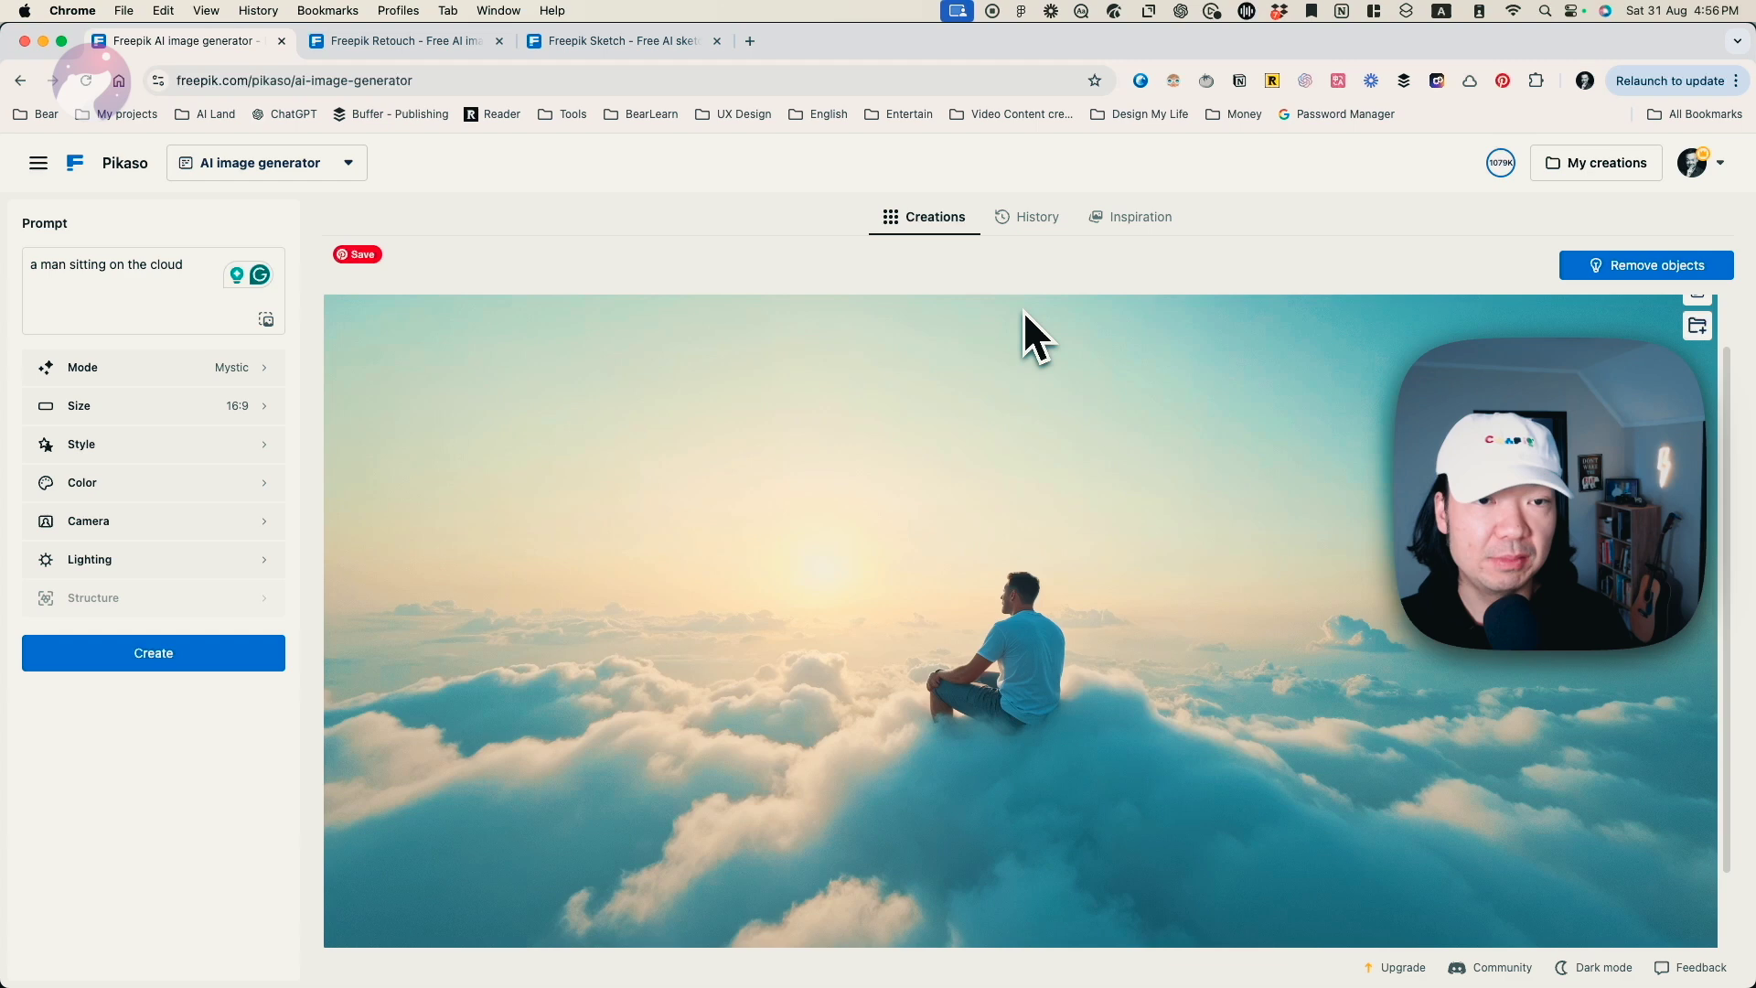
Step: Return to the browser and go from the Pikaso home page to the Freepik home page via the site menu
{"action": "key", "text": "super+Tab"}
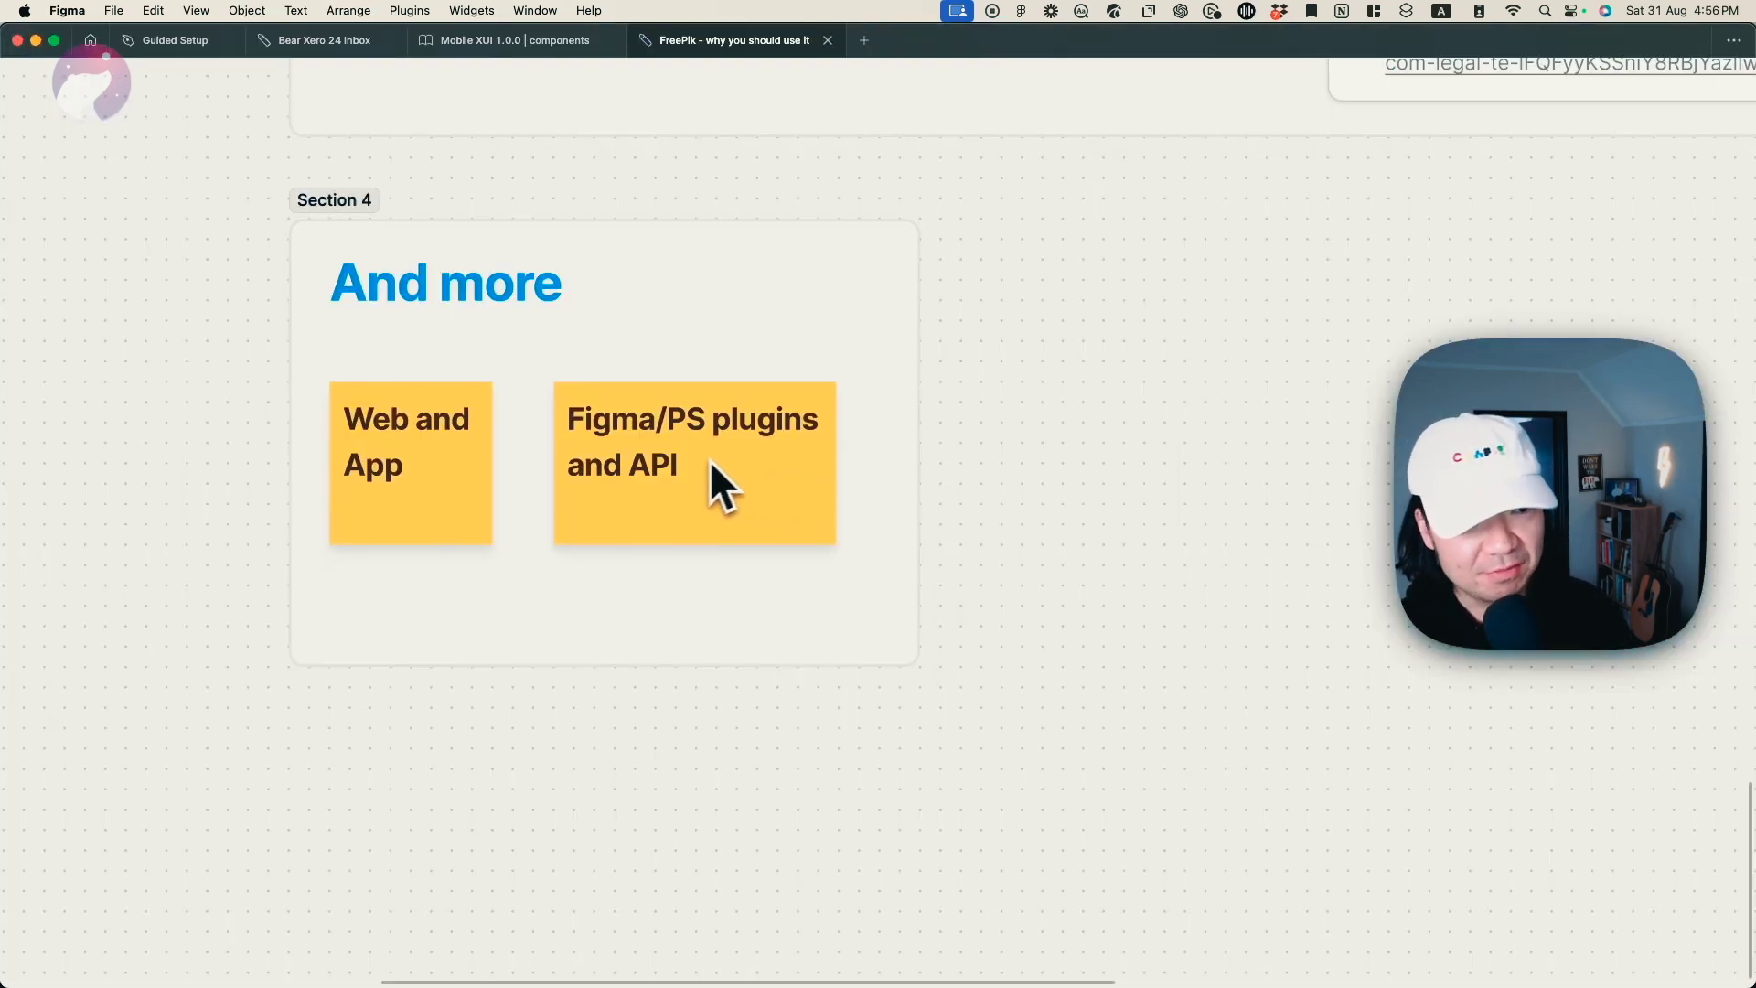
{"action": "key", "text": "super+Tab"}
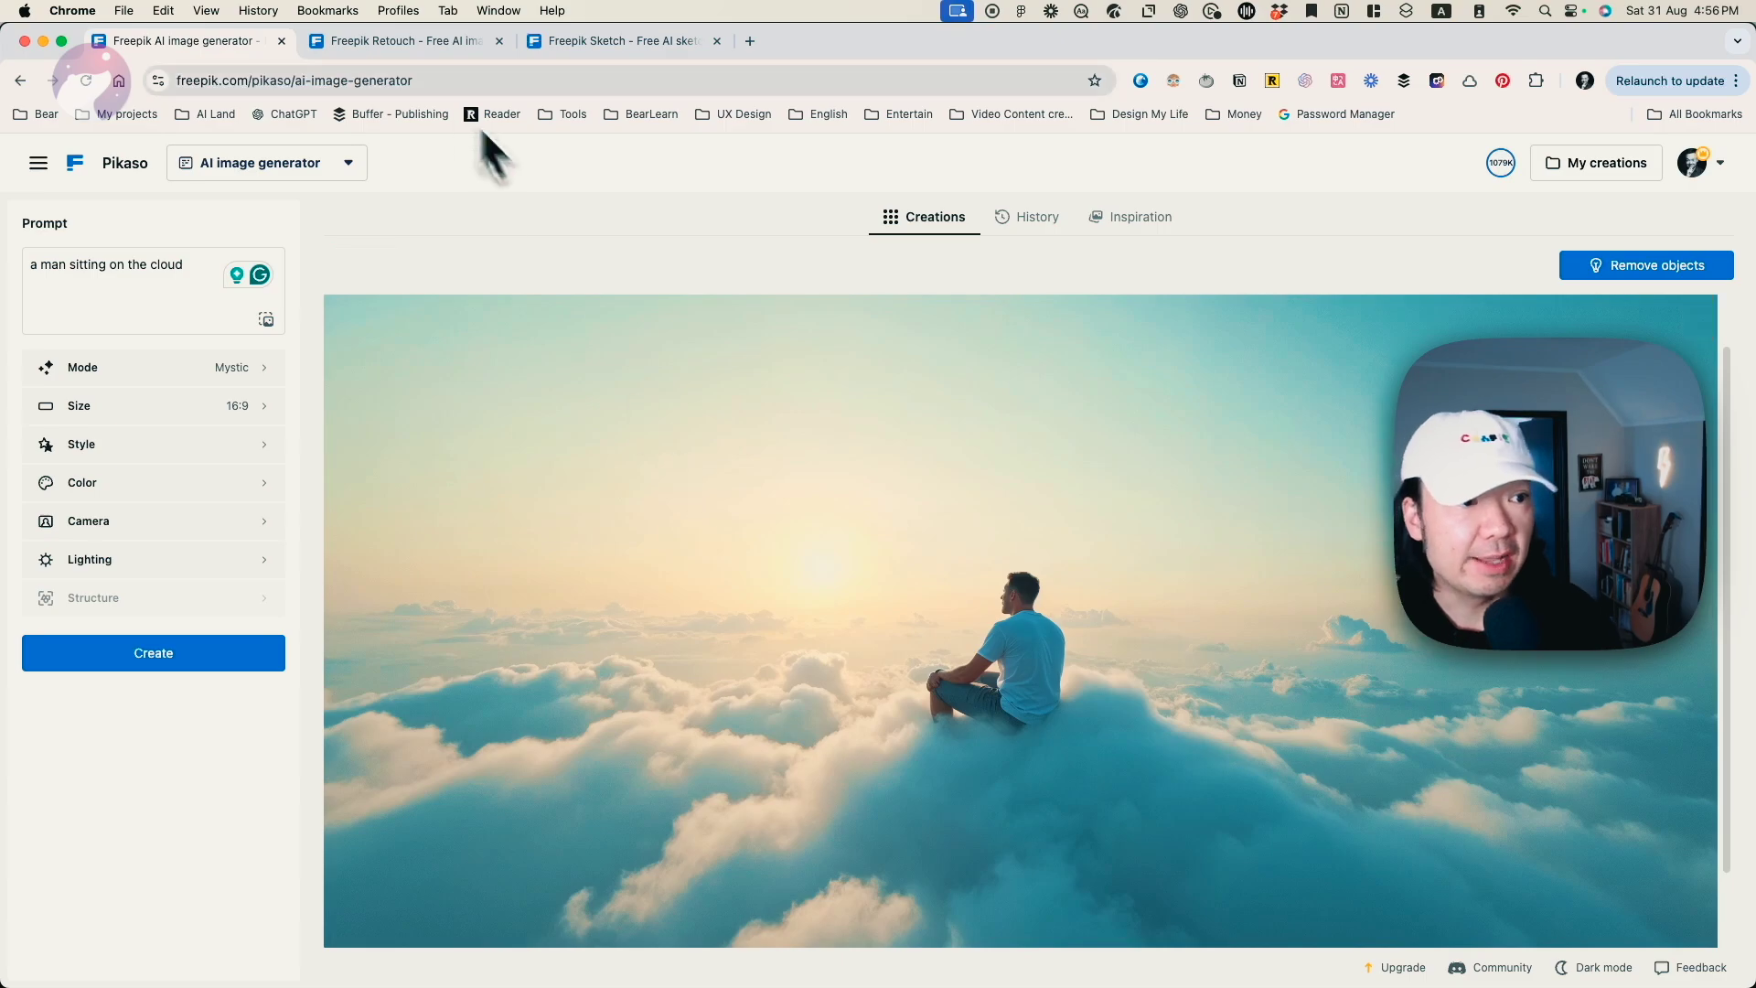
{"action": "left_click", "coordinate": [228, 161]}
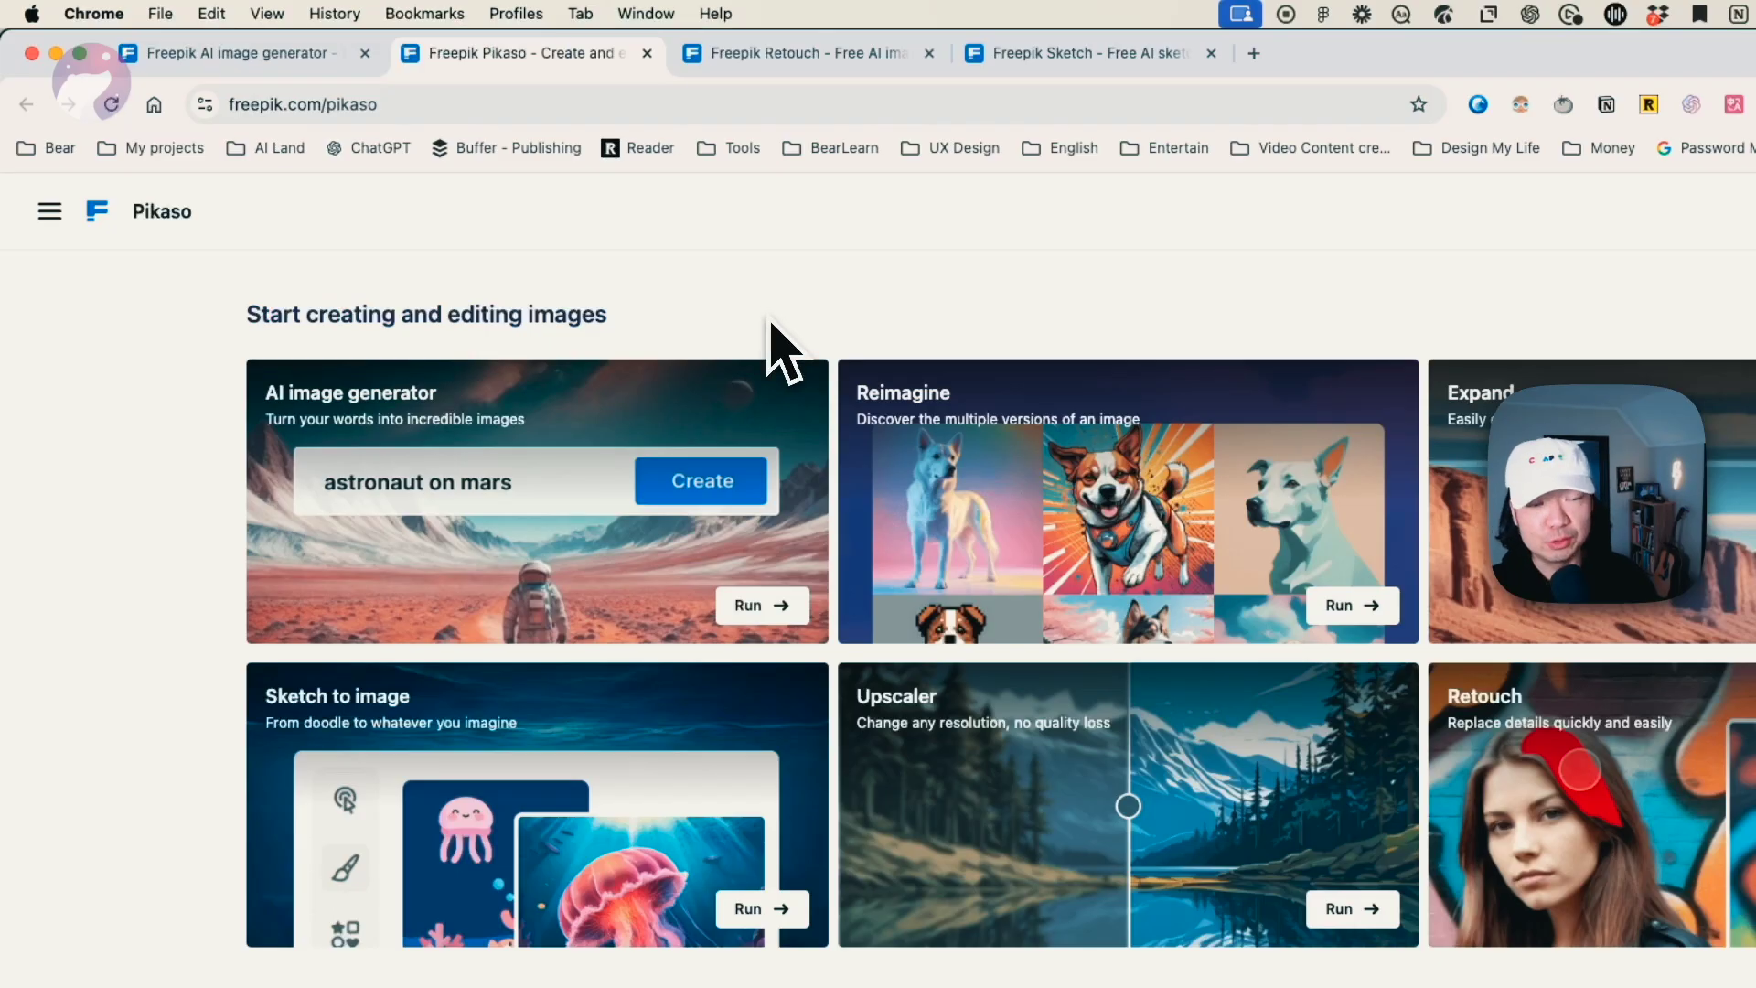
{"action": "left_click", "coordinate": [51, 214]}
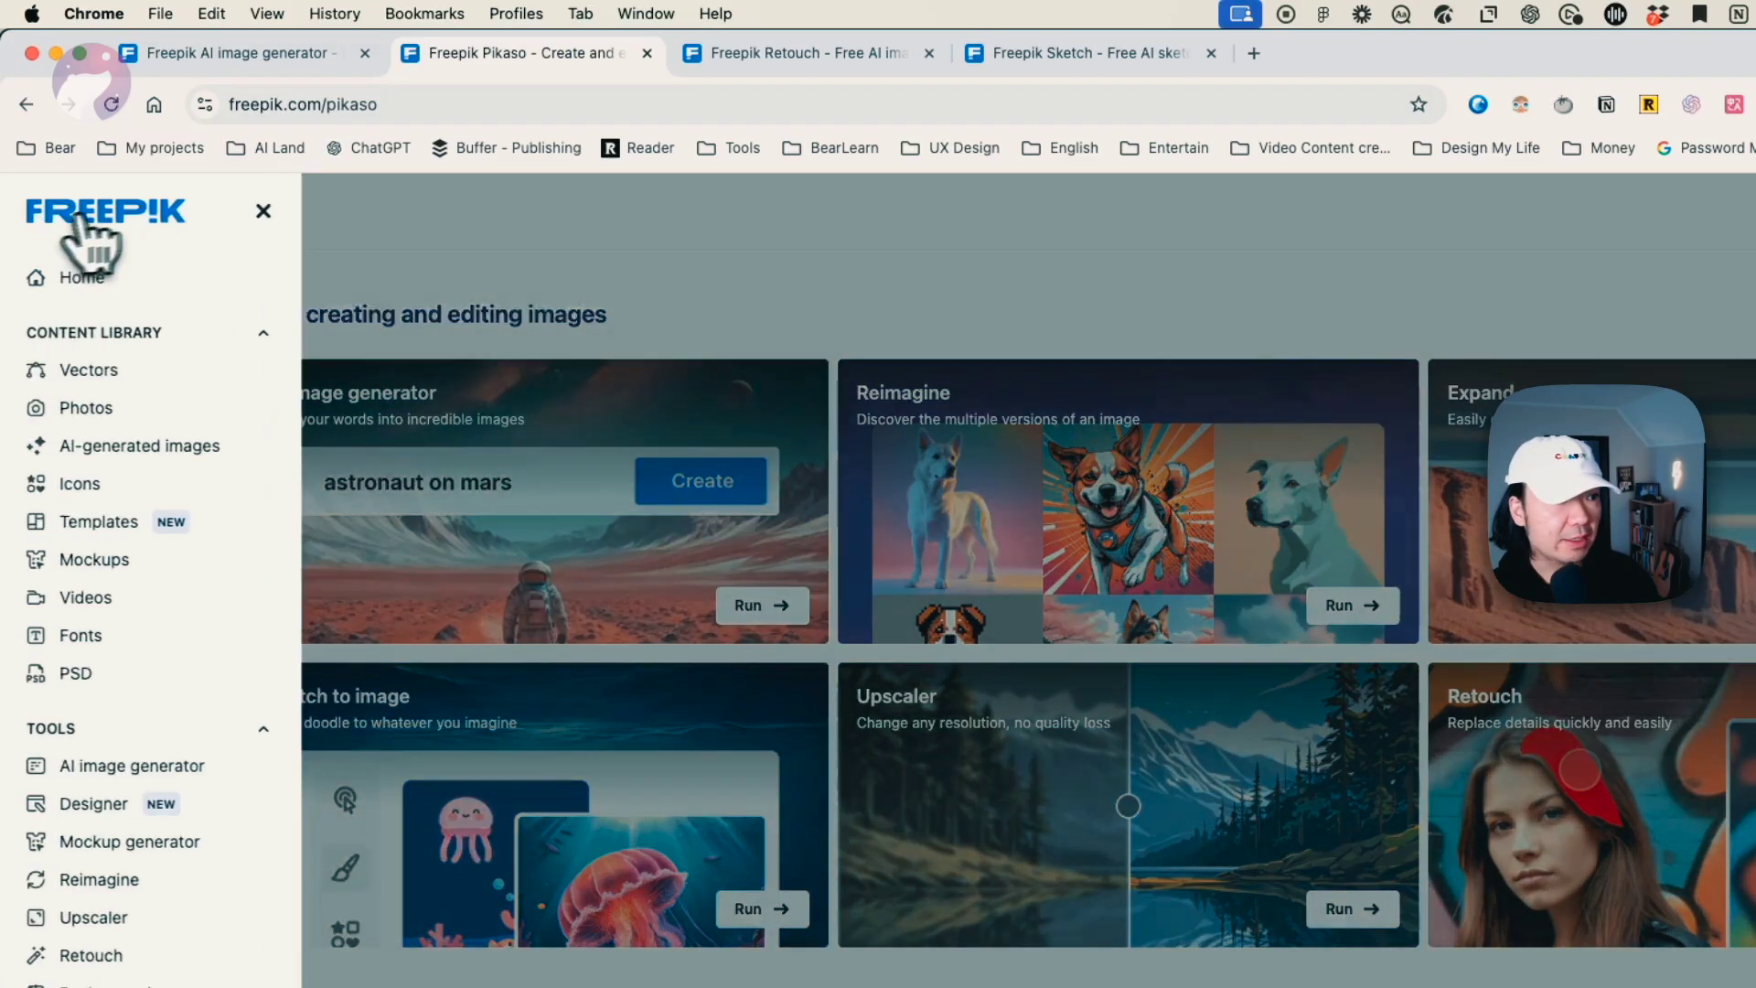
{"action": "left_click", "coordinate": [133, 276]}
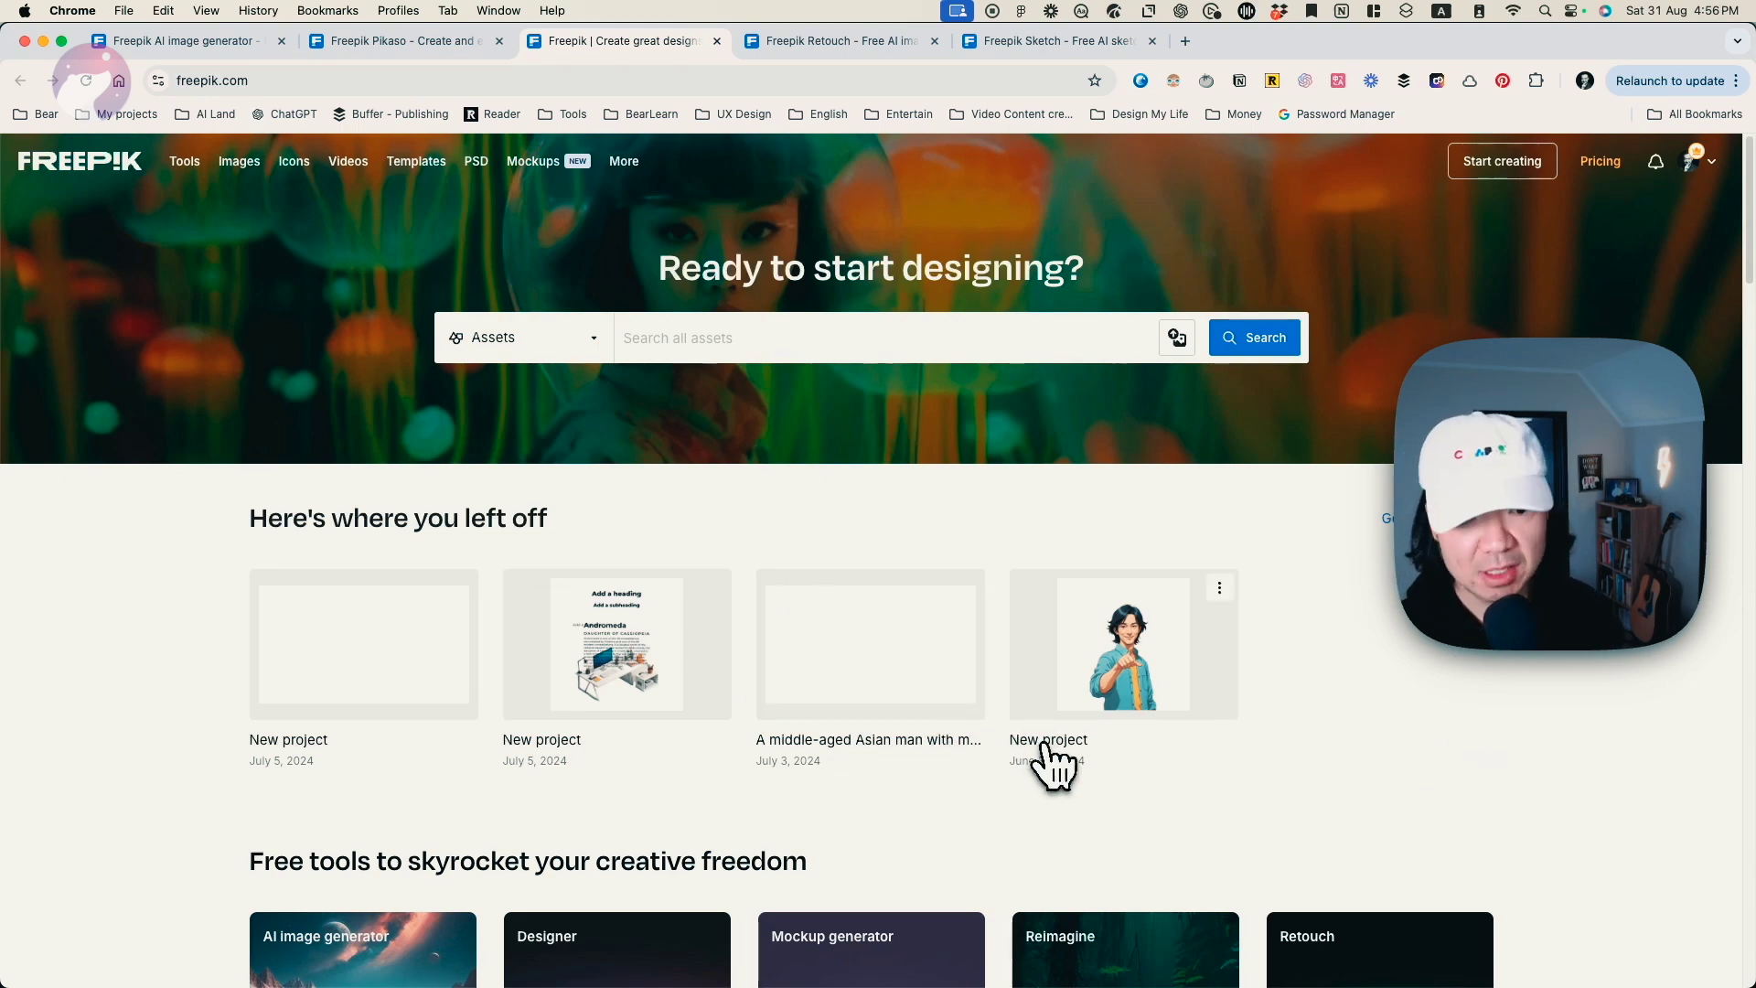
Step: Scroll down through the home page's AI tools and collections, then back up toward the top
{"action": "scroll", "coordinate": [1333, 843], "scroll_direction": "down", "scroll_amount": 9}
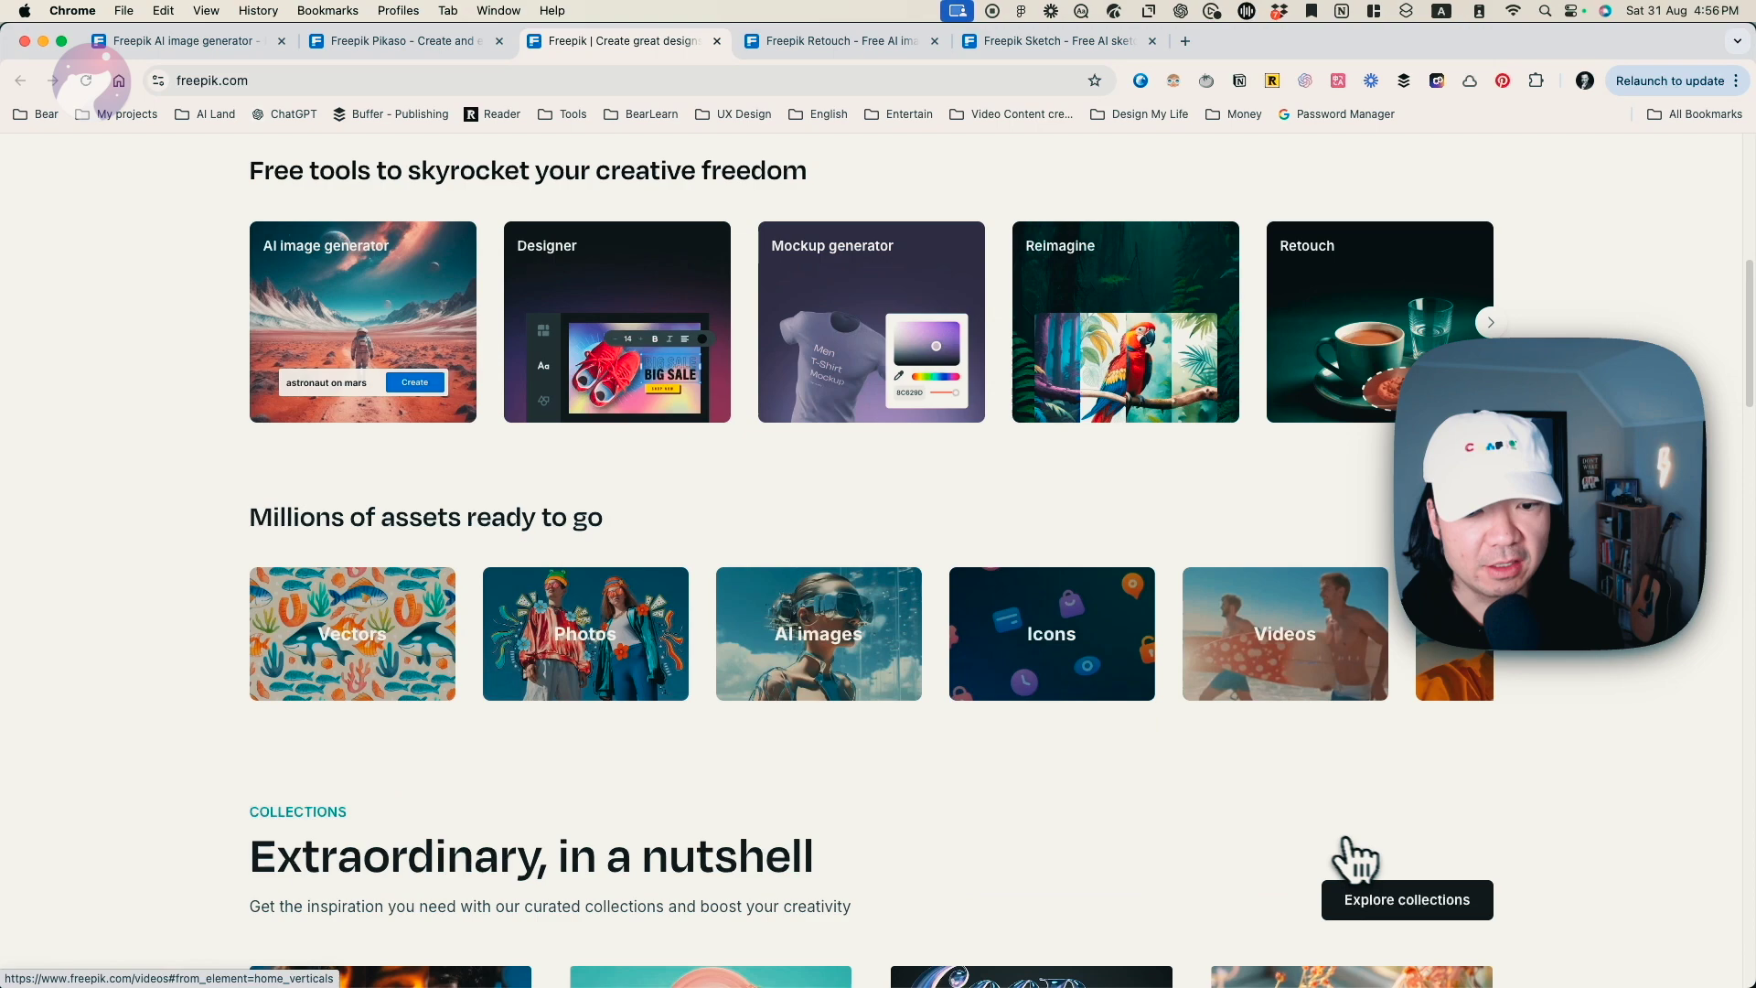
{"action": "scroll", "coordinate": [1462, 880], "scroll_direction": "down", "scroll_amount": 2}
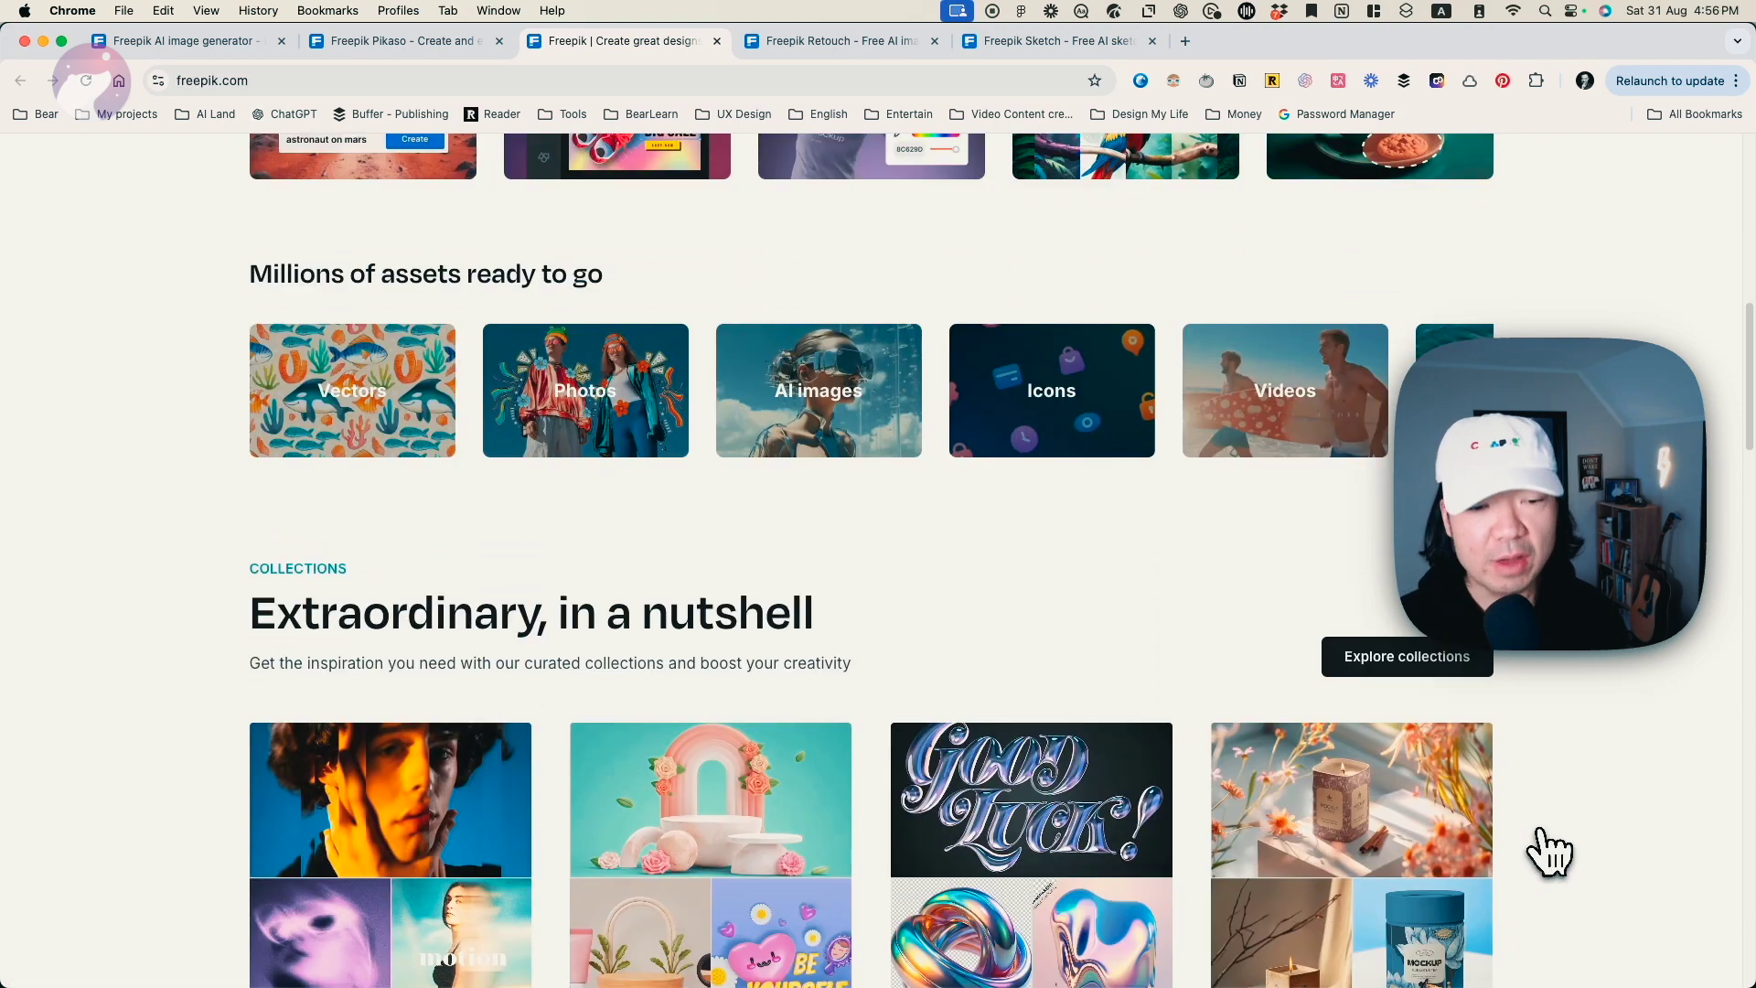
{"action": "scroll", "coordinate": [1549, 851], "scroll_direction": "down", "scroll_amount": 4}
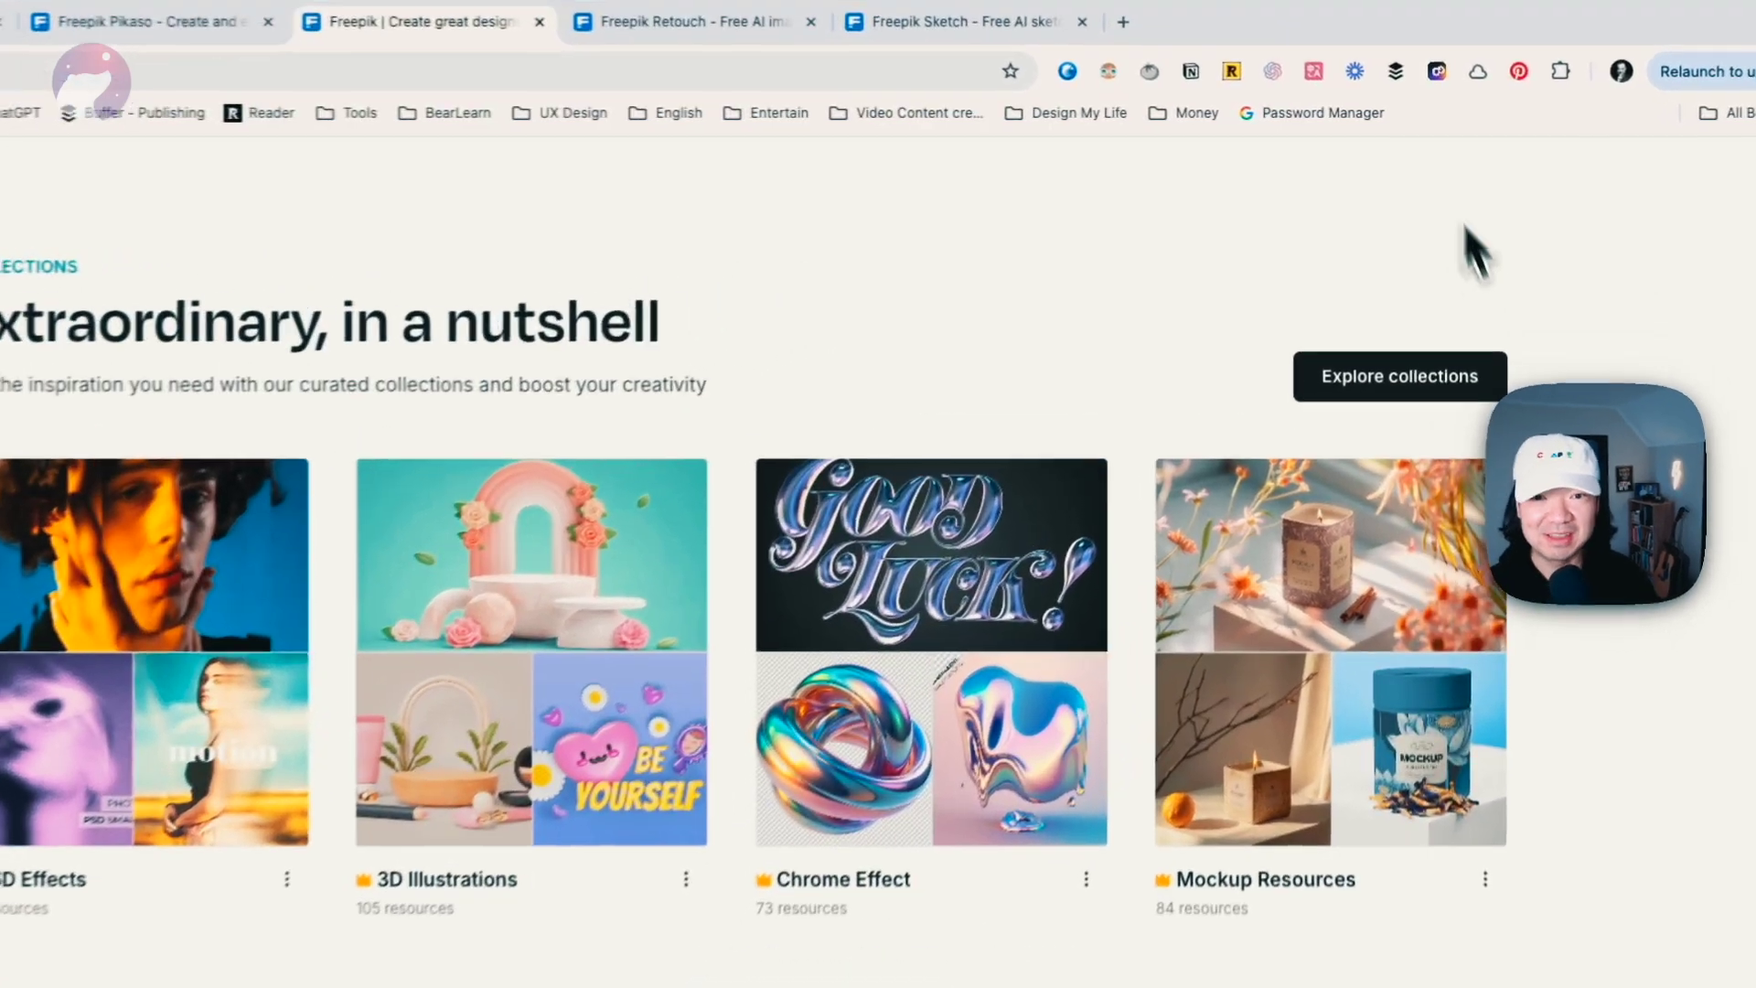
{"action": "scroll", "coordinate": [1097, 509], "scroll_direction": "up", "scroll_amount": 15}
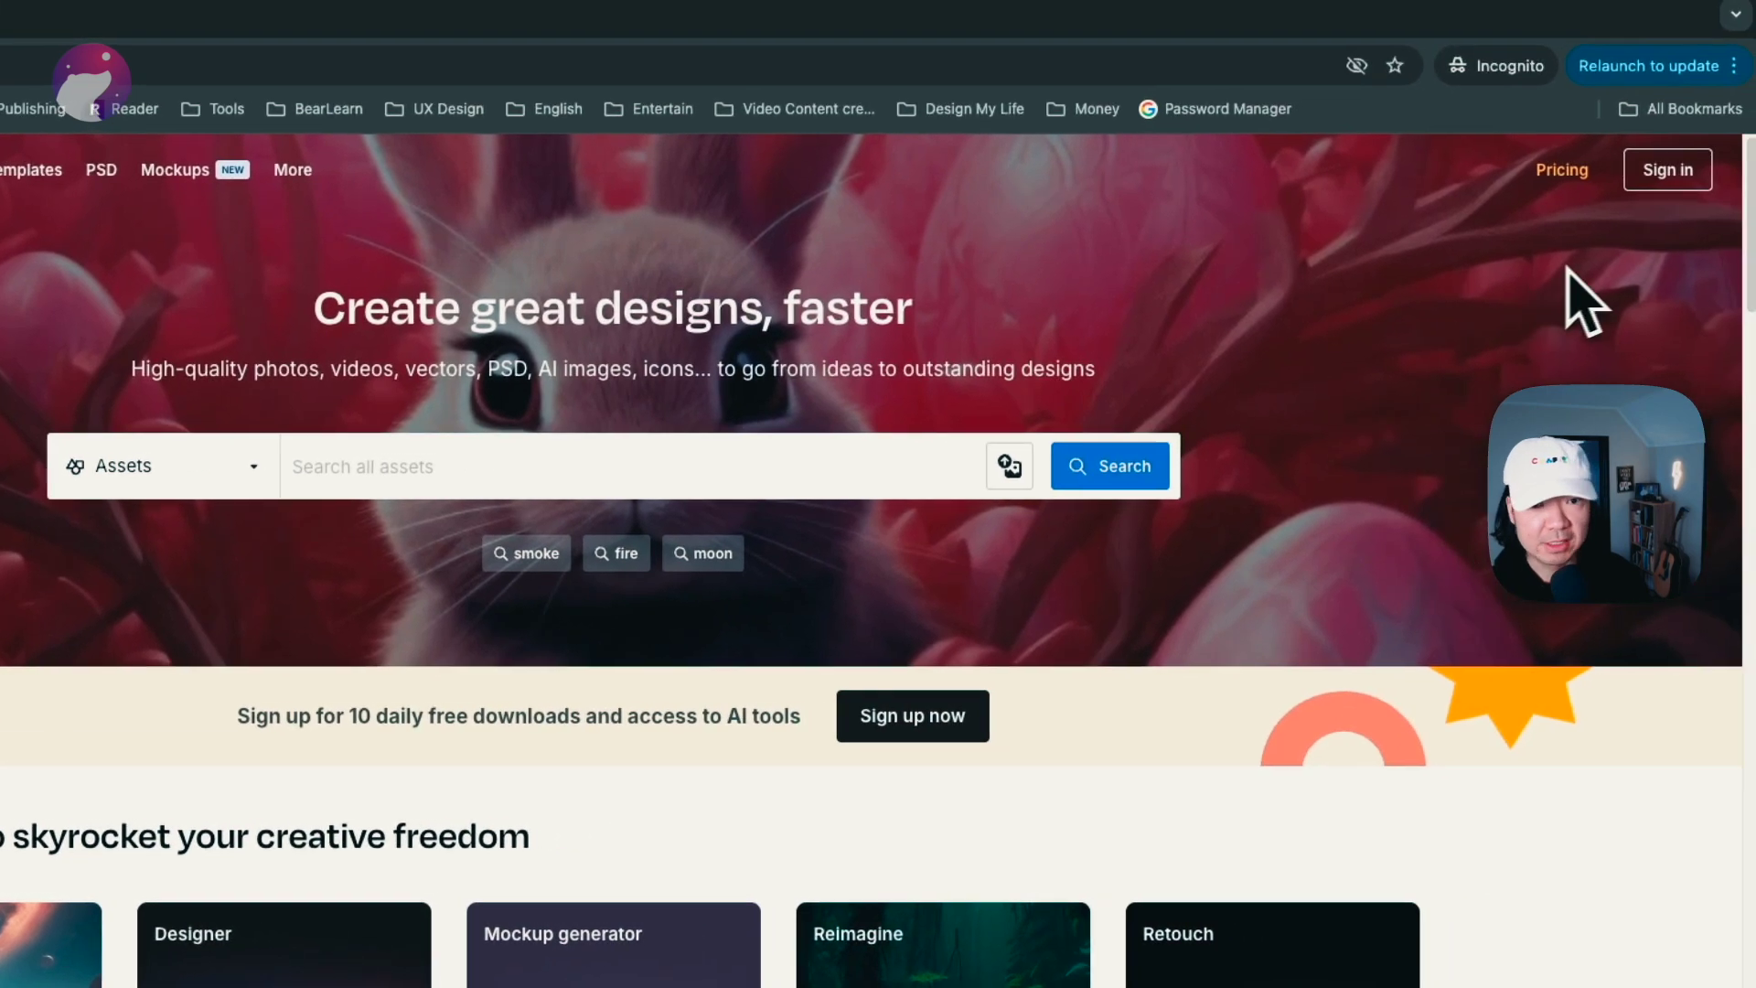
Step: Open the Pricing page and scroll through the Free and Premium monthly and yearly plans
{"action": "left_click", "coordinate": [1559, 169]}
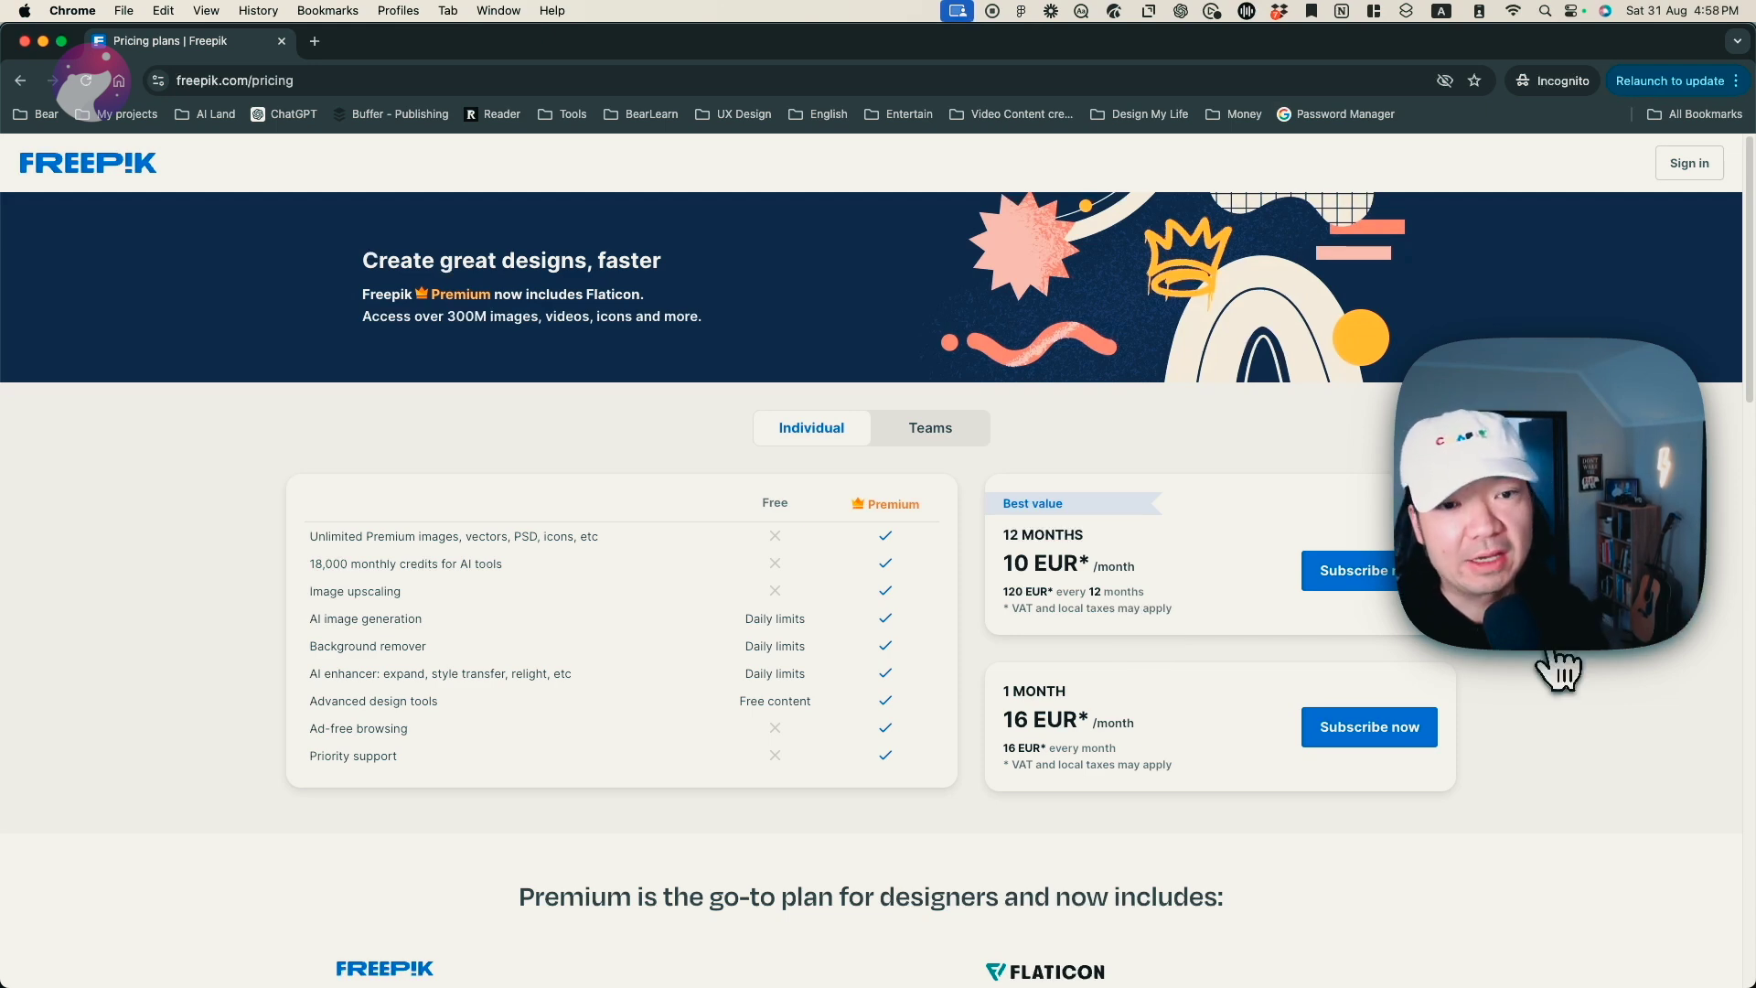
{"action": "scroll", "coordinate": [1592, 652], "scroll_direction": "down", "scroll_amount": 5}
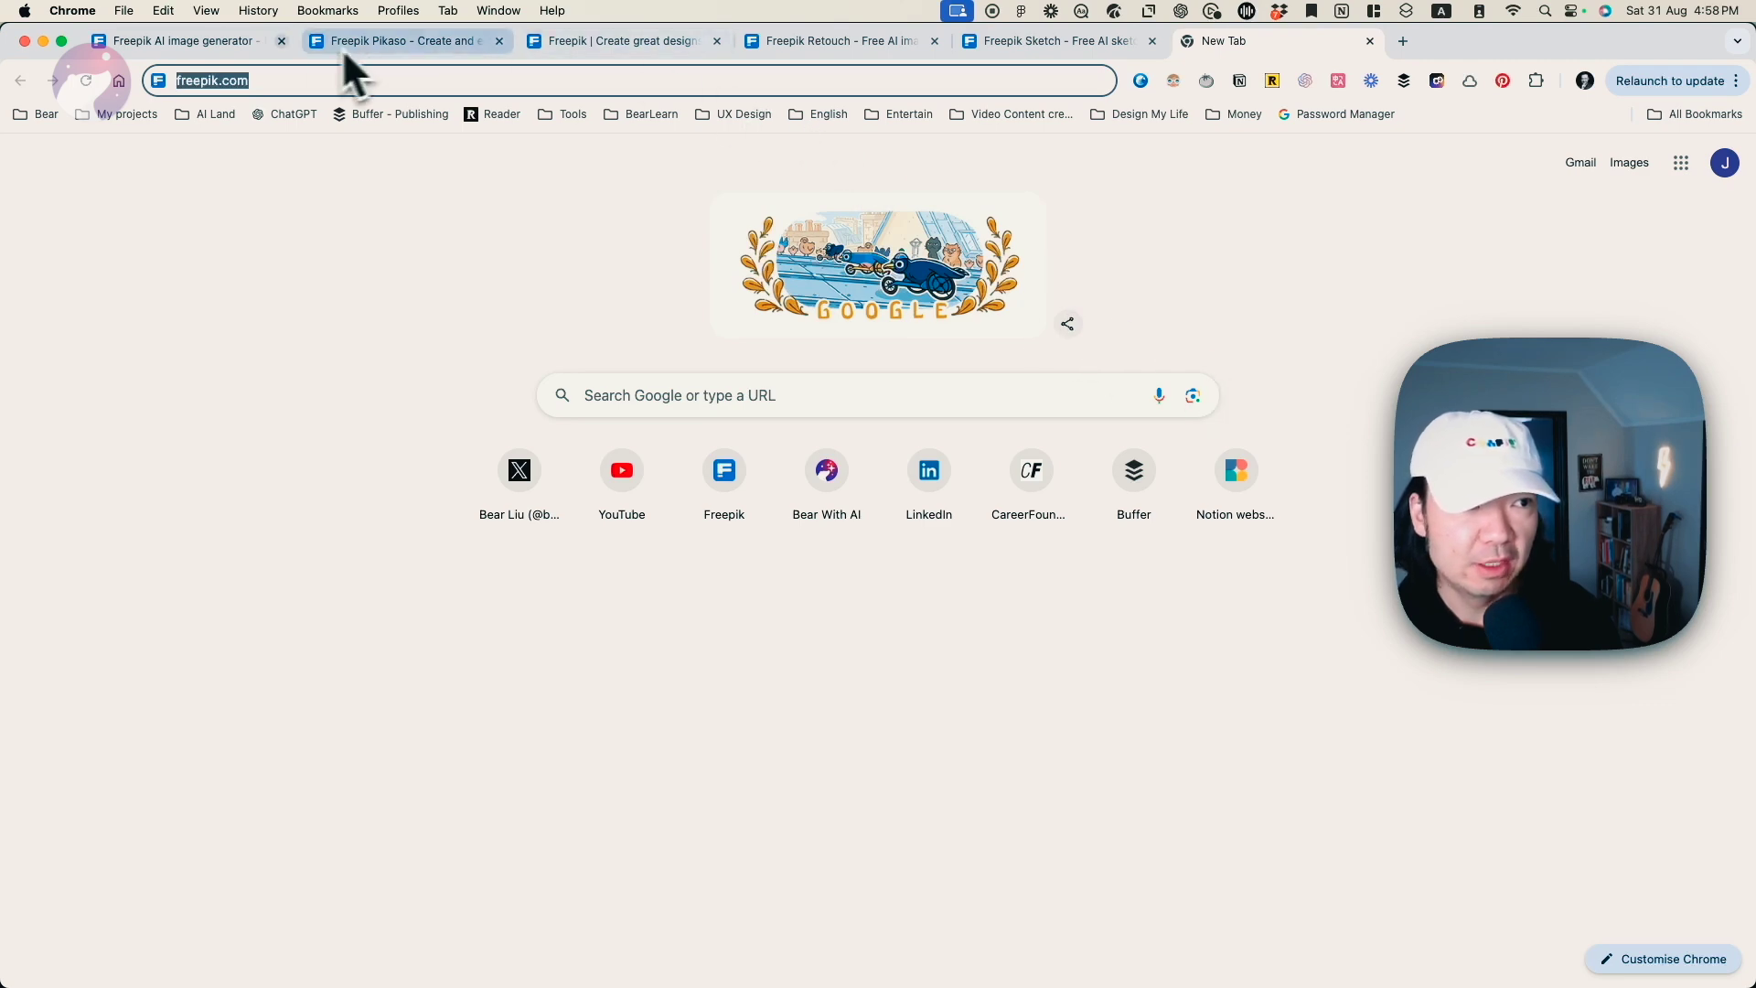
Step: Switch back to the Pikaso tab showing the Mystic 16:9 render of a man on clouds
{"action": "left_click", "coordinate": [206, 42]}
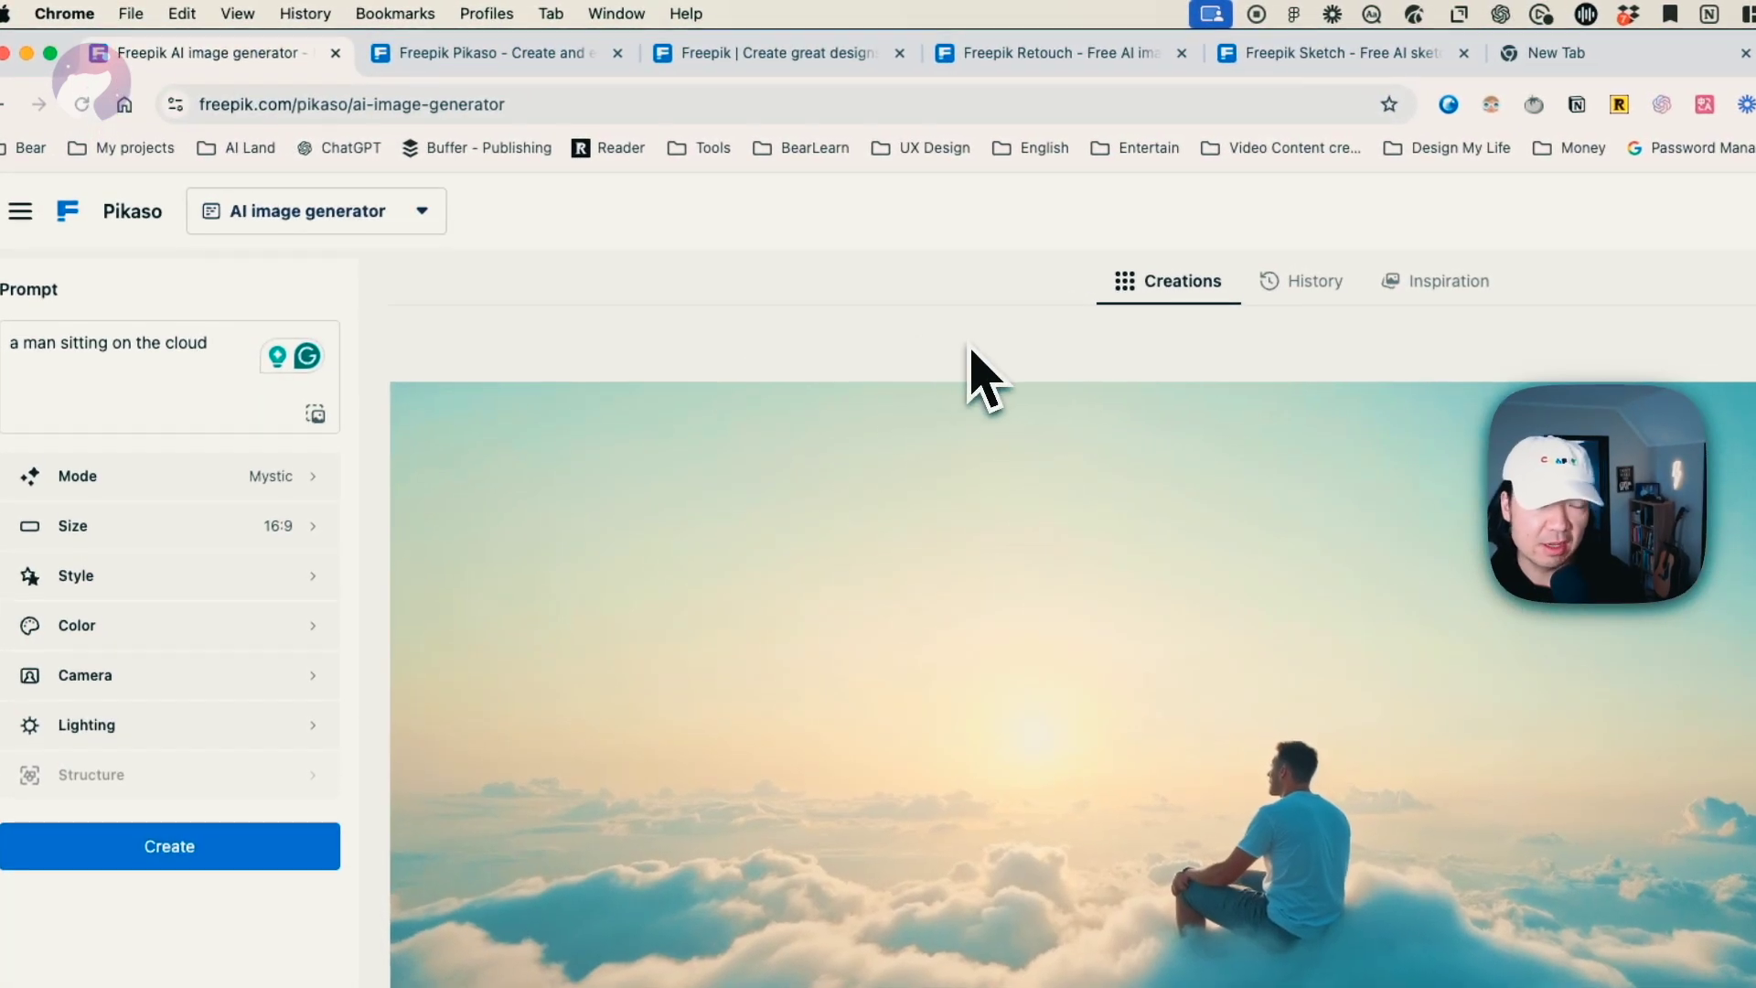